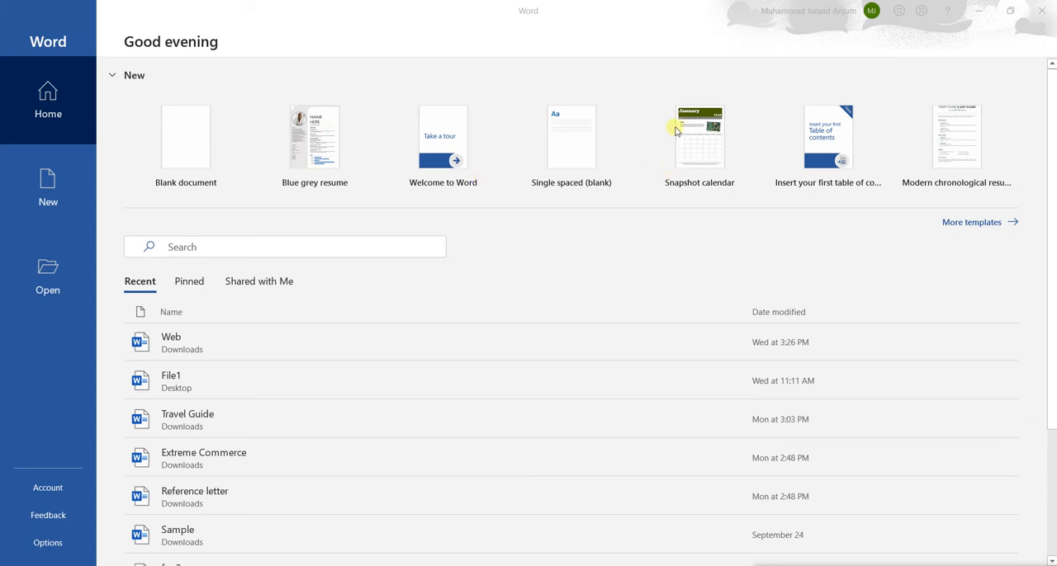
Step: Create a document from the Blue grey resume template and look through its profile, education, work experience, contact and skills sections
{"action": "left_click", "coordinate": [300, 147]}
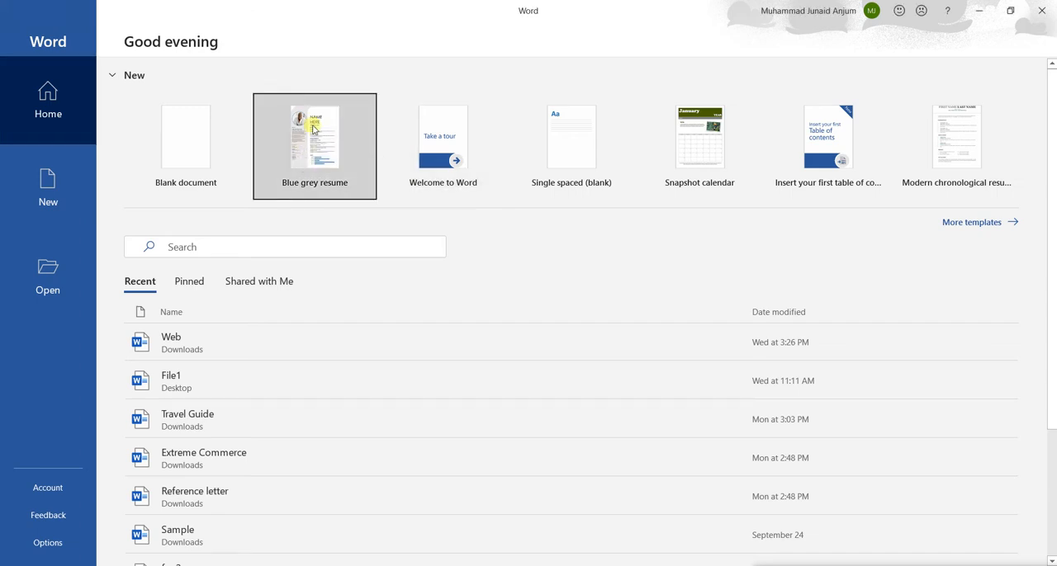
{"action": "double_click", "coordinate": [313, 130]}
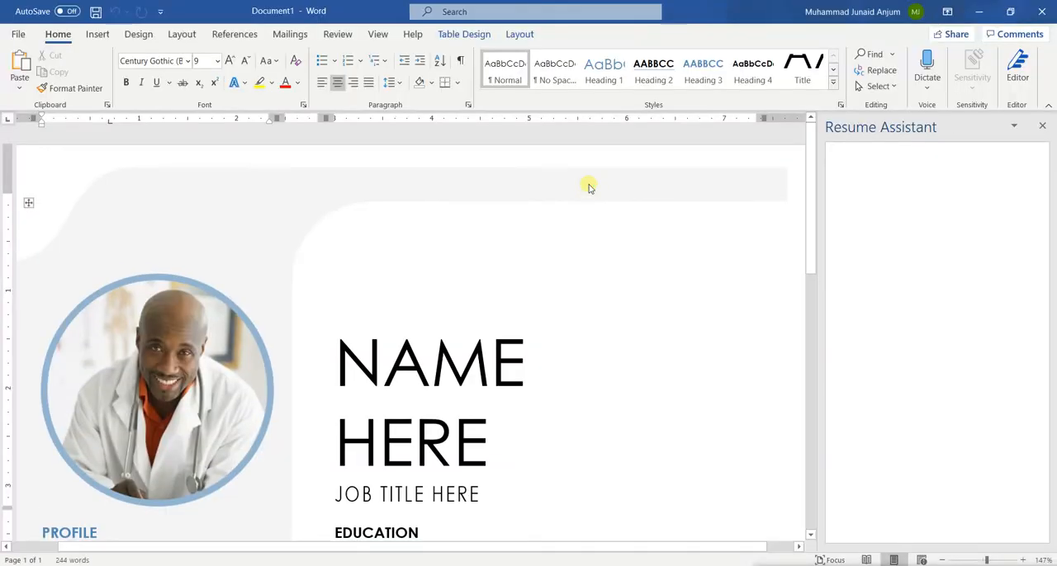
{"action": "scroll", "coordinate": [361, 297], "scroll_direction": "down", "scroll_amount": 4}
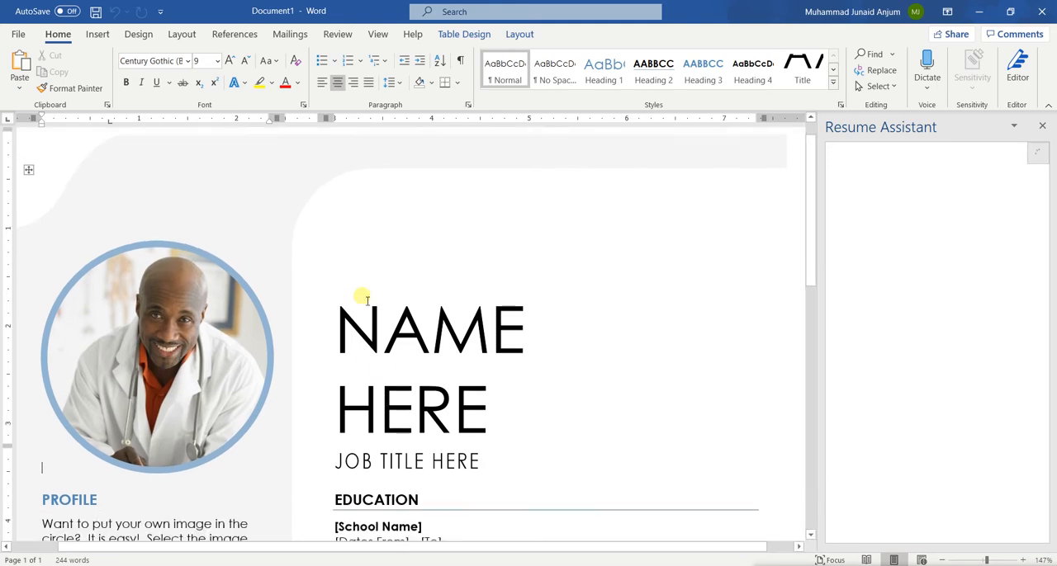
{"action": "scroll", "coordinate": [367, 298], "scroll_direction": "down", "scroll_amount": 10}
{"action": "scroll", "coordinate": [366, 299], "scroll_direction": "up", "scroll_amount": 4}
{"action": "scroll", "coordinate": [367, 299], "scroll_direction": "up", "scroll_amount": 3}
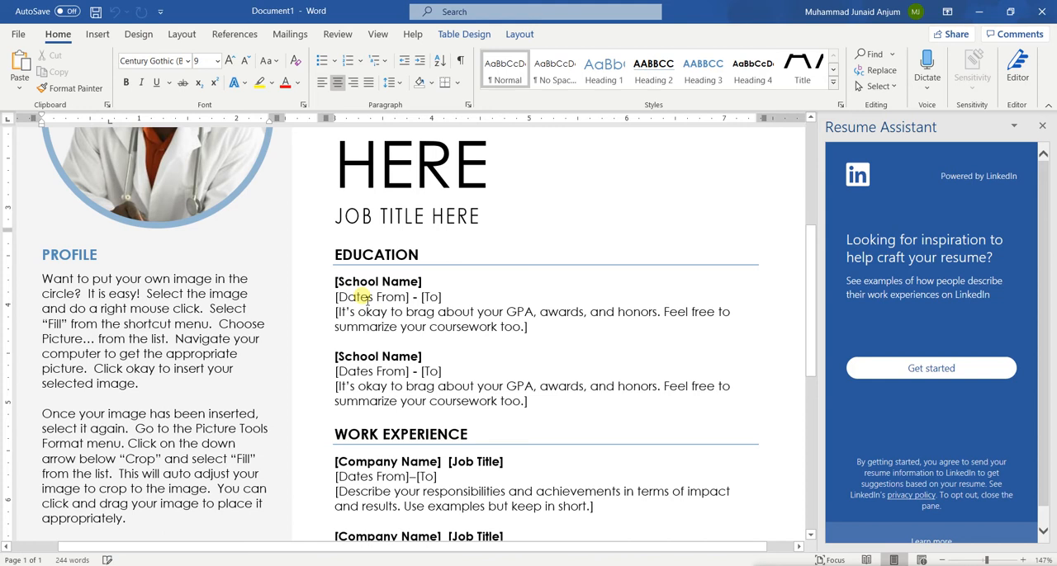
{"action": "scroll", "coordinate": [360, 298], "scroll_direction": "down", "scroll_amount": 8}
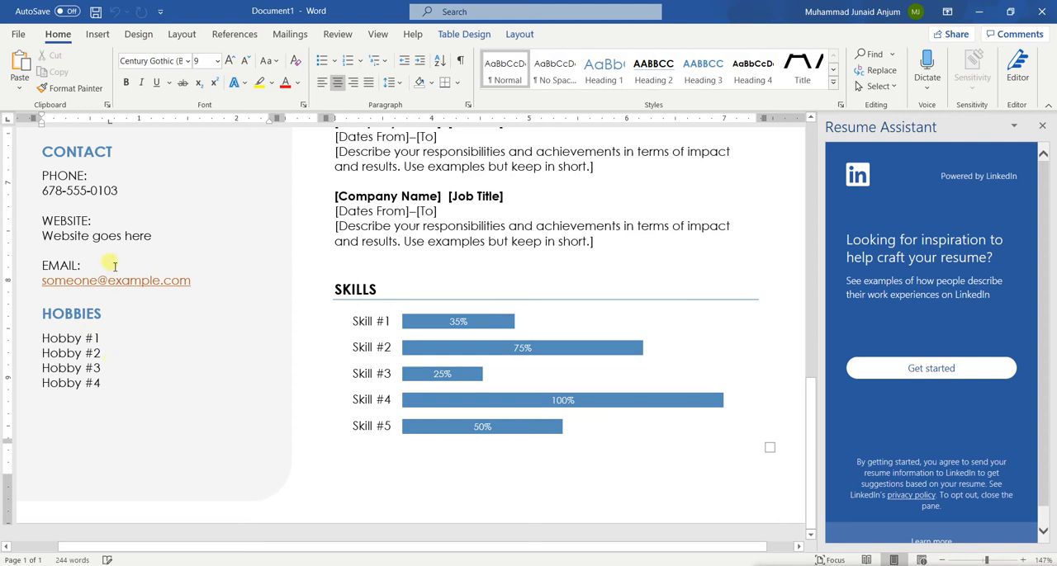
{"action": "scroll", "coordinate": [158, 262], "scroll_direction": "up", "scroll_amount": 4}
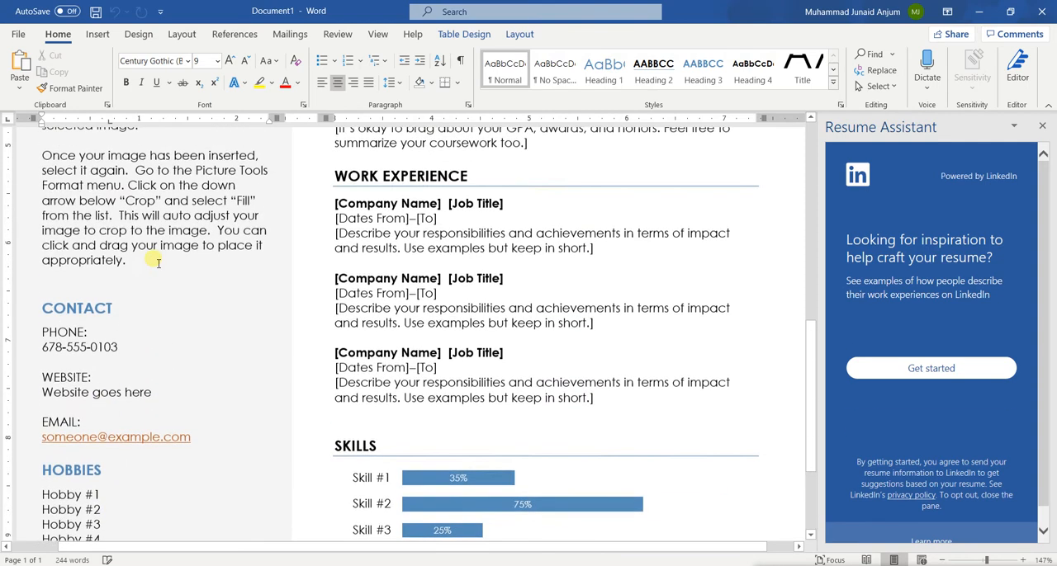
{"action": "scroll", "coordinate": [73, 166], "scroll_direction": "up", "scroll_amount": 12}
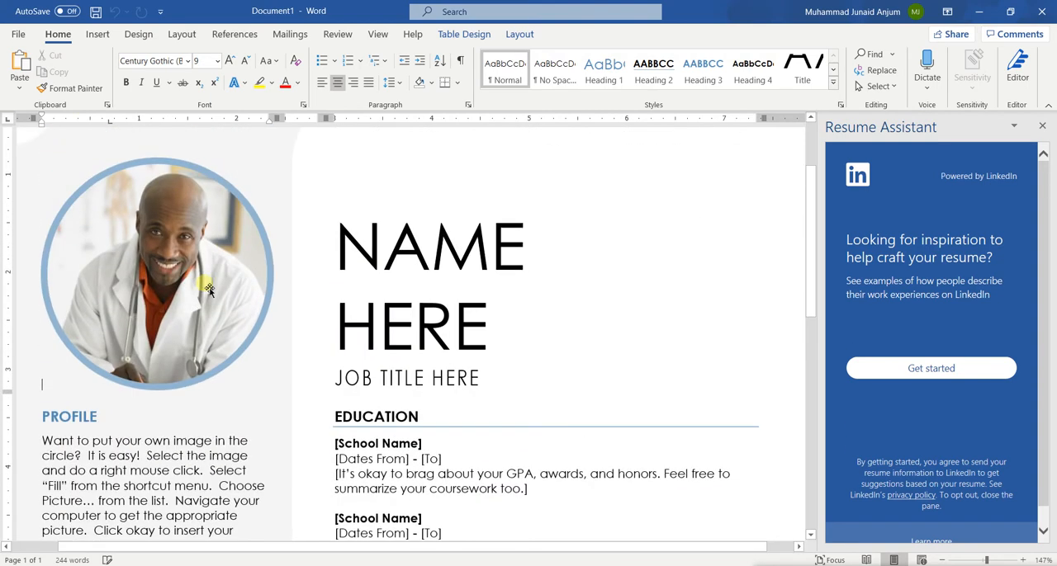
{"action": "scroll", "coordinate": [479, 442], "scroll_direction": "down", "scroll_amount": 9}
{"action": "scroll", "coordinate": [481, 446], "scroll_direction": "down", "scroll_amount": 6}
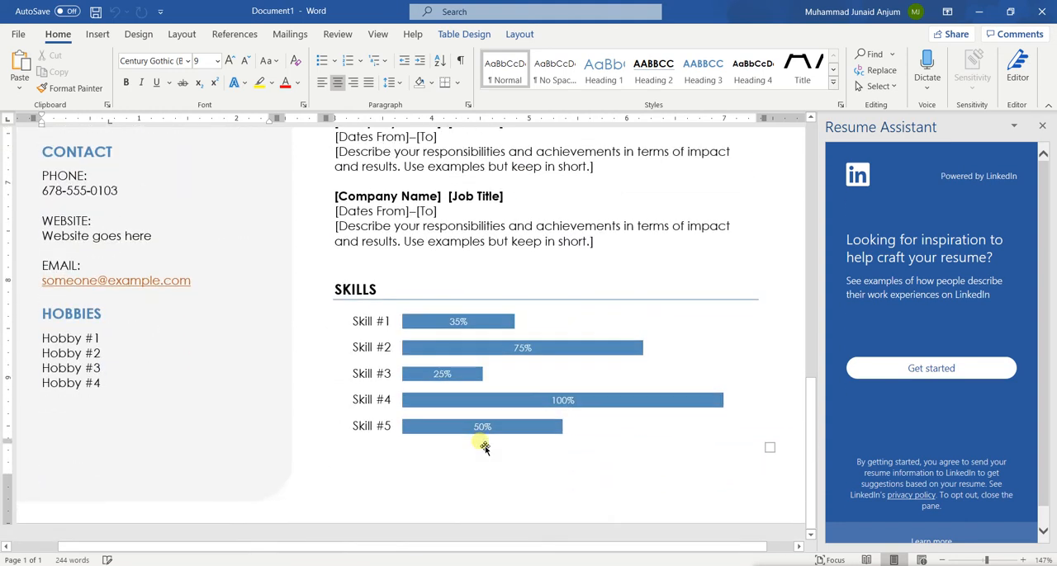
{"action": "scroll", "coordinate": [504, 435], "scroll_direction": "up", "scroll_amount": 5}
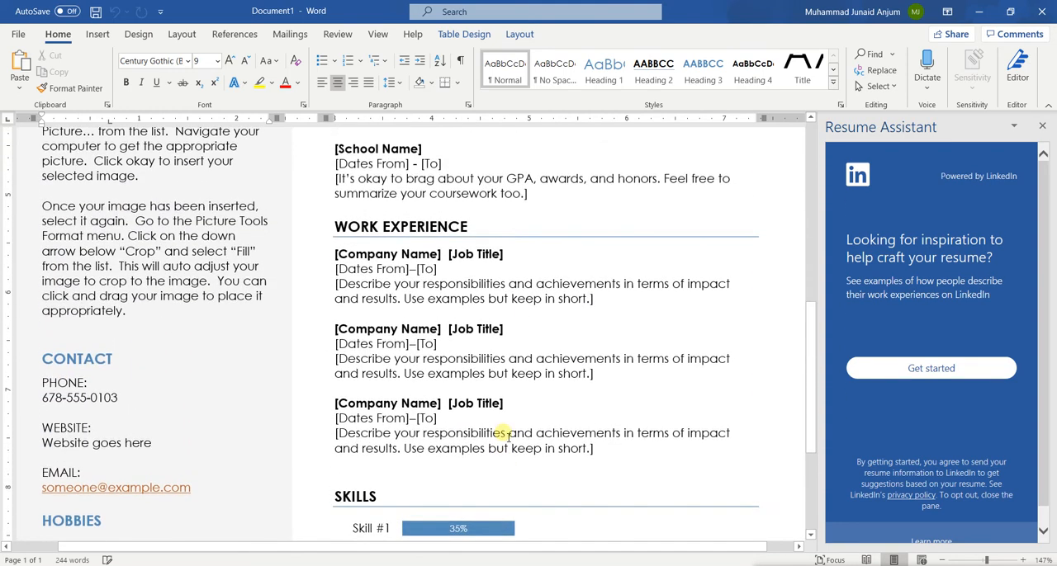
{"action": "scroll", "coordinate": [502, 432], "scroll_direction": "down", "scroll_amount": 4}
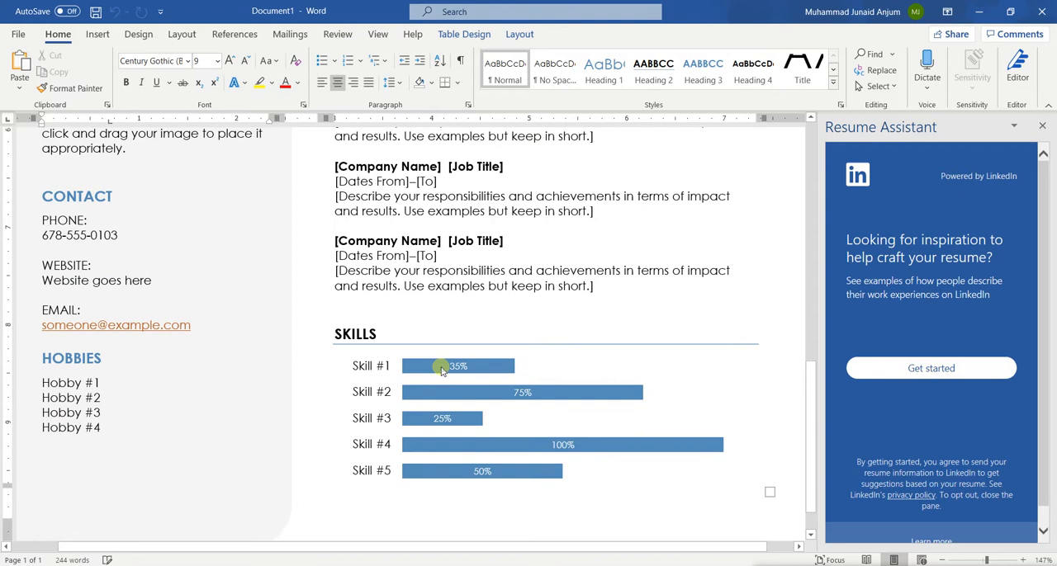
Step: Inspect the Skills chart's bars, including the Skill #1 bar on its own, and review the resume's placeholder text
{"action": "left_click", "coordinate": [442, 369]}
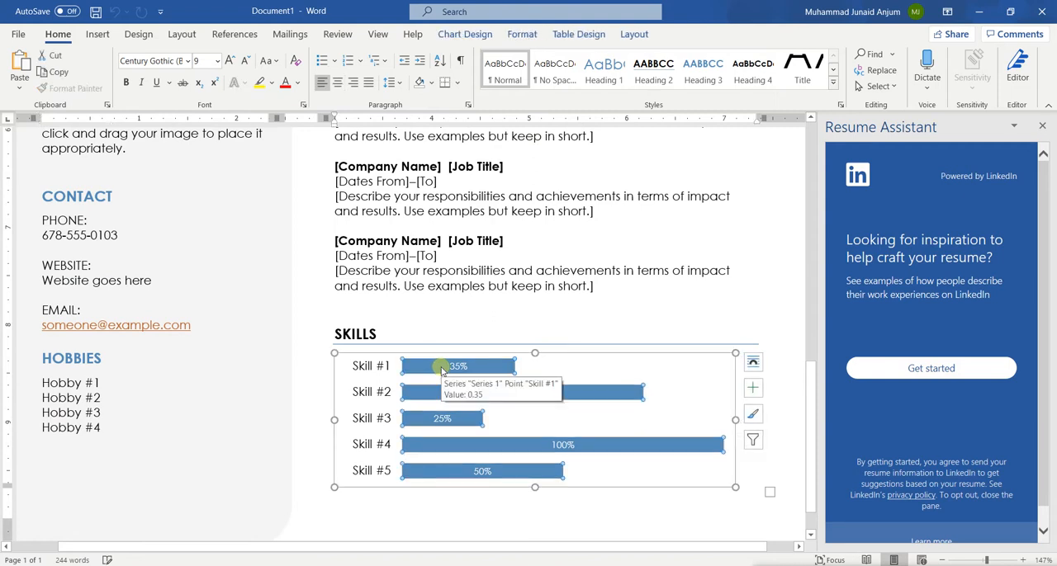
{"action": "left_click", "coordinate": [452, 241]}
{"action": "scroll", "coordinate": [456, 248], "scroll_direction": "up", "scroll_amount": 9}
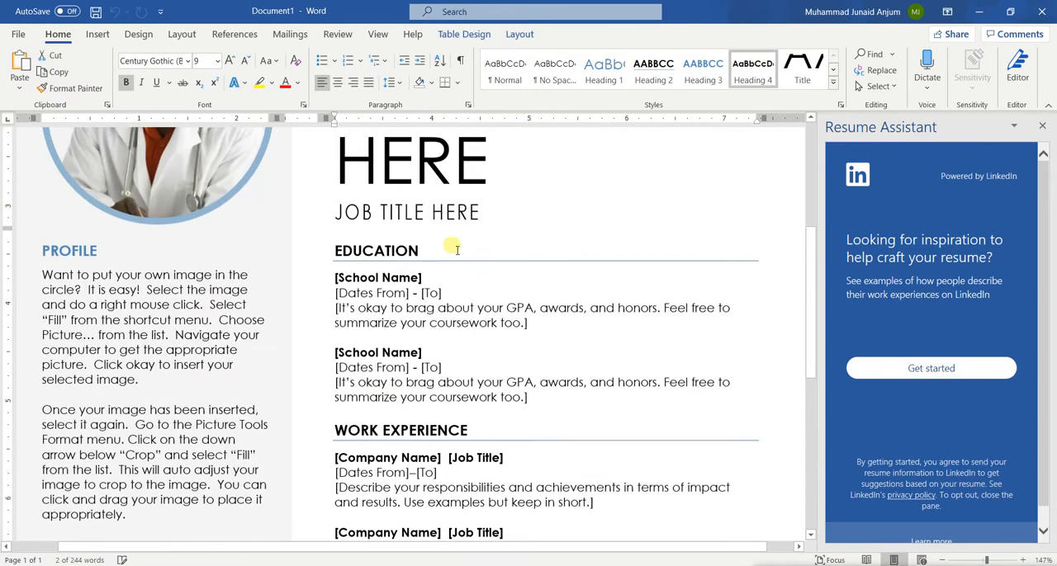
{"action": "scroll", "coordinate": [457, 249], "scroll_direction": "up", "scroll_amount": 7}
{"action": "scroll", "coordinate": [354, 273], "scroll_direction": "down", "scroll_amount": 11}
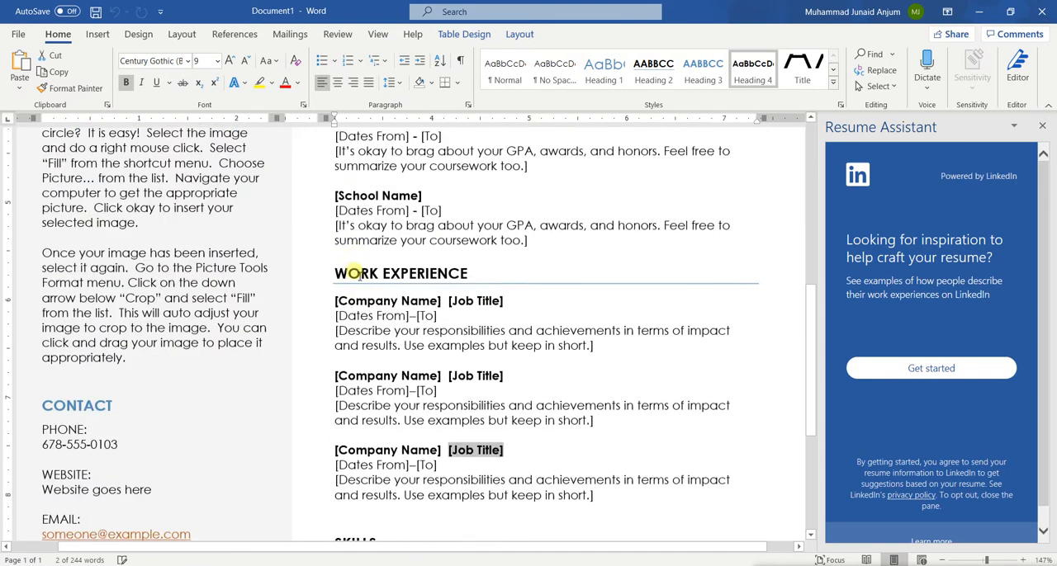
{"action": "scroll", "coordinate": [354, 273], "scroll_direction": "down", "scroll_amount": 3}
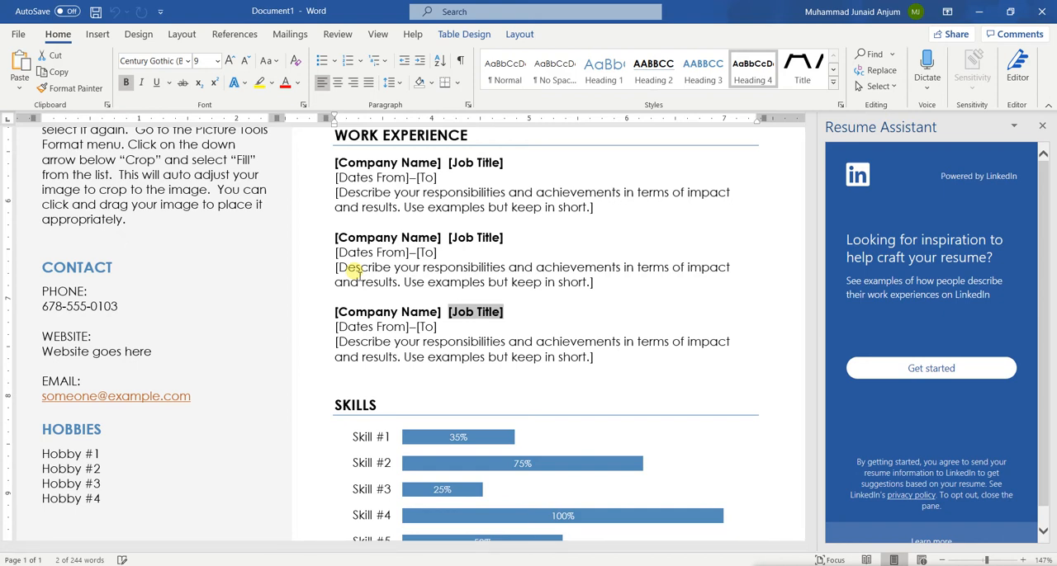
{"action": "scroll", "coordinate": [354, 270], "scroll_direction": "down", "scroll_amount": 1}
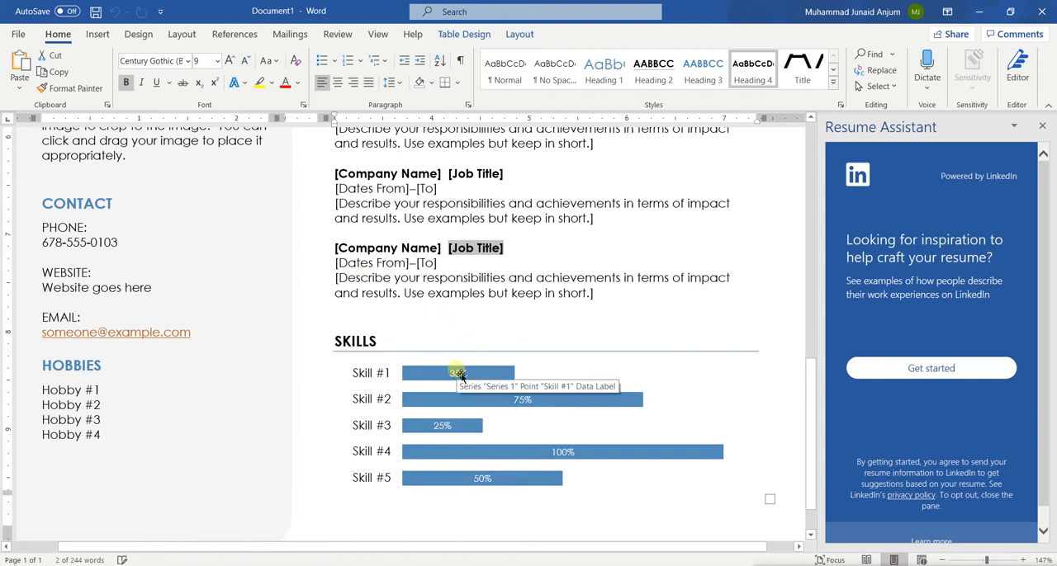
{"action": "left_click", "coordinate": [419, 376]}
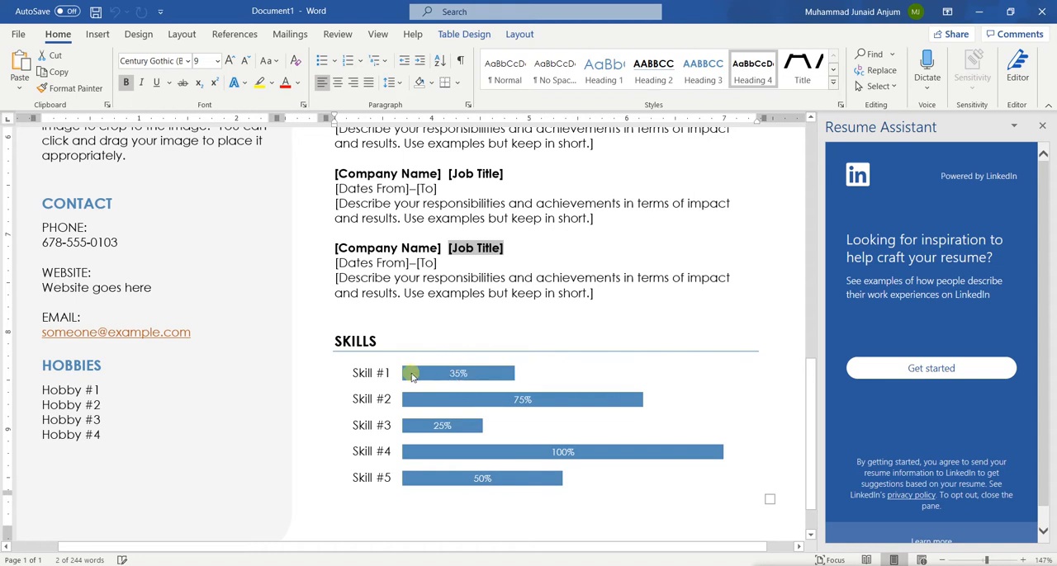
{"action": "triple_click", "coordinate": [442, 293]}
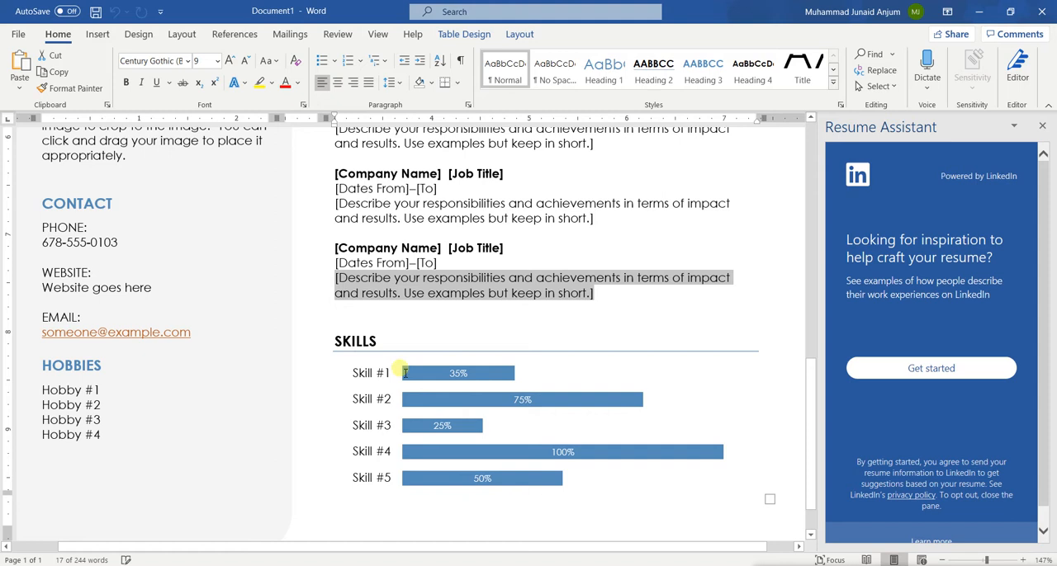
Step: Open the data sheet behind the Skills chart and enlarge it to view every skill row, then close it
{"action": "left_click", "coordinate": [462, 382]}
{"action": "left_click", "coordinate": [462, 378]}
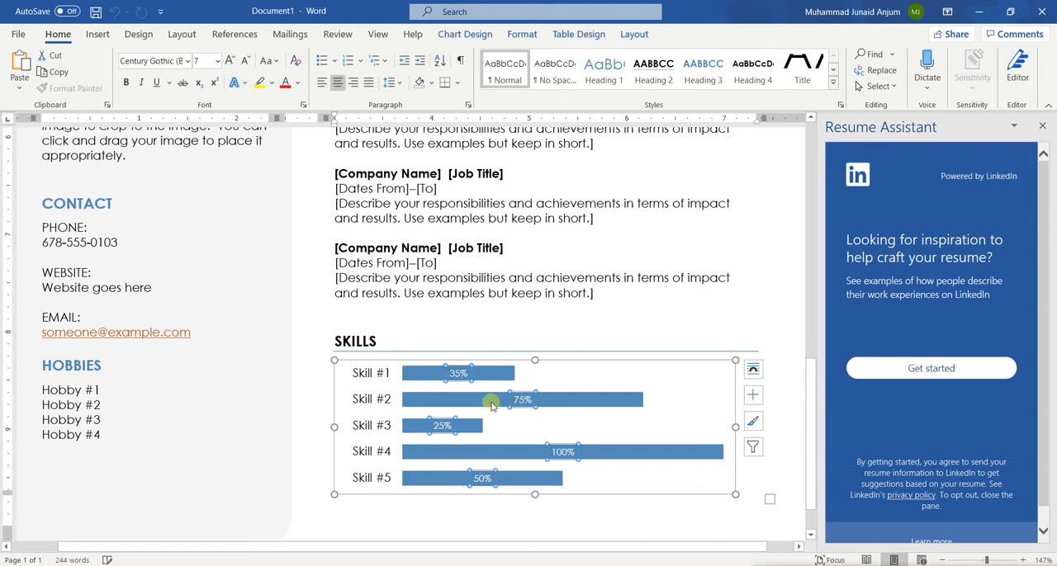
{"action": "right_click", "coordinate": [516, 402]}
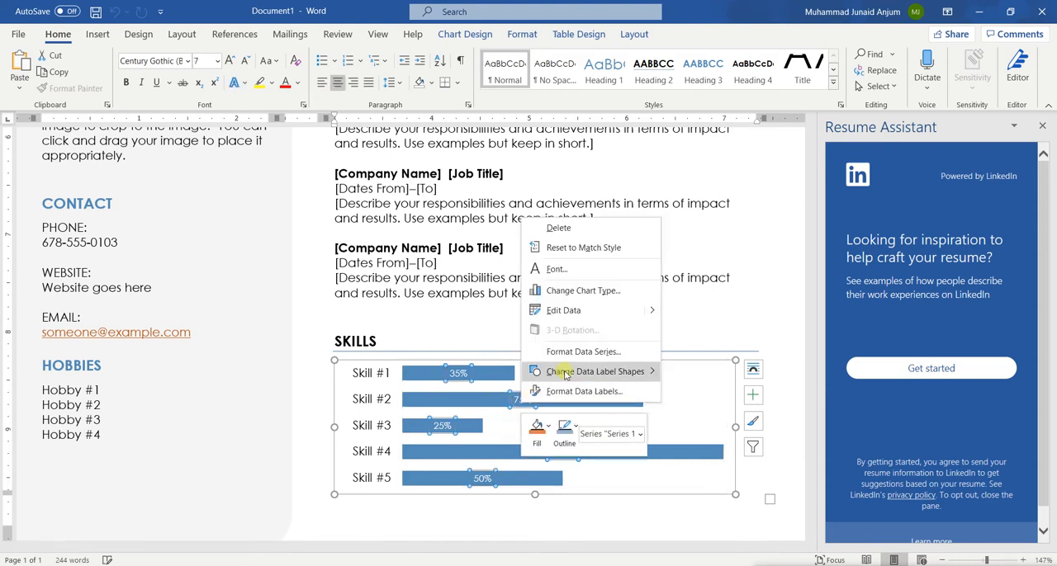
{"action": "left_click", "coordinate": [566, 313]}
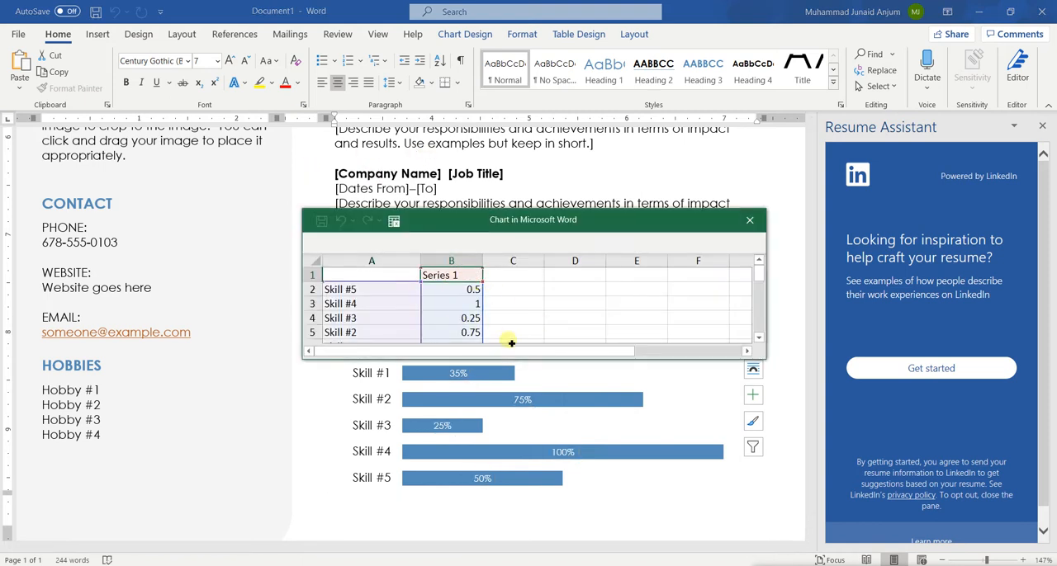
{"action": "left_click", "coordinate": [488, 229]}
{"action": "left_click_drag", "start_coordinate": [488, 229], "coordinate": [487, 189]}
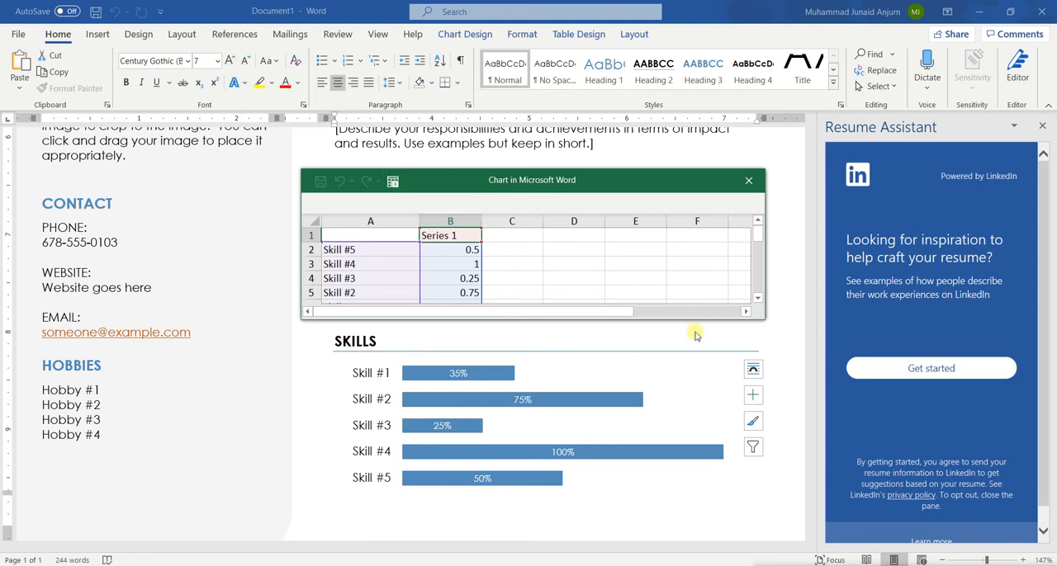
{"action": "left_click_drag", "start_coordinate": [699, 322], "coordinate": [699, 399]}
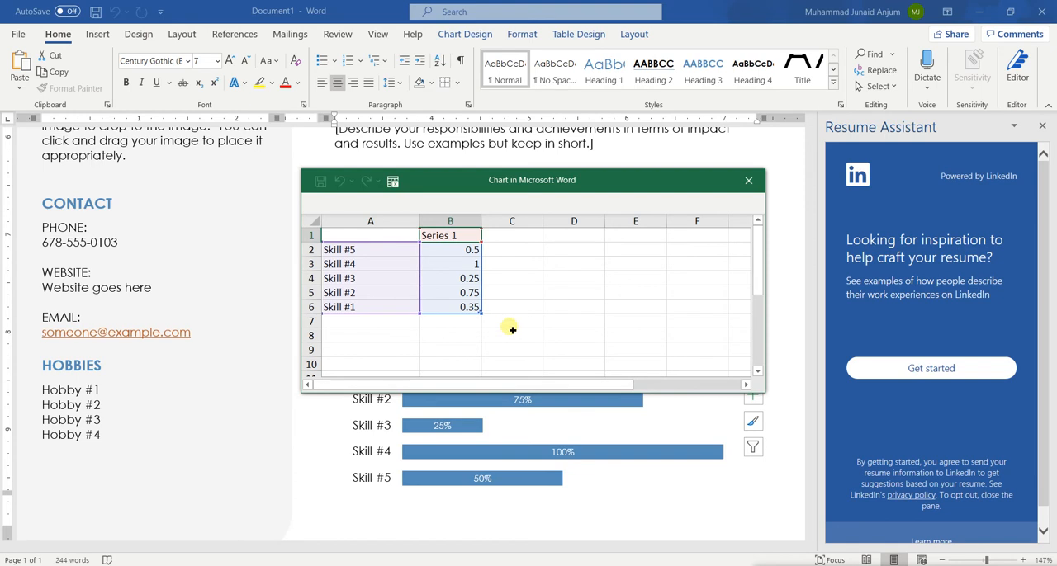
{"action": "left_click", "coordinate": [747, 178]}
Step: Create a new blank document and close the resume document without saving it
{"action": "scroll", "coordinate": [307, 256], "scroll_direction": "up", "scroll_amount": 5}
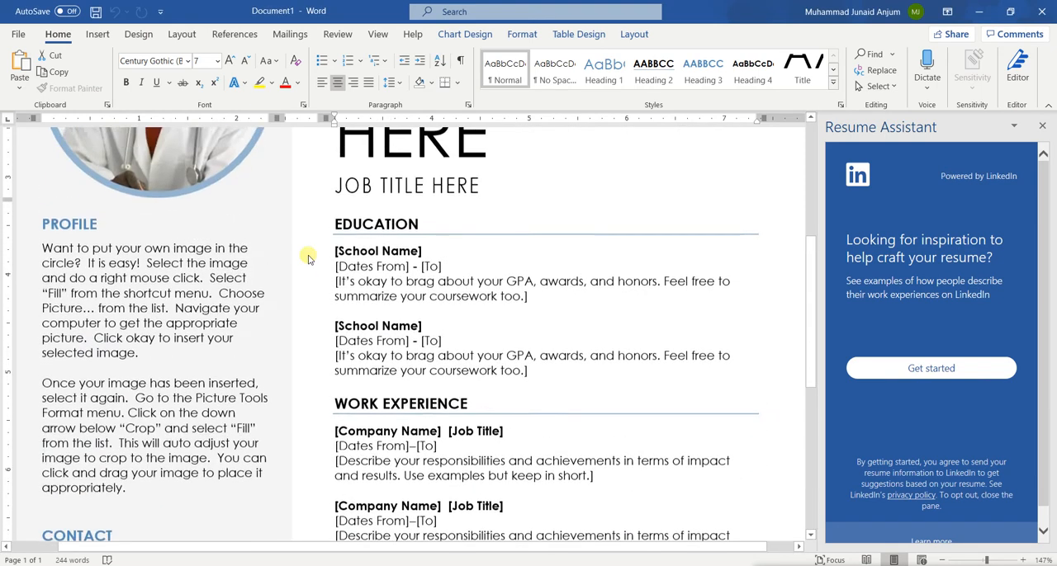
{"action": "scroll", "coordinate": [308, 258], "scroll_direction": "up", "scroll_amount": 4}
{"action": "scroll", "coordinate": [308, 259], "scroll_direction": "down", "scroll_amount": 6}
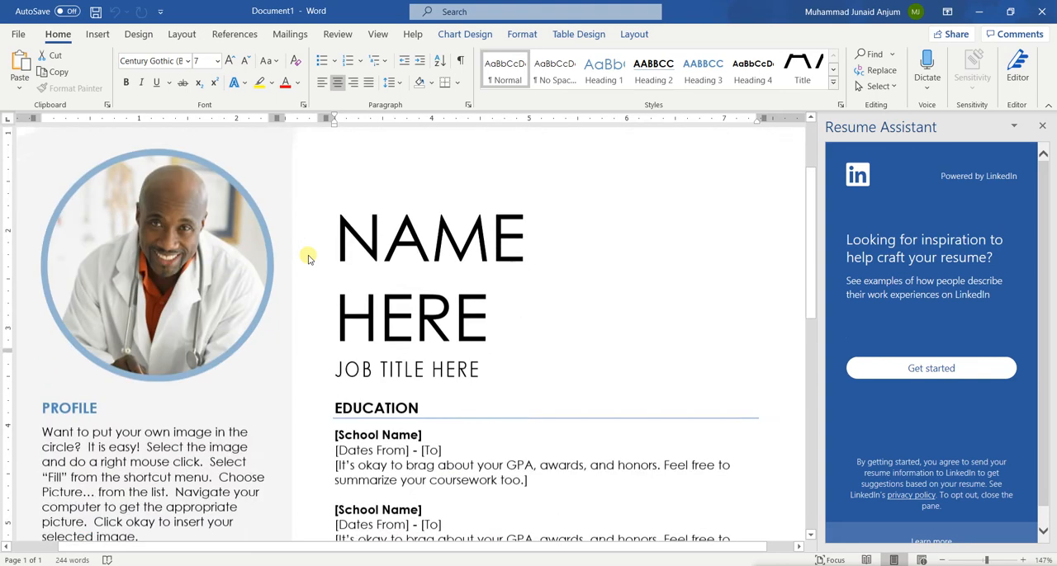
{"action": "scroll", "coordinate": [308, 258], "scroll_direction": "down", "scroll_amount": 4}
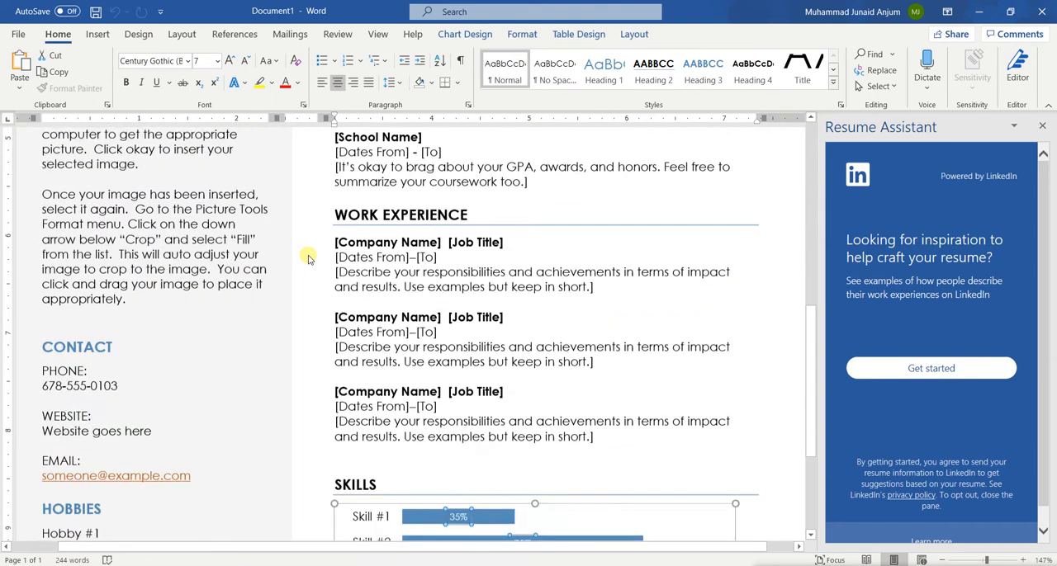
{"action": "scroll", "coordinate": [308, 258], "scroll_direction": "up", "scroll_amount": 9}
{"action": "scroll", "coordinate": [308, 258], "scroll_direction": "up", "scroll_amount": 1}
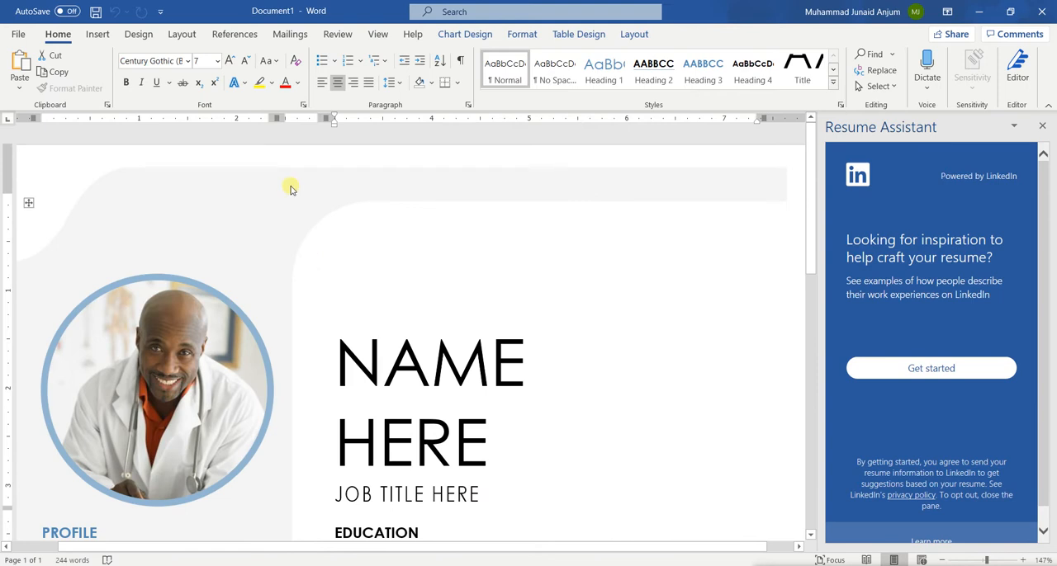
{"action": "left_click", "coordinate": [17, 34]}
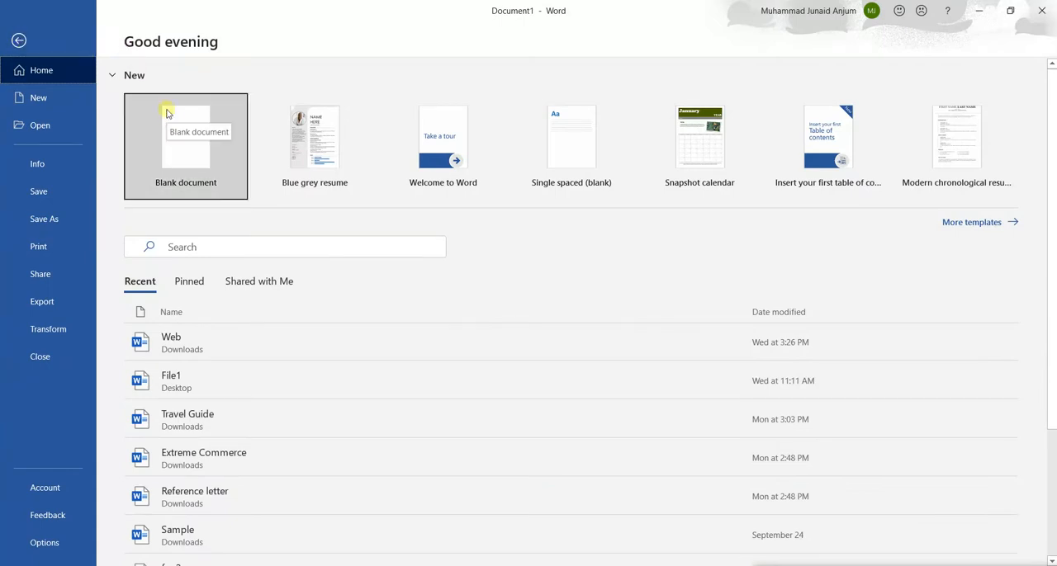
{"action": "left_click", "coordinate": [161, 151]}
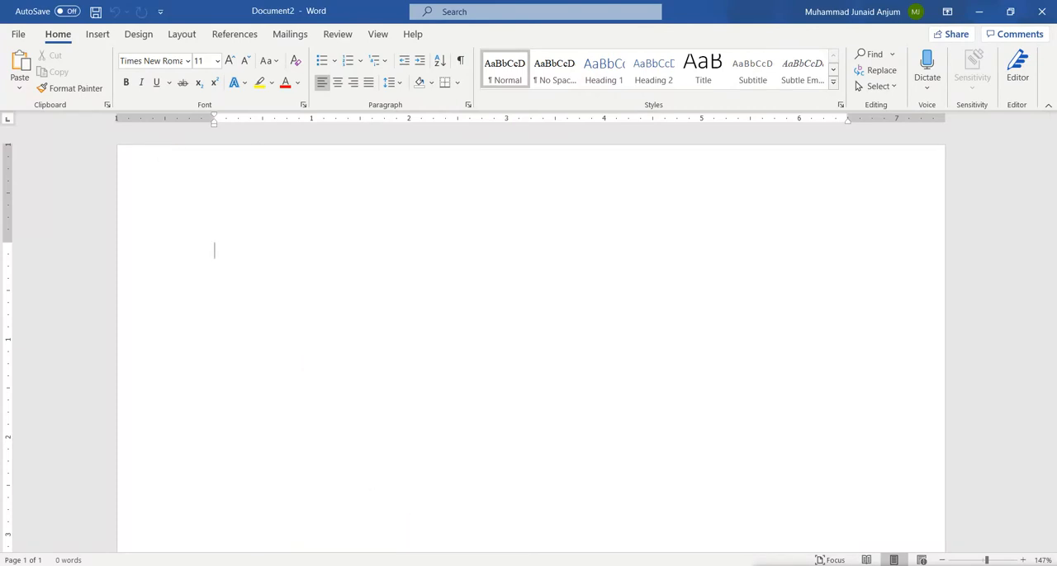
{"action": "mouse_move", "coordinate": [491, 565]}
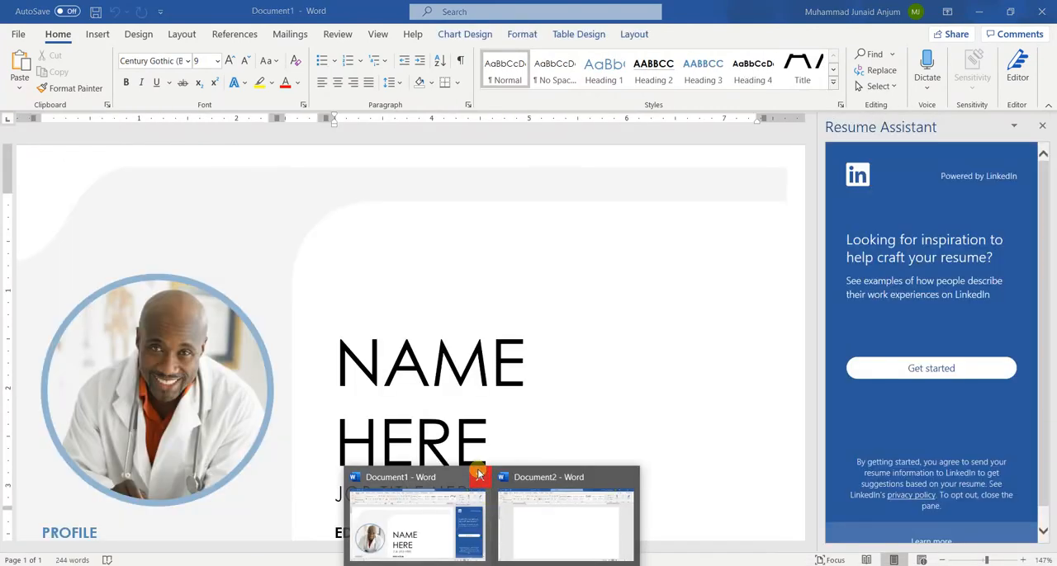
{"action": "left_click", "coordinate": [479, 474]}
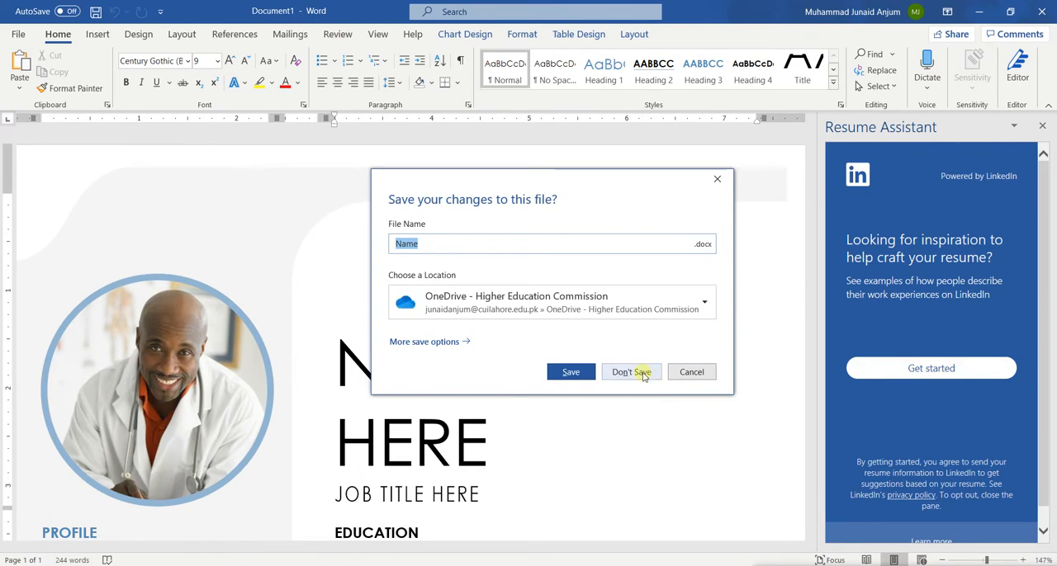
{"action": "left_click", "coordinate": [631, 372]}
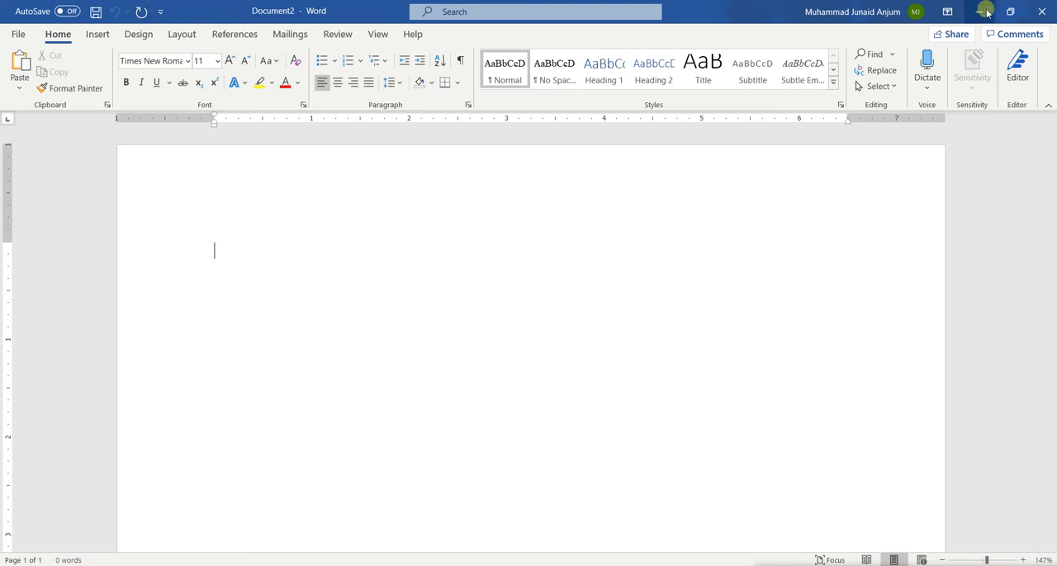
Step: Tour the insert, design, layout, review, view and help commands and the start page's templates and recent files, returning to the blank document
{"action": "left_click", "coordinate": [1038, 18]}
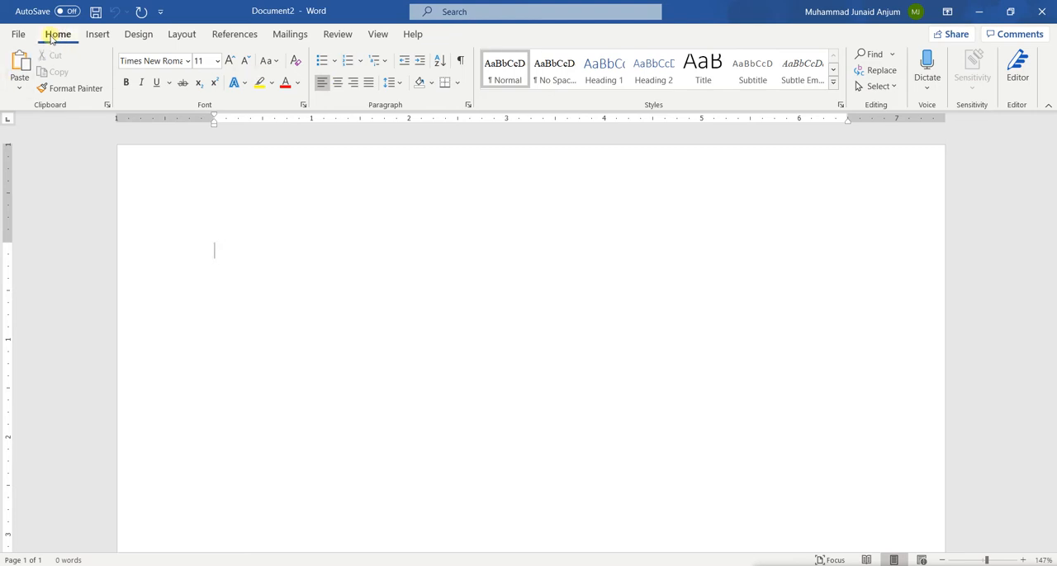
{"action": "left_click", "coordinate": [96, 34]}
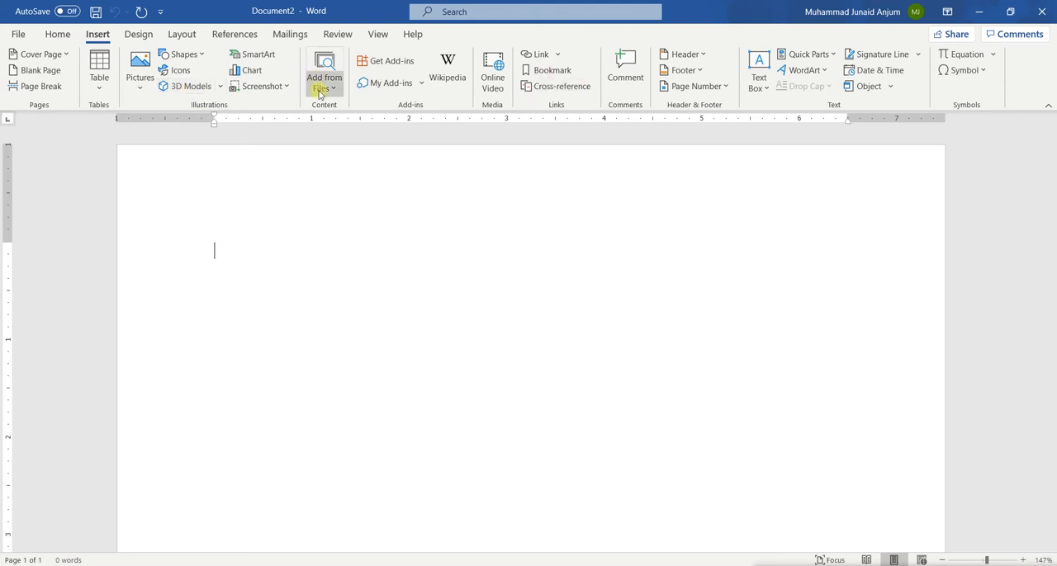
{"action": "left_click", "coordinate": [132, 35]}
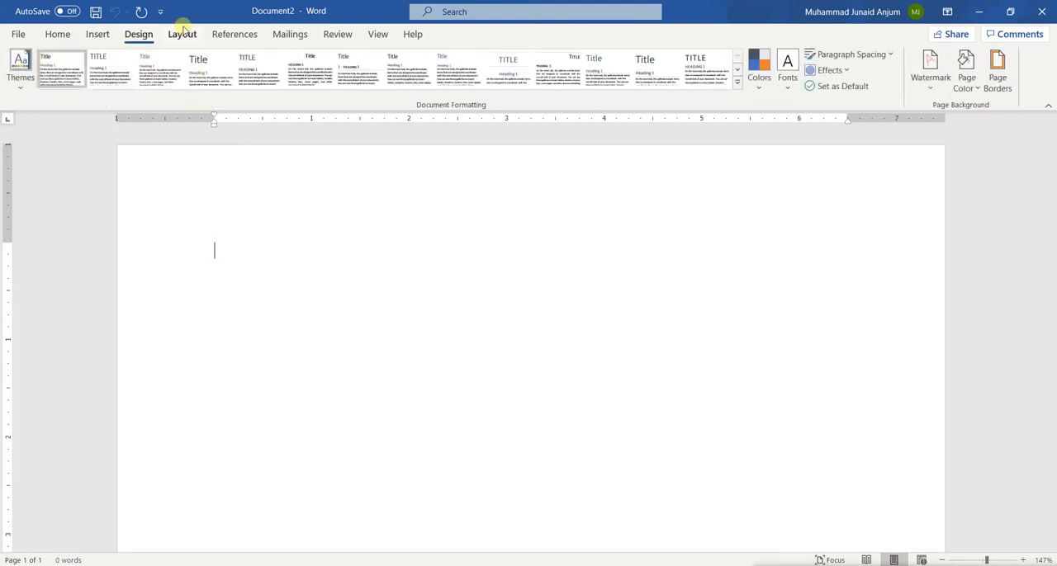
{"action": "left_click", "coordinate": [181, 32]}
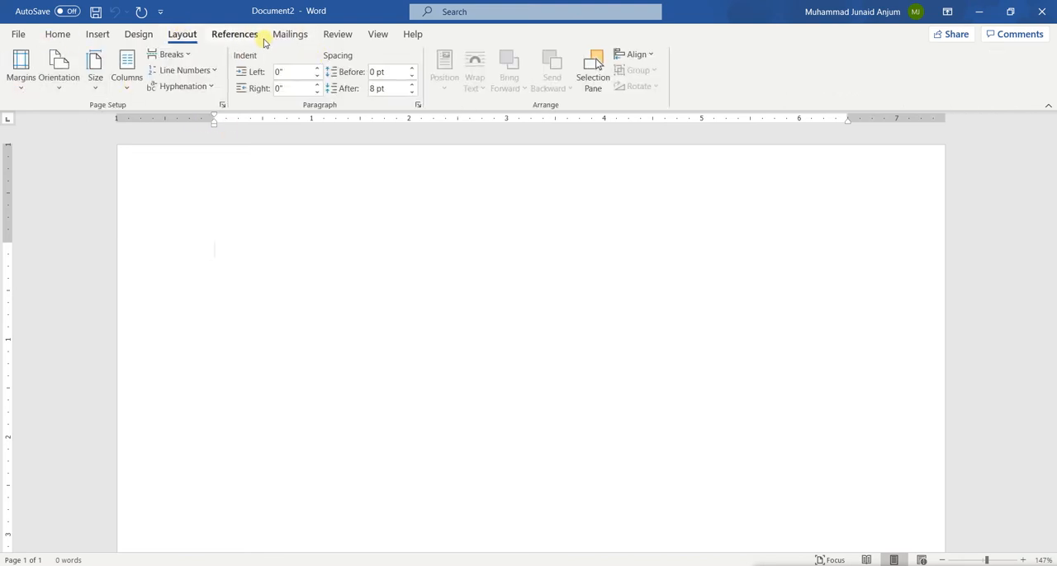
{"action": "left_click", "coordinate": [339, 35]}
{"action": "left_click", "coordinate": [377, 34]}
{"action": "left_click", "coordinate": [413, 35]}
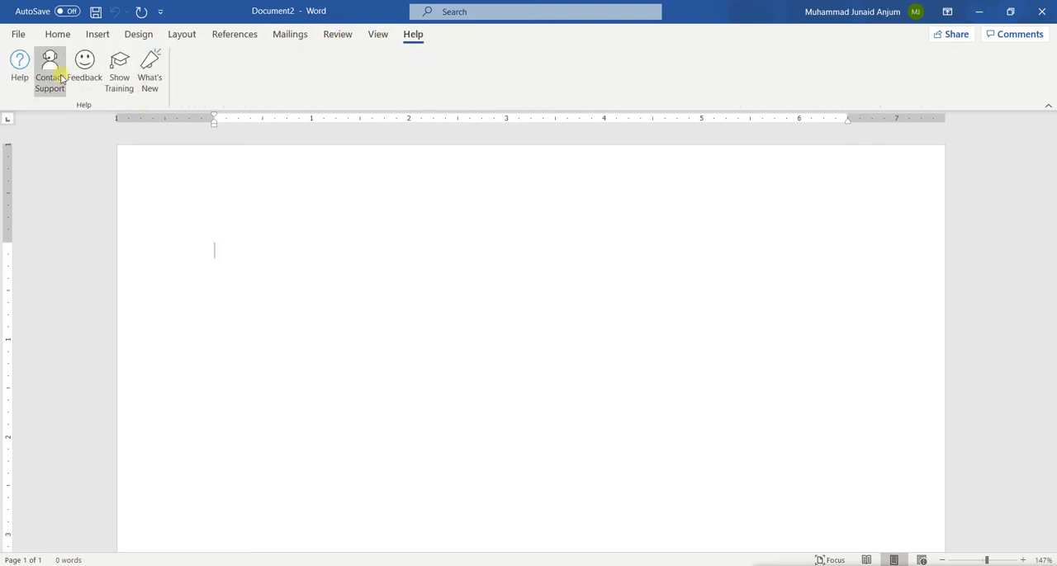
{"action": "left_click", "coordinate": [55, 35]}
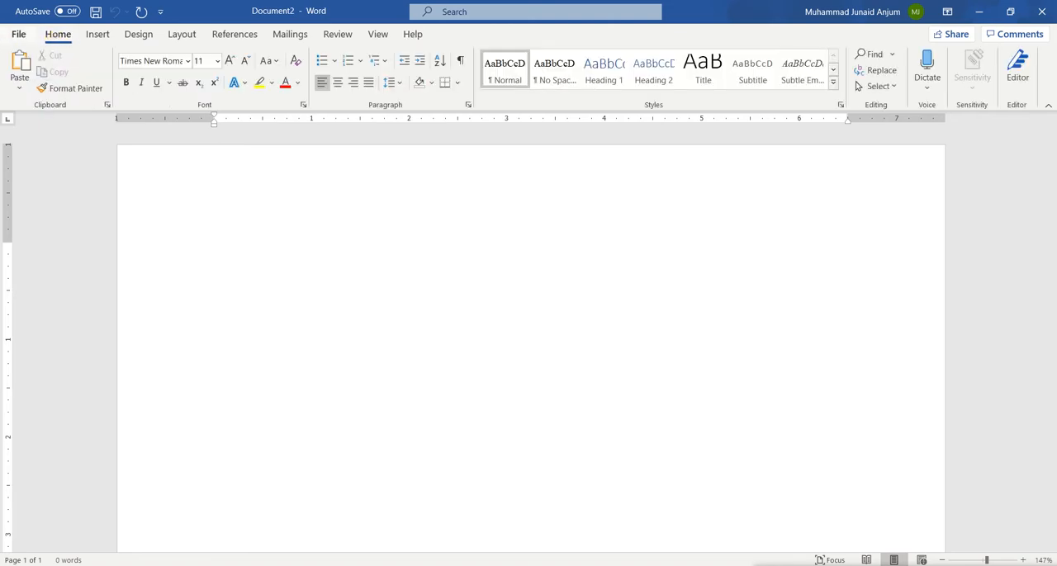
{"action": "left_click", "coordinate": [16, 35]}
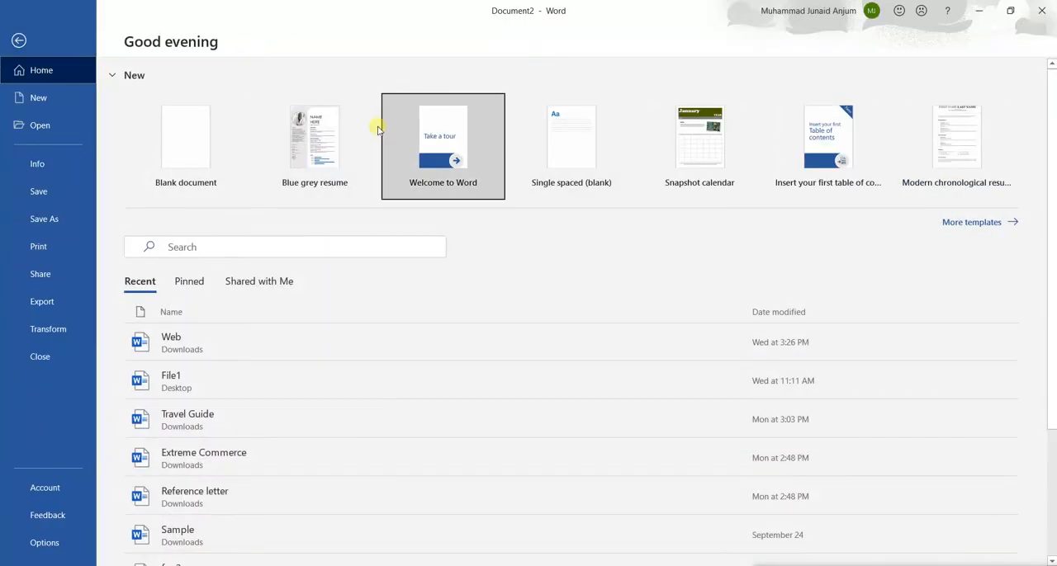
{"action": "left_click", "coordinate": [19, 38]}
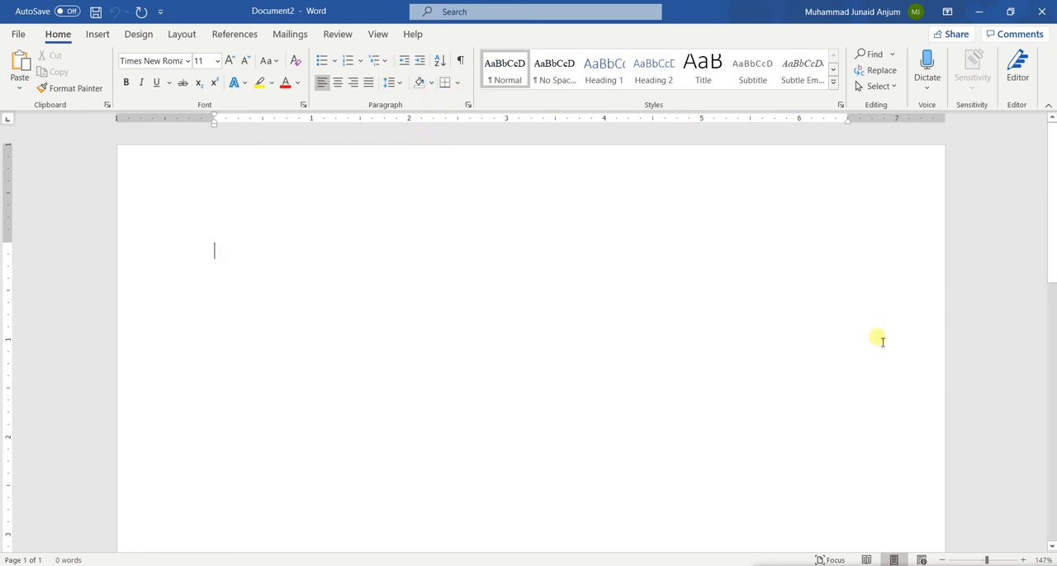
{"action": "mouse_move", "coordinate": [456, 565]}
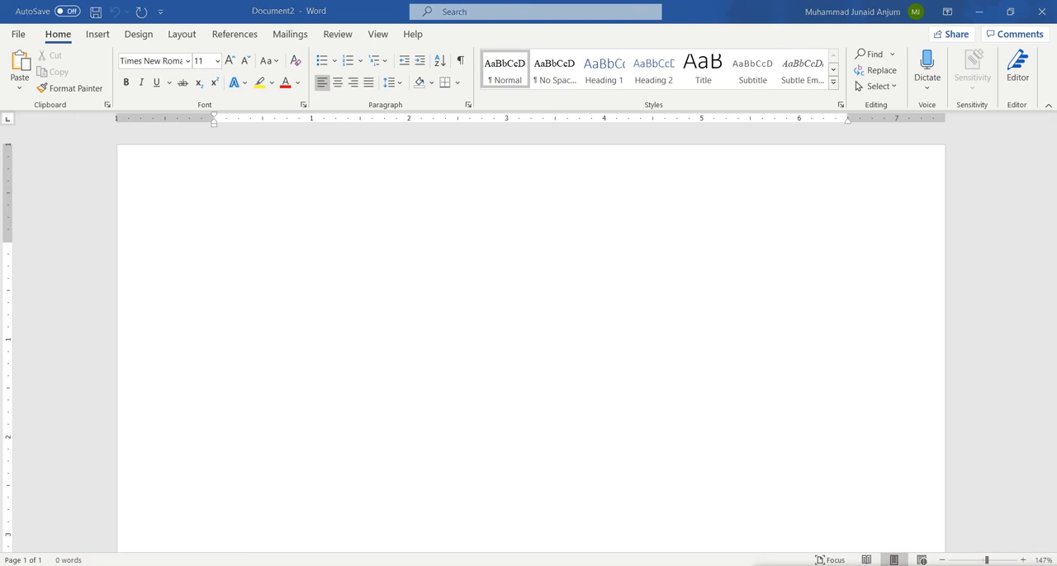
{"action": "left_click", "coordinate": [900, 565]}
{"action": "left_click", "coordinate": [901, 565]}
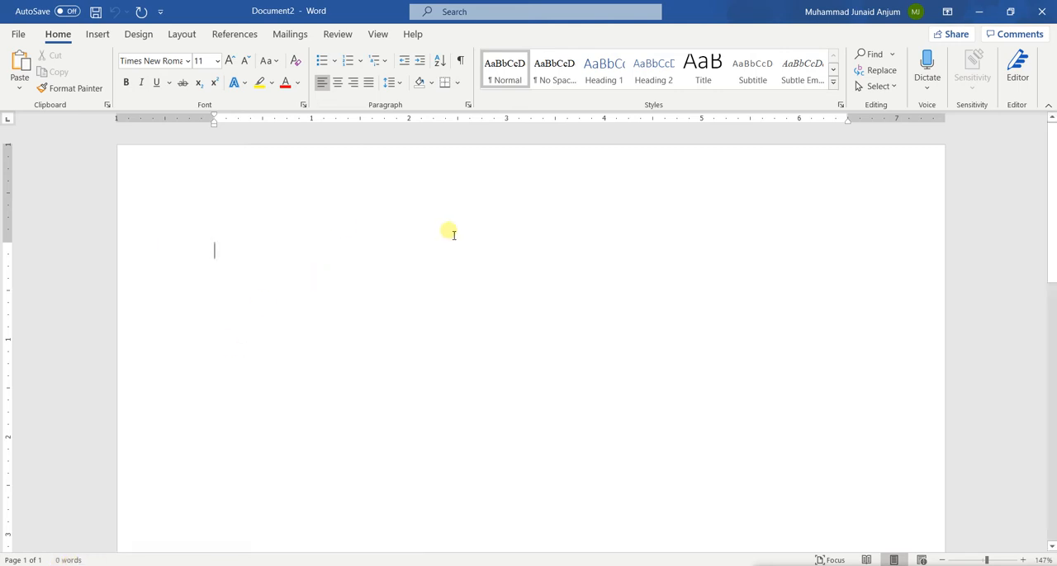
Step: Write a sentence on the blank page that starts with "My name is" and ends with a first name
{"action": "type", "text": "My "}
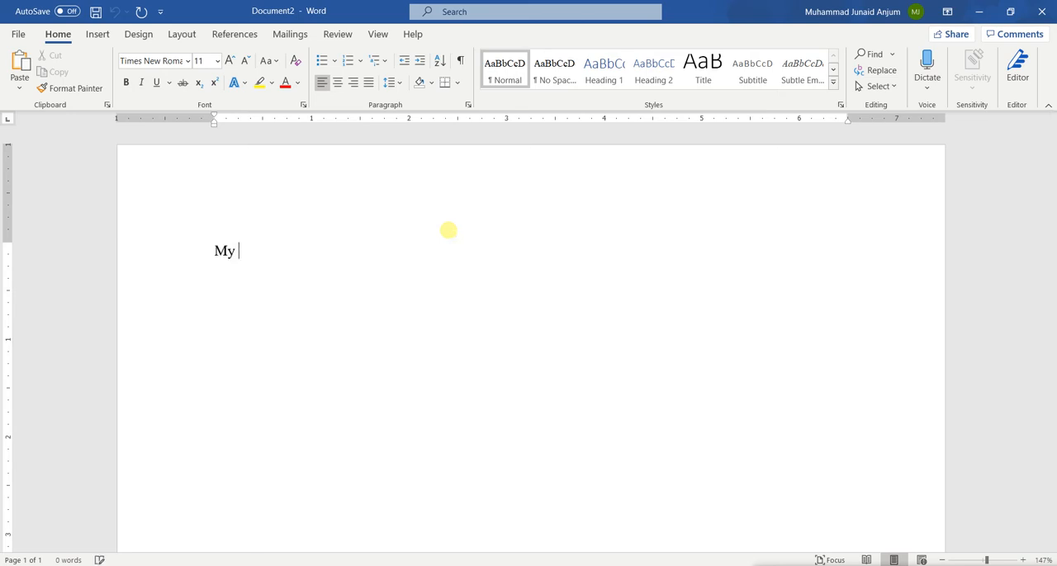
{"action": "type", "text": "name is Juna"}
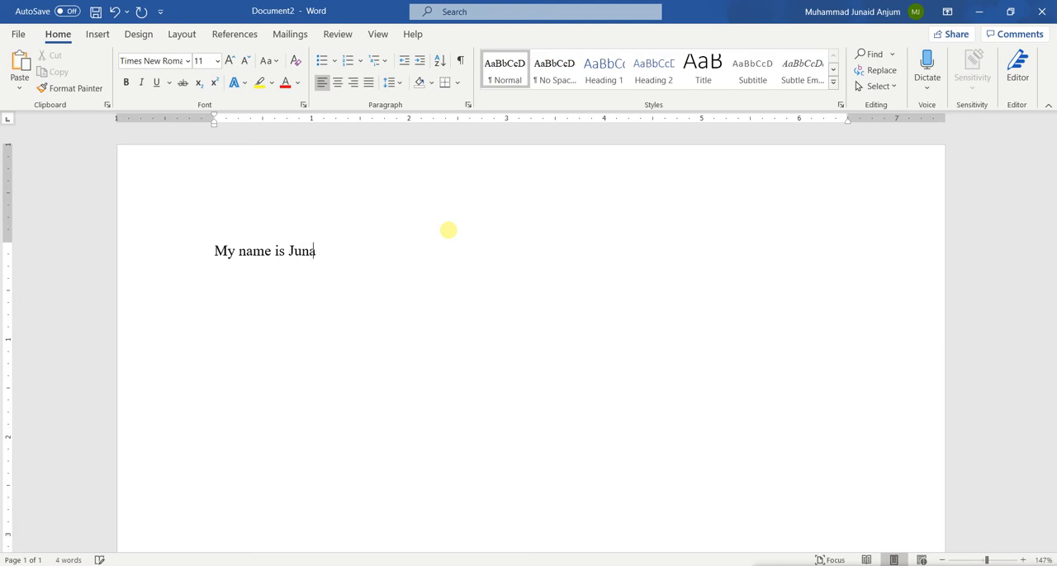
{"action": "type", "text": "id"}
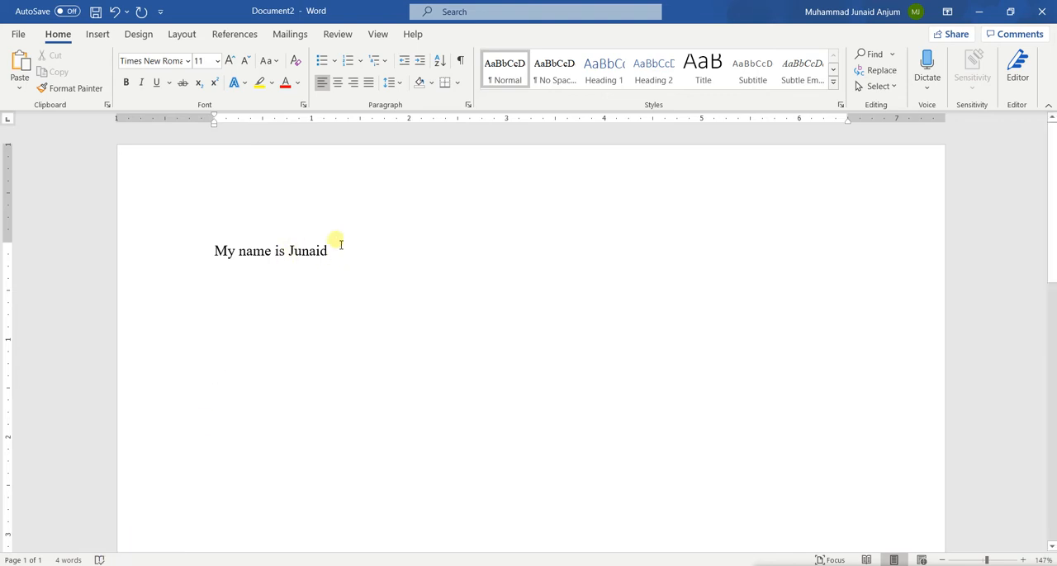
Step: Remove the word "is" from the sentence and check the document's proofing results in the Editor
{"action": "key", "text": "BackSpace"}
{"action": "key", "text": "BackSpace"}
{"action": "key", "text": "BackSpace"}
{"action": "left_click", "coordinate": [318, 254]}
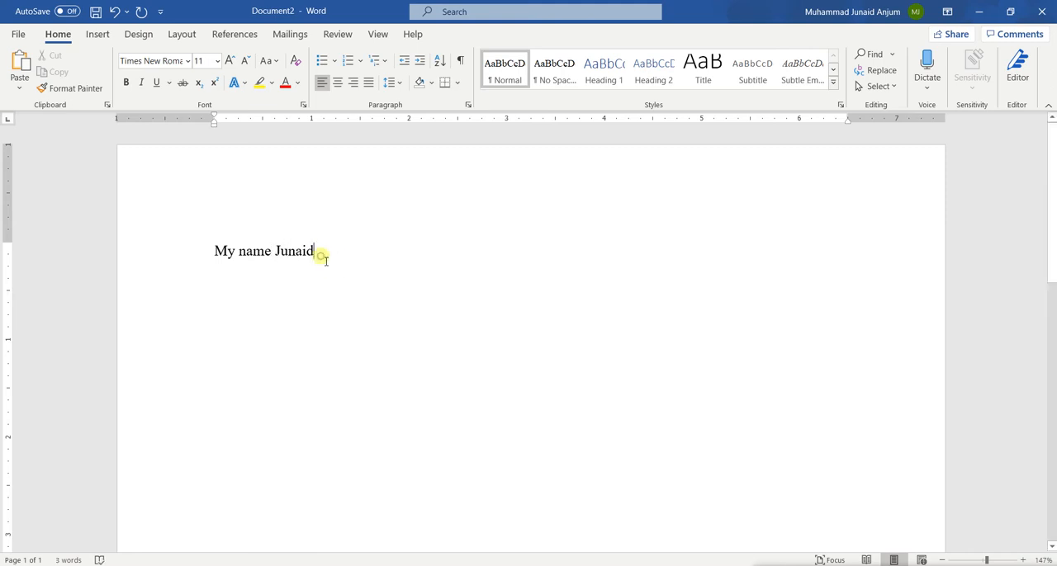
{"action": "left_click", "coordinate": [99, 559]}
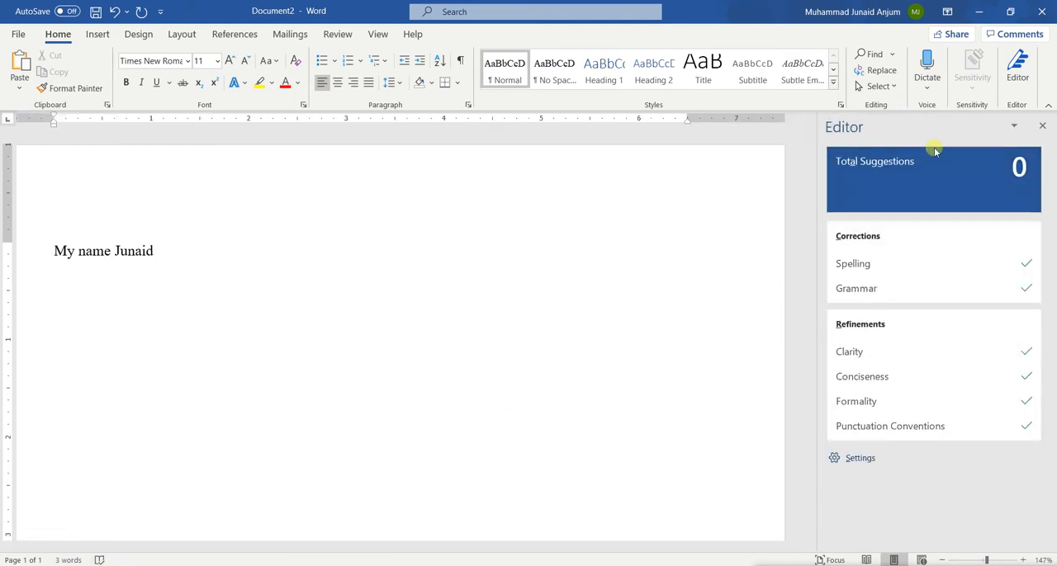
{"action": "left_click", "coordinate": [1042, 125]}
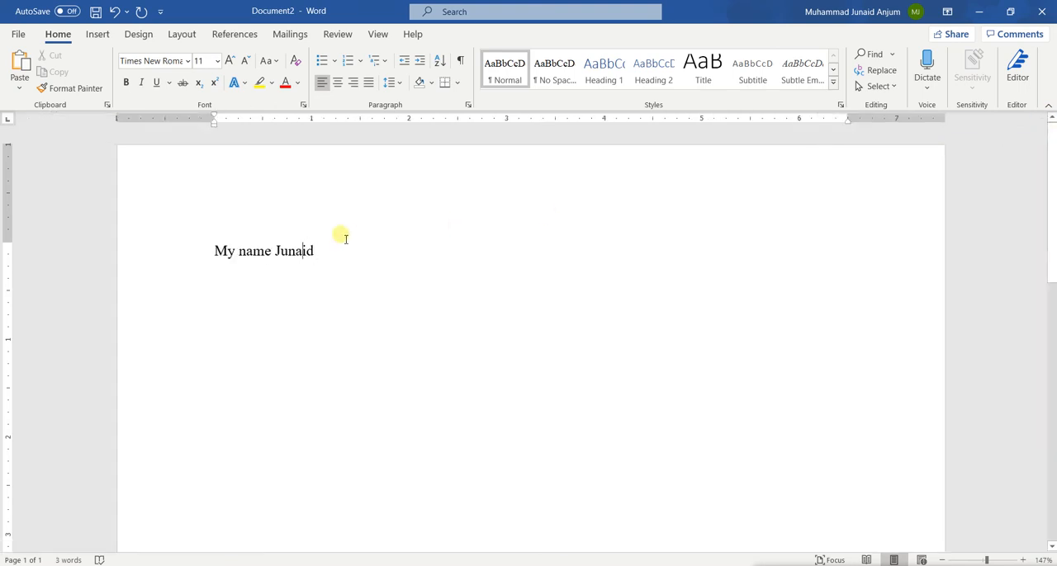
Step: Shorten "name" to "na" and review the spelling suggestions for the misspelled word in the Editor
{"action": "key", "text": "BackSpace"}
{"action": "key", "text": "BackSpace"}
{"action": "type", "text": "e"}
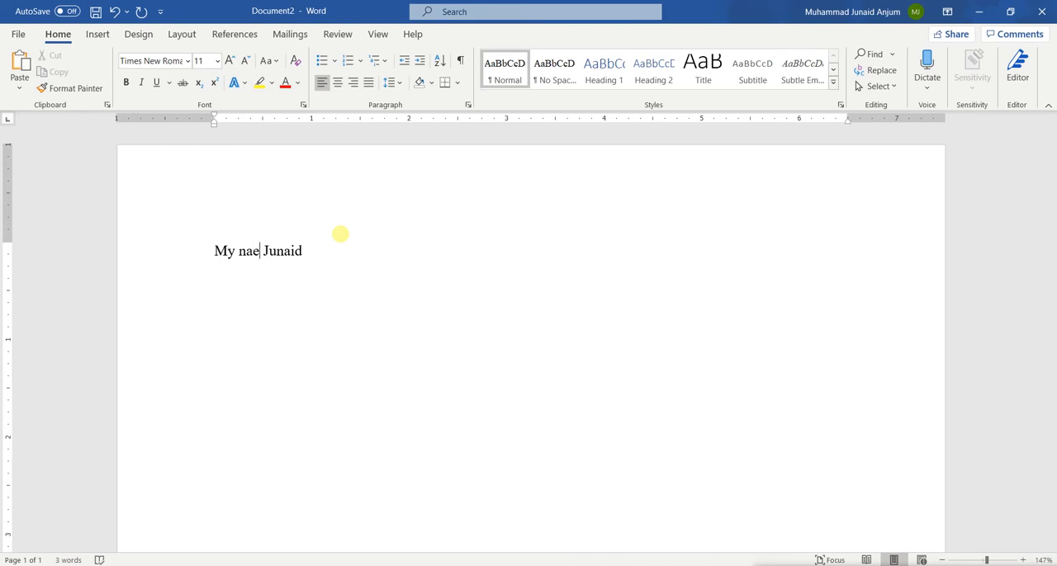
{"action": "key", "text": "BackSpace"}
{"action": "left_click", "coordinate": [100, 560]}
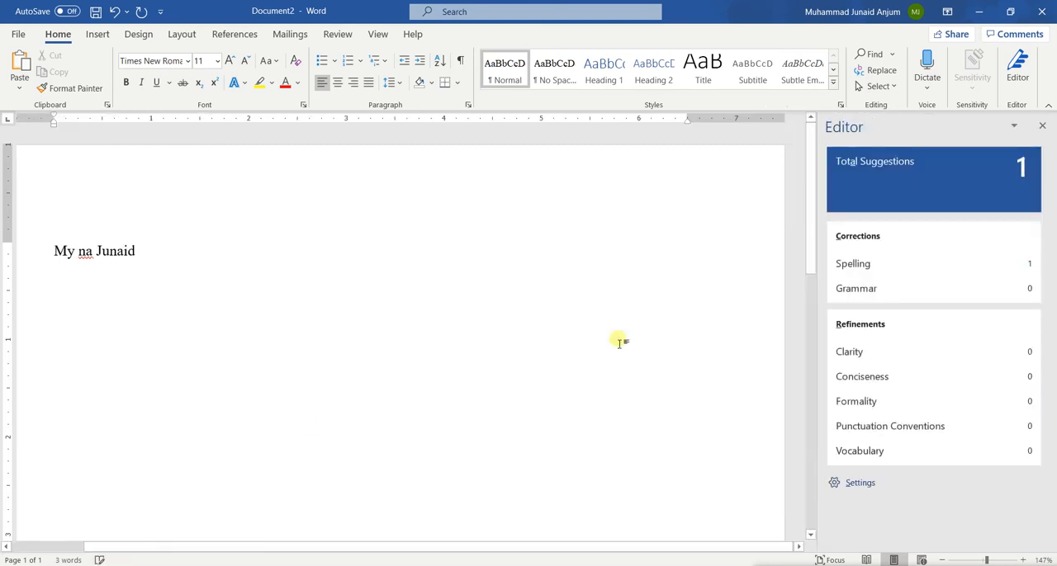
{"action": "left_click", "coordinate": [970, 263]}
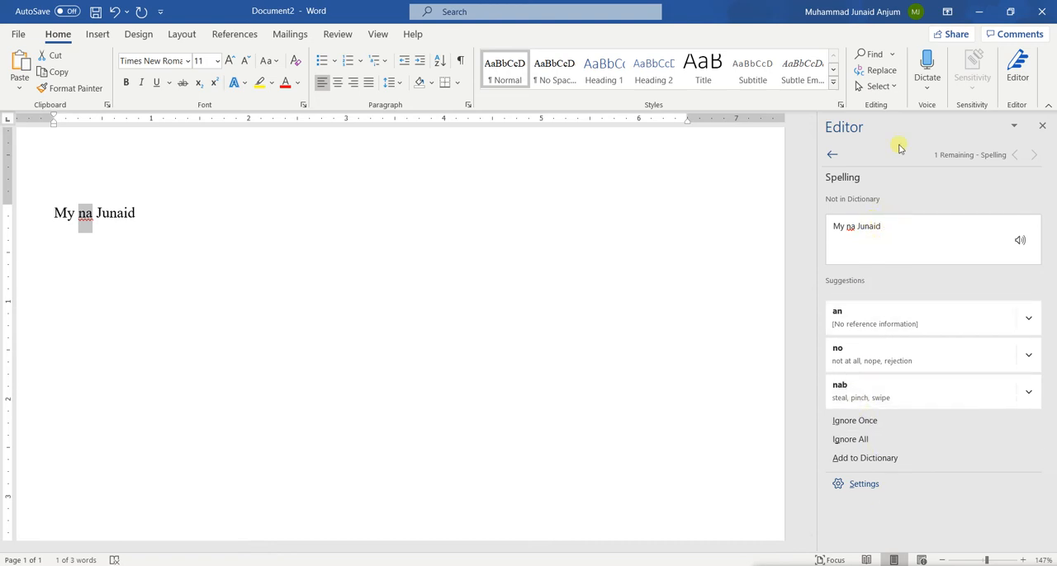
{"action": "left_click", "coordinate": [1042, 126]}
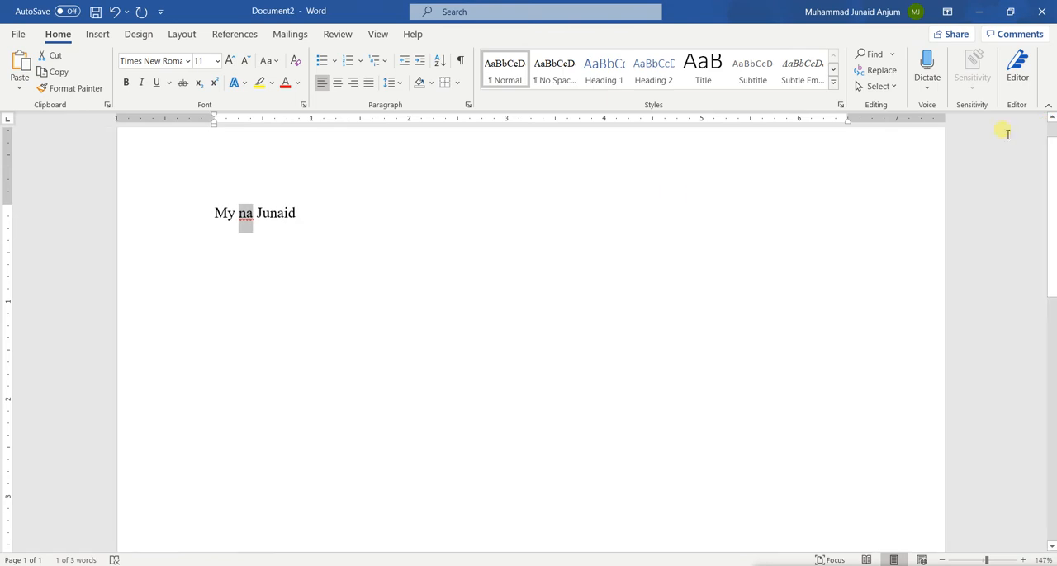
Step: Correct "na" to "name", reinsert "is" before the first name, and end the sentence with a period
{"action": "left_click", "coordinate": [237, 301]}
{"action": "type", "text": "e"}
{"action": "key", "text": "Left"}
{"action": "type", "text": "m"}
{"action": "key", "text": "Right"}
{"action": "type", "text": "is"}
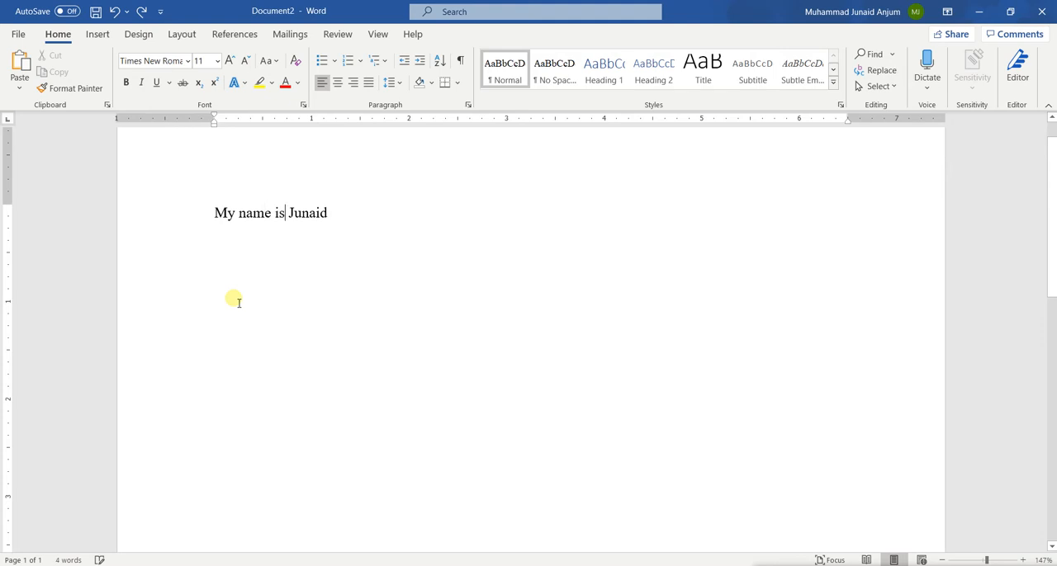
{"action": "left_click", "coordinate": [342, 213]}
{"action": "type", "text": "."}
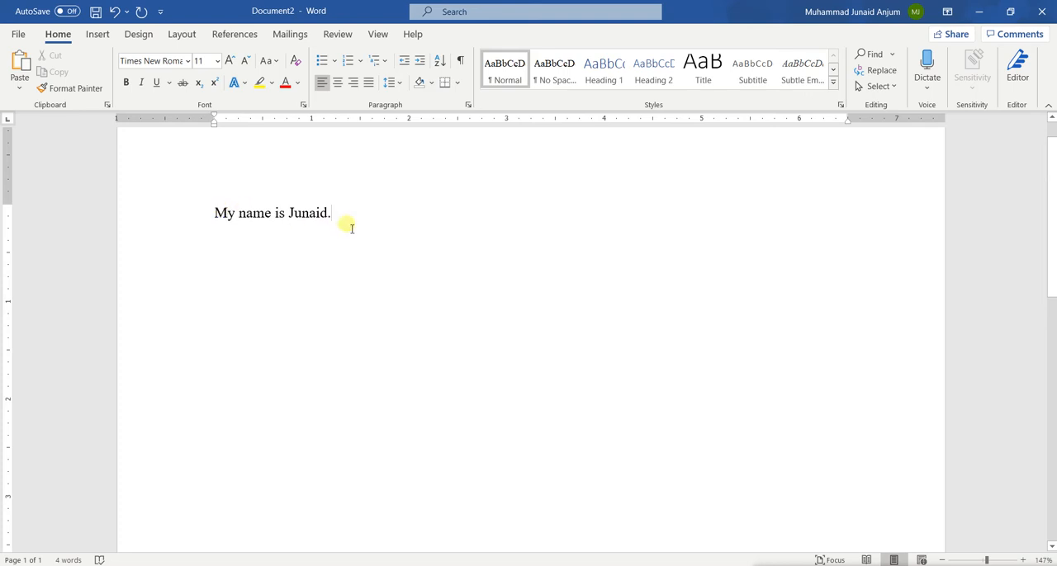
Step: View the document's word count statistics, and zoom the page out to 47% and back in to 167%
{"action": "left_click", "coordinate": [69, 560]}
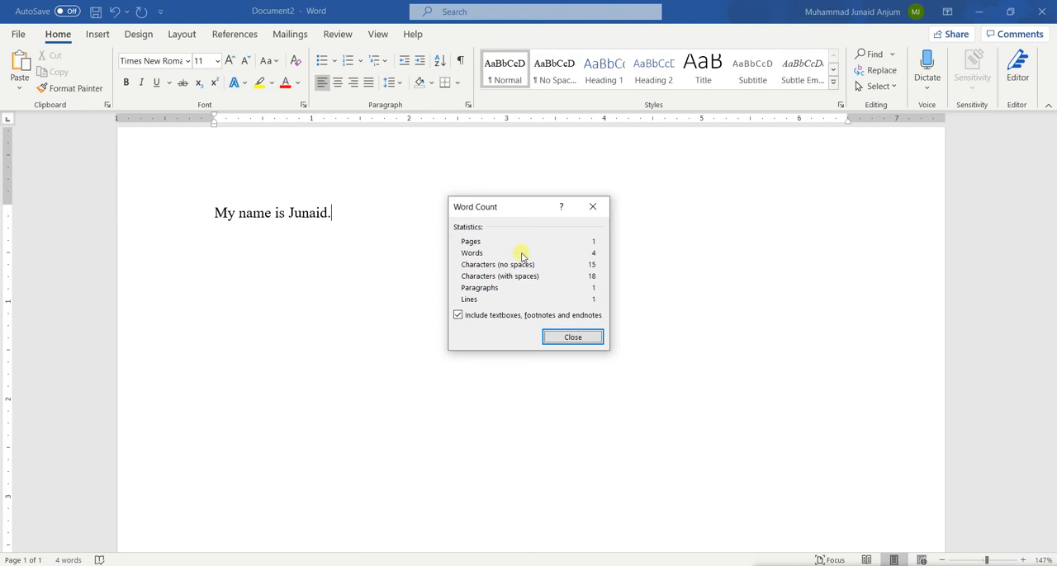
{"action": "left_click", "coordinate": [592, 206]}
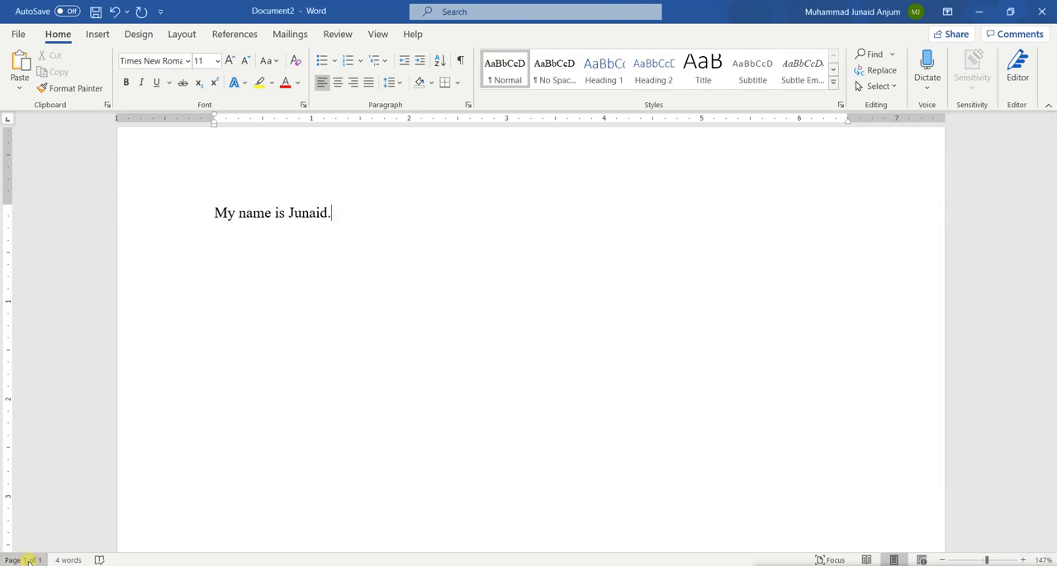
{"action": "scroll", "coordinate": [272, 291], "scroll_direction": "down", "scroll_amount": 10}
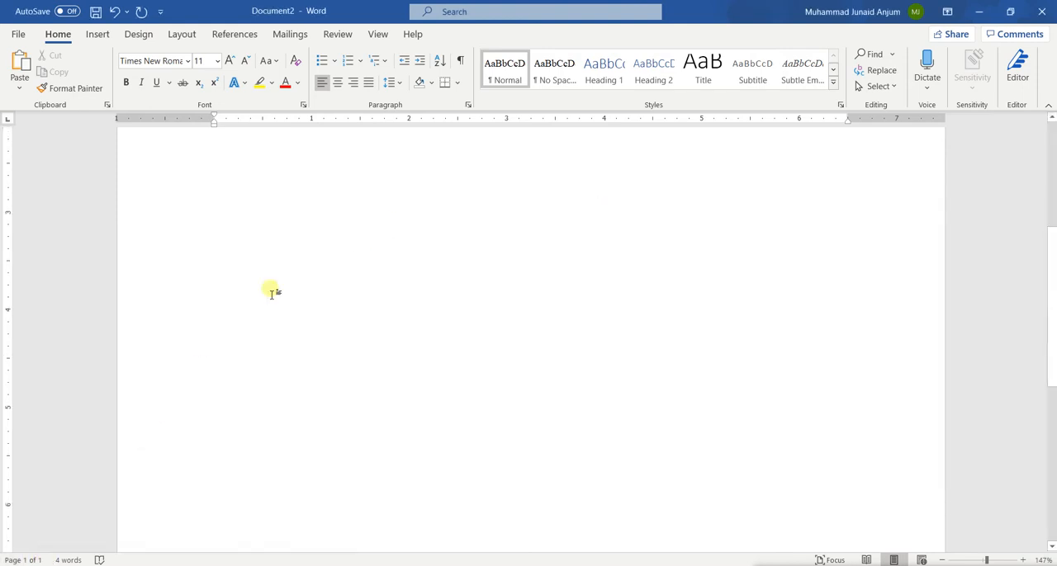
{"action": "scroll", "coordinate": [272, 290], "scroll_direction": "up", "scroll_amount": 10}
{"action": "scroll", "coordinate": [272, 291], "scroll_direction": "down", "scroll_amount": 9}
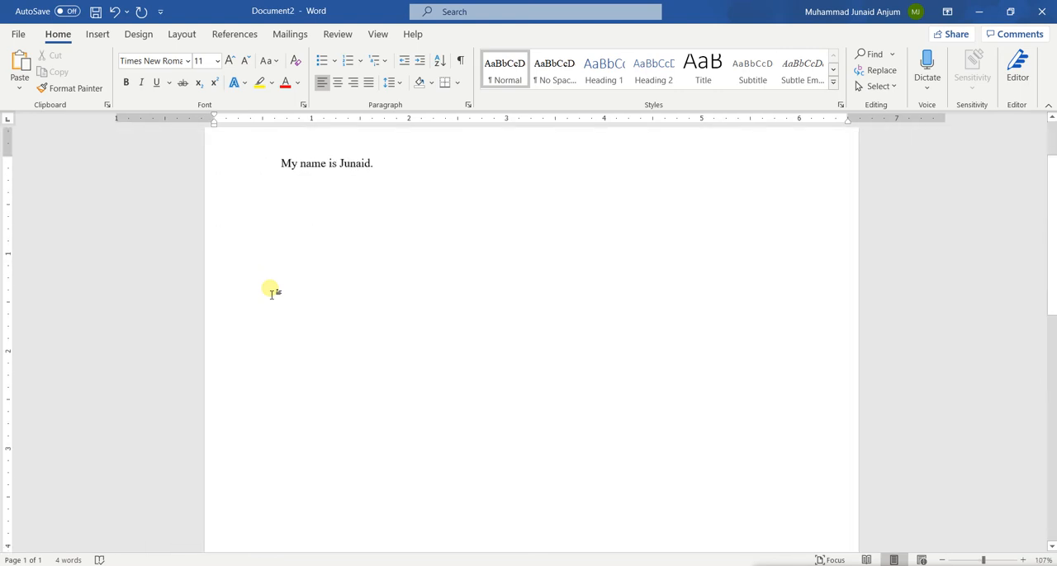
{"action": "scroll", "coordinate": [272, 293], "scroll_direction": "down", "scroll_amount": 1}
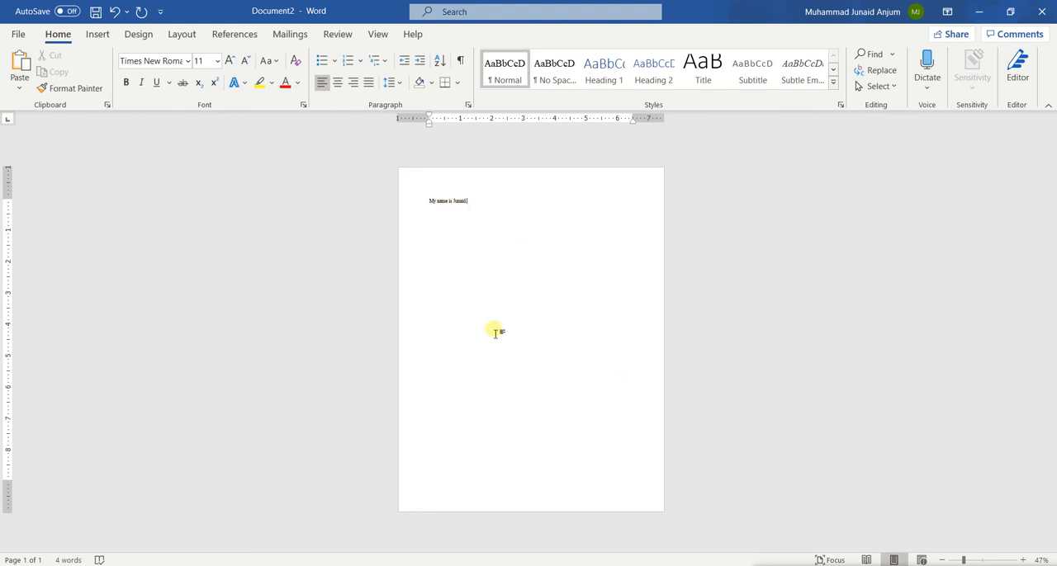
{"action": "scroll", "coordinate": [496, 332], "scroll_direction": "up", "scroll_amount": 10}
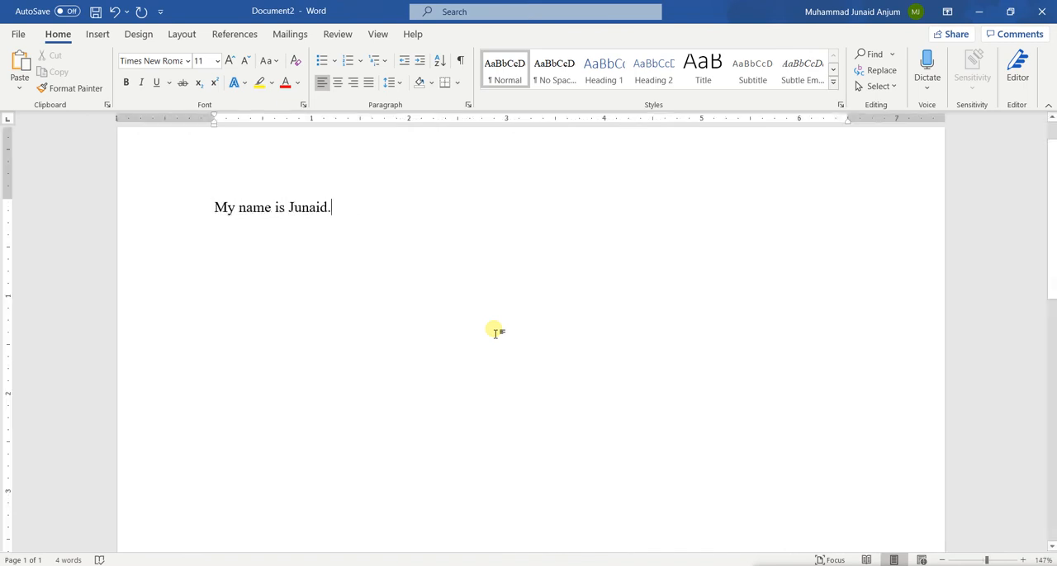
{"action": "scroll", "coordinate": [496, 332], "scroll_direction": "up", "scroll_amount": 2}
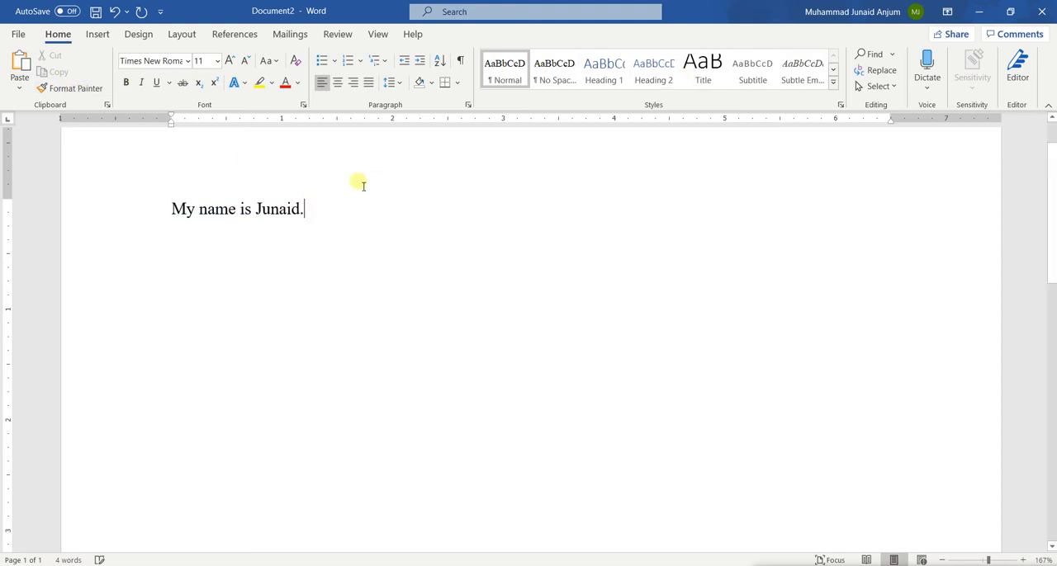
Step: Replace the sentence with sample paragraphs generated by =rand(10, 5) and look over the generated text
{"action": "left_click_drag", "start_coordinate": [310, 218], "coordinate": [173, 210]}
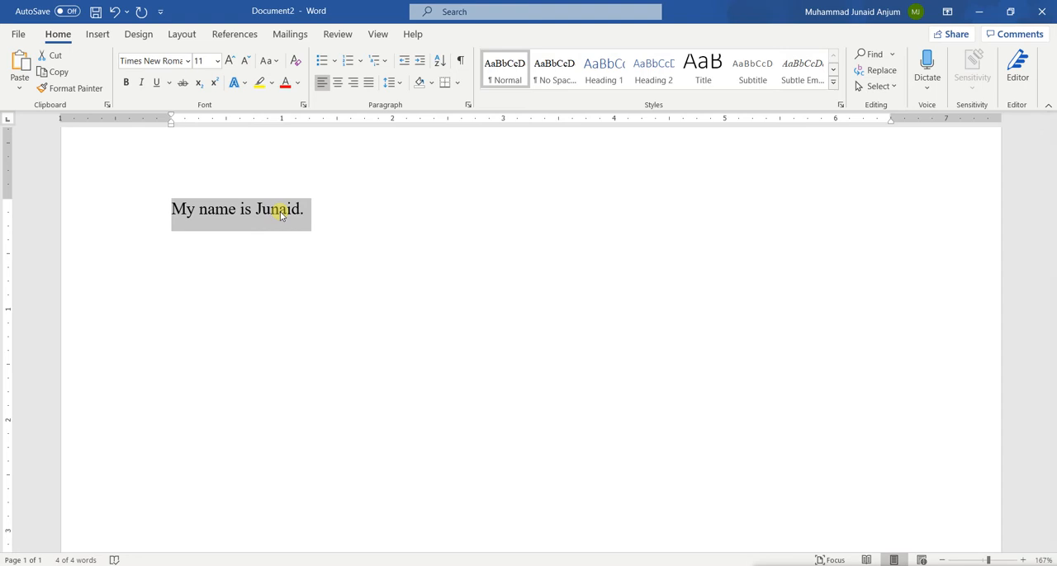
{"action": "key", "text": "BackSpace"}
{"action": "type", "text": "="}
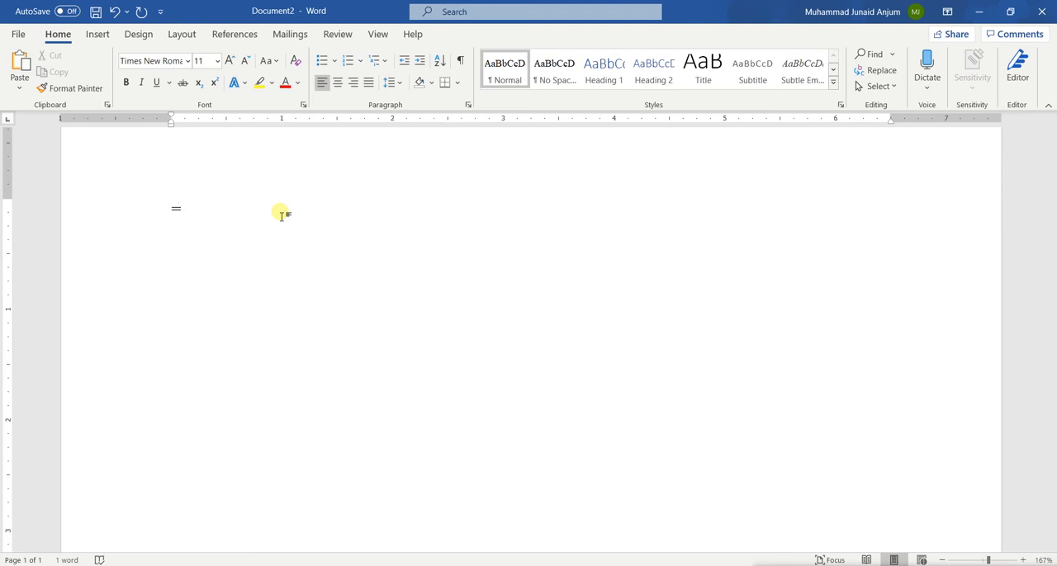
{"action": "type", "text": "rand(10, 5"}
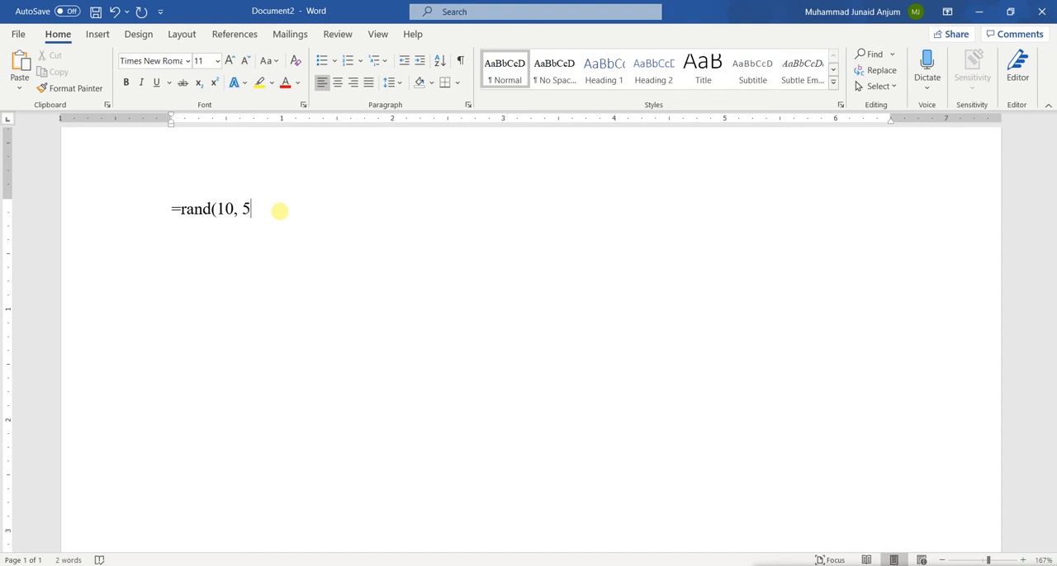
{"action": "type", "text": ")"}
{"action": "key", "text": "Return"}
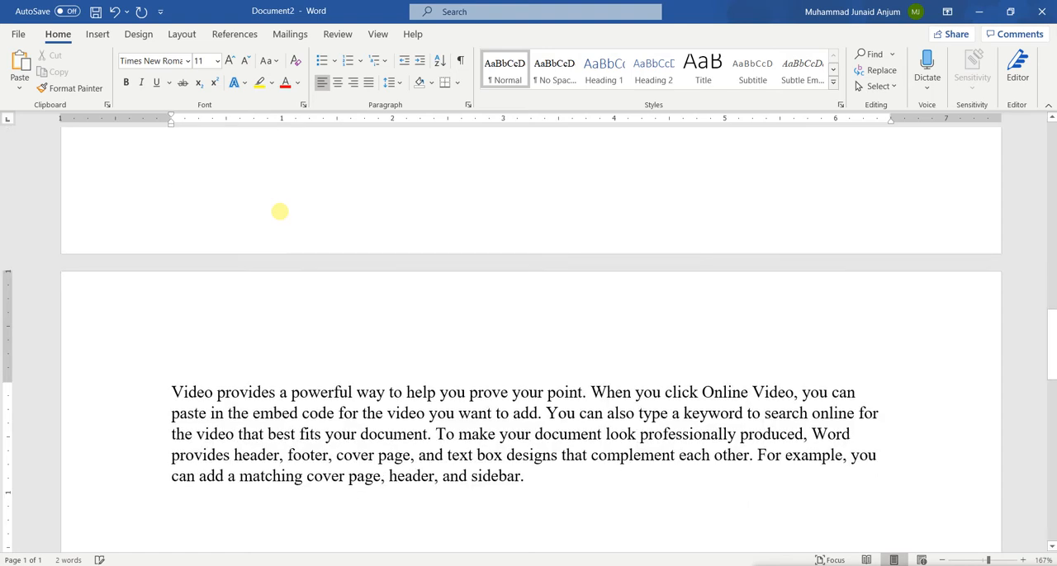
{"action": "scroll", "coordinate": [464, 217], "scroll_direction": "up", "scroll_amount": 9}
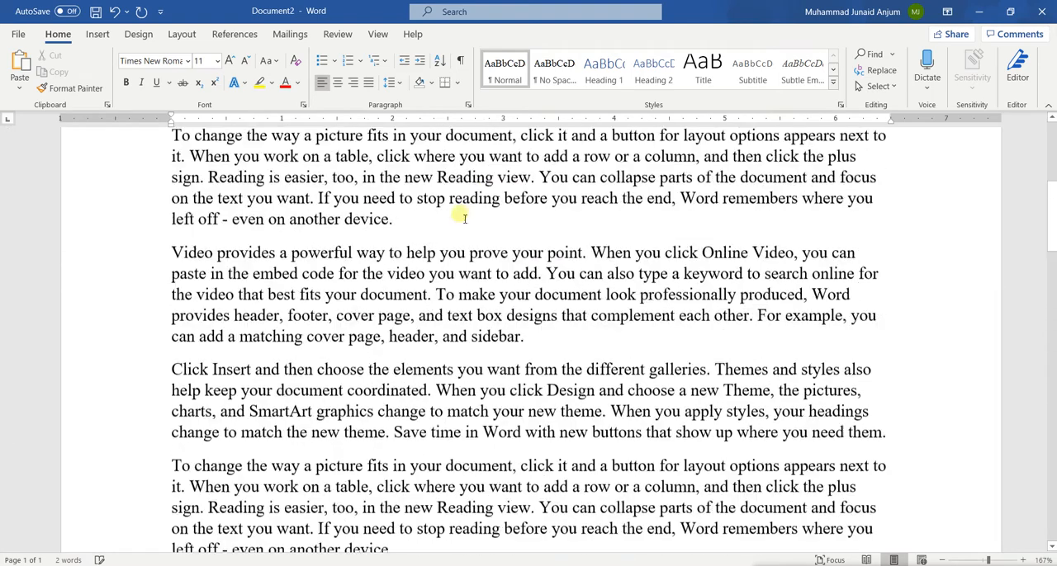
Step: Examine the generated sample paragraphs across both pages, checking the number of paragraphs and the sentences within each
{"action": "scroll", "coordinate": [464, 217], "scroll_direction": "up", "scroll_amount": 8}
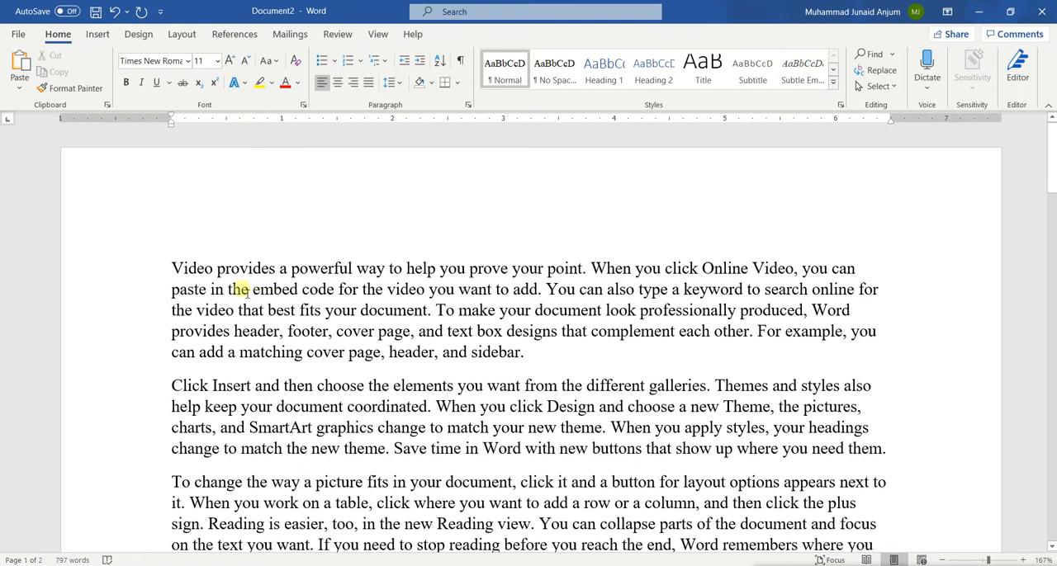
{"action": "scroll", "coordinate": [239, 289], "scroll_direction": "down", "scroll_amount": 2}
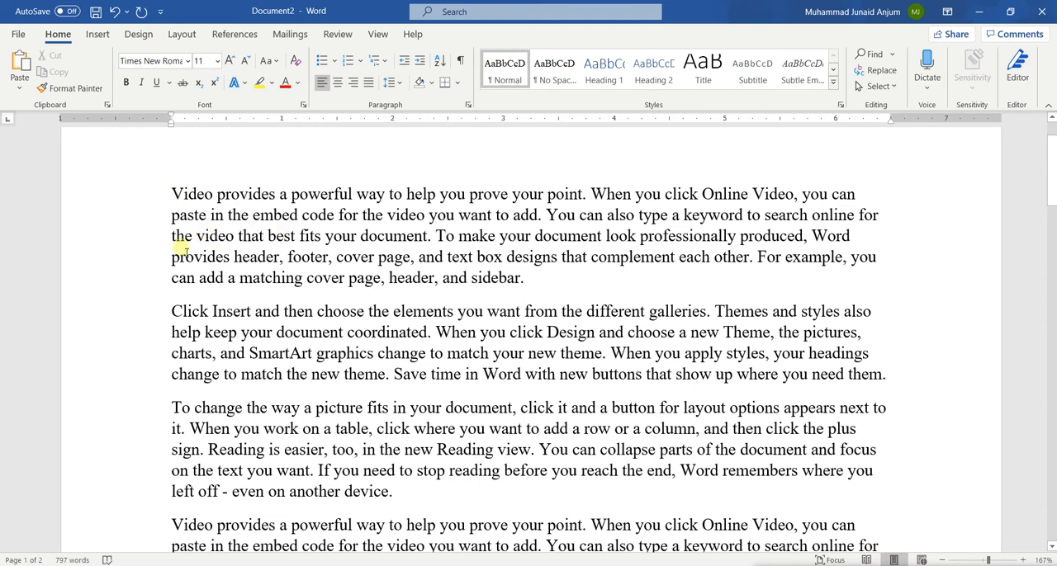
{"action": "left_click_drag", "start_coordinate": [171, 198], "coordinate": [385, 277]}
{"action": "left_click_drag", "start_coordinate": [237, 353], "coordinate": [385, 374]}
{"action": "left_click_drag", "start_coordinate": [246, 431], "coordinate": [419, 501]}
{"action": "scroll", "coordinate": [419, 502], "scroll_direction": "down", "scroll_amount": 5}
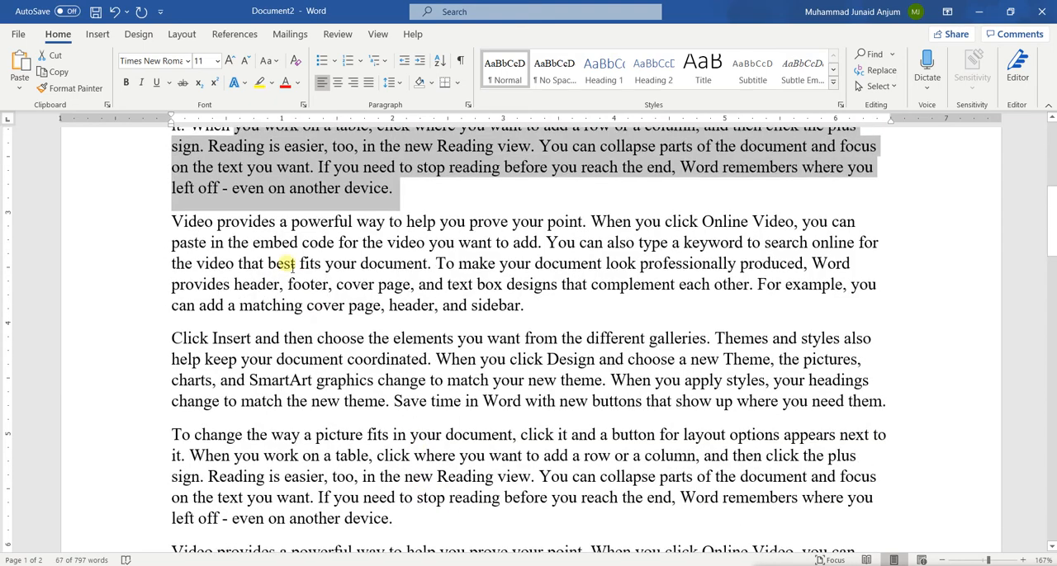
{"action": "left_click", "coordinate": [290, 264]}
{"action": "scroll", "coordinate": [322, 350], "scroll_direction": "down", "scroll_amount": 1}
{"action": "left_click", "coordinate": [277, 243]}
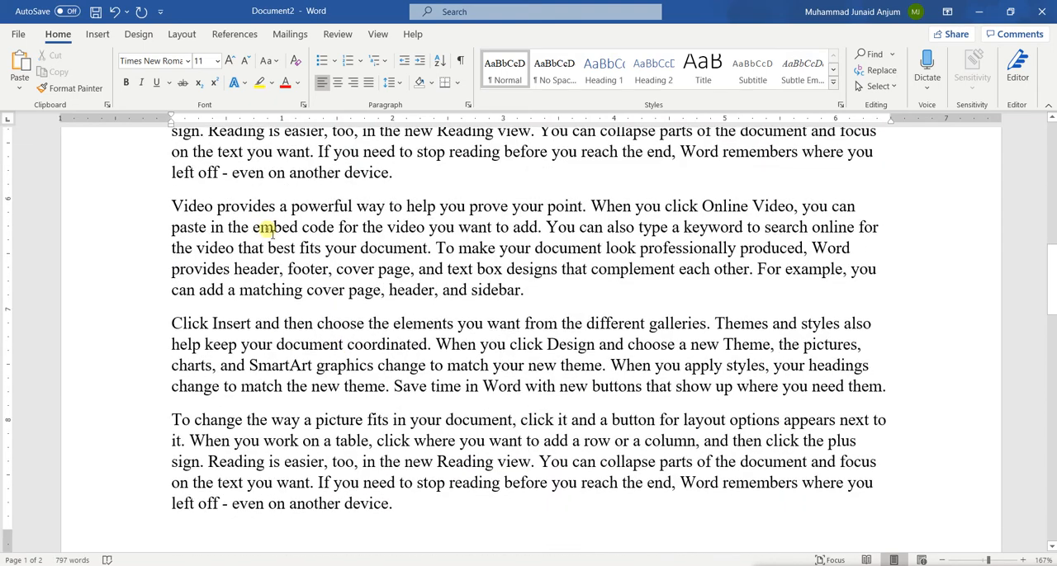
{"action": "scroll", "coordinate": [366, 496], "scroll_direction": "down", "scroll_amount": 5}
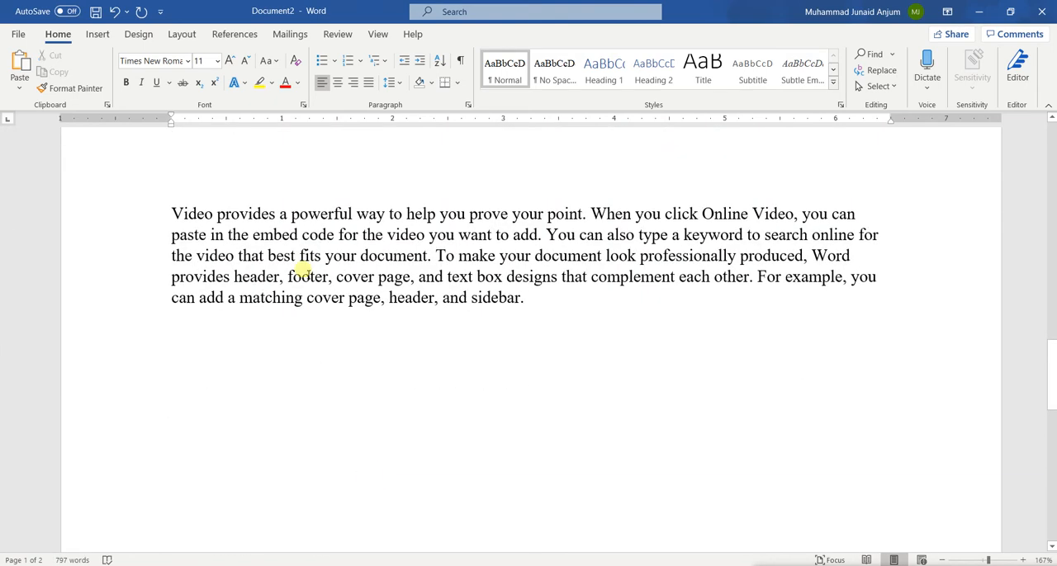
{"action": "scroll", "coordinate": [303, 270], "scroll_direction": "down", "scroll_amount": 5}
{"action": "scroll", "coordinate": [304, 271], "scroll_direction": "up", "scroll_amount": 10}
{"action": "scroll", "coordinate": [304, 271], "scroll_direction": "down", "scroll_amount": 1}
{"action": "scroll", "coordinate": [303, 272], "scroll_direction": "up", "scroll_amount": 3}
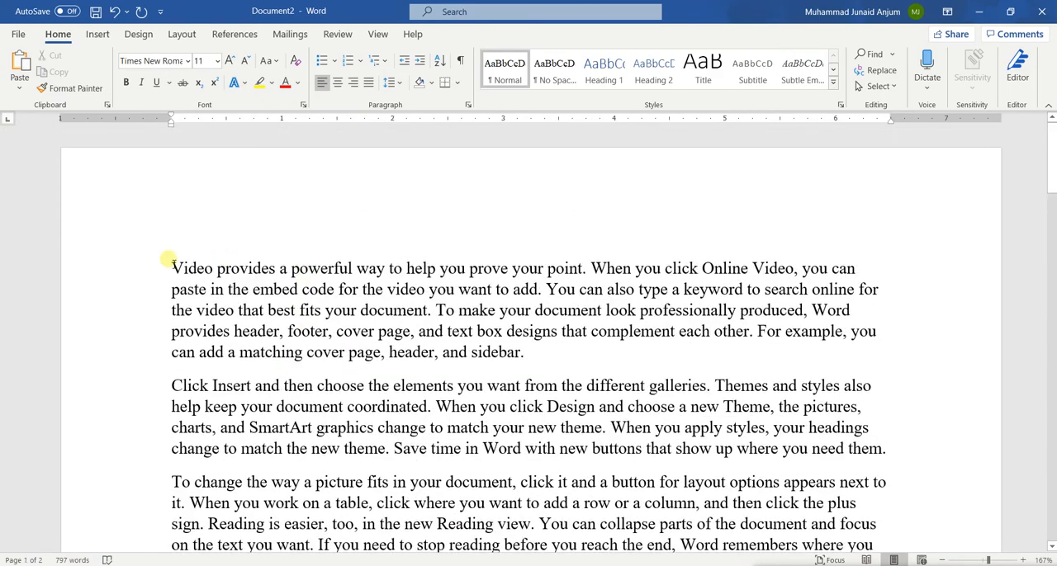
{"action": "scroll", "coordinate": [425, 337], "scroll_direction": "down", "scroll_amount": 1}
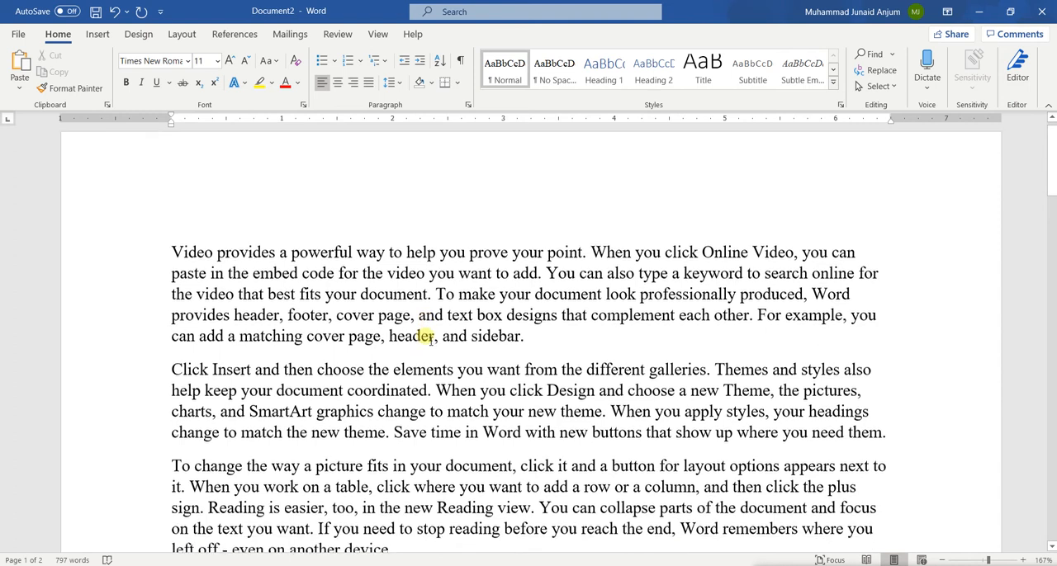
{"action": "scroll", "coordinate": [429, 337], "scroll_direction": "down", "scroll_amount": 1}
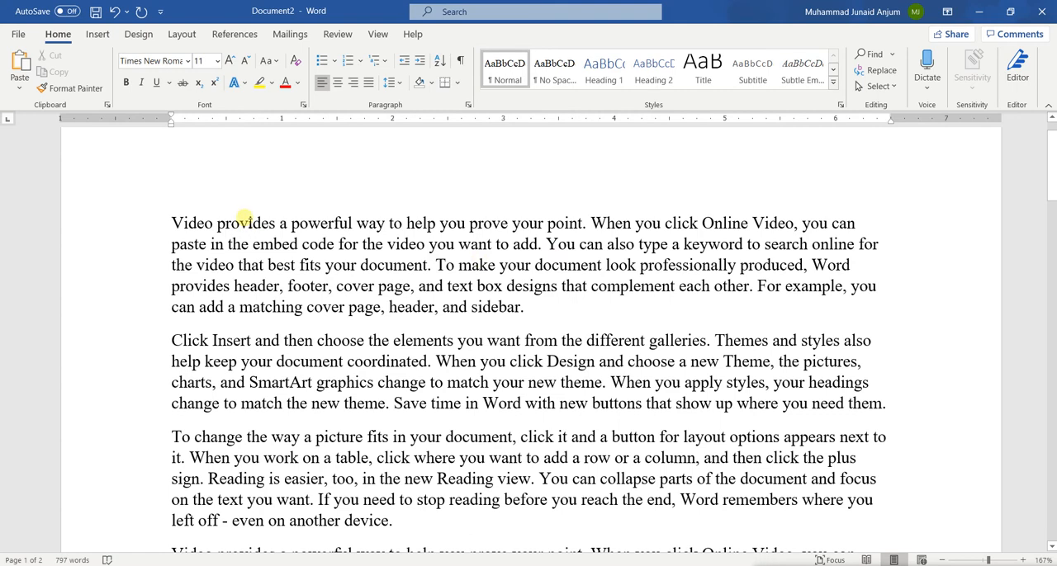
{"action": "scroll", "coordinate": [396, 355], "scroll_direction": "down", "scroll_amount": 4}
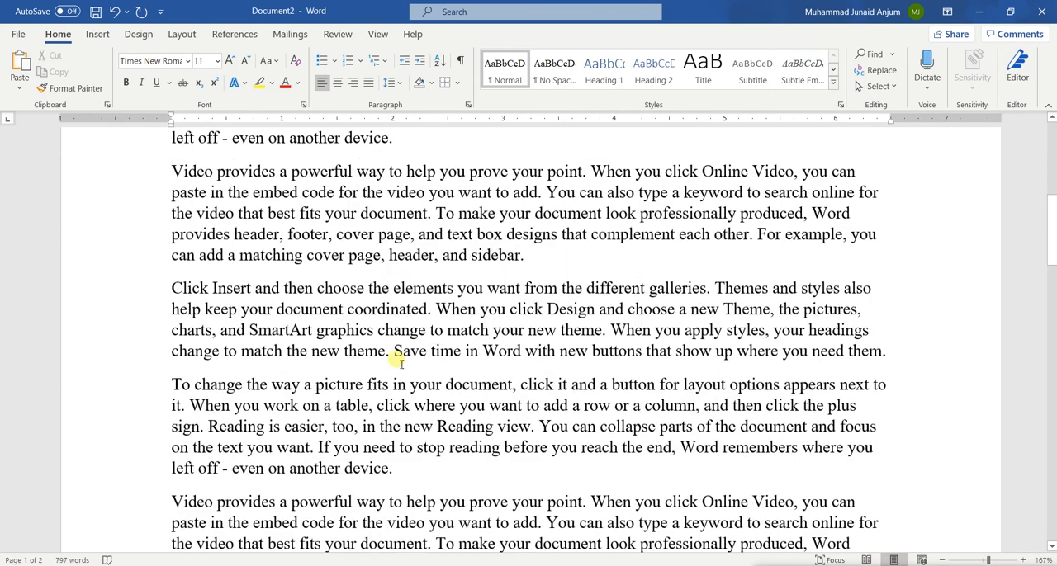
Step: Undo the generated text, change the formula to =rand(1,5), and generate a single sample paragraph to check its sentences
{"action": "key", "text": "ctrl+z"}
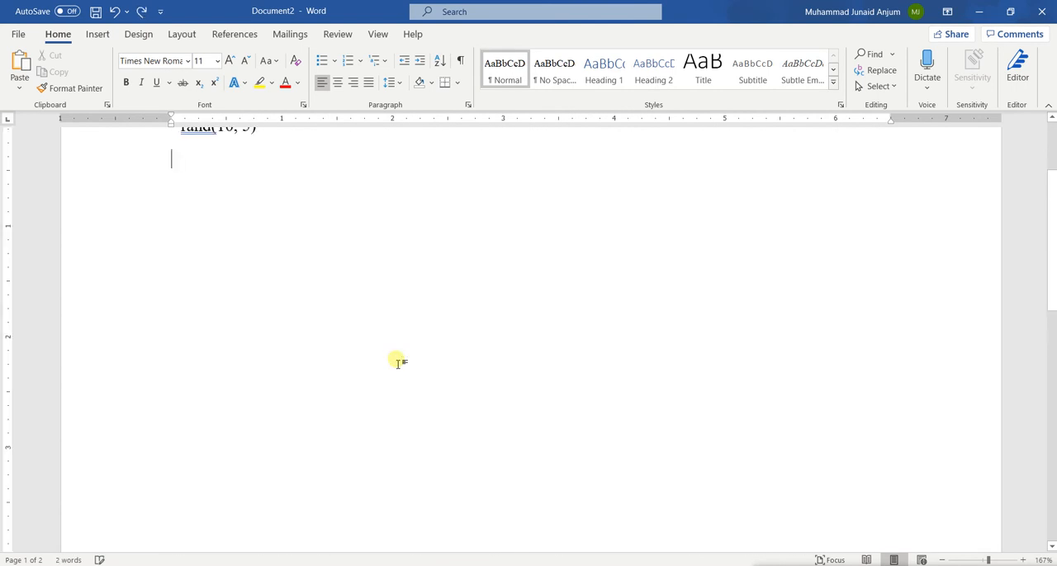
{"action": "scroll", "coordinate": [397, 362], "scroll_direction": "up", "scroll_amount": 3}
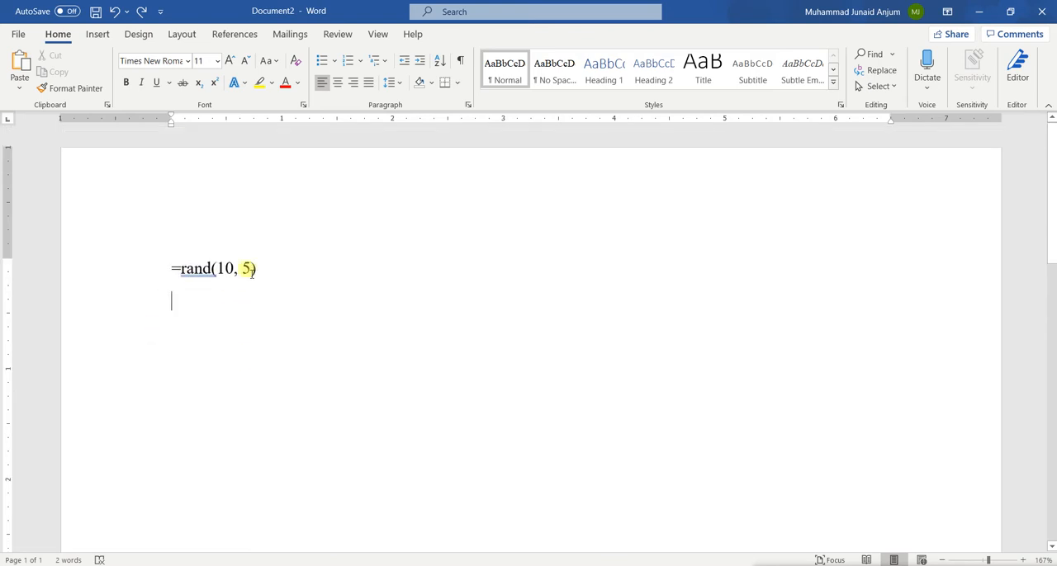
{"action": "left_click", "coordinate": [246, 269]}
{"action": "key", "text": "BackSpace"}
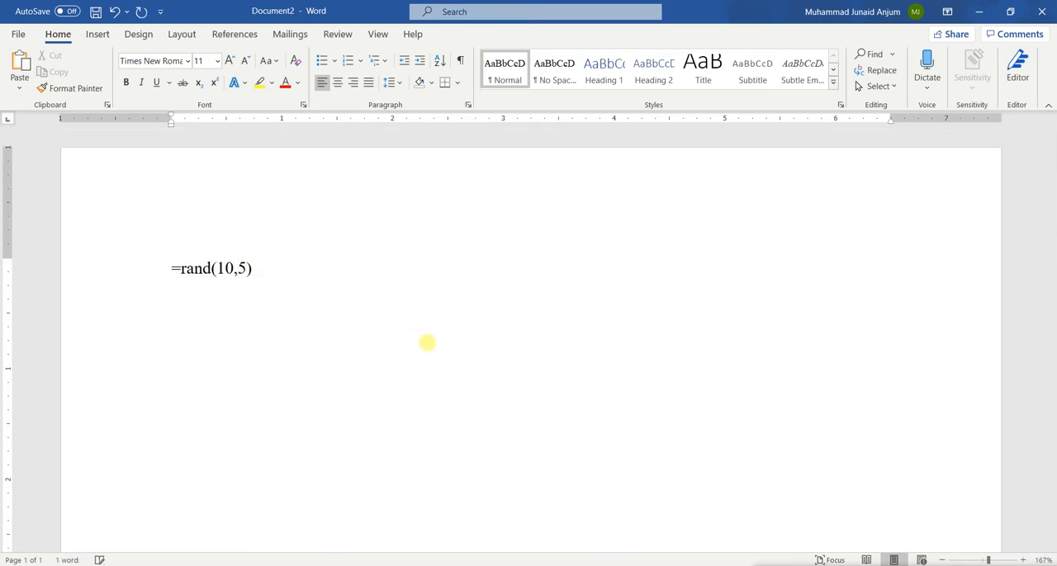
{"action": "key", "text": "Left"}
{"action": "key", "text": "BackSpace"}
{"action": "key", "text": "Right"}
{"action": "key", "text": "Right"}
{"action": "key", "text": "Right"}
{"action": "key", "text": "Return"}
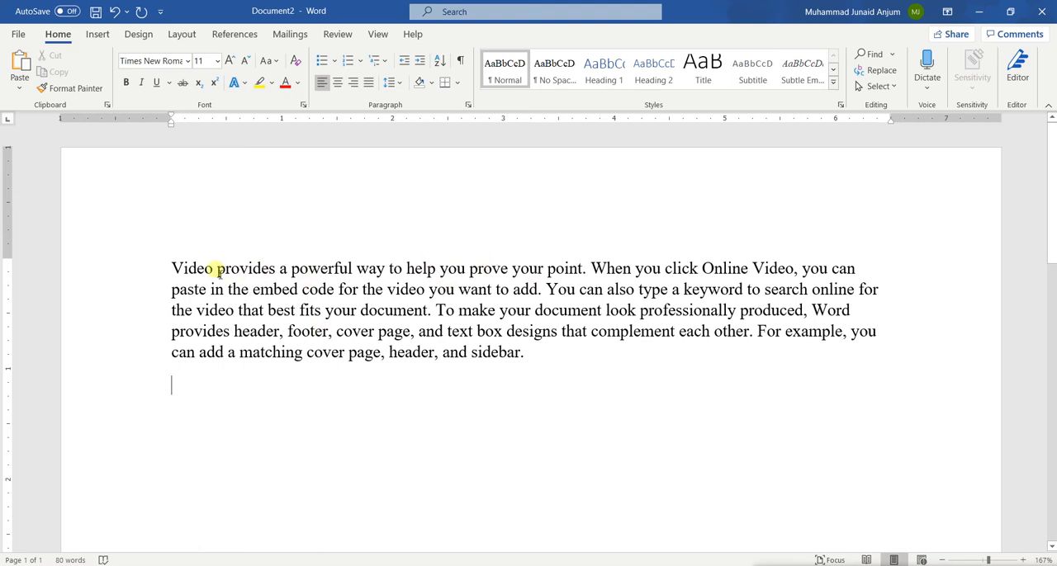
{"action": "left_click_drag", "start_coordinate": [209, 269], "coordinate": [512, 273]}
{"action": "left_click_drag", "start_coordinate": [609, 269], "coordinate": [276, 338]}
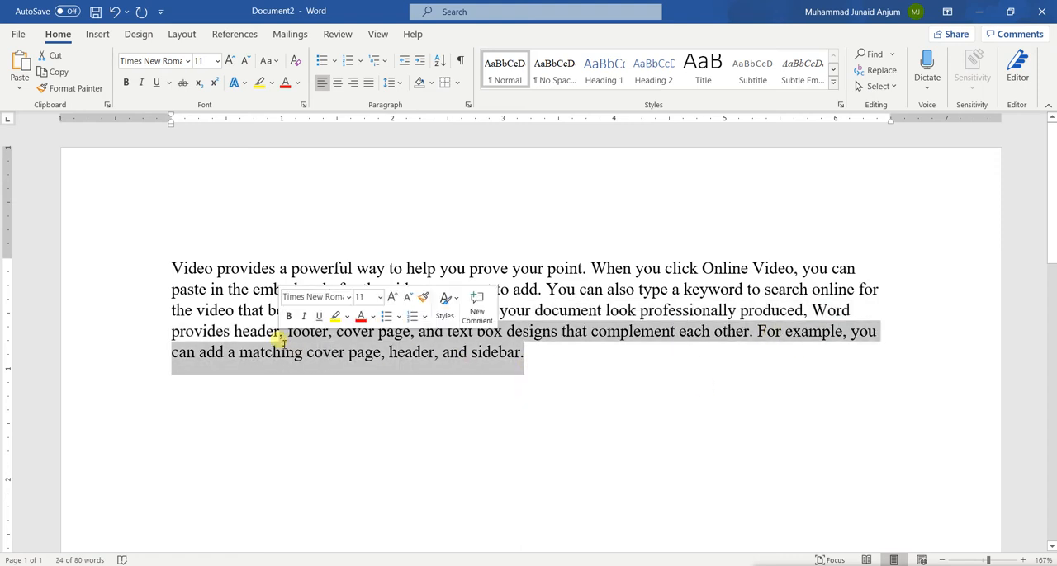
Step: Undo the single generated paragraph, change the formula to =rand(10,15), and generate the longer sample text
{"action": "key", "text": "ctrl+z"}
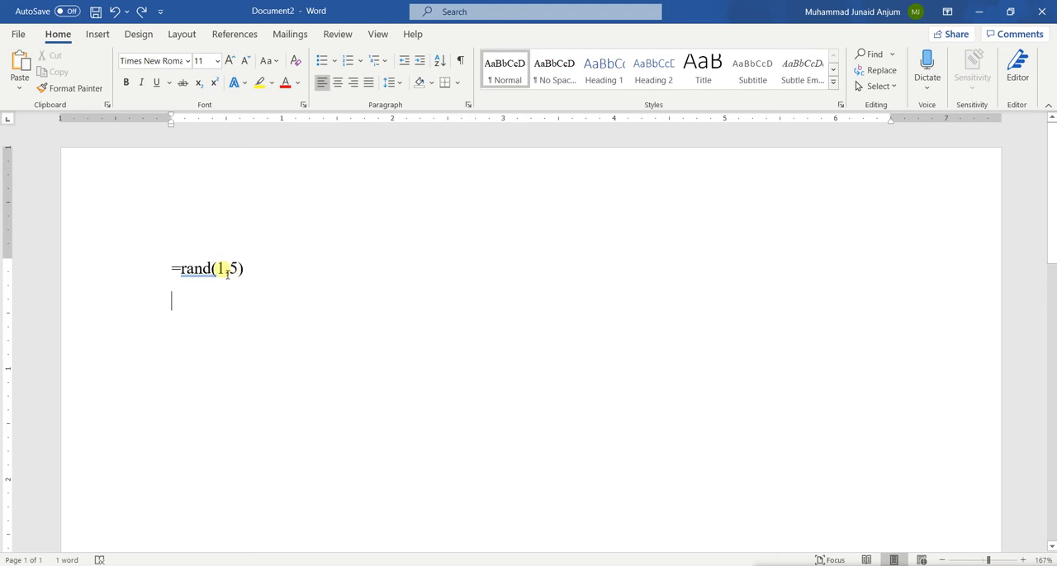
{"action": "left_click_drag", "start_coordinate": [218, 270], "coordinate": [225, 274]}
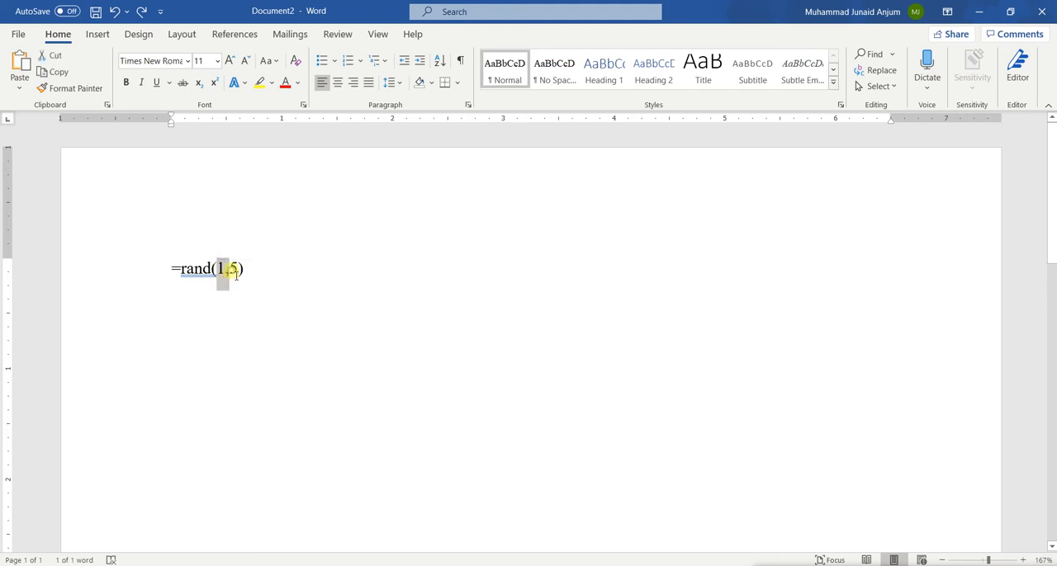
{"action": "double_click", "coordinate": [233, 276]}
{"action": "left_click", "coordinate": [260, 277]}
{"action": "key", "text": "Left"}
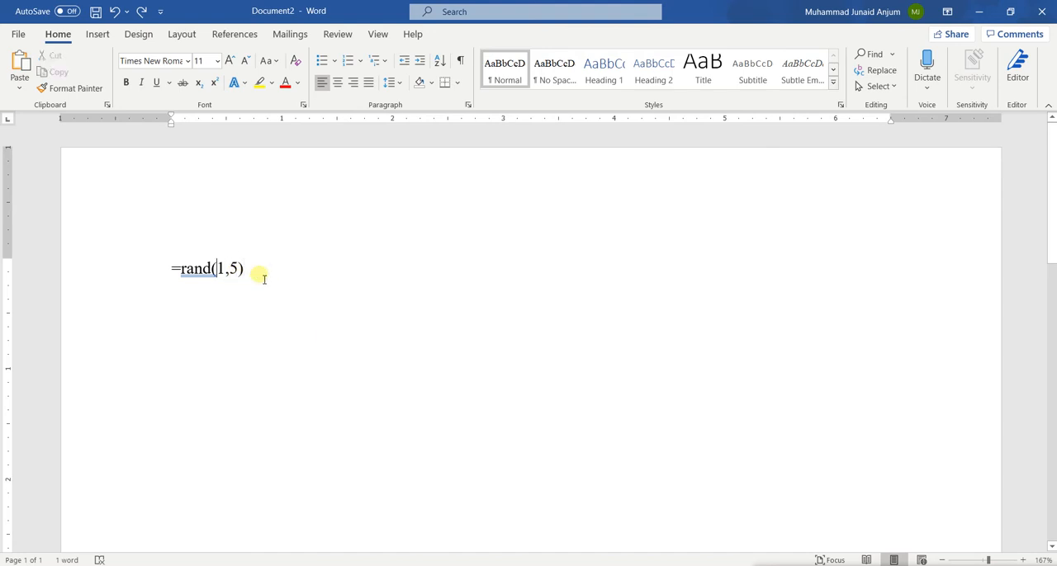
{"action": "type", "text": "0"}
{"action": "key", "text": "Right"}
{"action": "key", "text": "Right"}
{"action": "type", "text": "1"}
{"action": "key", "text": "Right"}
{"action": "key", "text": "Right"}
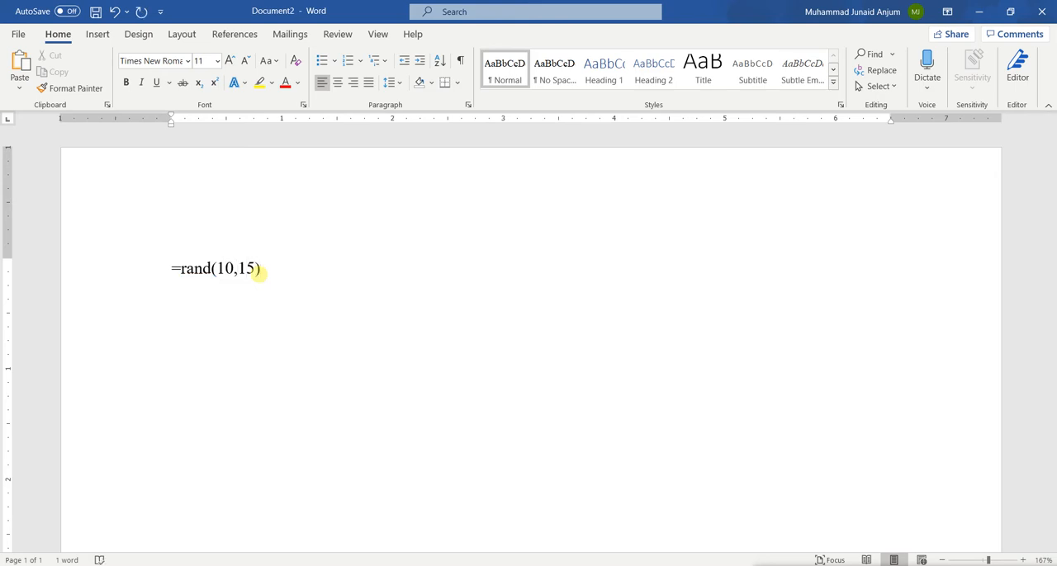
{"action": "key", "text": "Return"}
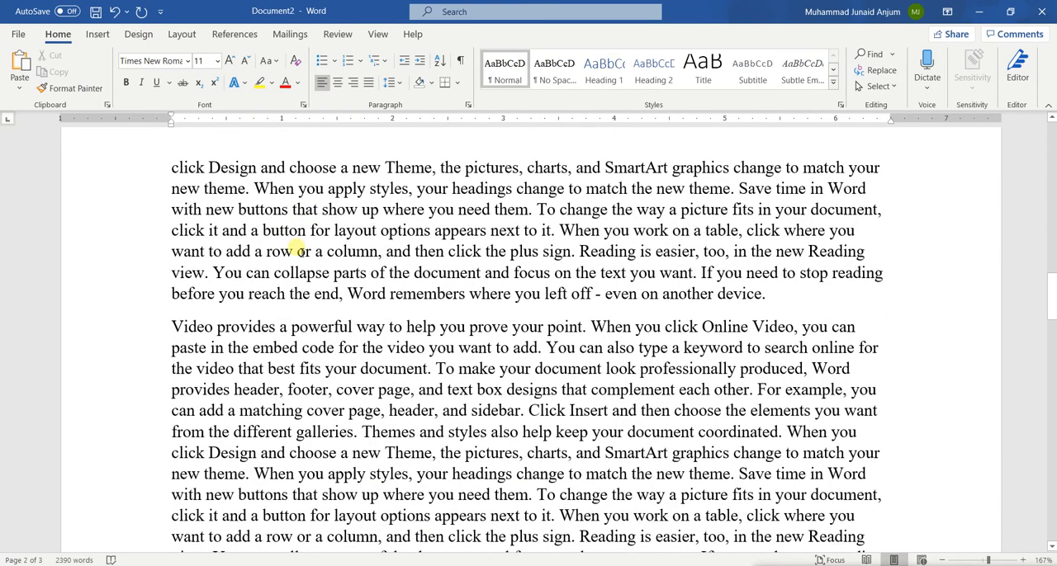
Step: Examine the length of the first generated paragraph and compare it with the paragraphs on the following pages
{"action": "scroll", "coordinate": [301, 251], "scroll_direction": "up", "scroll_amount": 15}
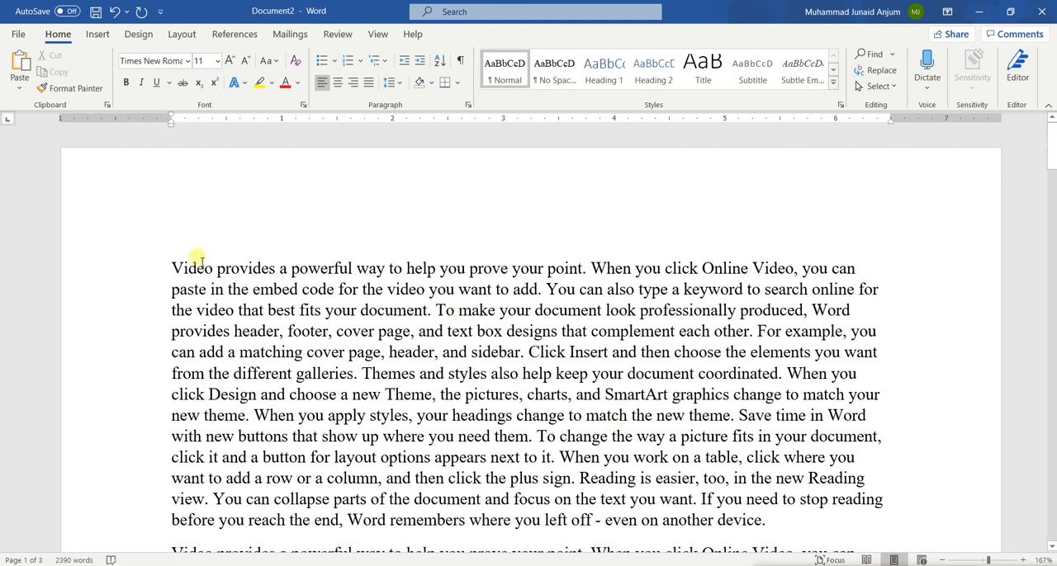
{"action": "left_click", "coordinate": [176, 267]}
{"action": "left_click_drag", "start_coordinate": [173, 263], "coordinate": [570, 435]}
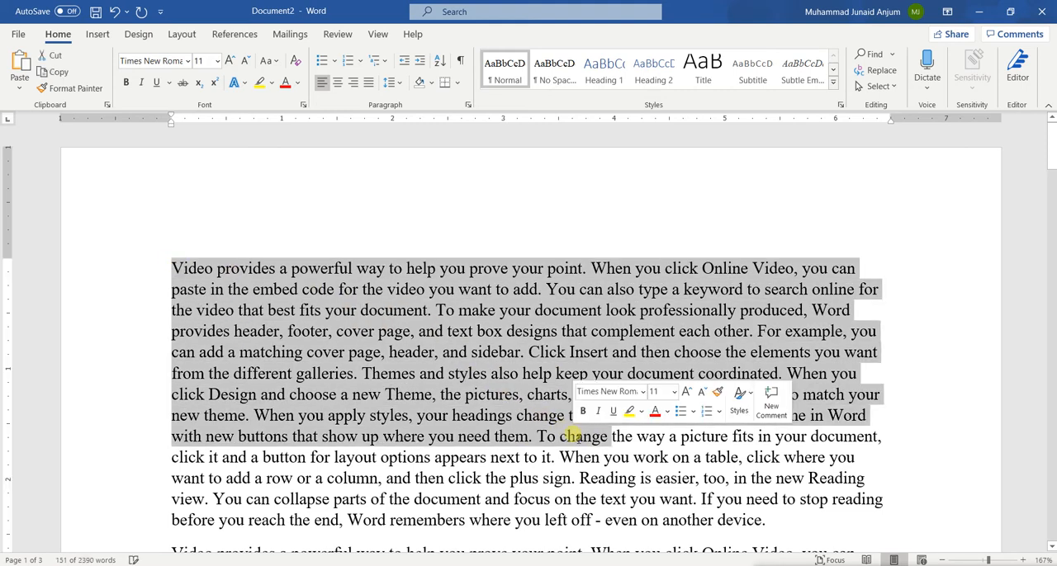
{"action": "scroll", "coordinate": [396, 328], "scroll_direction": "down", "scroll_amount": 5}
{"action": "scroll", "coordinate": [349, 309], "scroll_direction": "up", "scroll_amount": 5}
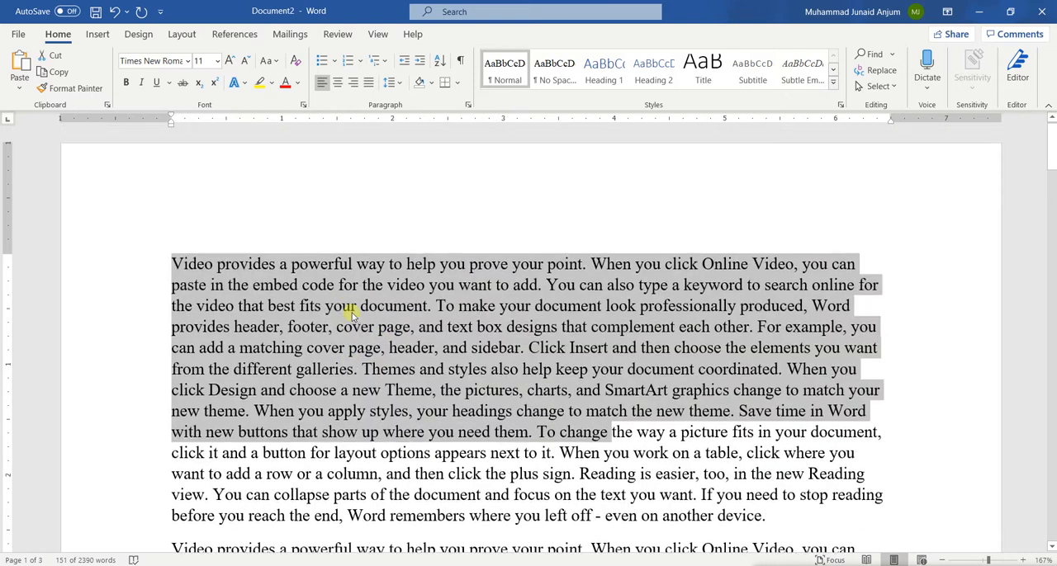
{"action": "left_click_drag", "start_coordinate": [176, 246], "coordinate": [768, 515]}
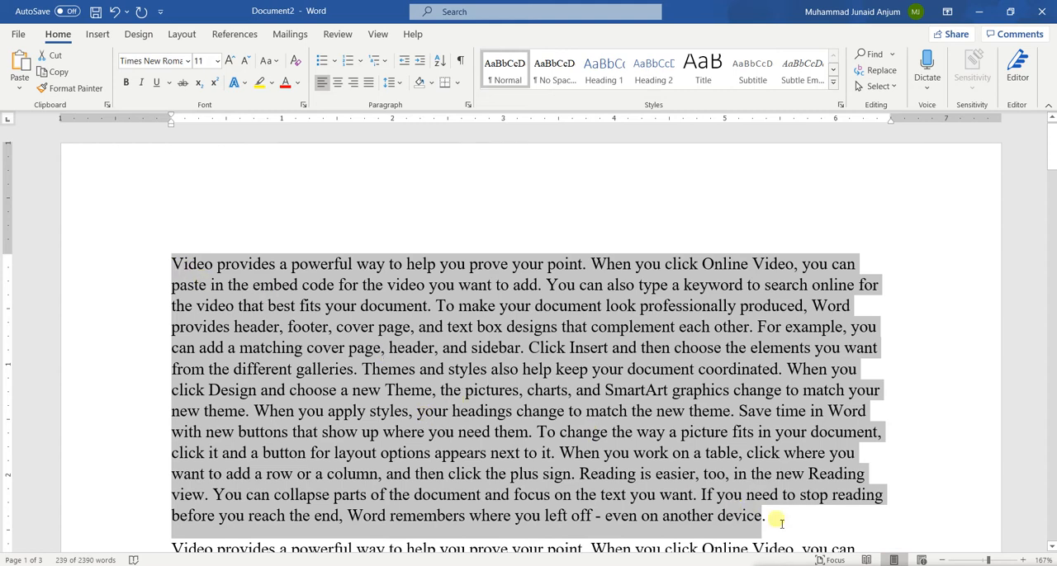
{"action": "scroll", "coordinate": [474, 413], "scroll_direction": "down", "scroll_amount": 4}
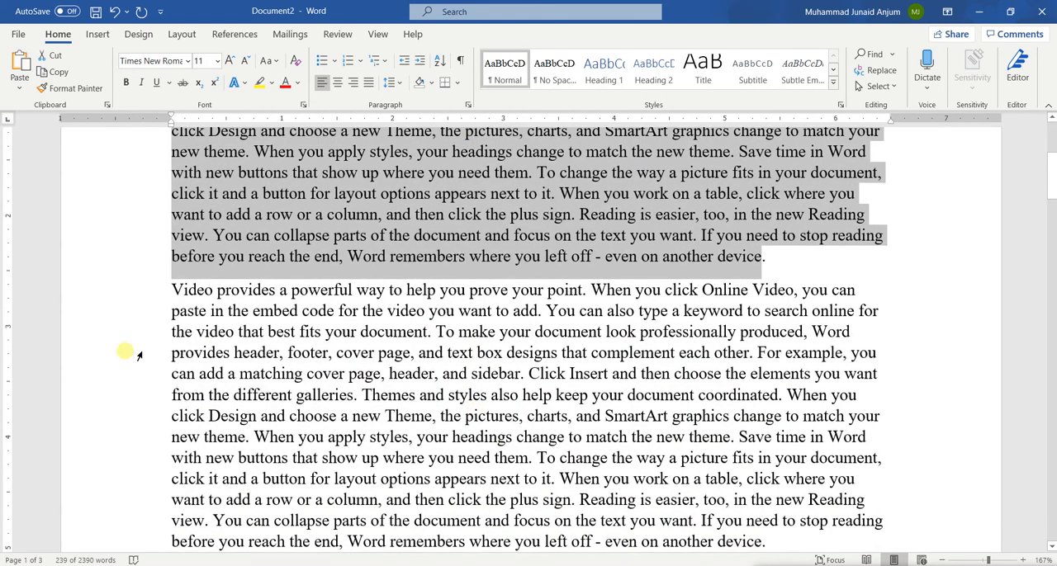
{"action": "scroll", "coordinate": [395, 431], "scroll_direction": "down", "scroll_amount": 3}
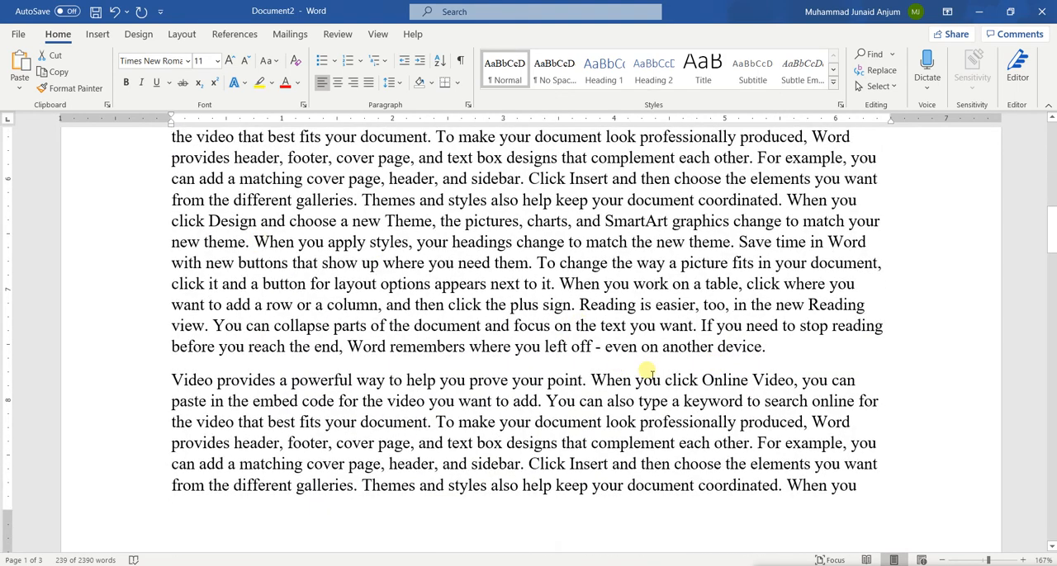
{"action": "scroll", "coordinate": [391, 371], "scroll_direction": "down", "scroll_amount": 1}
{"action": "scroll", "coordinate": [392, 373], "scroll_direction": "down", "scroll_amount": 10}
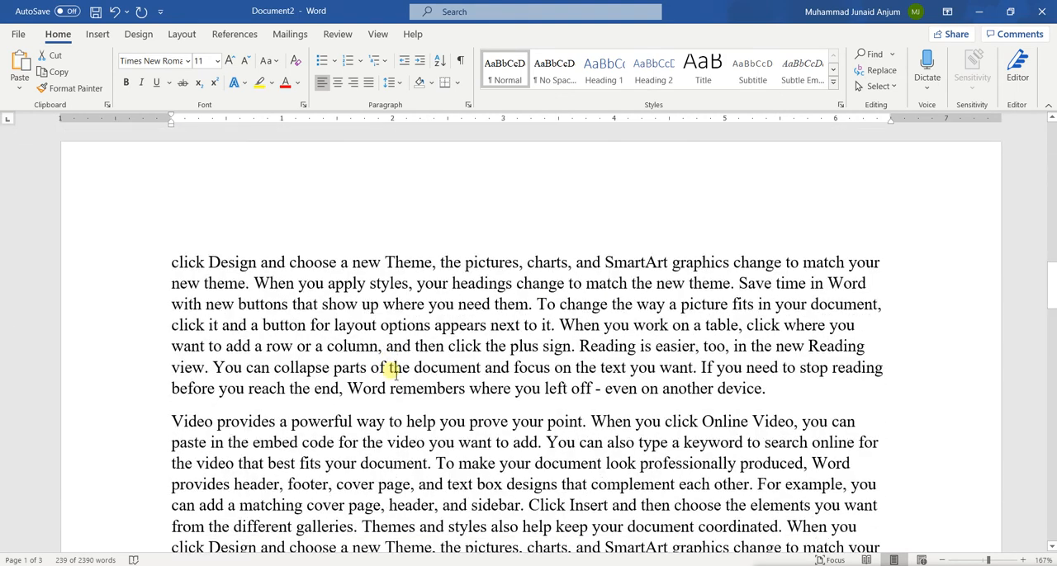
{"action": "scroll", "coordinate": [392, 374], "scroll_direction": "up", "scroll_amount": 3}
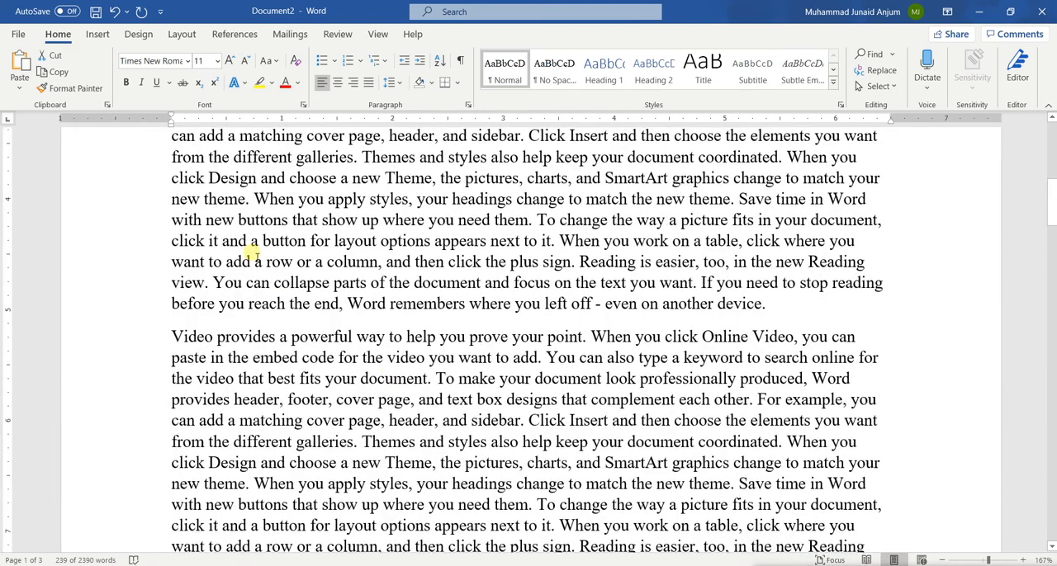
{"action": "scroll", "coordinate": [248, 280], "scroll_direction": "up", "scroll_amount": 2}
{"action": "triple_click", "coordinate": [256, 245]}
{"action": "left_click", "coordinate": [347, 373]}
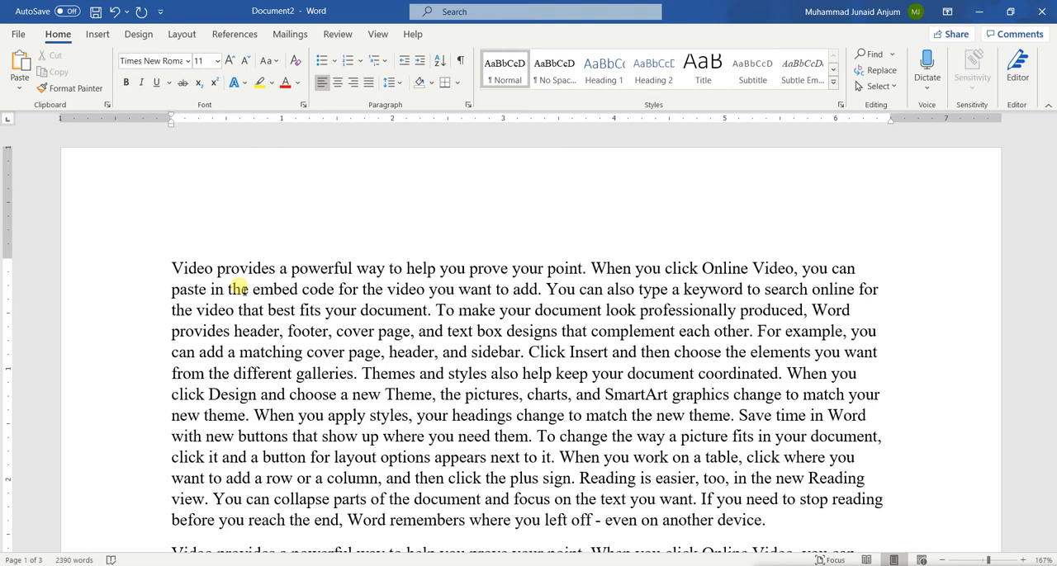
Step: Undo the text generated by =rand(10,15) and delete the remaining formula to empty the document
{"action": "key", "text": "F8"}
{"action": "key", "text": "ctrl+z"}
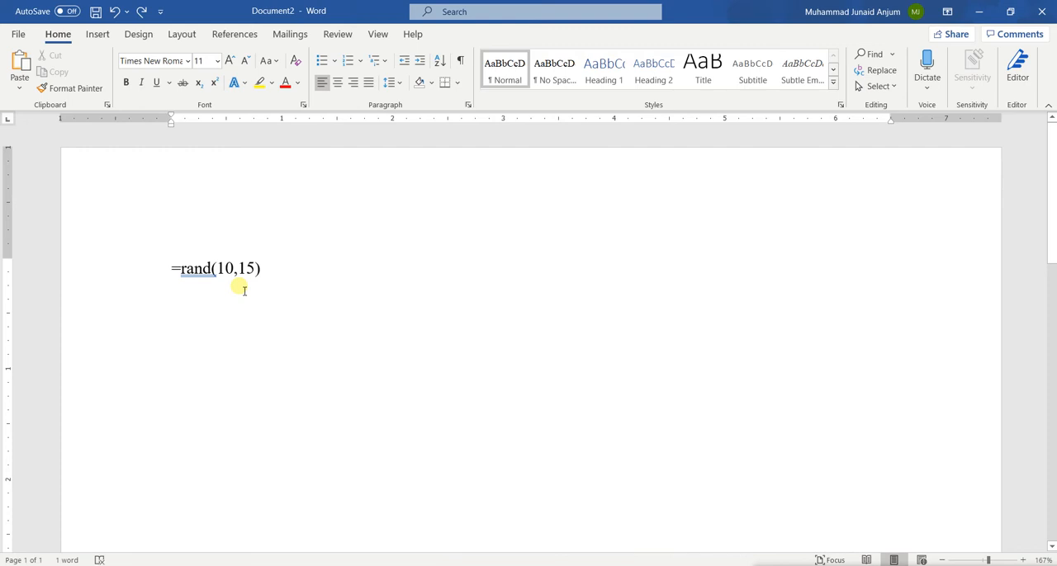
{"action": "key", "text": "Right"}
{"action": "key", "text": "Right"}
{"action": "key", "text": "Right"}
{"action": "key", "text": "Right"}
{"action": "key", "text": "Right"}
{"action": "key", "text": "ctrl+a"}
{"action": "key", "text": "Delete"}
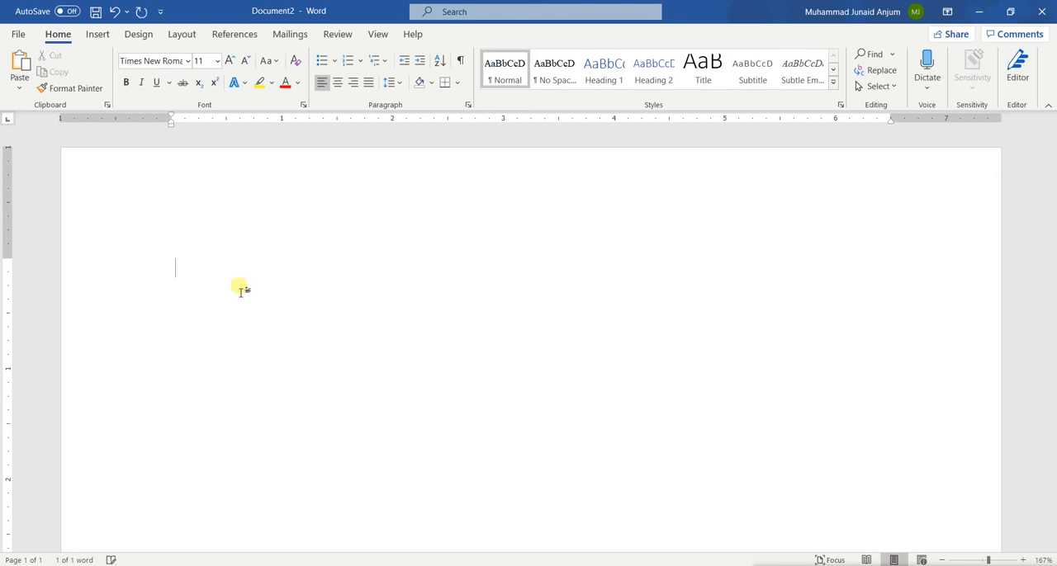
Step: Generate classic sample paragraphs with =rand.old(10,5) and look over the resulting text
{"action": "type", "text": "=rand"}
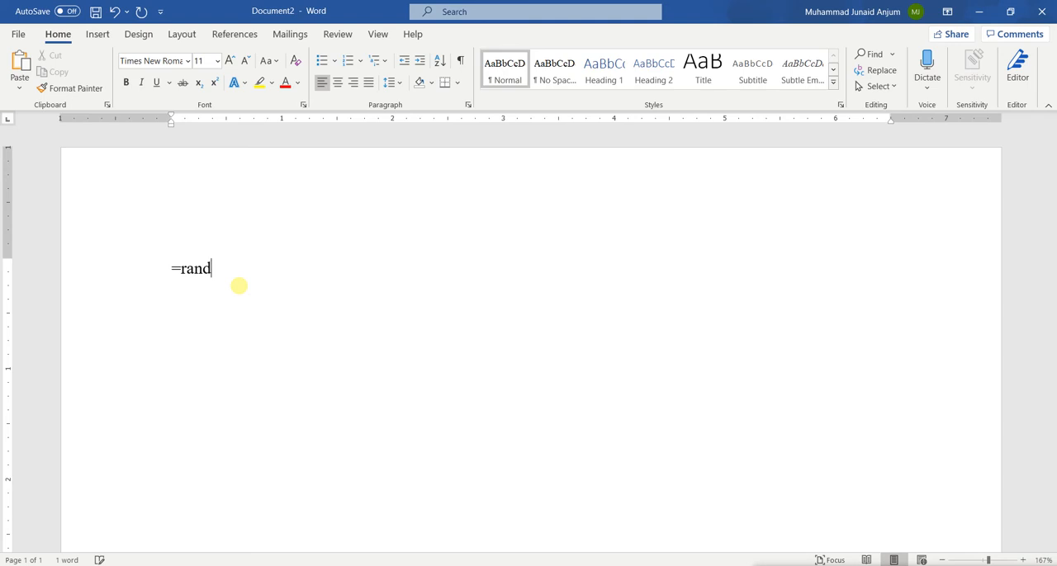
{"action": "type", "text": "."}
{"action": "type", "text": "(10,5"}
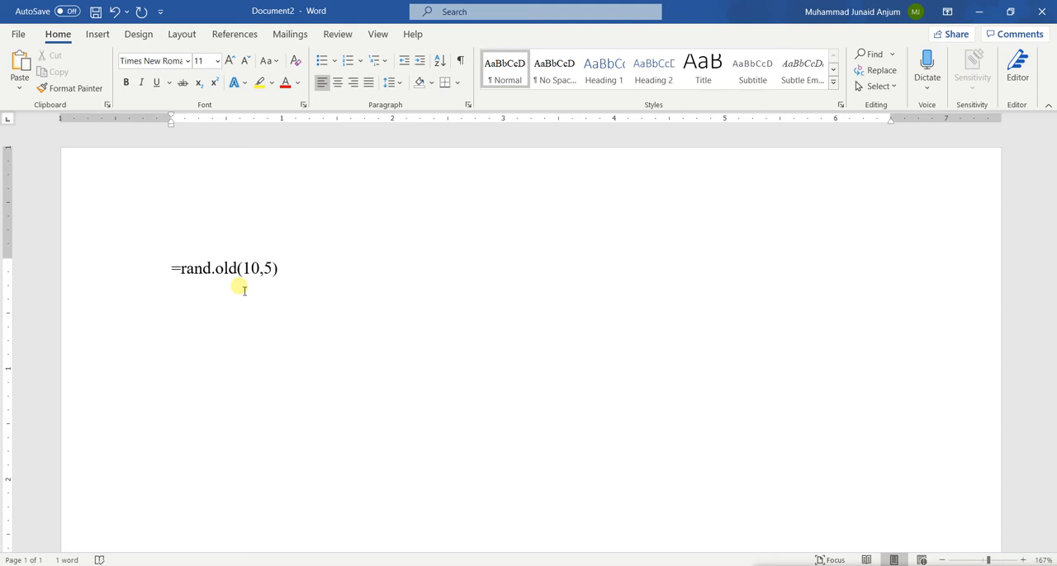
{"action": "key", "text": "Return"}
{"action": "scroll", "coordinate": [240, 289], "scroll_direction": "up", "scroll_amount": 10}
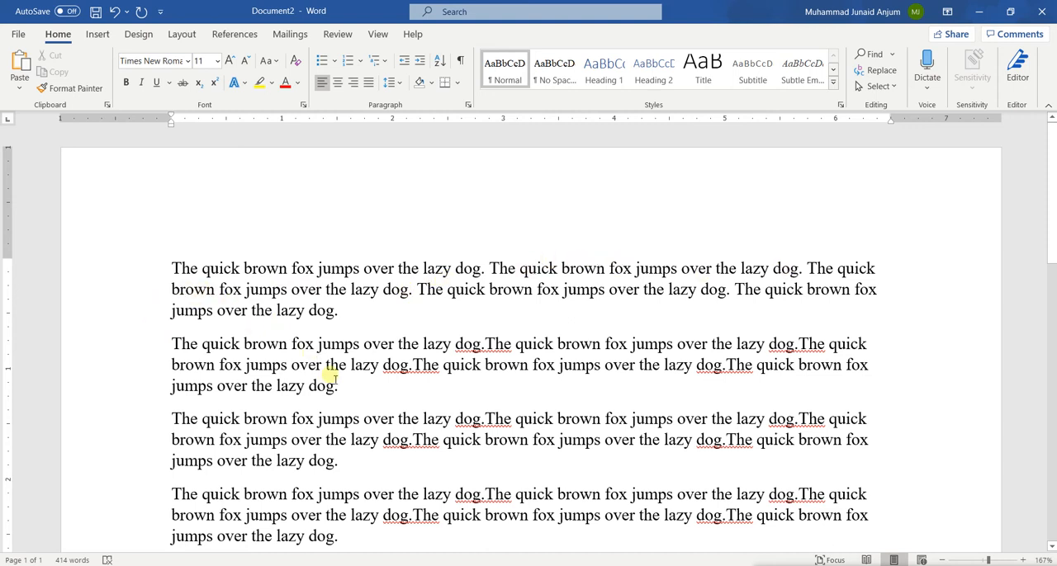
{"action": "scroll", "coordinate": [322, 364], "scroll_direction": "down", "scroll_amount": 5}
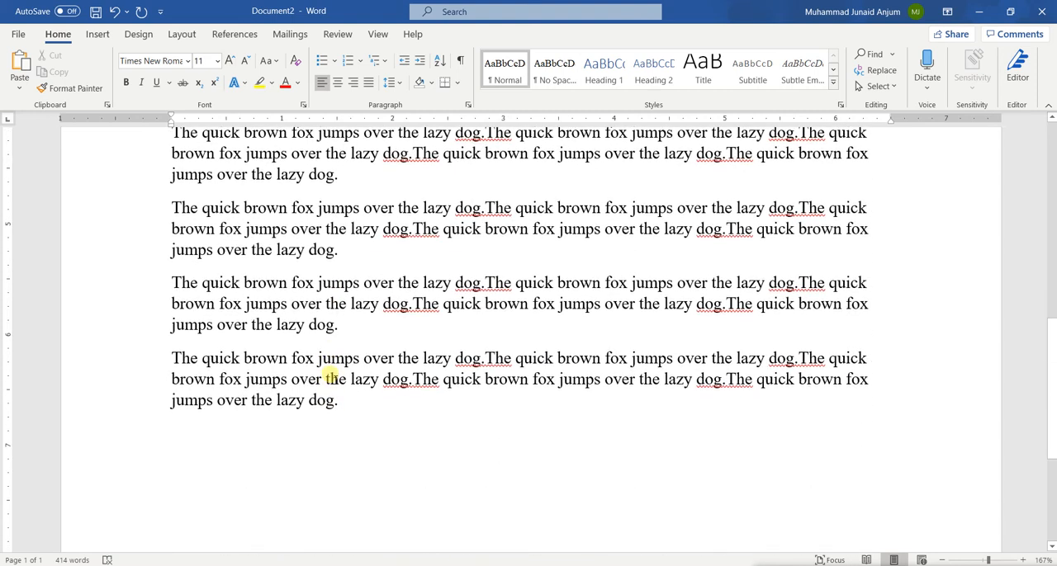
{"action": "scroll", "coordinate": [332, 376], "scroll_direction": "down", "scroll_amount": 3}
{"action": "scroll", "coordinate": [332, 377], "scroll_direction": "up", "scroll_amount": 10}
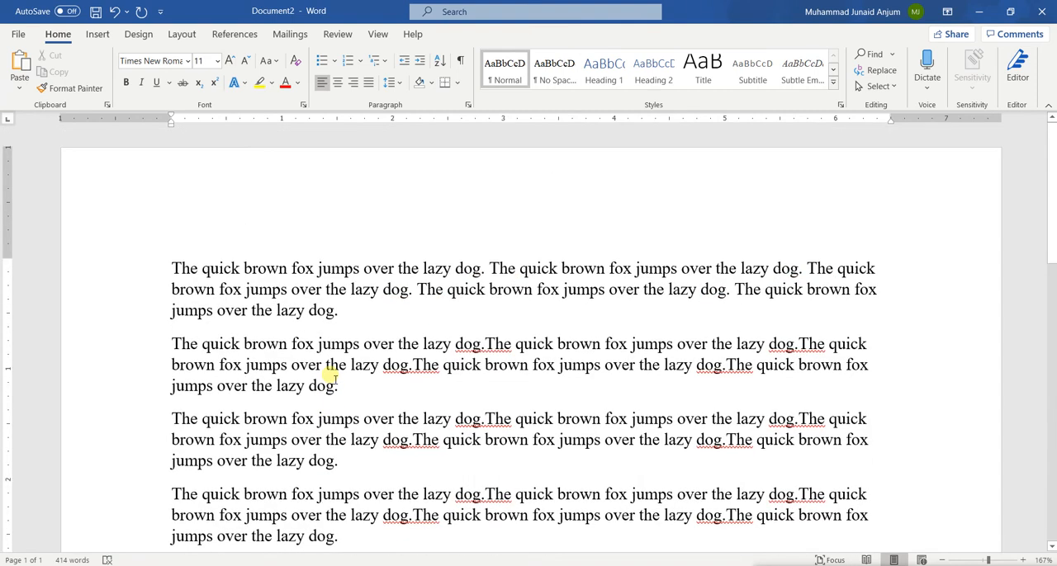
Step: Undo the =rand.old(10,5) sample text and its formula back to =rand(10,15), and generate the longer sample text from it
{"action": "key", "text": "ctrl+z"}
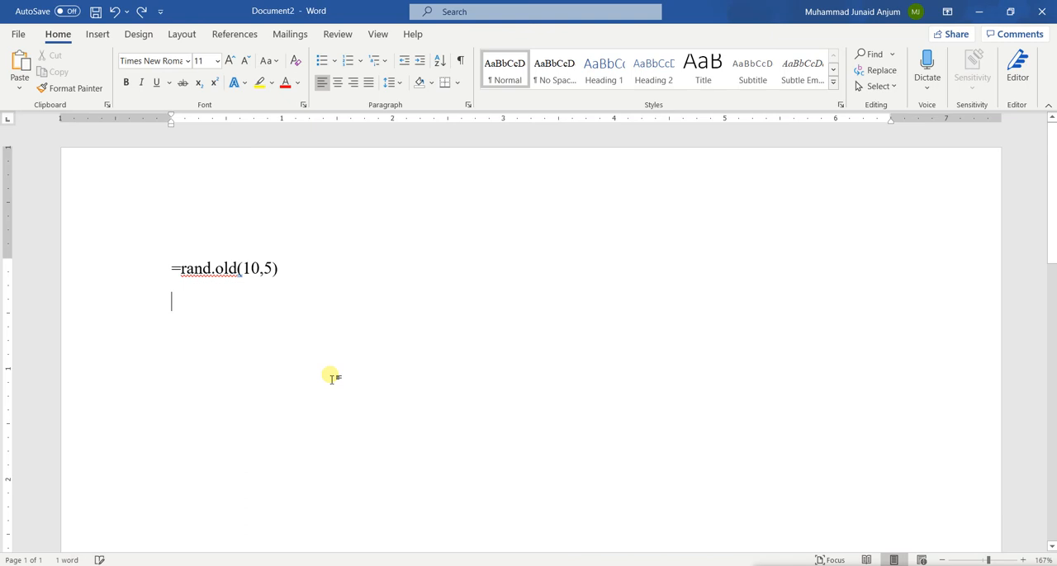
{"action": "key", "text": "ctrl+z"}
{"action": "key", "text": "ctrl+z"}
{"action": "key", "text": "ctrl+z"}
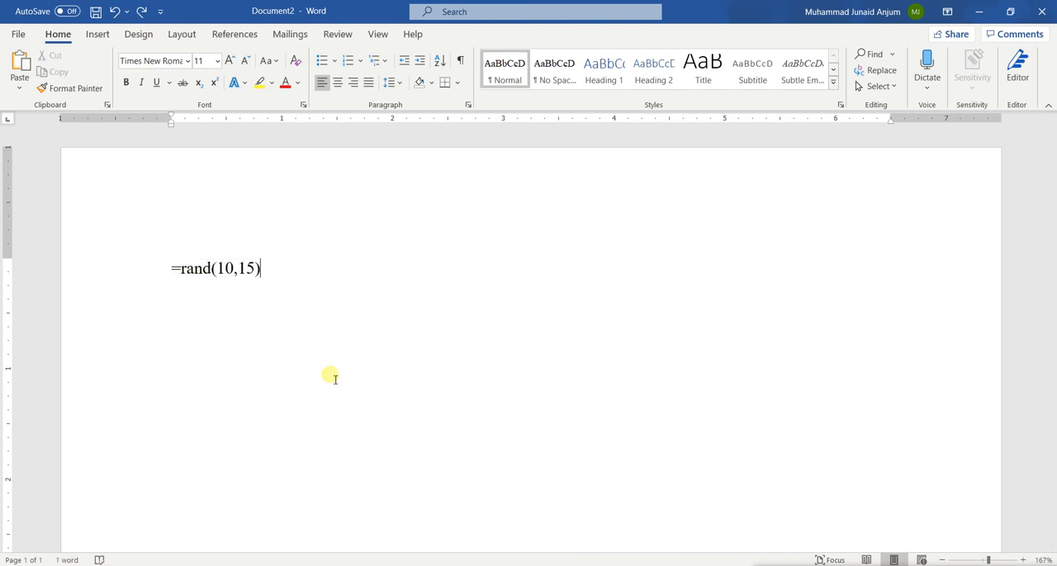
{"action": "key", "text": "Return"}
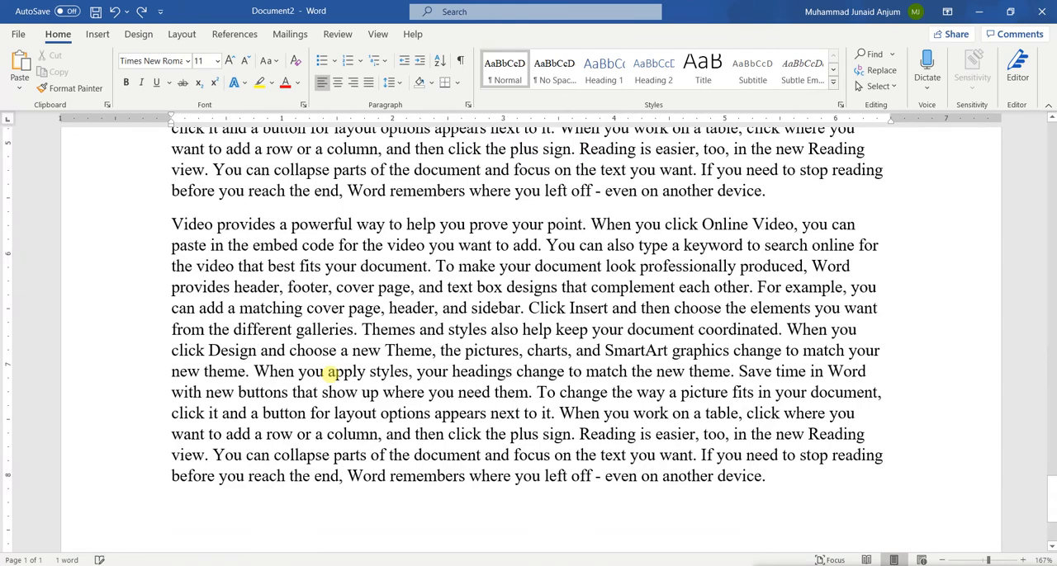
Step: Look through the generated paragraphs on all pages at different zoom levels and return to the document's beginning
{"action": "scroll", "coordinate": [333, 373], "scroll_direction": "up", "scroll_amount": 10}
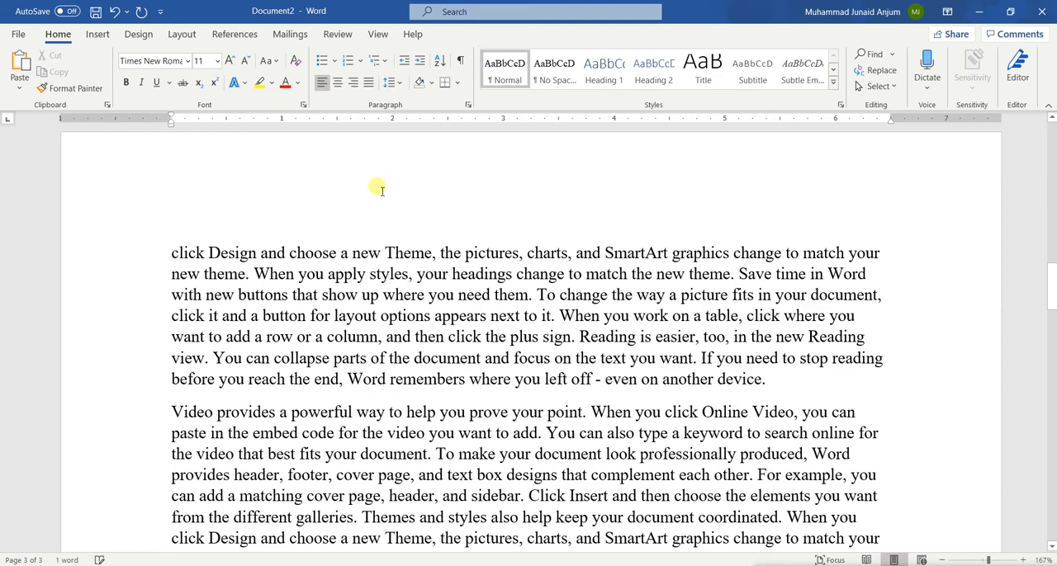
{"action": "scroll", "coordinate": [363, 264], "scroll_direction": "down", "scroll_amount": 12}
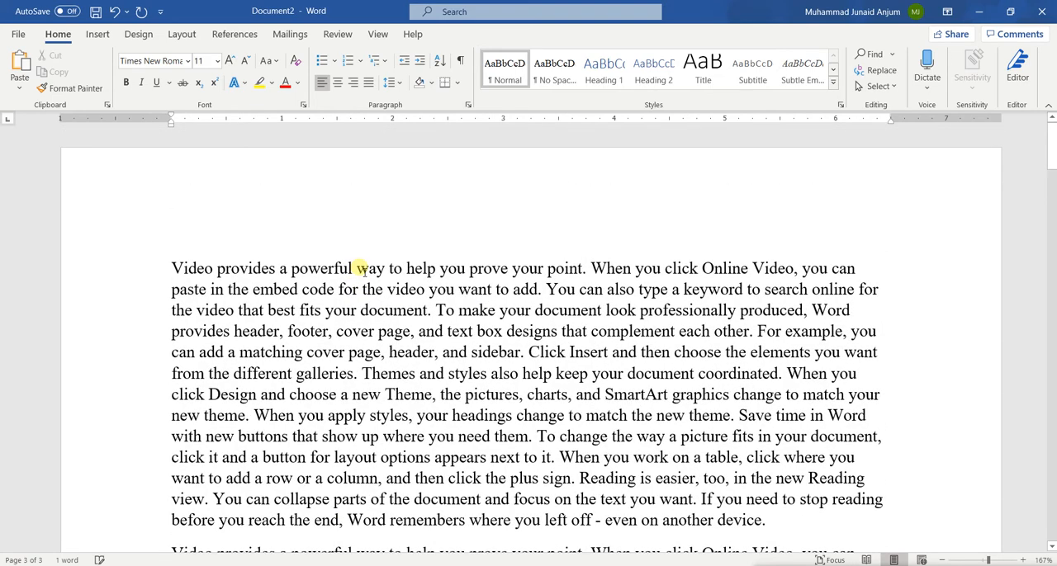
{"action": "scroll", "coordinate": [361, 269], "scroll_direction": "down", "scroll_amount": 2}
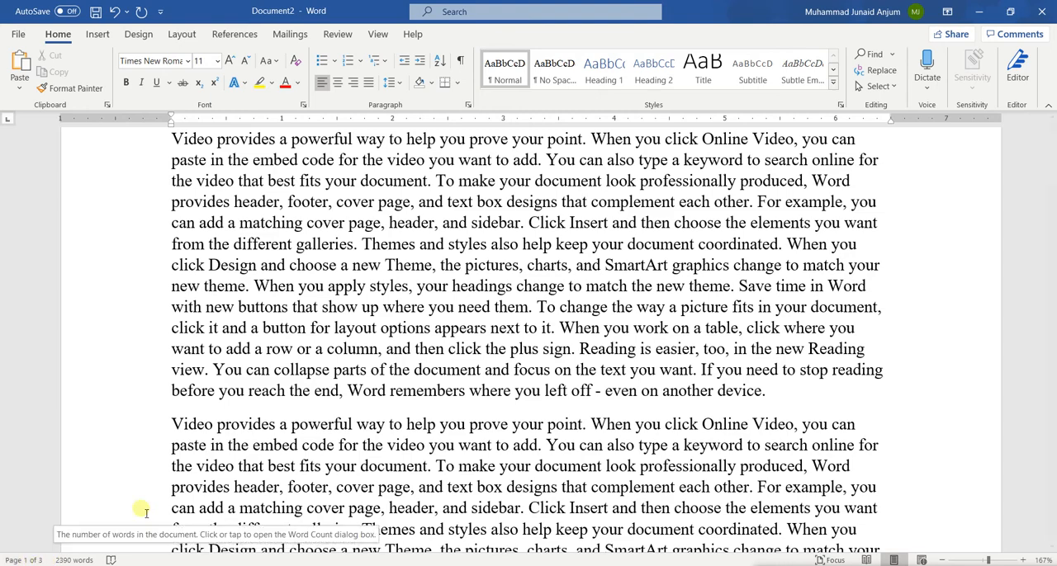
{"action": "scroll", "coordinate": [453, 327], "scroll_direction": "down", "scroll_amount": 7}
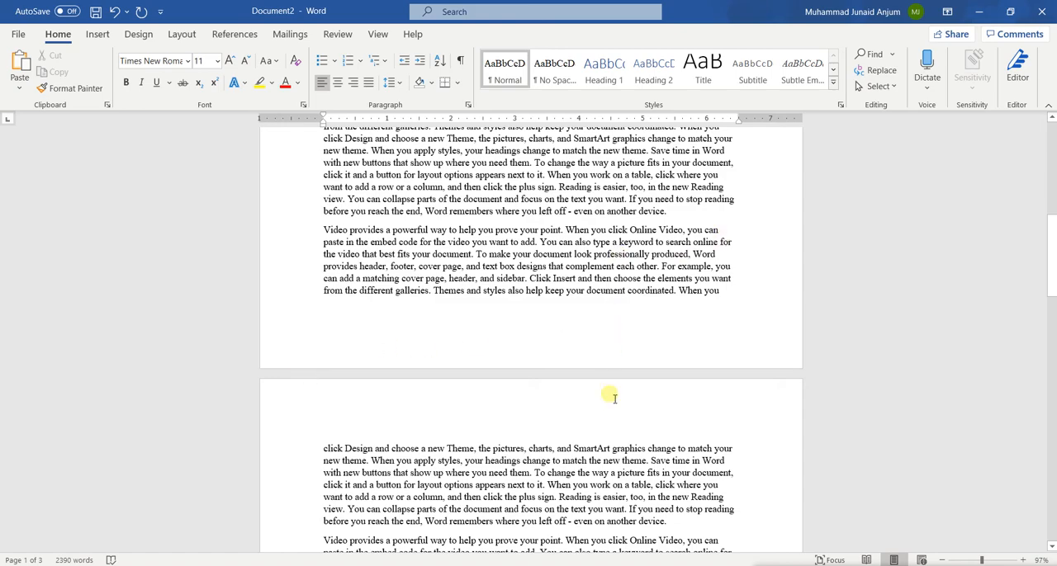
{"action": "scroll", "coordinate": [398, 313], "scroll_direction": "down", "scroll_amount": 4}
{"action": "scroll", "coordinate": [621, 393], "scroll_direction": "down", "scroll_amount": 20}
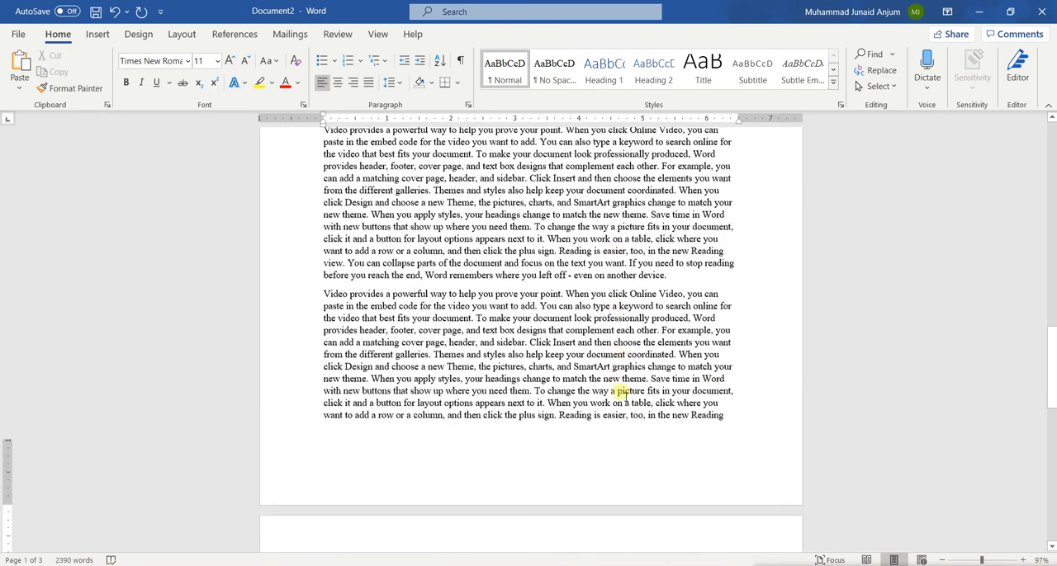
{"action": "scroll", "coordinate": [513, 489], "scroll_direction": "down", "scroll_amount": 15}
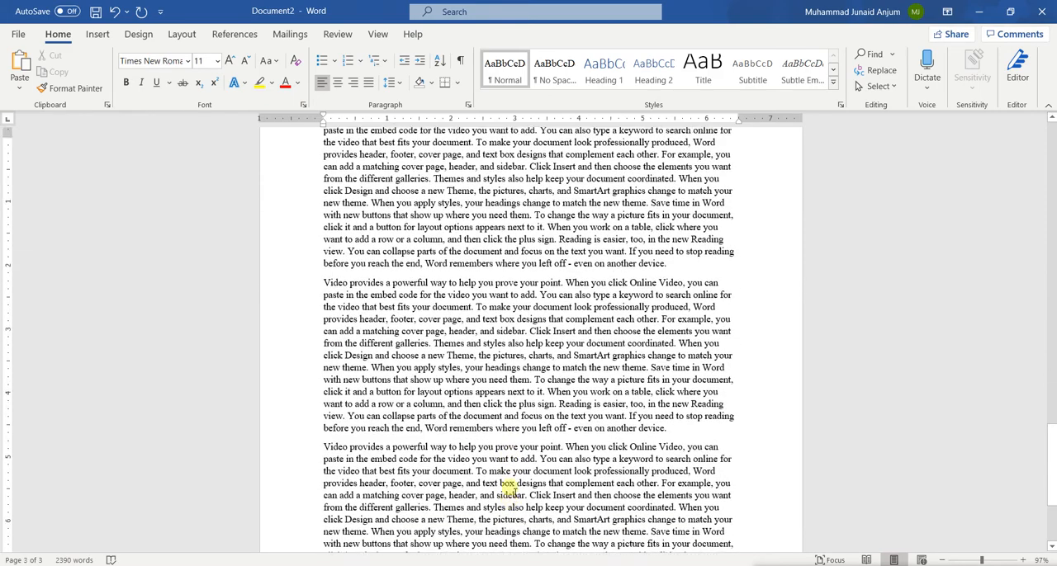
{"action": "key", "text": "ctrl+Home"}
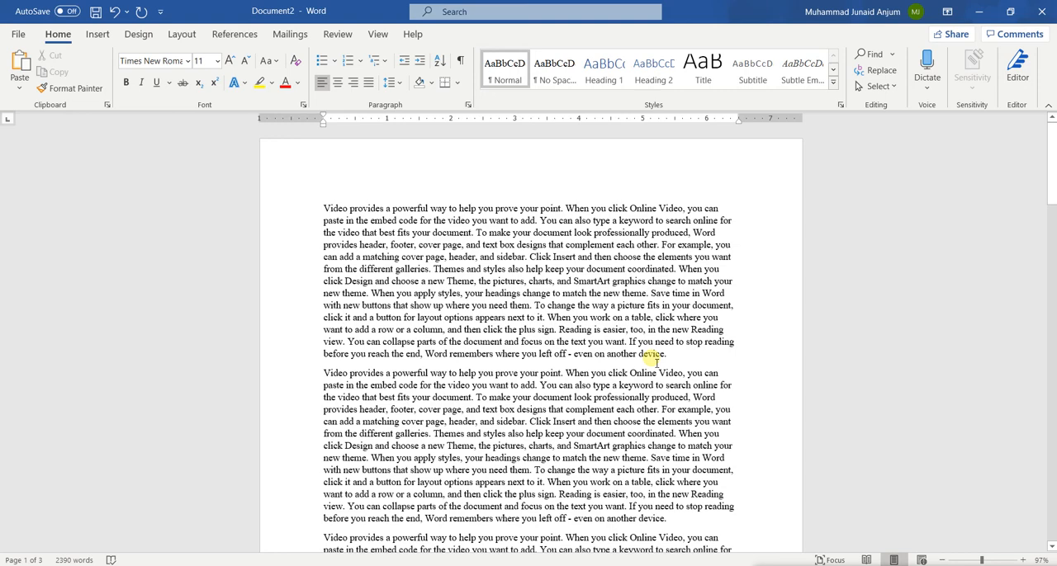
{"action": "scroll", "coordinate": [652, 356], "scroll_direction": "up", "scroll_amount": 6, "text": "ctrl"}
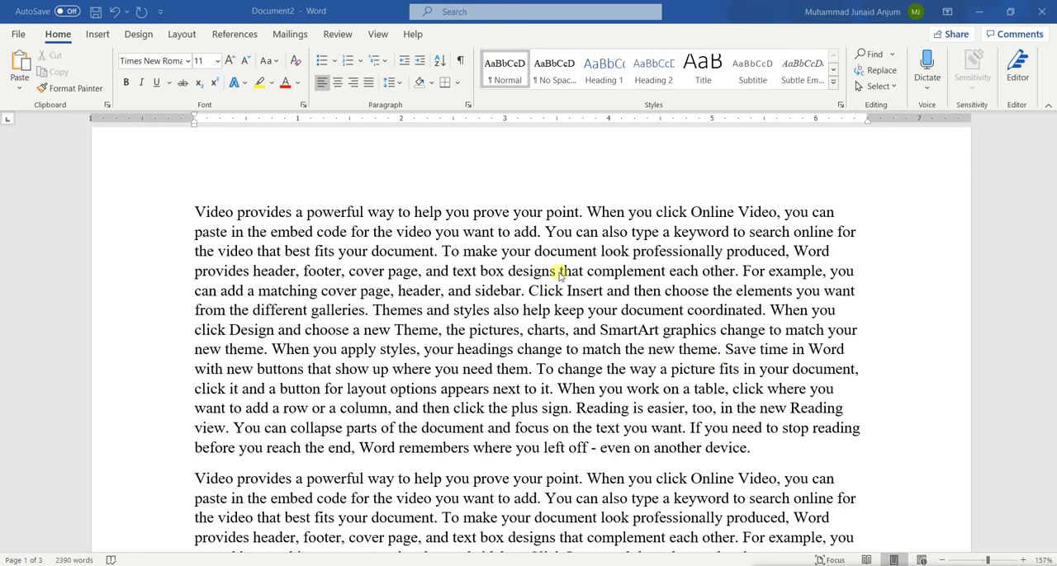
Step: Show the document in Web Layout view and look over how the paragraphs are laid out
{"action": "left_click", "coordinate": [378, 34]}
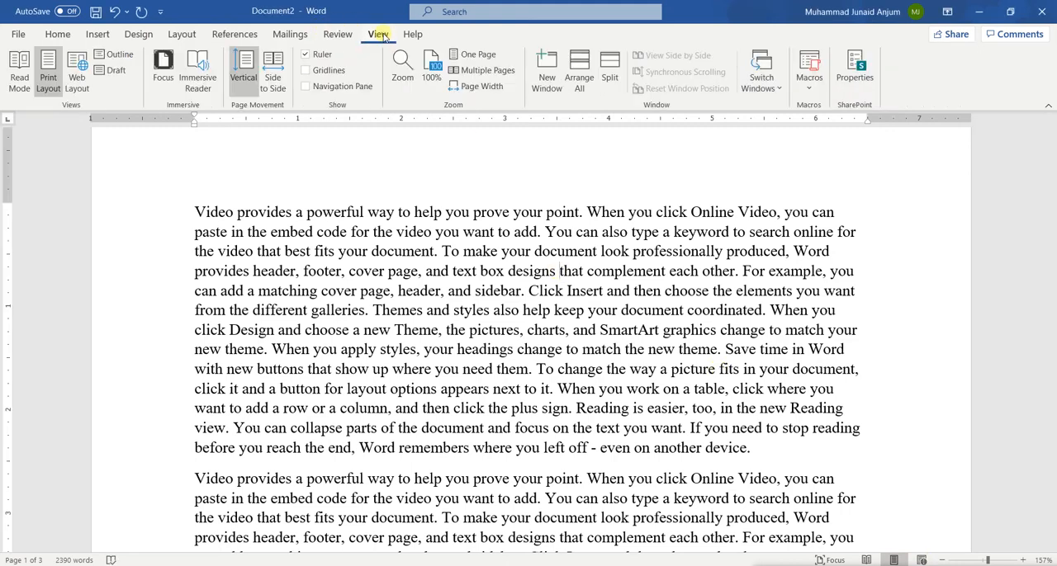
{"action": "left_click", "coordinate": [77, 74]}
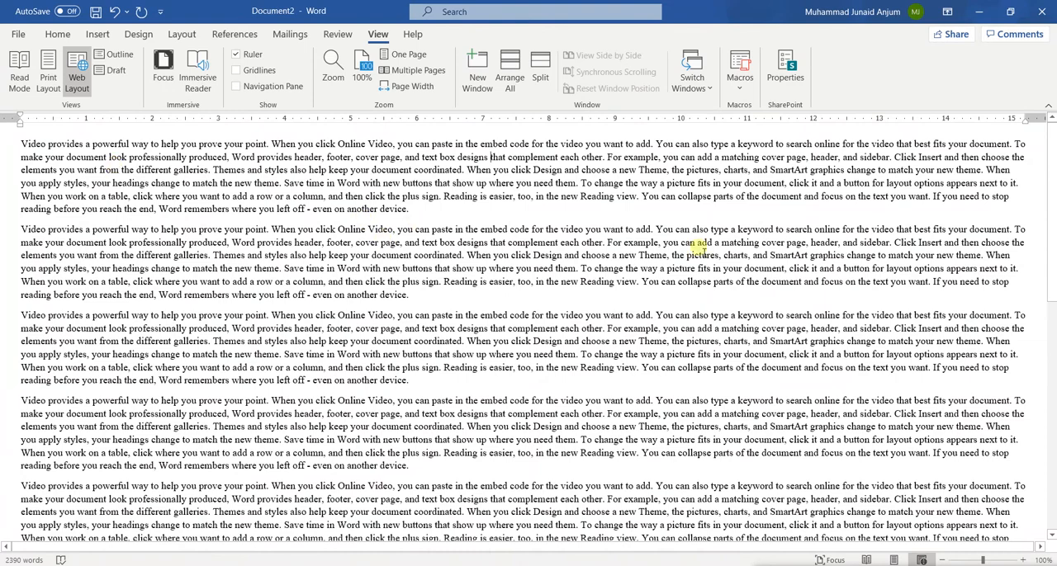
{"action": "scroll", "coordinate": [299, 279], "scroll_direction": "down", "scroll_amount": 10}
{"action": "scroll", "coordinate": [299, 280], "scroll_direction": "up", "scroll_amount": 10}
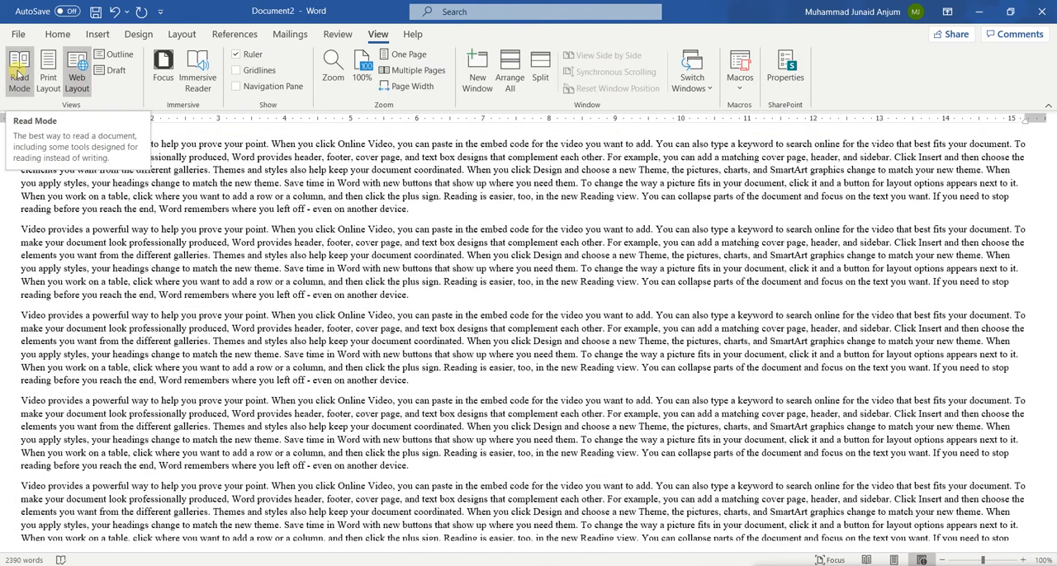
Step: Show the document in Read Mode and page forward to the next pair of screens
{"action": "left_click", "coordinate": [18, 74]}
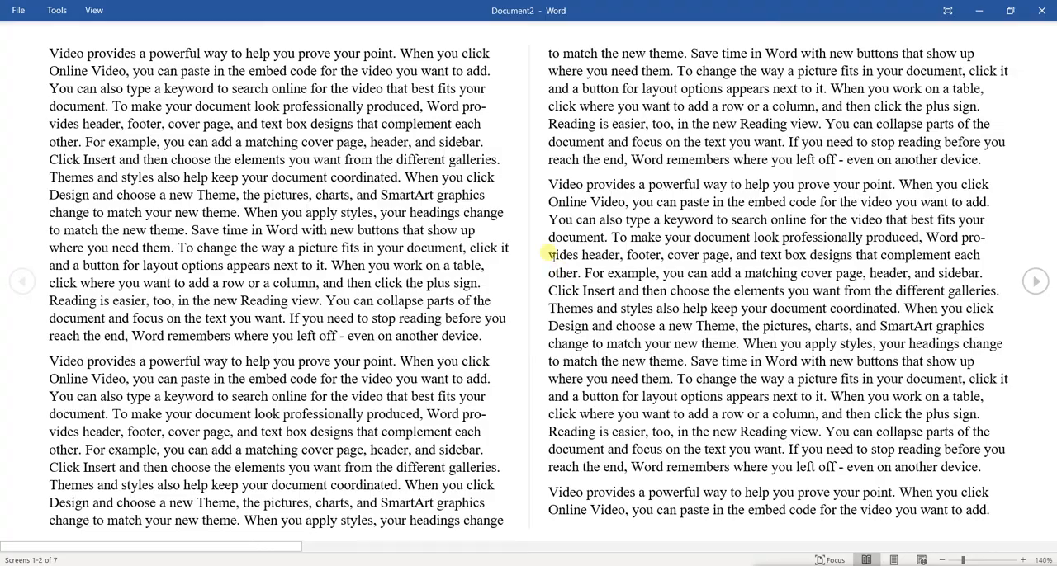
{"action": "scroll", "coordinate": [843, 285], "scroll_direction": "down", "scroll_amount": 2}
{"action": "scroll", "coordinate": [847, 285], "scroll_direction": "up", "scroll_amount": 5}
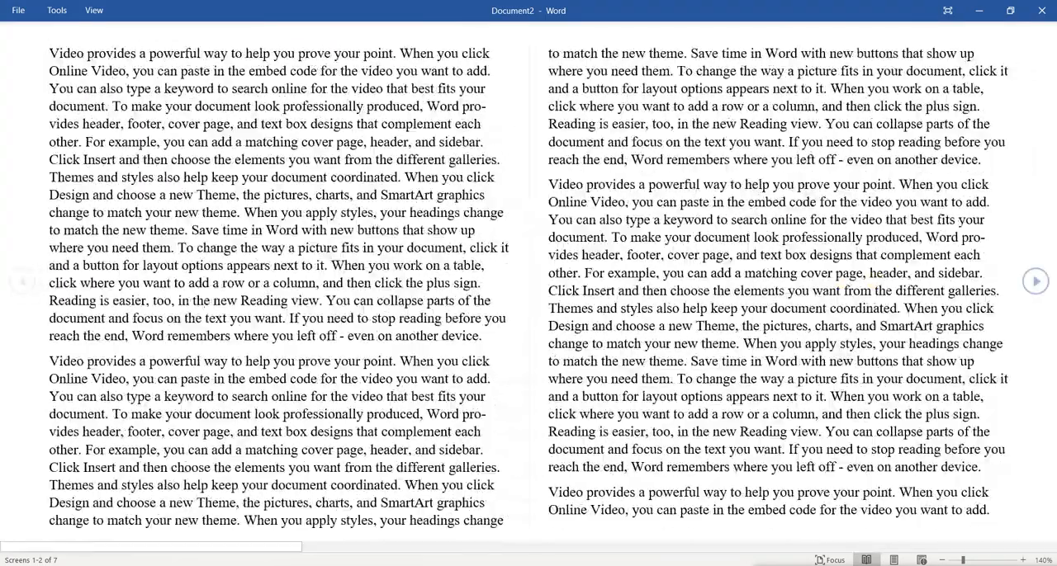
{"action": "left_click", "coordinate": [1035, 282]}
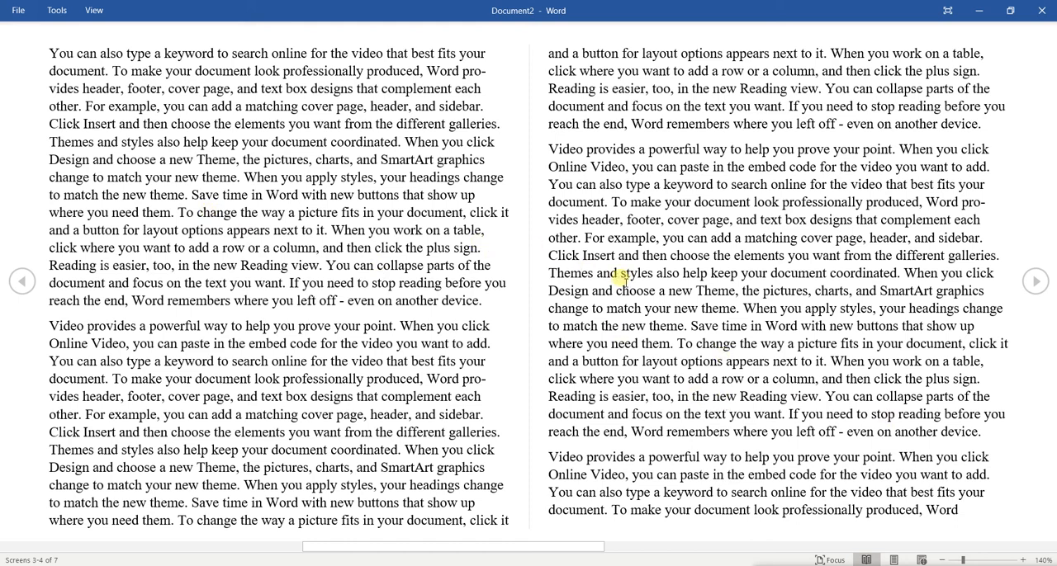
{"action": "key", "text": "a"}
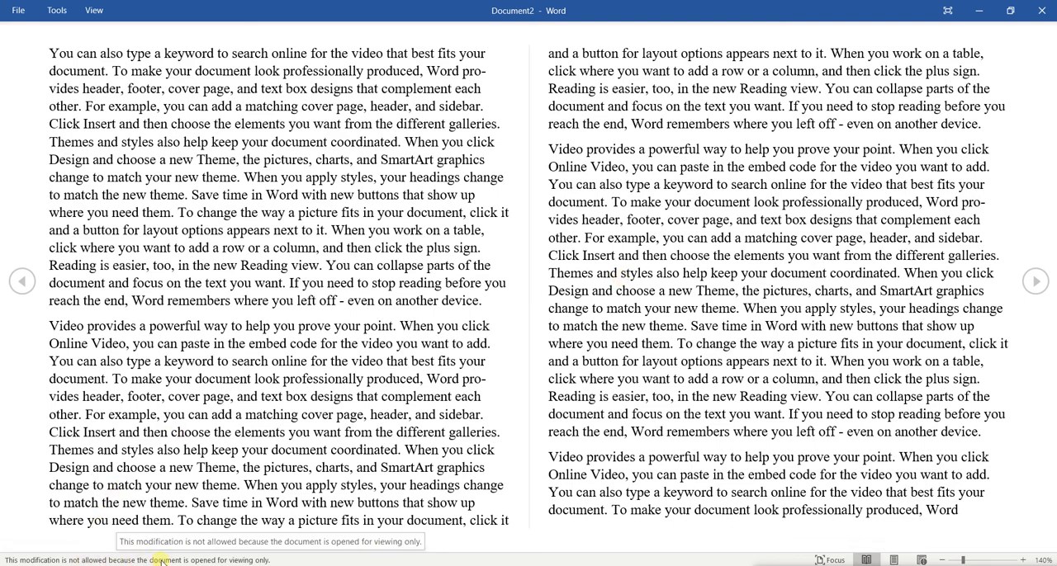
Step: Return the document to Print Layout view and look over the first page's paragraphs
{"action": "left_click", "coordinate": [894, 559]}
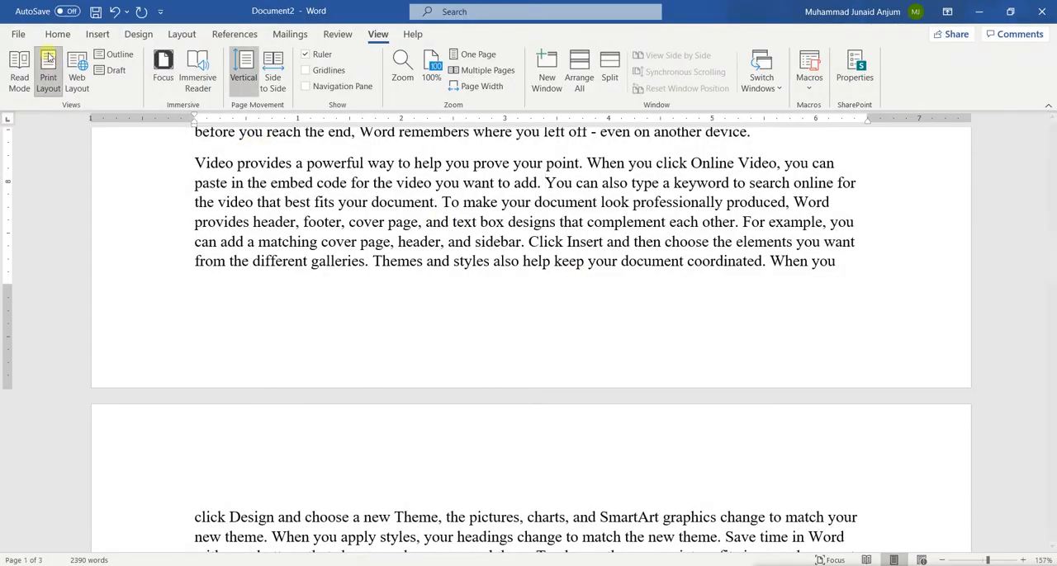
{"action": "left_click", "coordinate": [49, 34]}
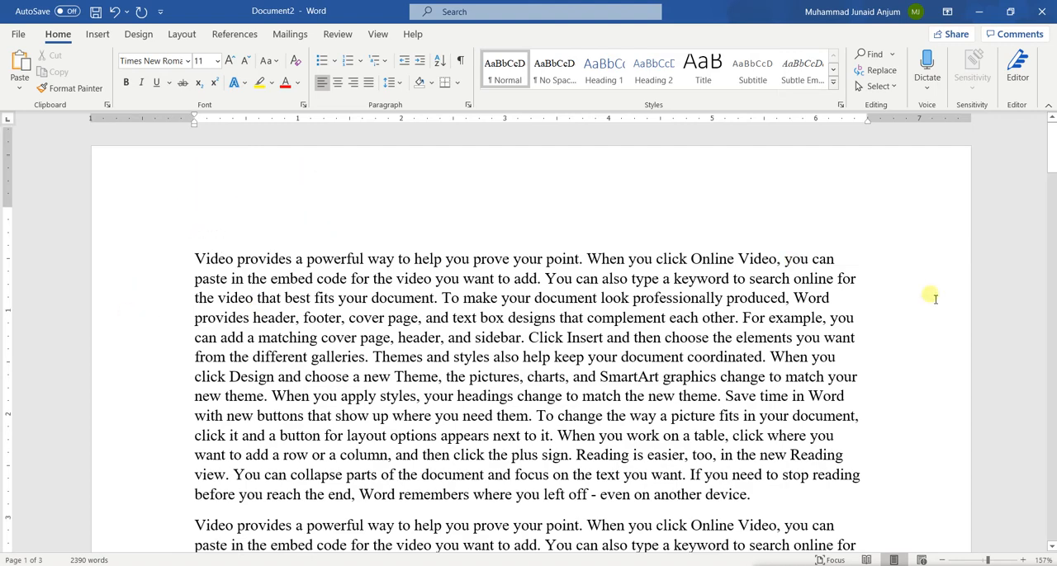
{"action": "scroll", "coordinate": [933, 297], "scroll_direction": "down", "scroll_amount": 5}
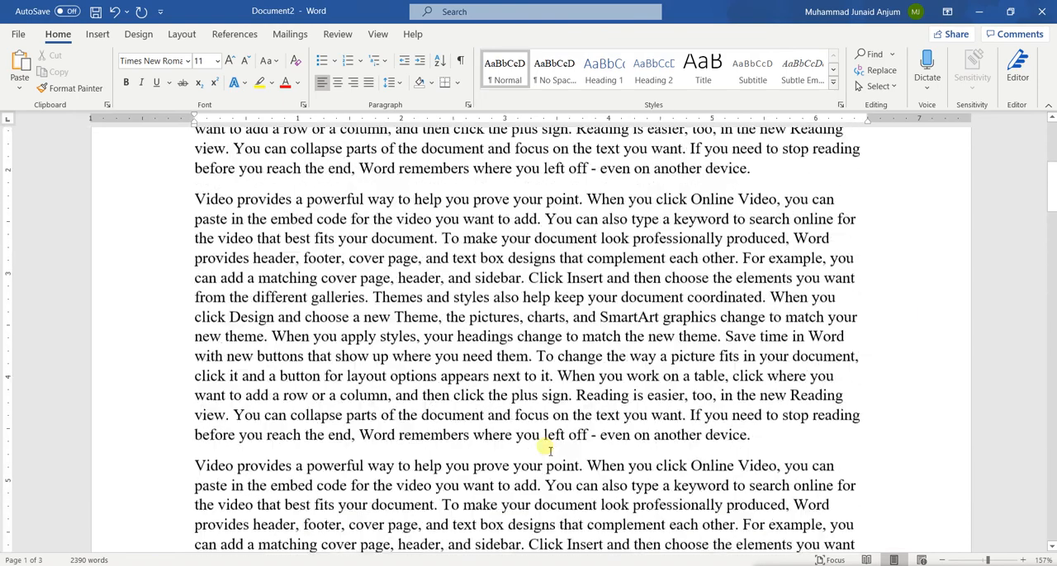
{"action": "scroll", "coordinate": [547, 448], "scroll_direction": "up", "scroll_amount": 5}
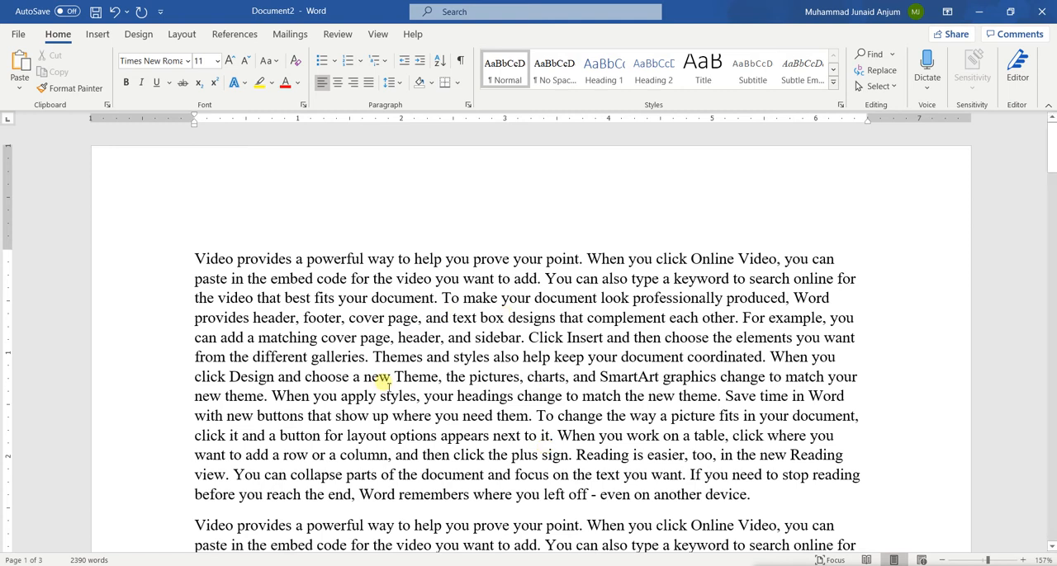
Step: Extend the first paragraph's left indent about 0.75 inch and its right indent about 0.8 inch beyond the page margins
{"action": "left_click_drag", "start_coordinate": [199, 265], "coordinate": [750, 492]}
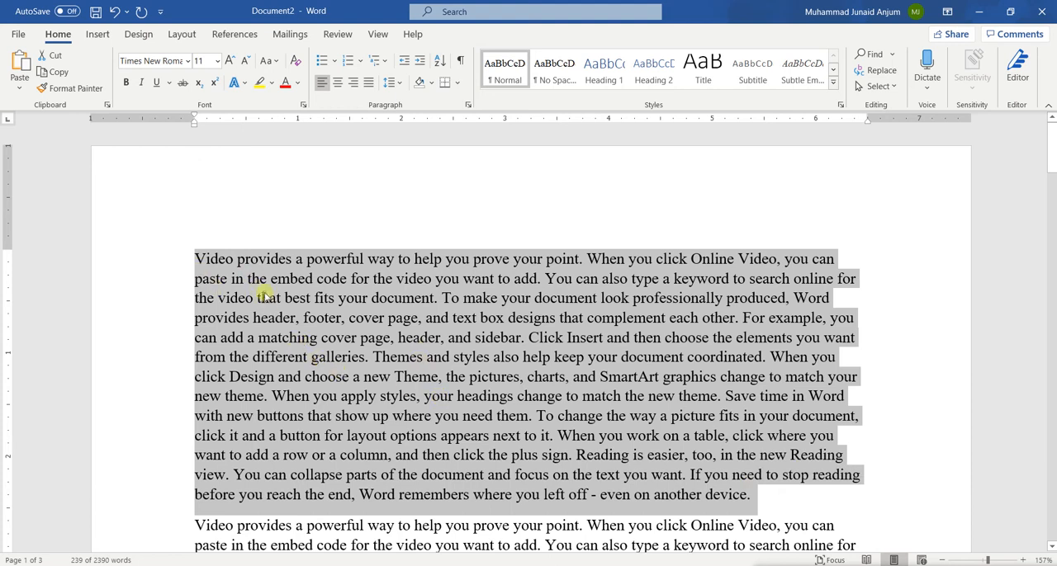
{"action": "left_click", "coordinate": [262, 295]}
{"action": "triple_click", "coordinate": [327, 320]}
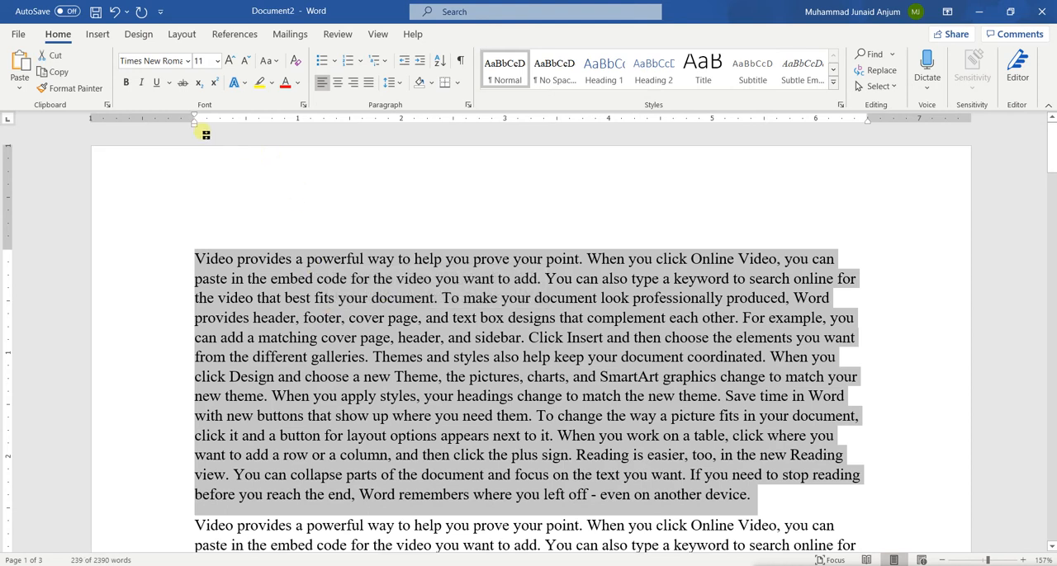
{"action": "left_click_drag", "start_coordinate": [195, 125], "coordinate": [117, 125]}
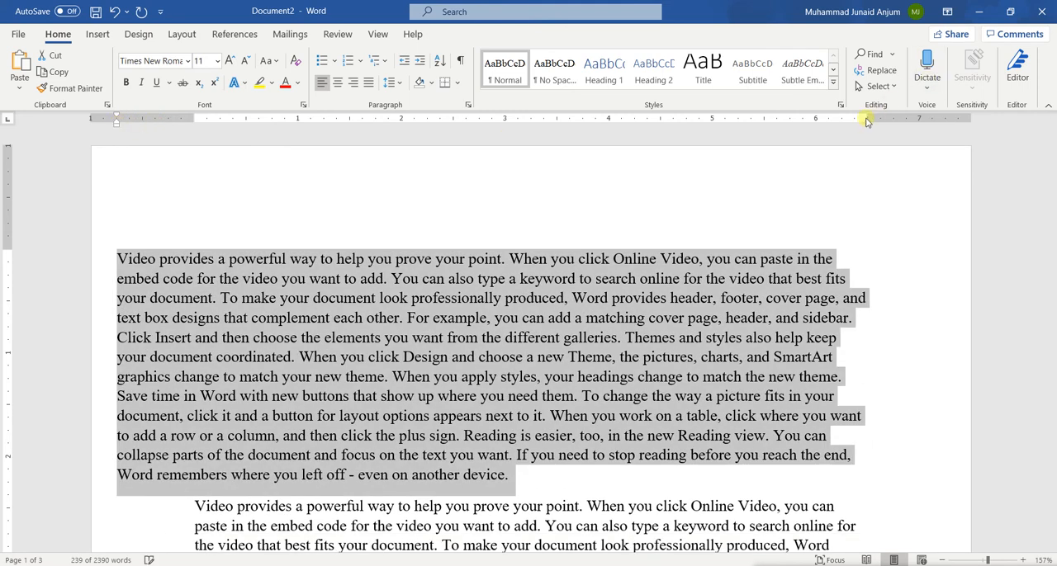
{"action": "left_click_drag", "start_coordinate": [866, 124], "coordinate": [964, 126]}
{"action": "left_click_drag", "start_coordinate": [964, 124], "coordinate": [953, 125]}
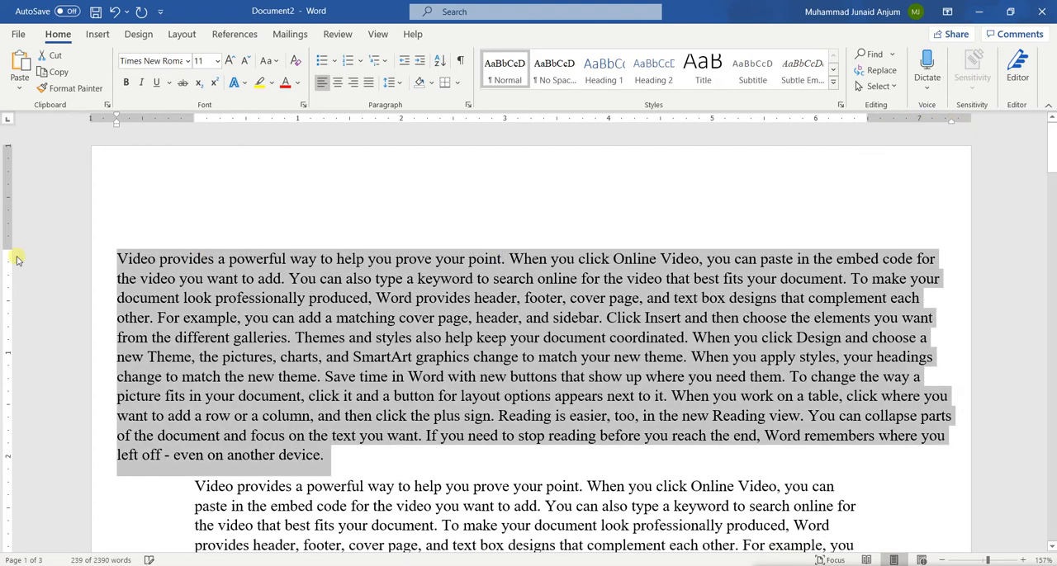
Step: Shrink the page's top and bottom margins on the vertical ruler so the text runs close to the page edges
{"action": "left_click_drag", "start_coordinate": [11, 255], "coordinate": [12, 156]}
{"action": "scroll", "coordinate": [126, 338], "scroll_direction": "down", "scroll_amount": 5}
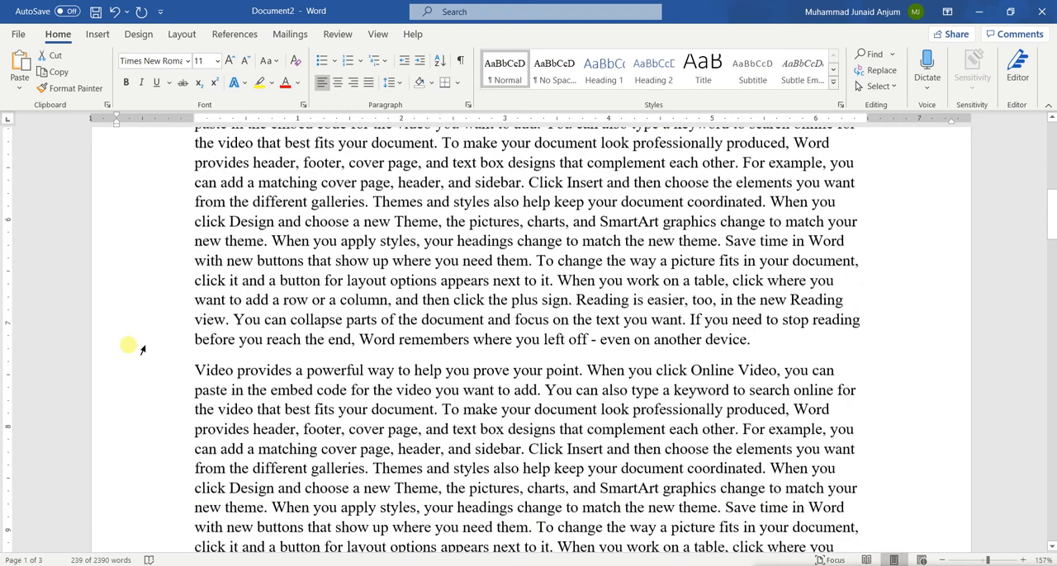
{"action": "scroll", "coordinate": [143, 347], "scroll_direction": "down", "scroll_amount": 4}
{"action": "left_click_drag", "start_coordinate": [7, 321], "coordinate": [16, 416]}
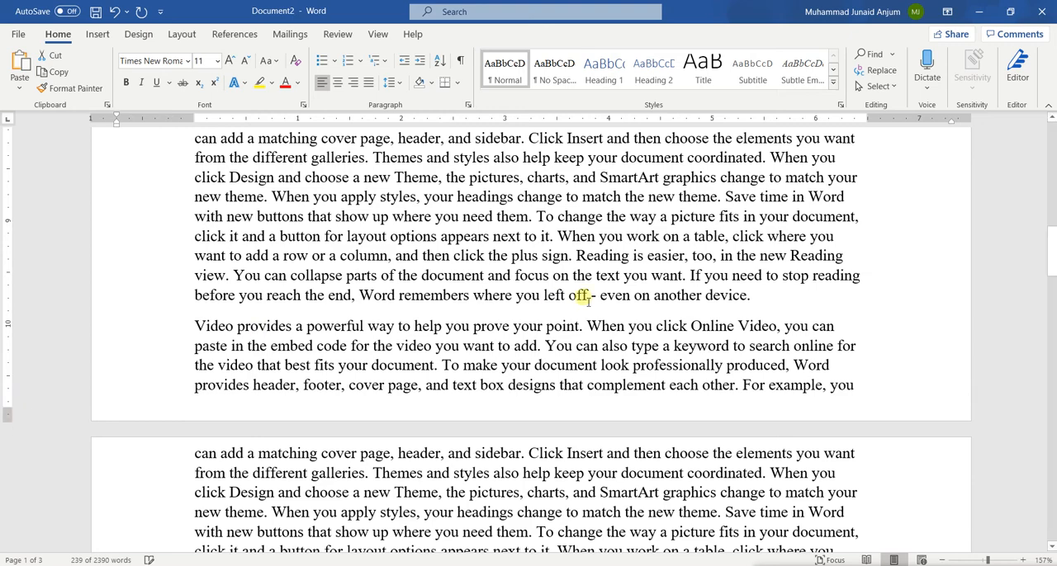
Step: Undo the page margin changes and the first paragraph's indent changes, and deselect the paragraph
{"action": "scroll", "coordinate": [584, 299], "scroll_direction": "up", "scroll_amount": 11}
{"action": "key", "text": "ctrl+z"}
{"action": "key", "text": "ctrl+z"}
{"action": "key", "text": "ctrl+z"}
{"action": "key", "text": "ctrl+z"}
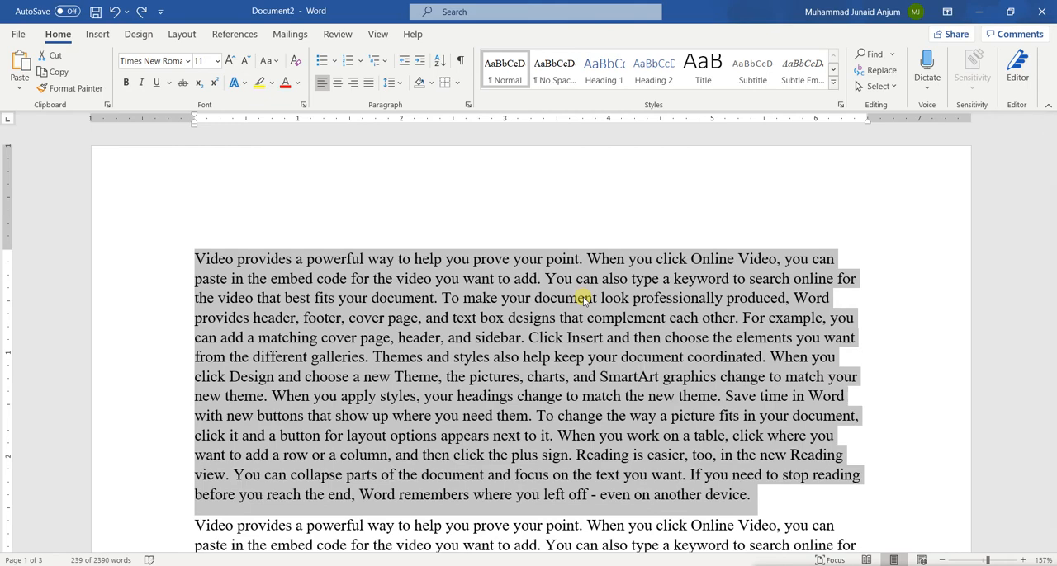
{"action": "left_click", "coordinate": [584, 300]}
{"action": "scroll", "coordinate": [584, 300], "scroll_direction": "down", "scroll_amount": 5}
{"action": "key", "text": "ctrl+z"}
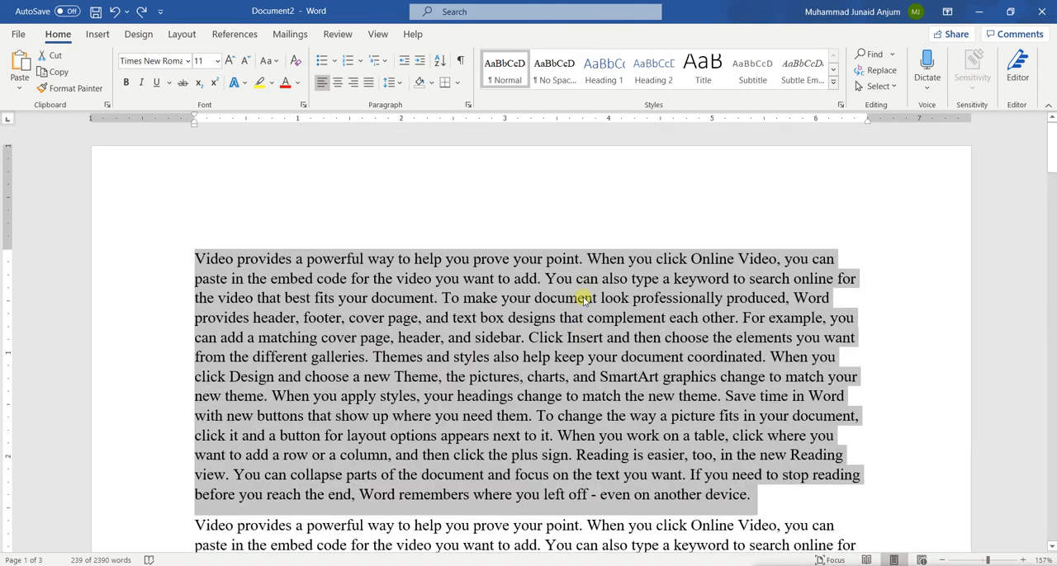
{"action": "left_click", "coordinate": [441, 299]}
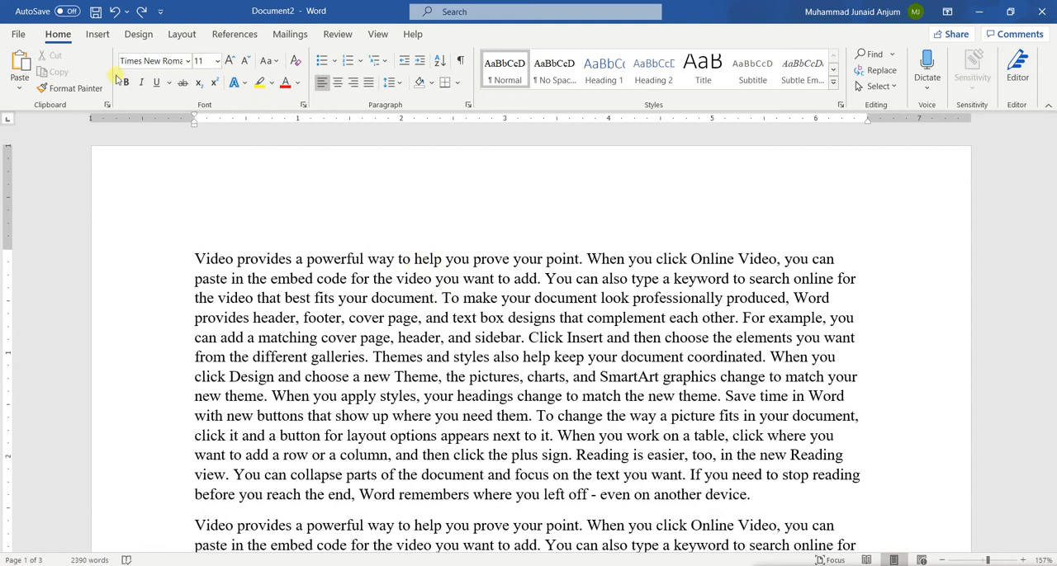
Step: Try the Narrow margin preset with 0.5" on all sides of the document and undo it
{"action": "left_click", "coordinate": [93, 35]}
{"action": "left_click", "coordinate": [125, 34]}
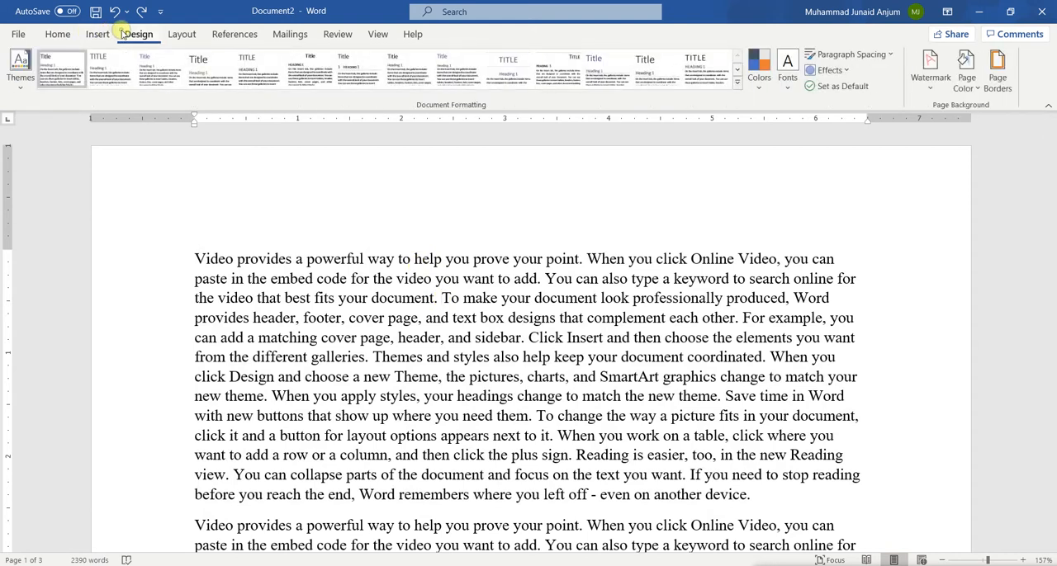
{"action": "left_click", "coordinate": [174, 36]}
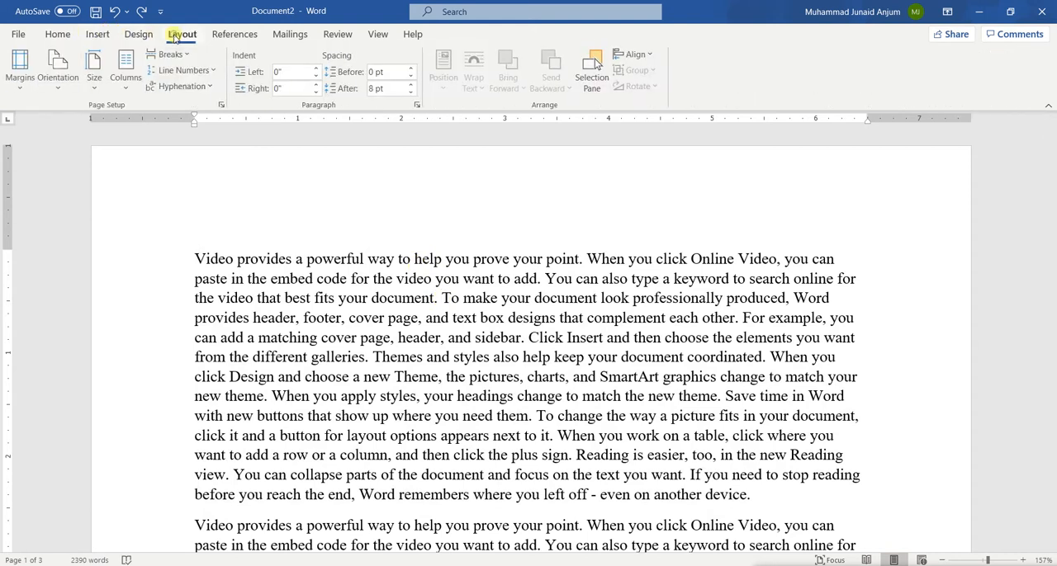
{"action": "left_click", "coordinate": [22, 90]}
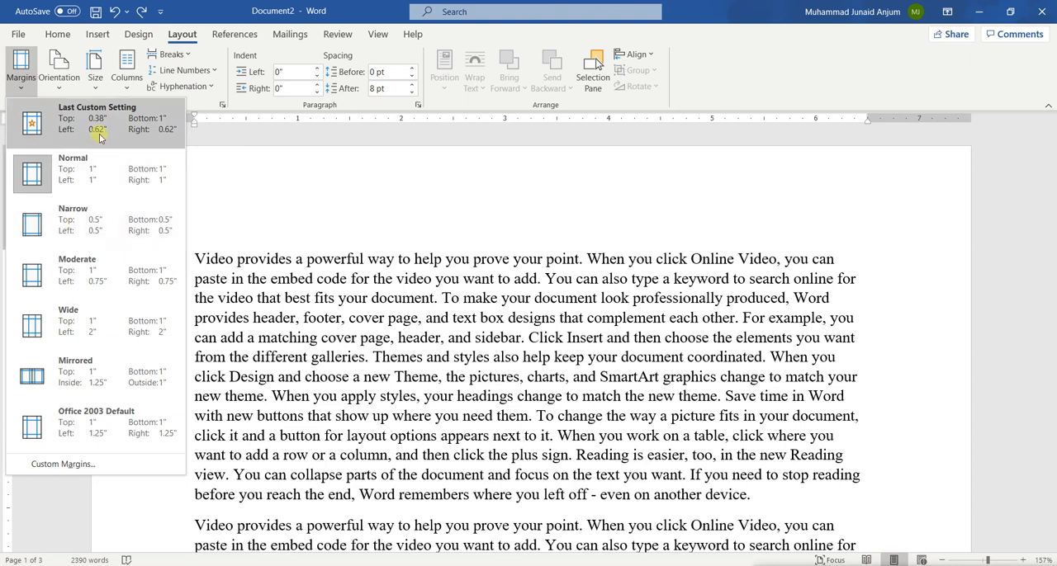
{"action": "left_click", "coordinate": [131, 222]}
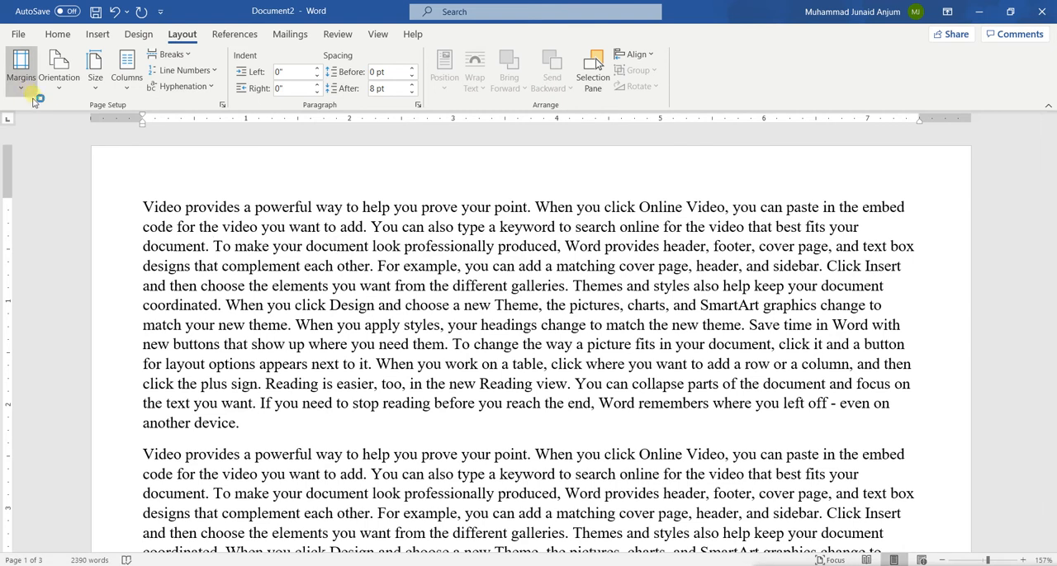
{"action": "left_click", "coordinate": [115, 12]}
{"action": "left_click", "coordinate": [55, 35]}
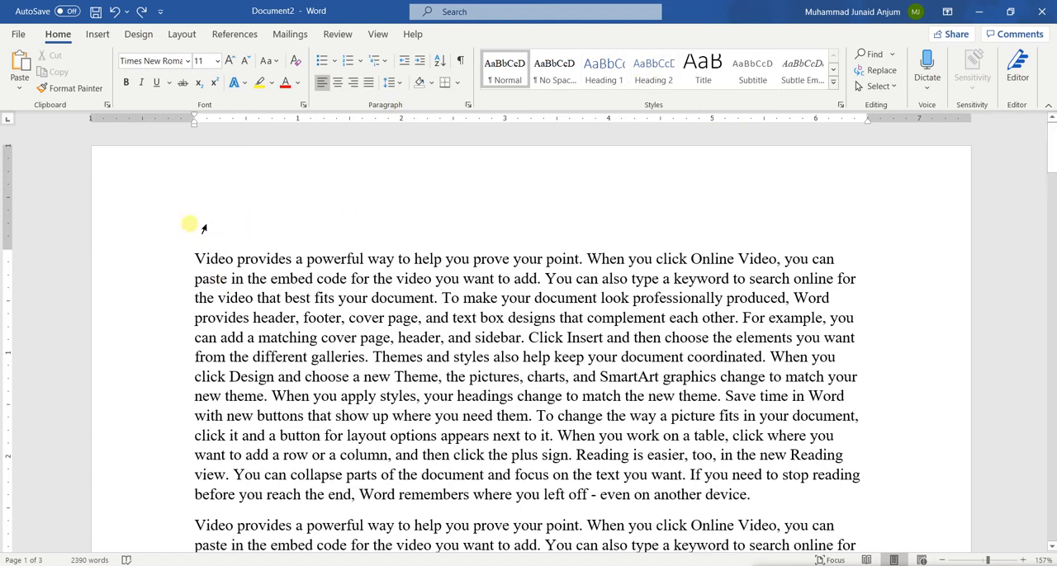
{"action": "left_click_drag", "start_coordinate": [197, 258], "coordinate": [509, 403]}
{"action": "left_click", "coordinate": [510, 402]}
{"action": "scroll", "coordinate": [355, 417], "scroll_direction": "down", "scroll_amount": 3}
{"action": "scroll", "coordinate": [355, 417], "scroll_direction": "up", "scroll_amount": 3}
{"action": "left_click_drag", "start_coordinate": [196, 263], "coordinate": [366, 362]}
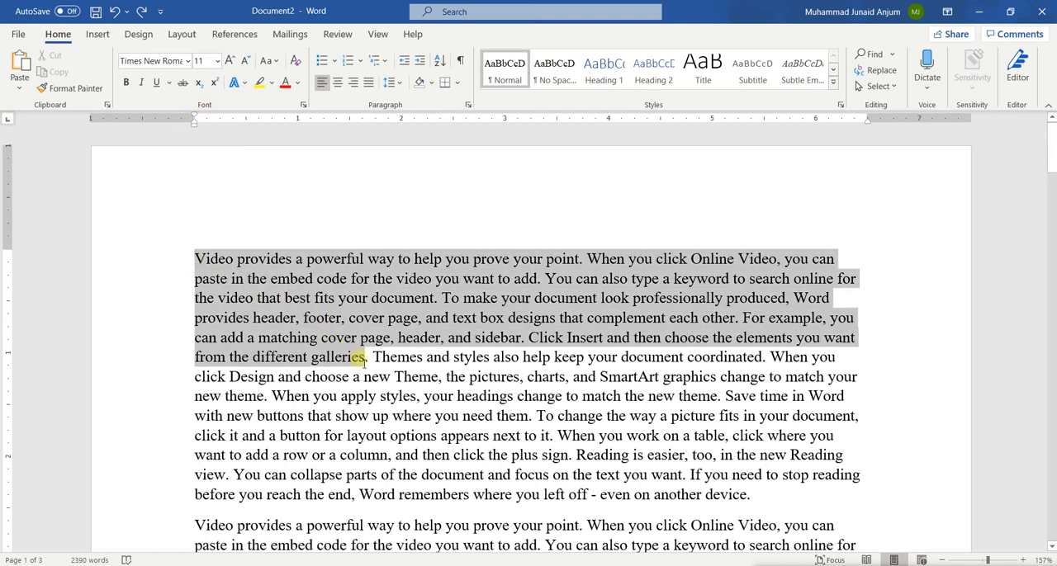
{"action": "left_click", "coordinate": [268, 280]}
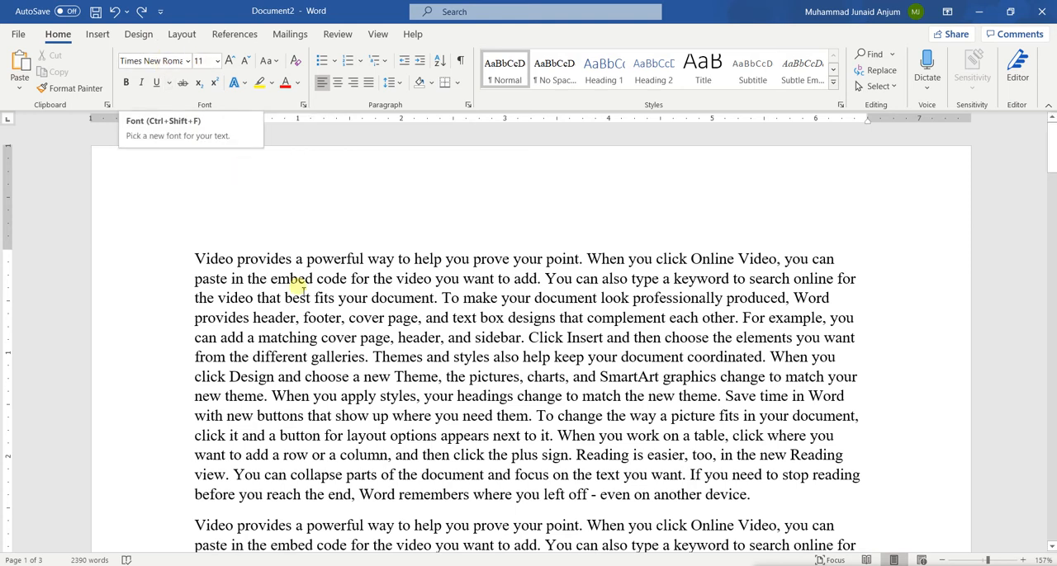
Step: Change the font of the entire document to Calibri Light and deselect the text
{"action": "left_click_drag", "start_coordinate": [195, 254], "coordinate": [261, 283]}
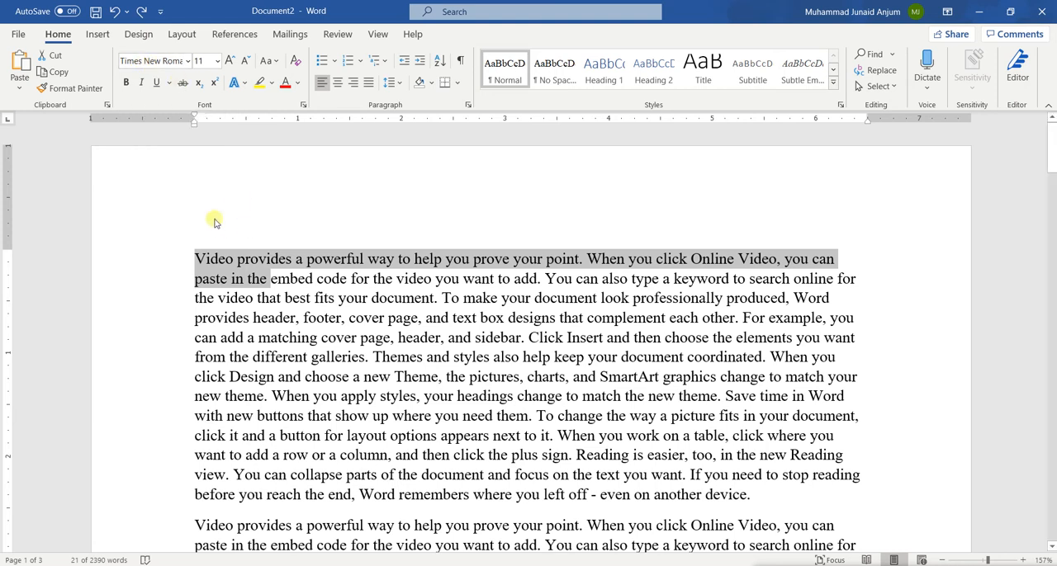
{"action": "key", "text": "ctrl+a"}
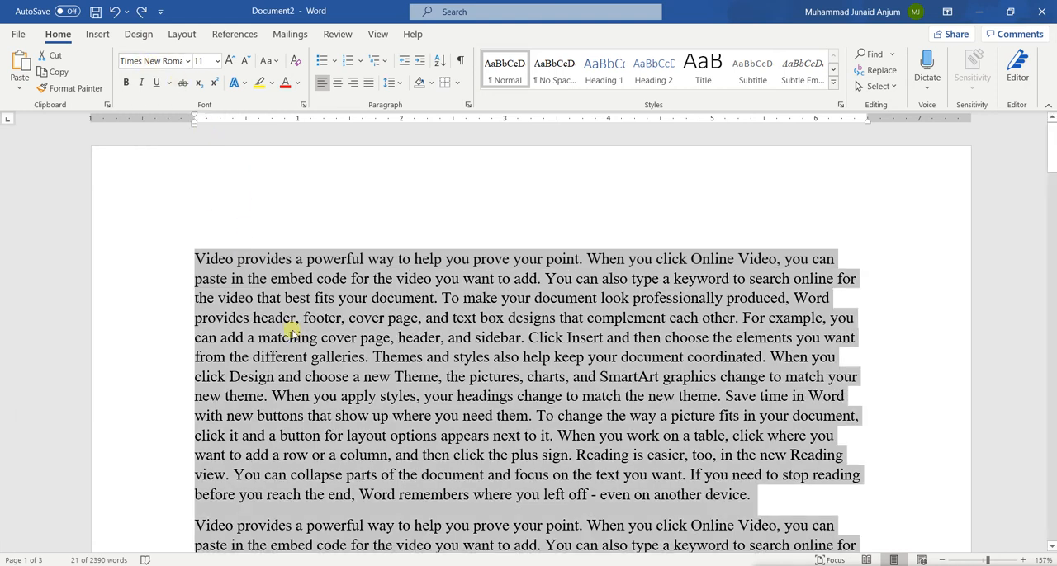
{"action": "left_click", "coordinate": [169, 61]}
{"action": "type", "text": "C"}
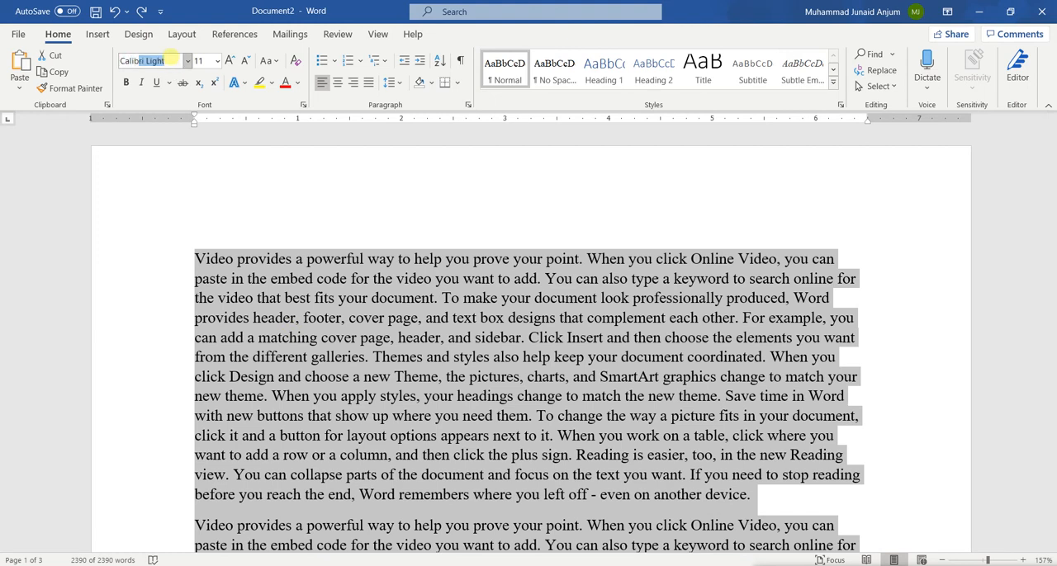
{"action": "type", "text": "alib"}
{"action": "key", "text": "Return"}
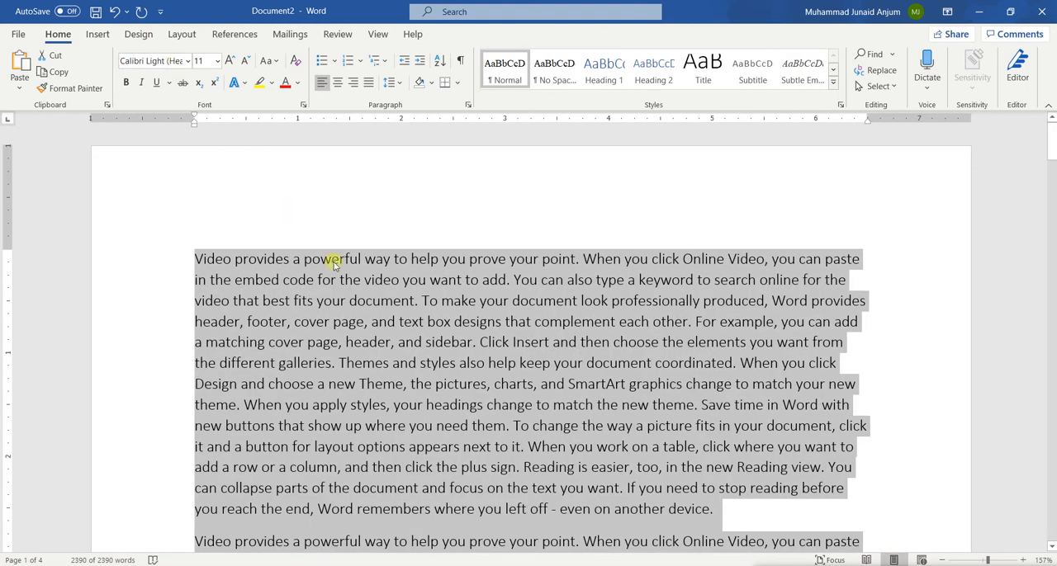
{"action": "left_click", "coordinate": [338, 265]}
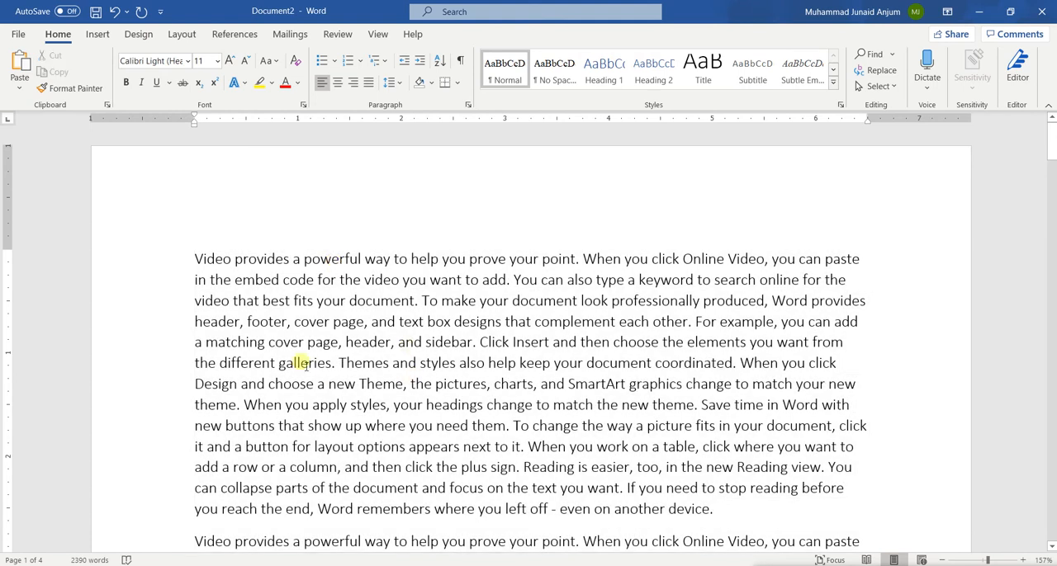
Step: Change the font of the word "powerful" in the first line to Calibri (Body)
{"action": "left_click", "coordinate": [149, 62]}
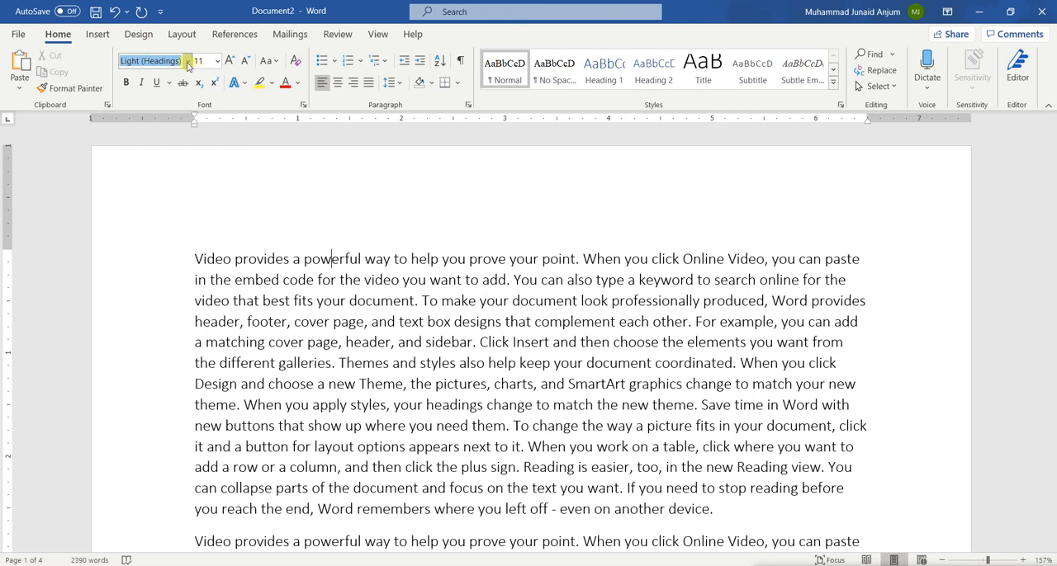
{"action": "left_click", "coordinate": [182, 62]}
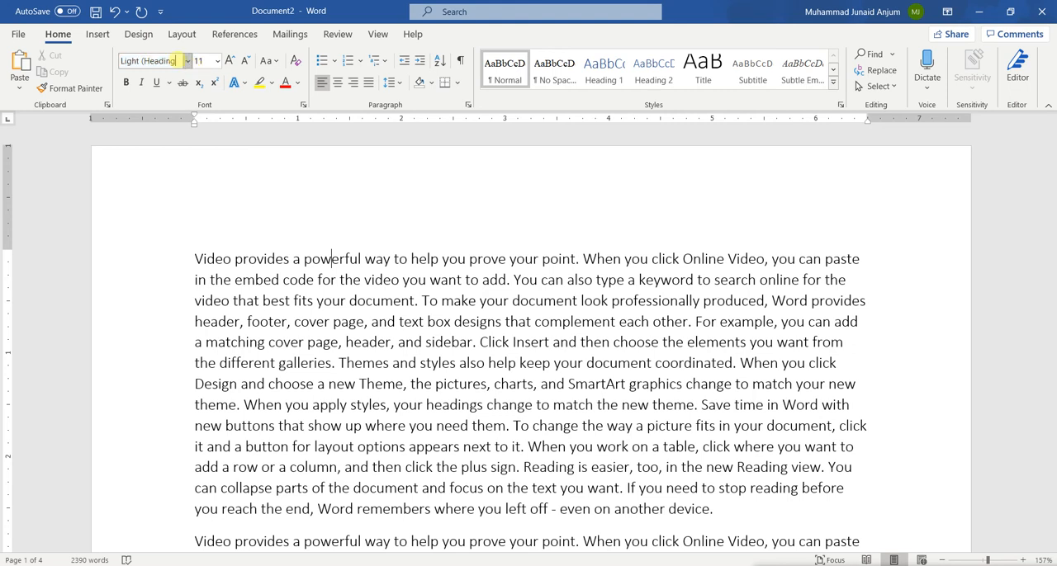
{"action": "key", "text": "BackSpace"}
{"action": "key", "text": "BackSpace"}
{"action": "key", "text": "BackSpace"}
{"action": "key", "text": "BackSpace"}
{"action": "key", "text": "BackSpace"}
{"action": "key", "text": "BackSpace"}
{"action": "key", "text": "BackSpace"}
{"action": "key", "text": "BackSpace"}
{"action": "key", "text": "Return"}
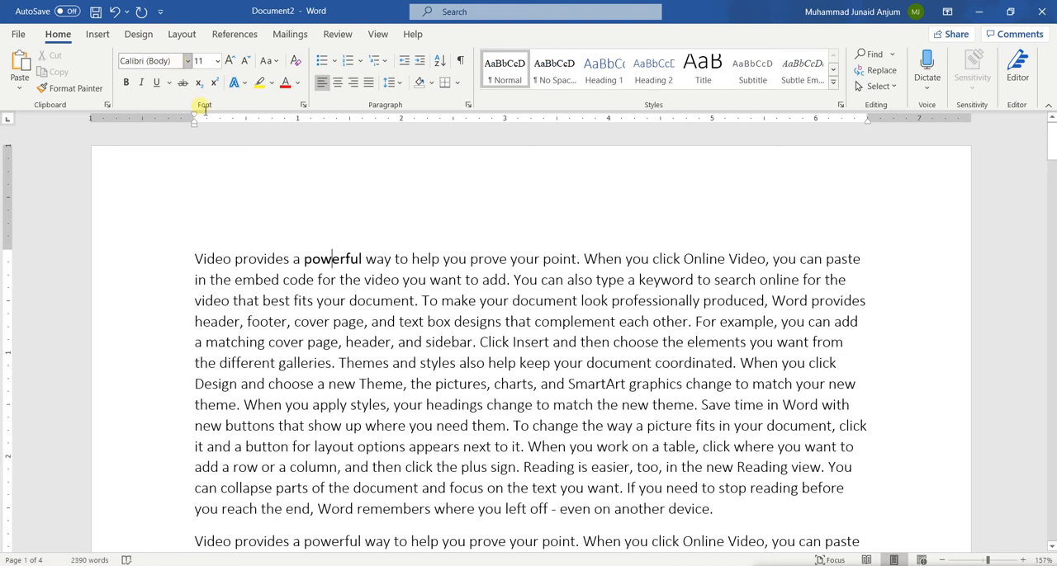
Step: Set the font of the entire document to Calibri and check the text of the following paragraphs
{"action": "key", "text": "ctrl+a"}
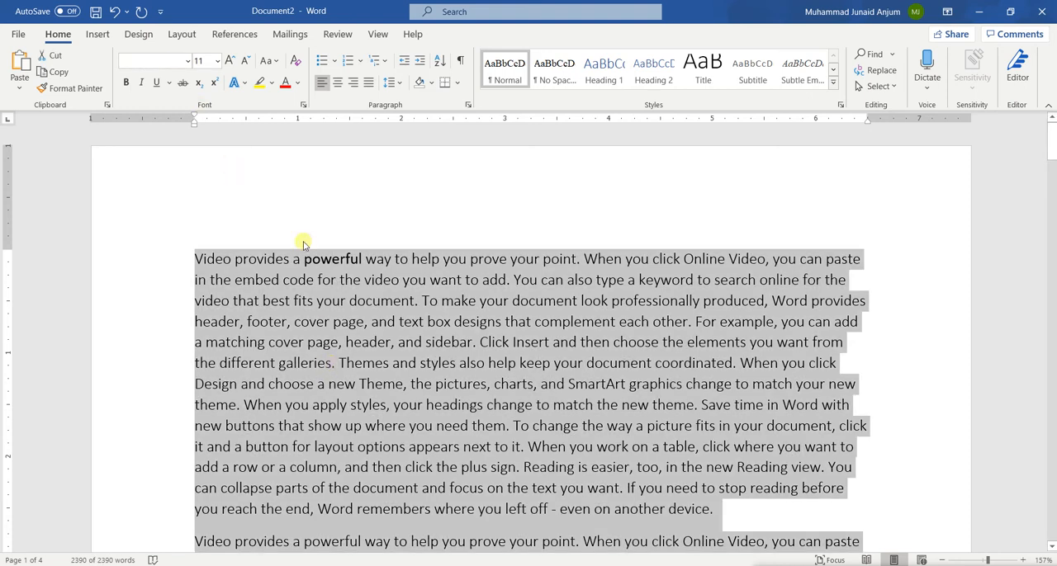
{"action": "left_click", "coordinate": [139, 63]}
{"action": "type", "text": "Ca"}
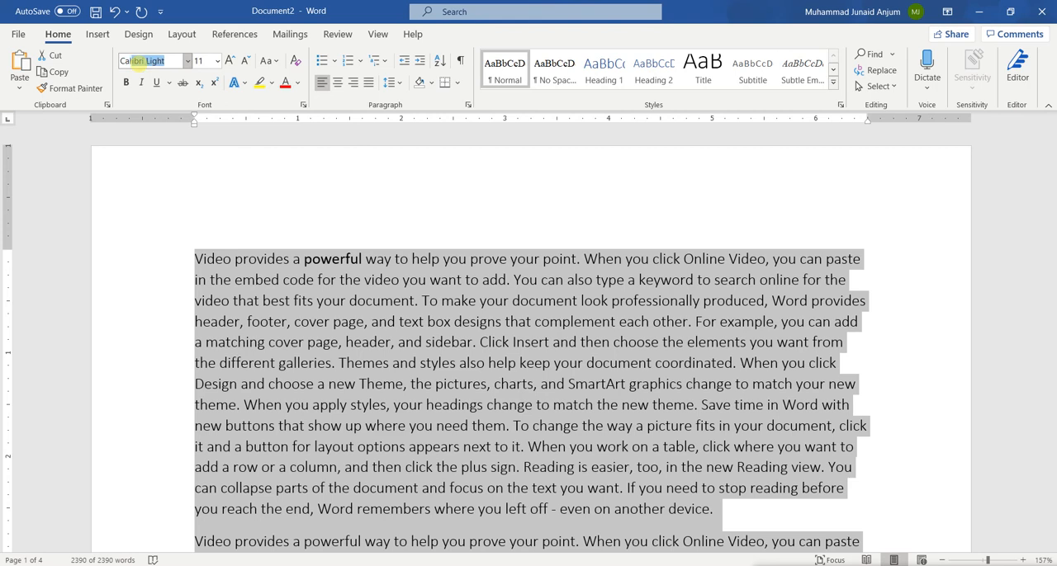
{"action": "type", "text": "lib"}
{"action": "key", "text": "Right"}
{"action": "key", "text": "Return"}
{"action": "left_click", "coordinate": [348, 289]}
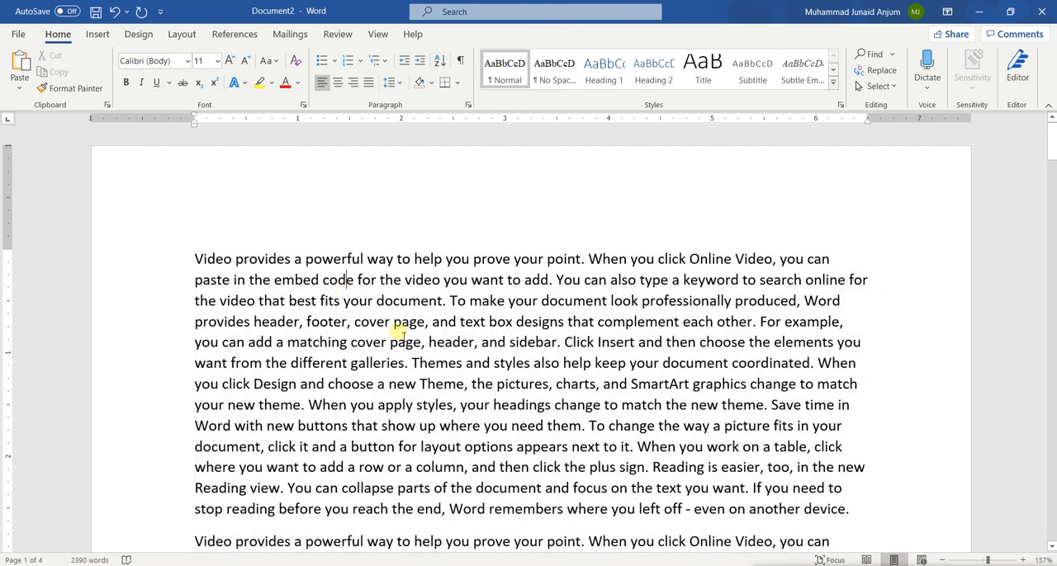
{"action": "scroll", "coordinate": [440, 367], "scroll_direction": "down", "scroll_amount": 3}
{"action": "scroll", "coordinate": [440, 368], "scroll_direction": "down", "scroll_amount": 4}
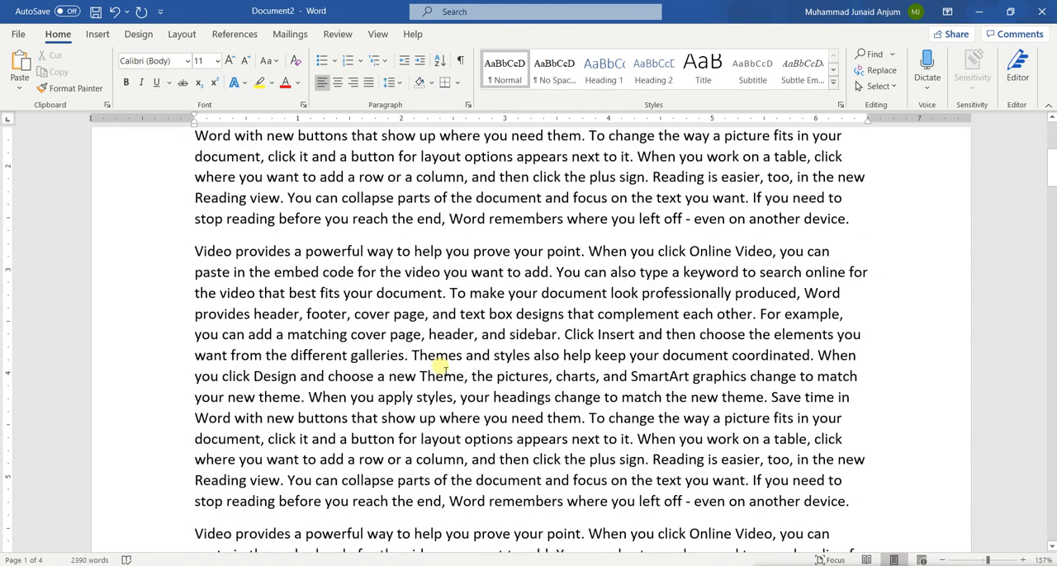
{"action": "scroll", "coordinate": [429, 417], "scroll_direction": "up", "scroll_amount": 7}
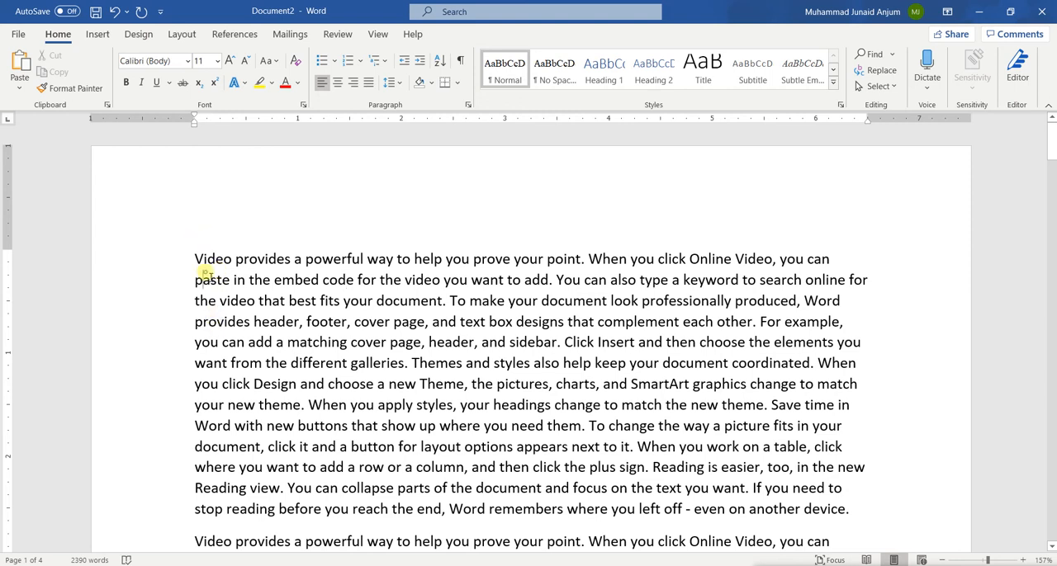
Step: Preview fonts such as Algerian, Comic Sans MS, Embassy BT and Gigi on the first paragraph, and apply Times New Roman to it
{"action": "triple_click", "coordinate": [206, 273]}
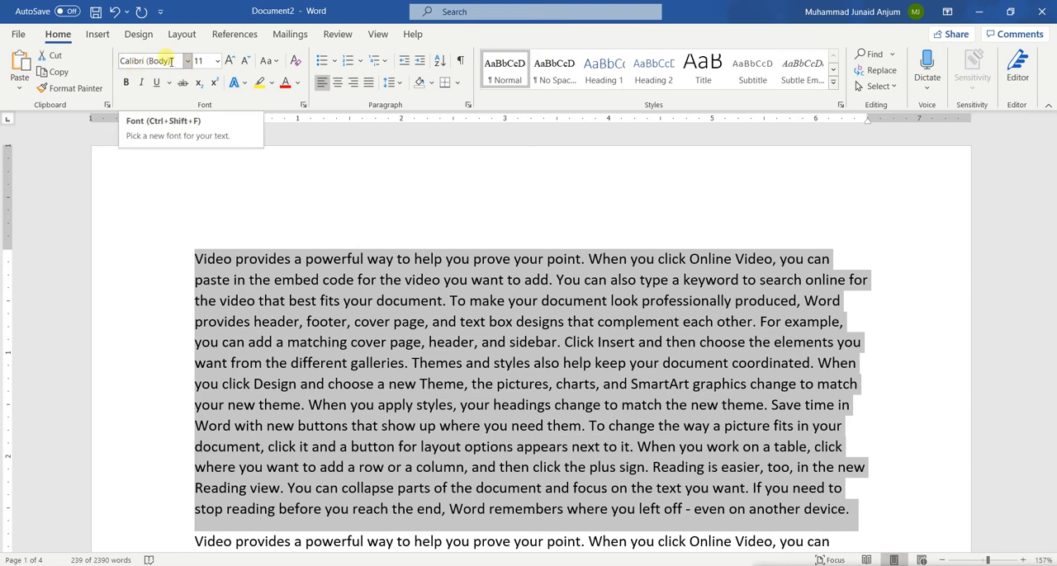
{"action": "left_click", "coordinate": [171, 61]}
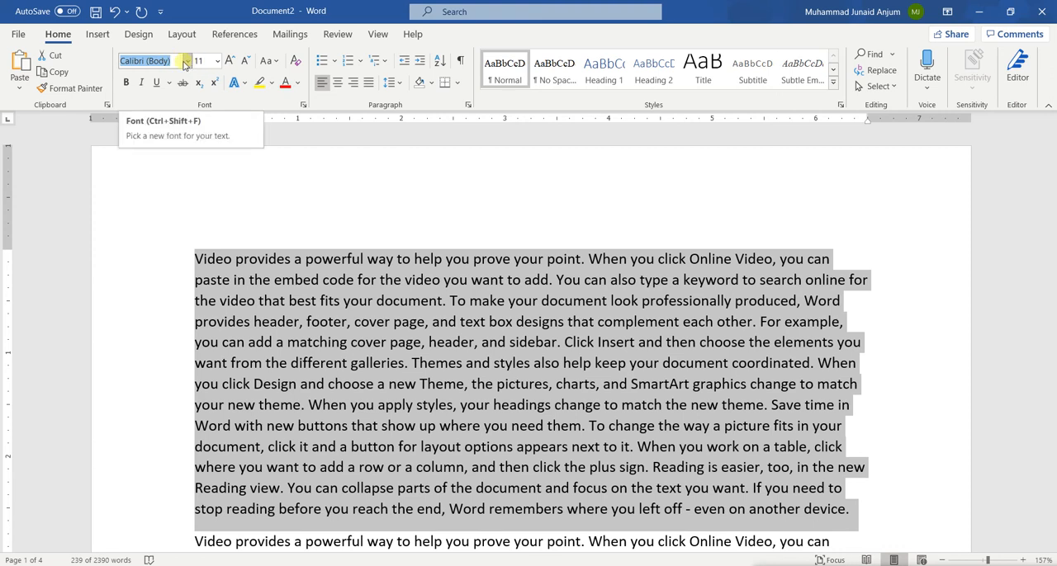
{"action": "left_click", "coordinate": [188, 61]}
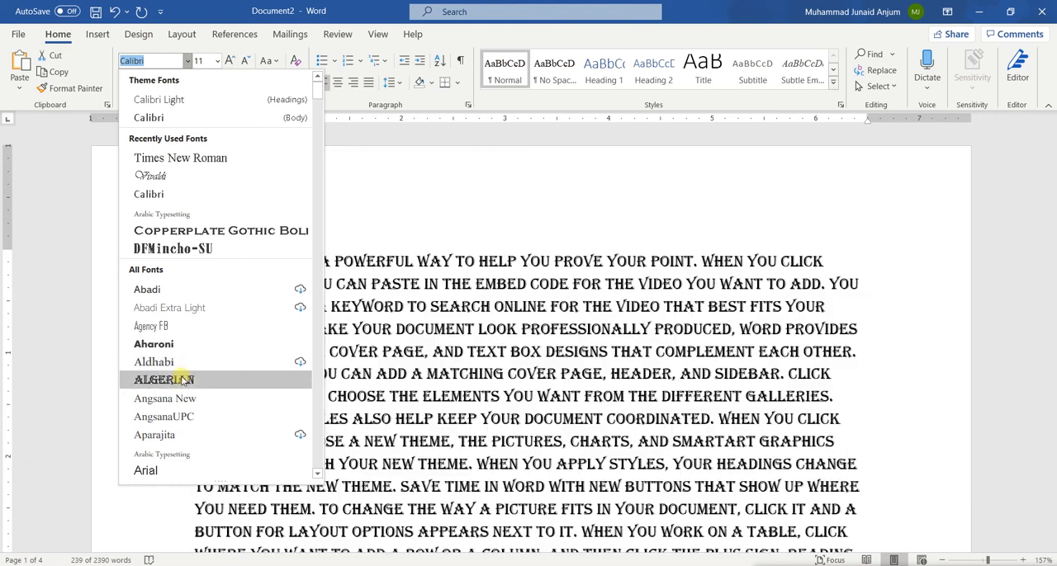
{"action": "scroll", "coordinate": [181, 379], "scroll_direction": "down", "scroll_amount": 6}
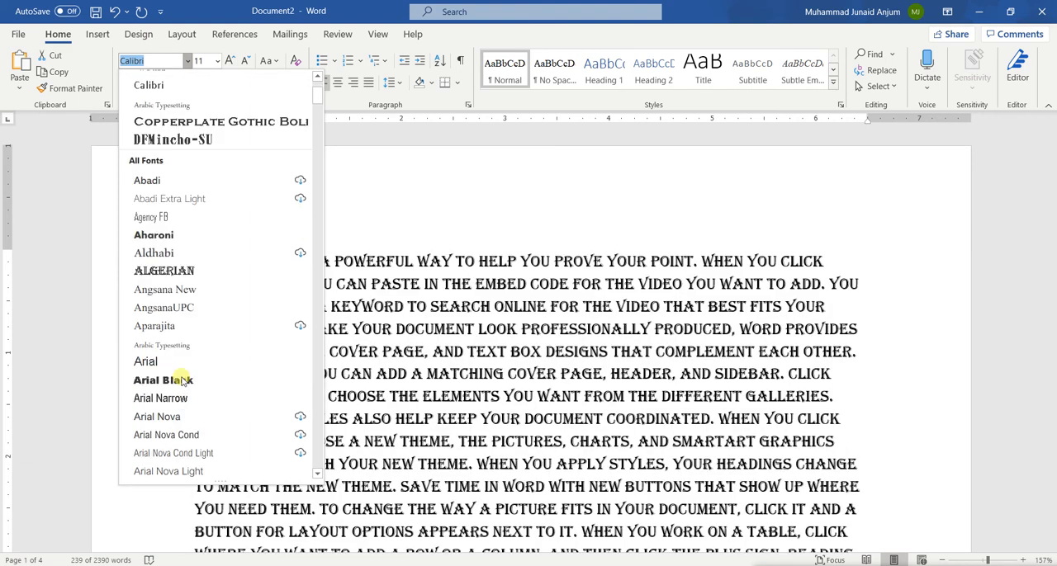
{"action": "scroll", "coordinate": [182, 380], "scroll_direction": "down", "scroll_amount": 20}
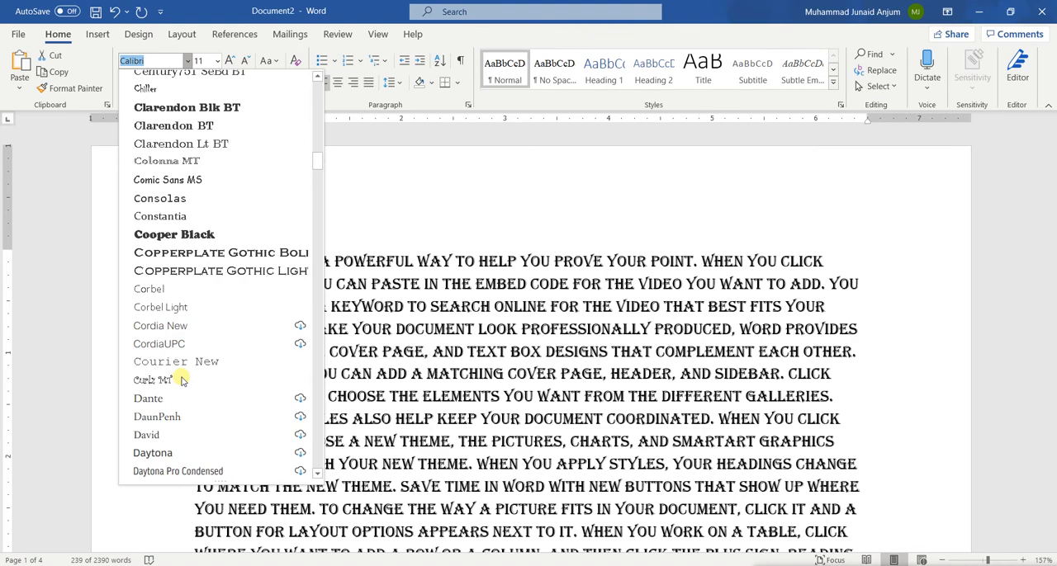
{"action": "scroll", "coordinate": [182, 388], "scroll_direction": "down", "scroll_amount": 1}
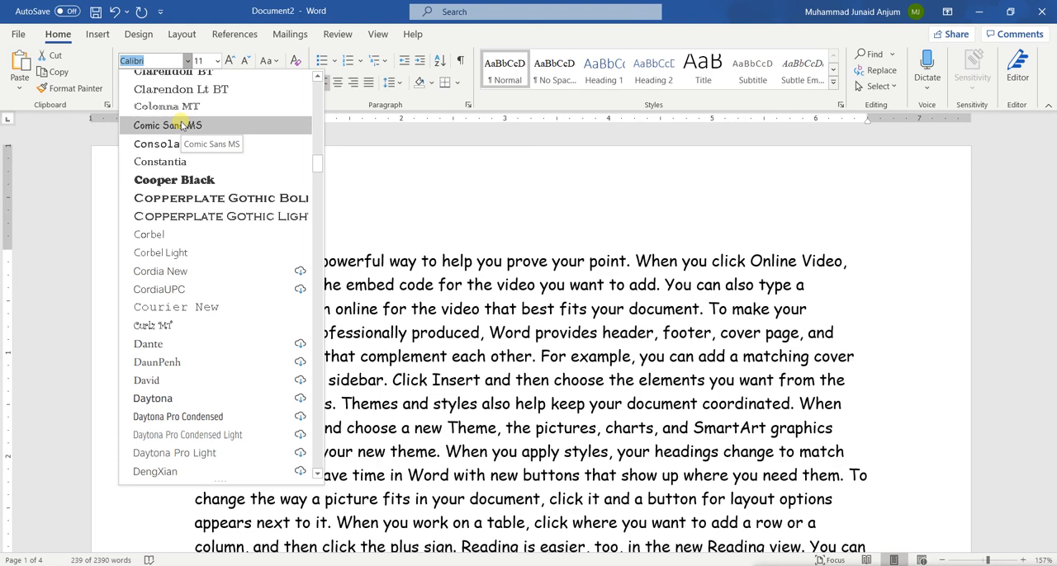
{"action": "scroll", "coordinate": [185, 261], "scroll_direction": "down", "scroll_amount": 2}
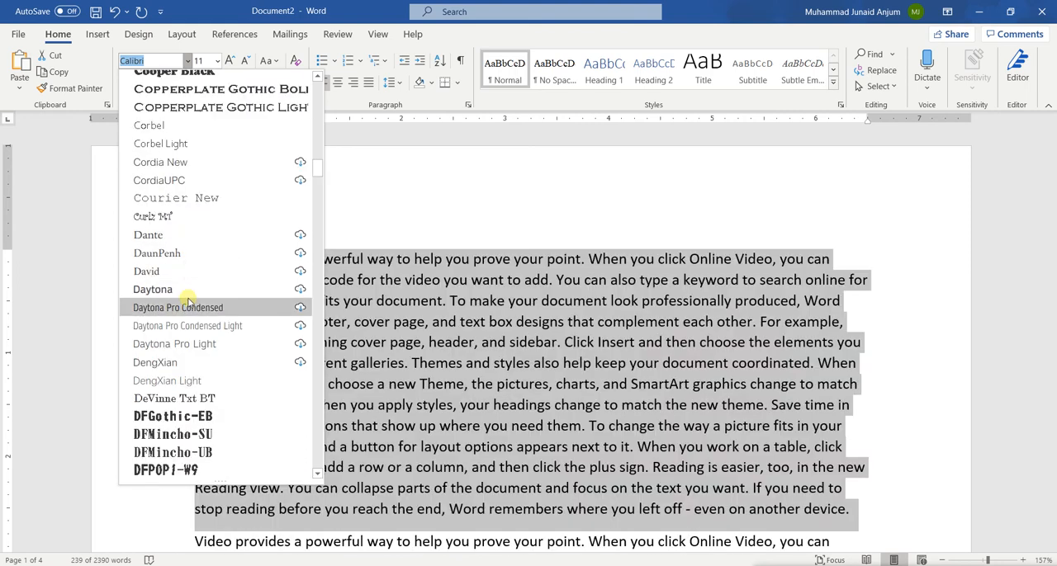
{"action": "scroll", "coordinate": [188, 301], "scroll_direction": "down", "scroll_amount": 2}
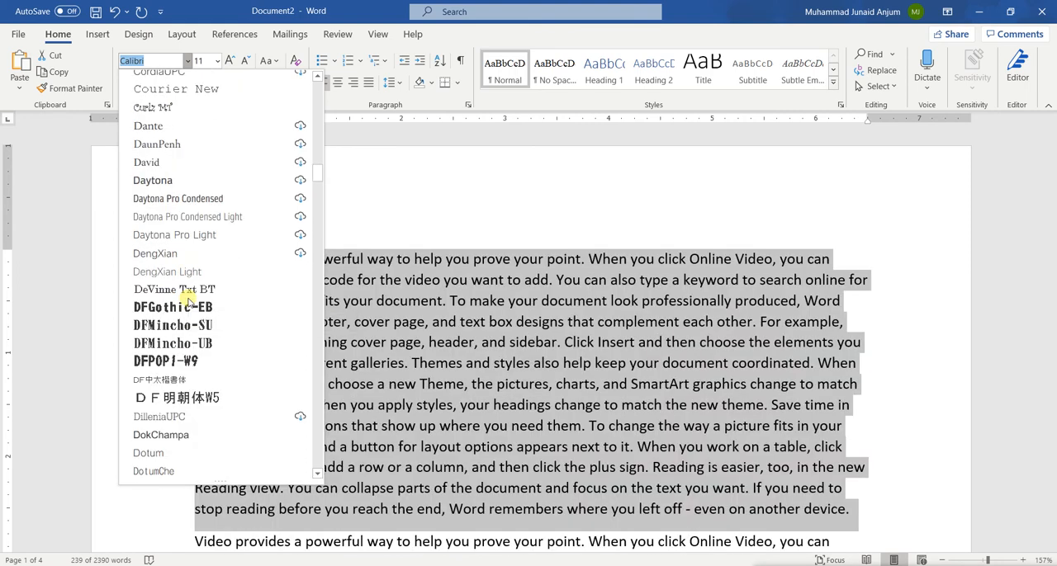
{"action": "scroll", "coordinate": [189, 301], "scroll_direction": "down", "scroll_amount": 1}
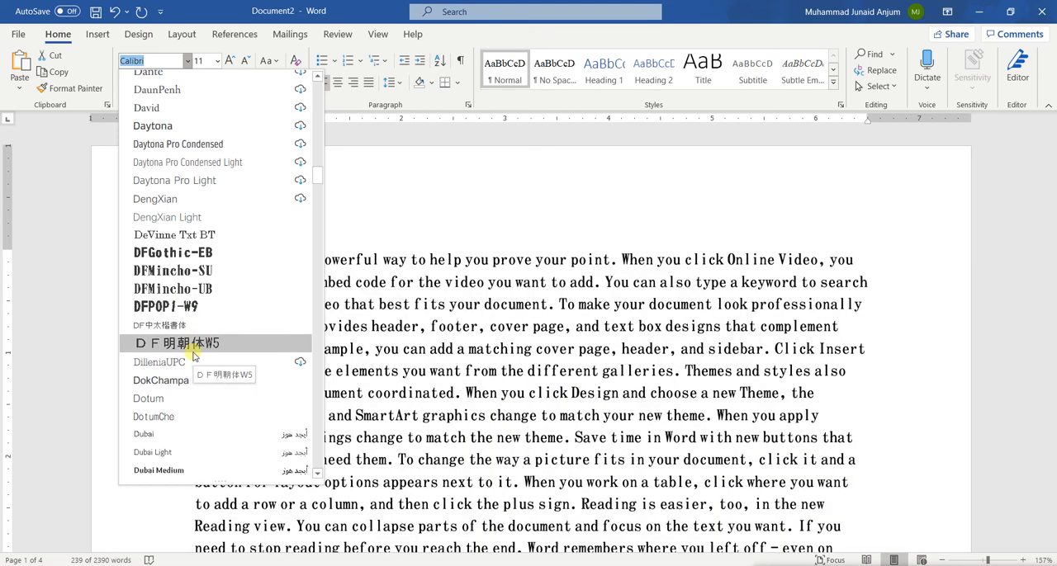
{"action": "scroll", "coordinate": [194, 354], "scroll_direction": "down", "scroll_amount": 1}
{"action": "scroll", "coordinate": [192, 355], "scroll_direction": "down", "scroll_amount": 2}
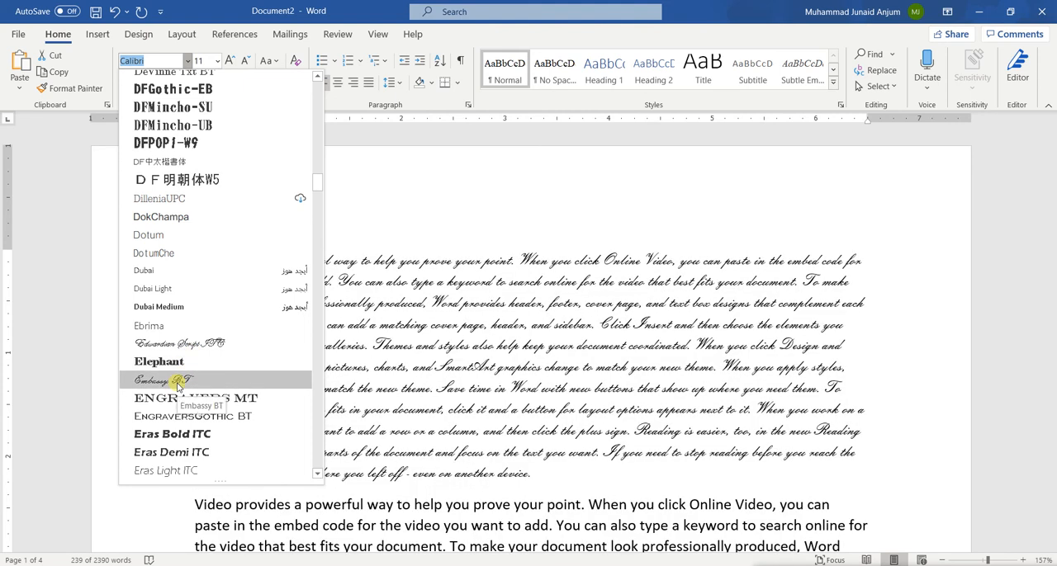
{"action": "scroll", "coordinate": [178, 384], "scroll_direction": "down", "scroll_amount": 9}
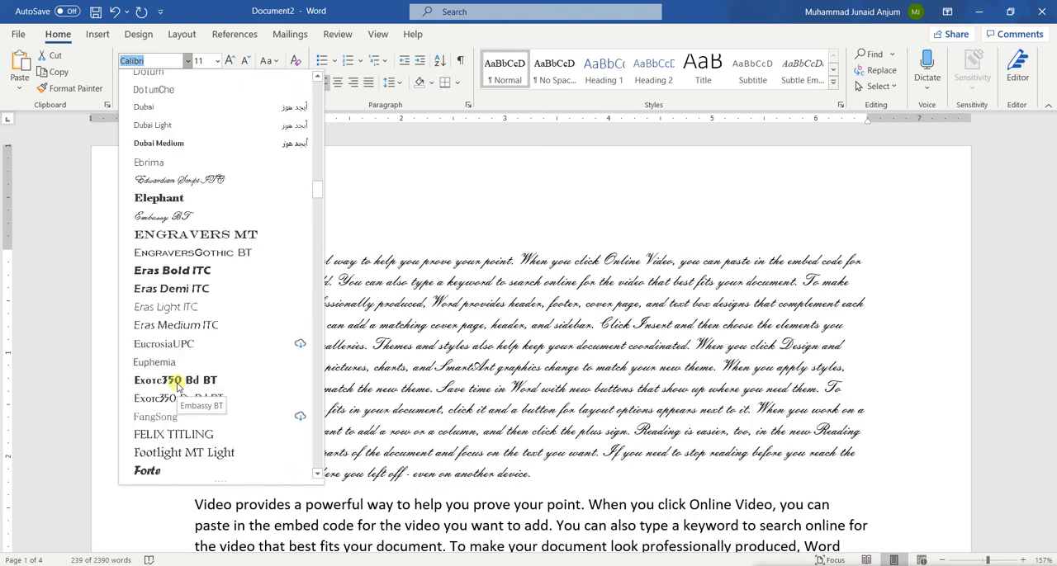
{"action": "scroll", "coordinate": [177, 385], "scroll_direction": "down", "scroll_amount": 10}
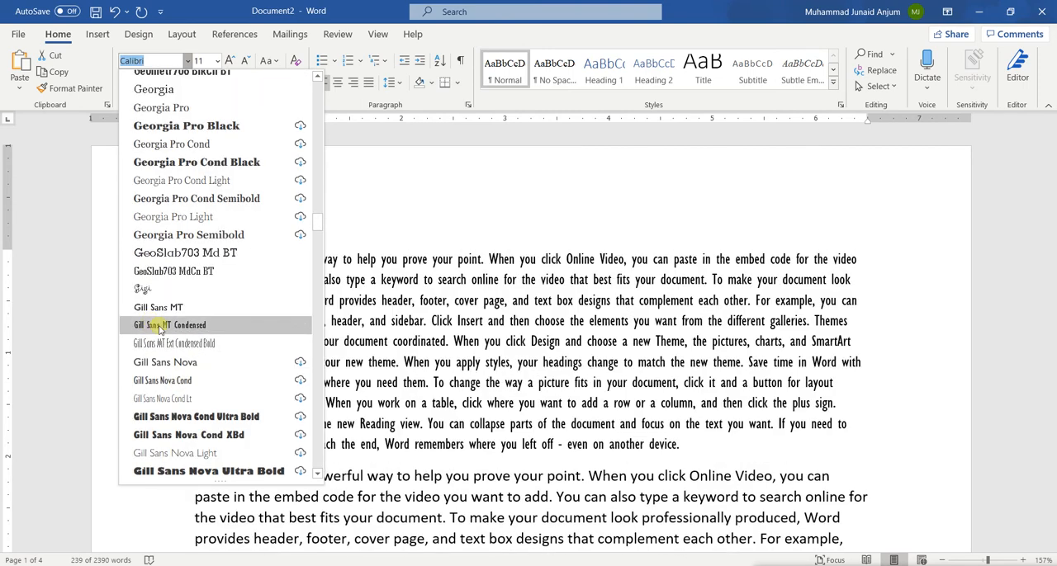
{"action": "scroll", "coordinate": [165, 396], "scroll_direction": "down", "scroll_amount": 1}
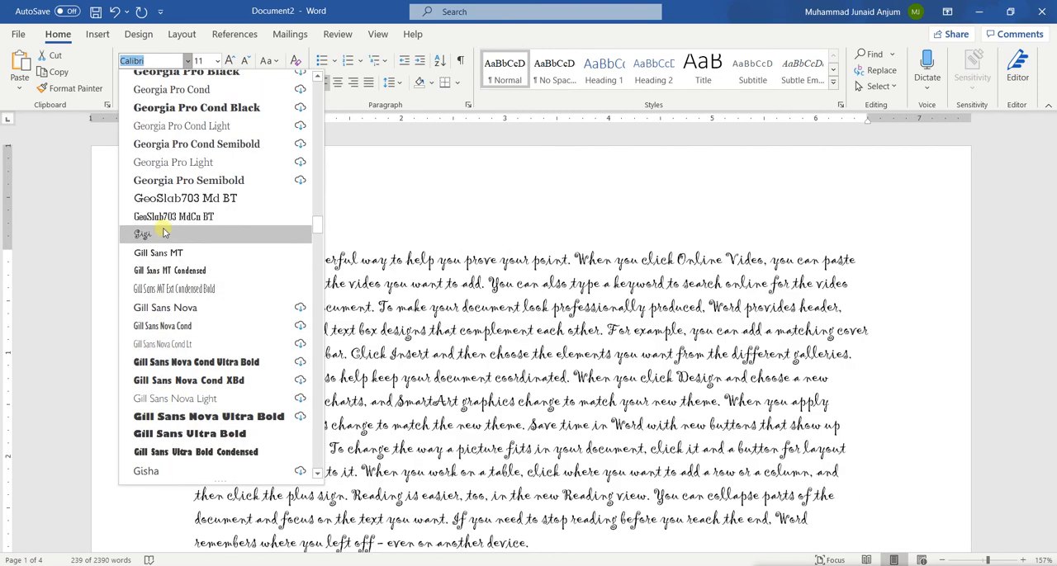
{"action": "scroll", "coordinate": [163, 234], "scroll_direction": "down", "scroll_amount": 12}
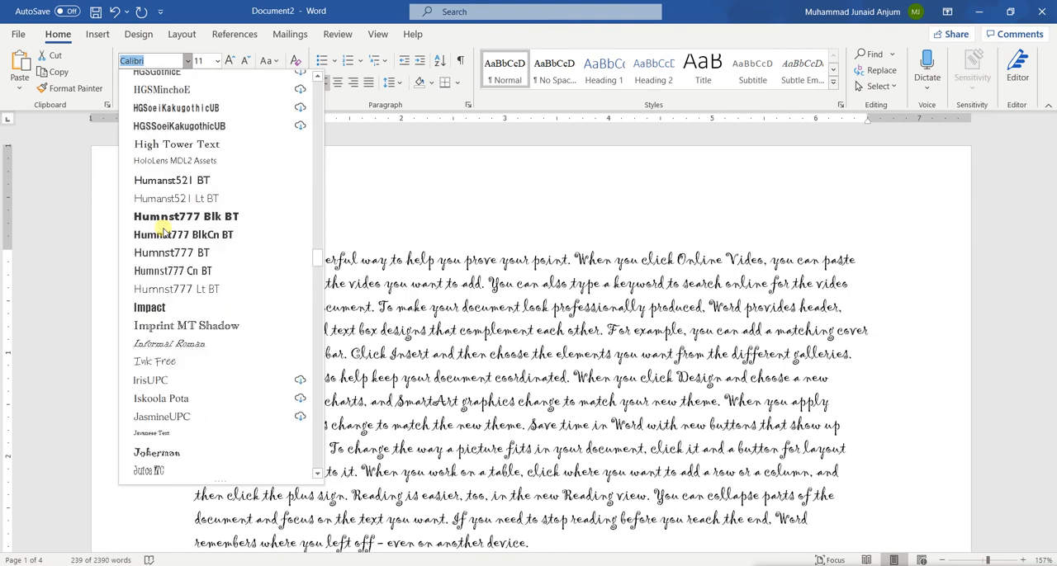
{"action": "scroll", "coordinate": [163, 231], "scroll_direction": "down", "scroll_amount": 9}
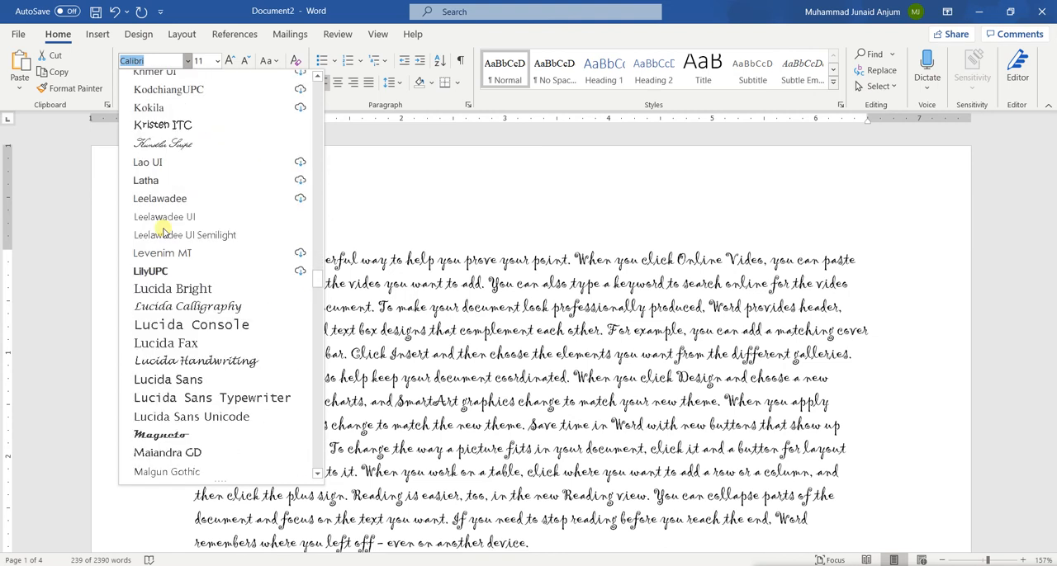
{"action": "scroll", "coordinate": [163, 231], "scroll_direction": "down", "scroll_amount": 6}
{"action": "scroll", "coordinate": [163, 234], "scroll_direction": "down", "scroll_amount": 20}
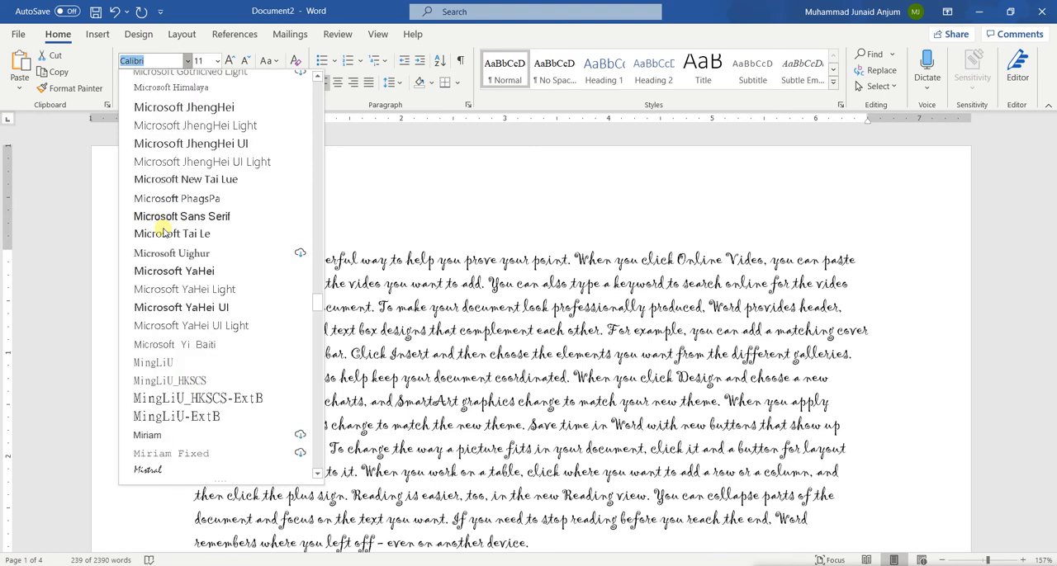
{"action": "scroll", "coordinate": [163, 231], "scroll_direction": "down", "scroll_amount": 2}
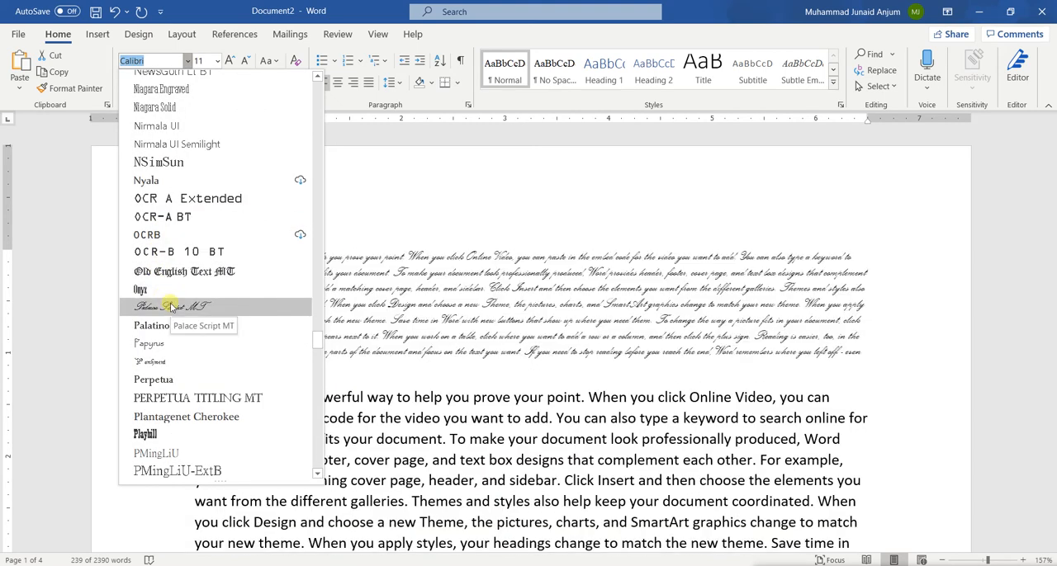
{"action": "scroll", "coordinate": [171, 307], "scroll_direction": "down", "scroll_amount": 8}
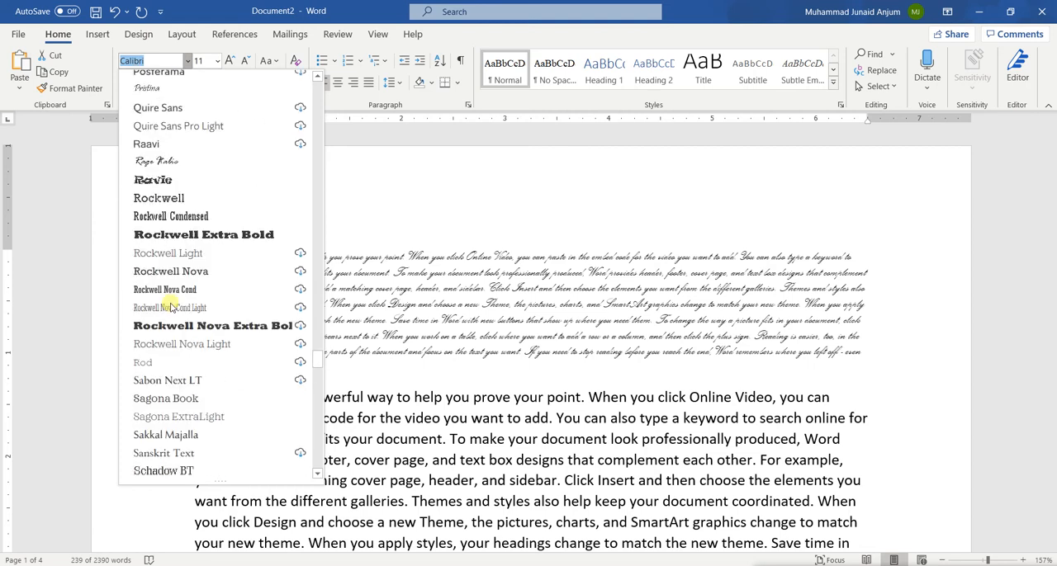
{"action": "scroll", "coordinate": [171, 308], "scroll_direction": "down", "scroll_amount": 20}
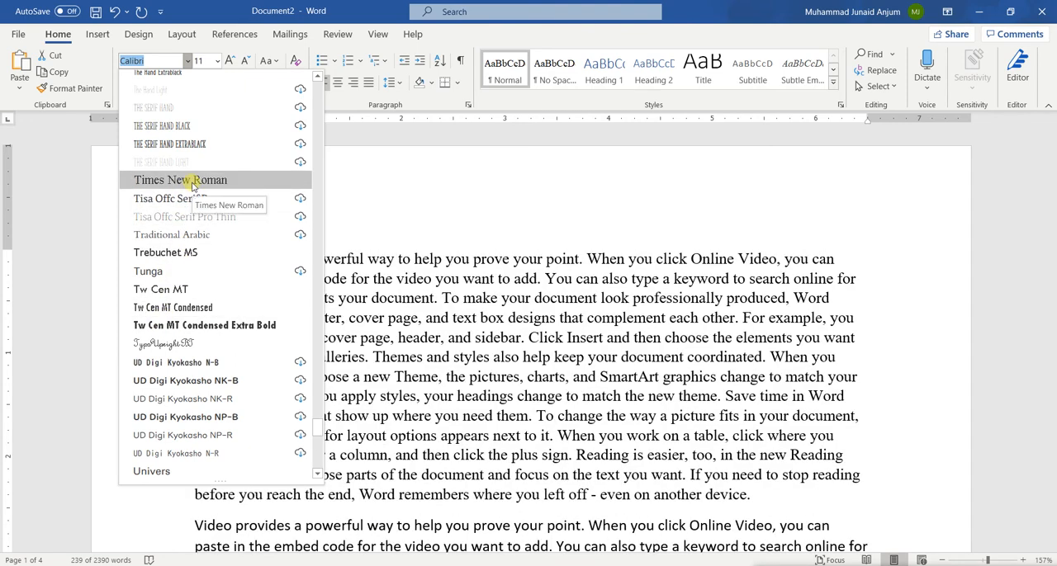
{"action": "left_click", "coordinate": [193, 181]}
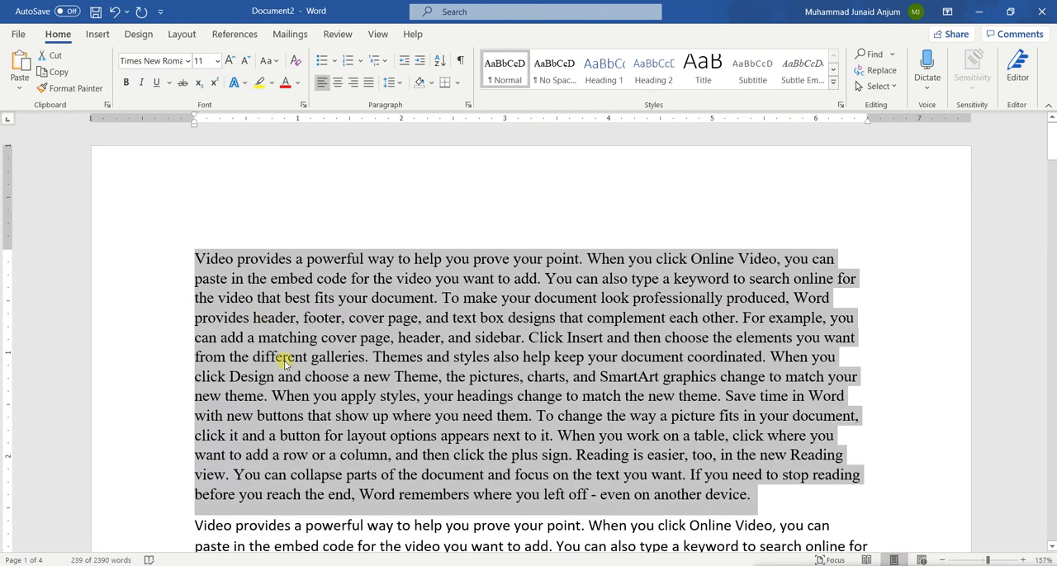
{"action": "left_click", "coordinate": [285, 358]}
{"action": "scroll", "coordinate": [284, 359], "scroll_direction": "down", "scroll_amount": 3}
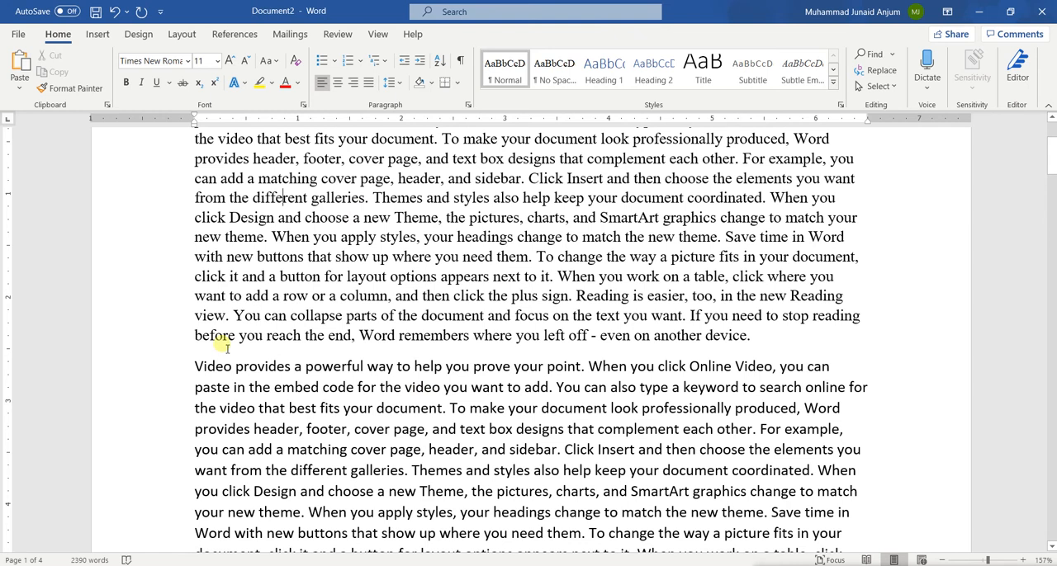
{"action": "left_click_drag", "start_coordinate": [230, 218], "coordinate": [450, 295]}
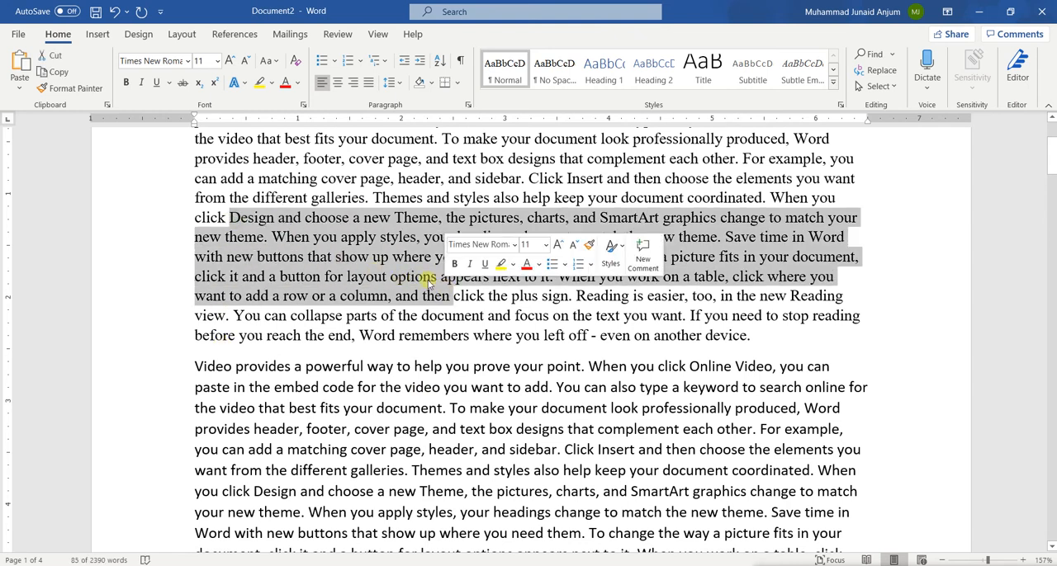
{"action": "left_click", "coordinate": [411, 238]}
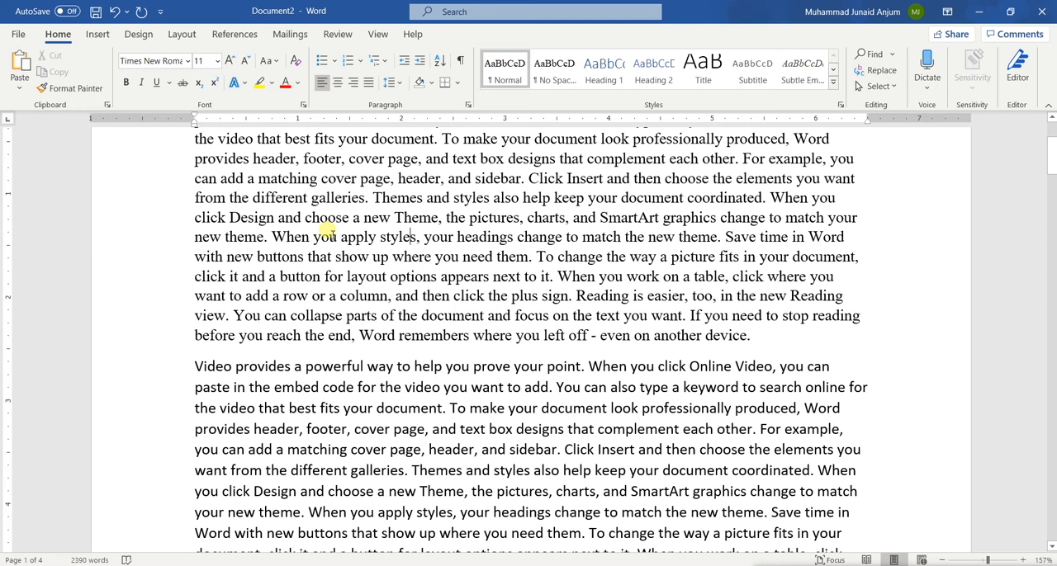
{"action": "scroll", "coordinate": [325, 231], "scroll_direction": "up", "scroll_amount": 3}
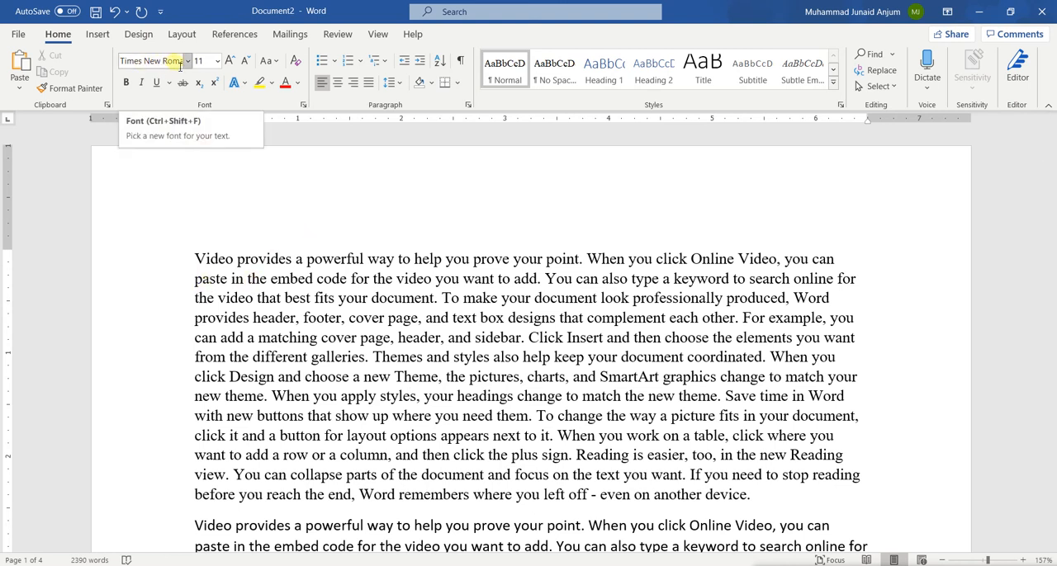
Step: Change the font of the entire first paragraph to Calibri Light (Headings) and compare it with the paragraphs below
{"action": "double_click", "coordinate": [380, 322]}
{"action": "triple_click", "coordinate": [382, 325]}
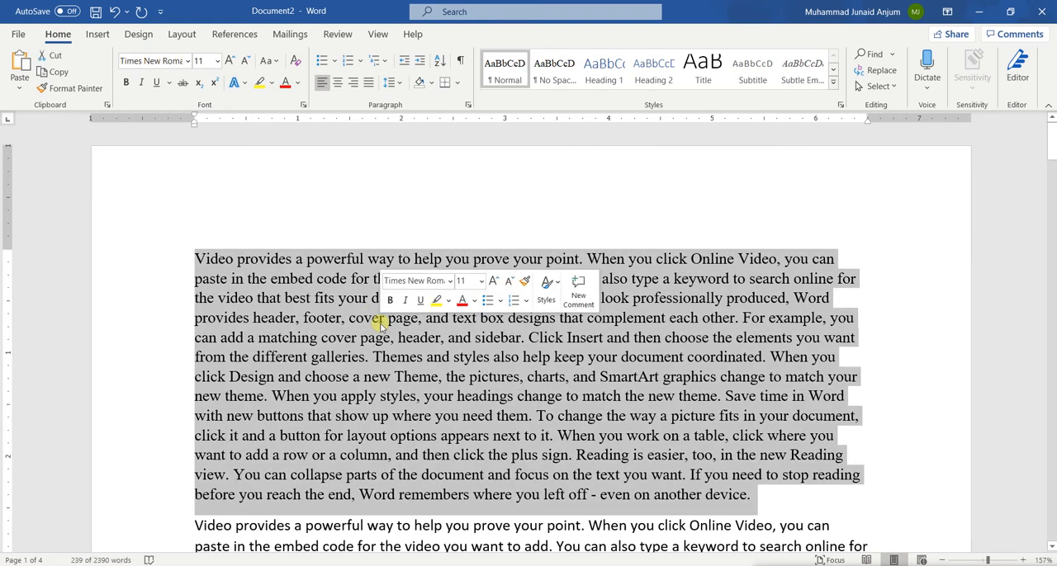
{"action": "left_click", "coordinate": [154, 63]}
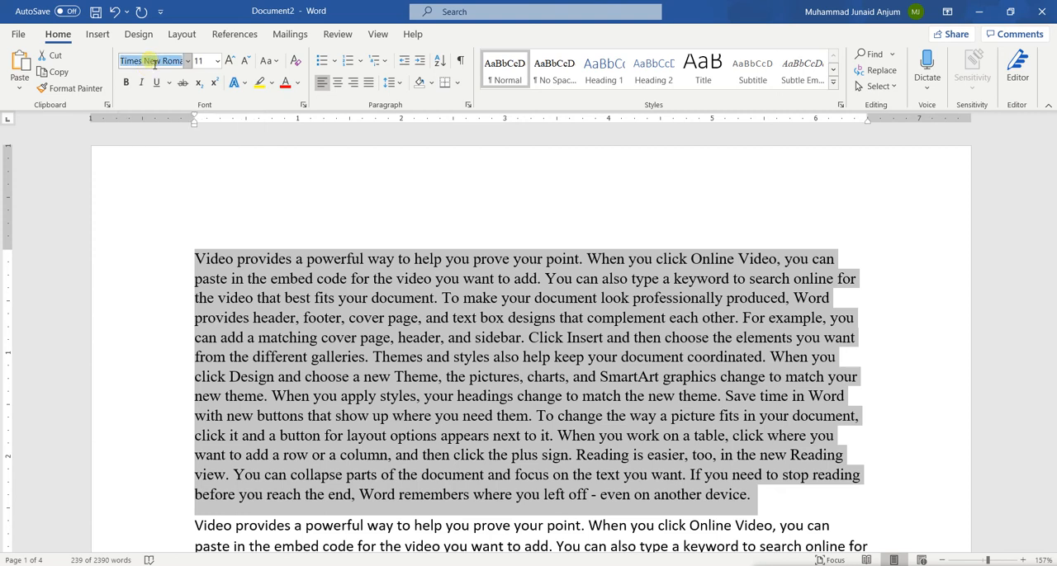
{"action": "type", "text": "Calib"}
{"action": "key", "text": "Return"}
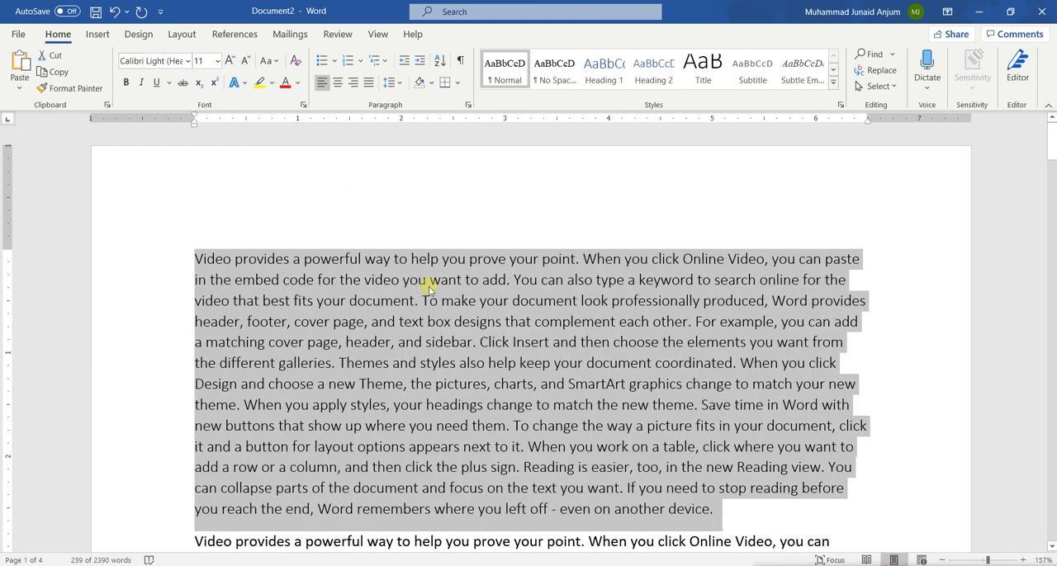
{"action": "left_click", "coordinate": [442, 301]}
{"action": "scroll", "coordinate": [444, 300], "scroll_direction": "down", "scroll_amount": 1}
{"action": "scroll", "coordinate": [447, 305], "scroll_direction": "down", "scroll_amount": 5}
{"action": "scroll", "coordinate": [447, 305], "scroll_direction": "up", "scroll_amount": 6}
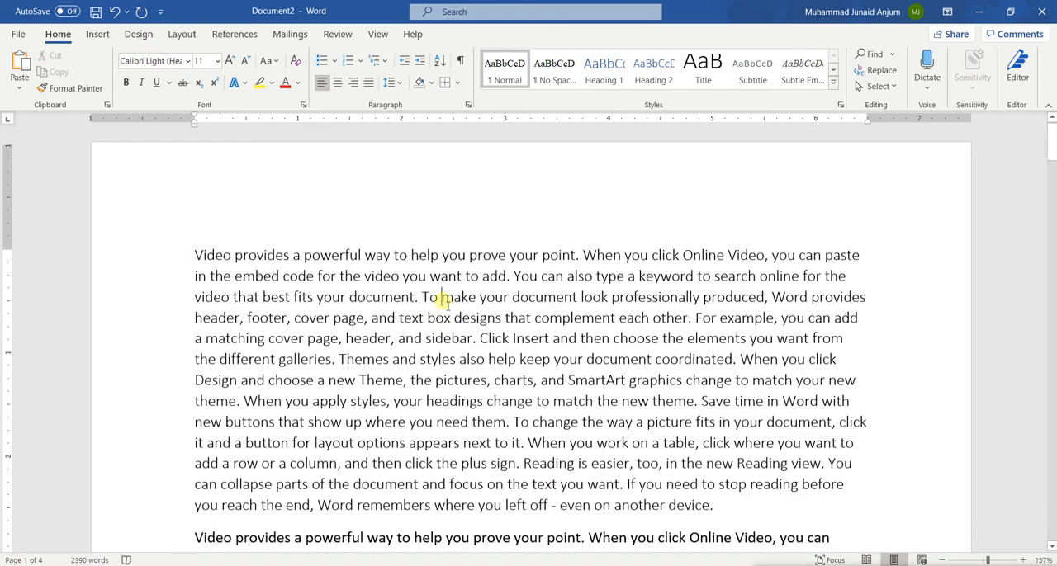
{"action": "scroll", "coordinate": [447, 305], "scroll_direction": "down", "scroll_amount": 3}
{"action": "scroll", "coordinate": [443, 303], "scroll_direction": "down", "scroll_amount": 1}
{"action": "scroll", "coordinate": [443, 304], "scroll_direction": "up", "scroll_amount": 4}
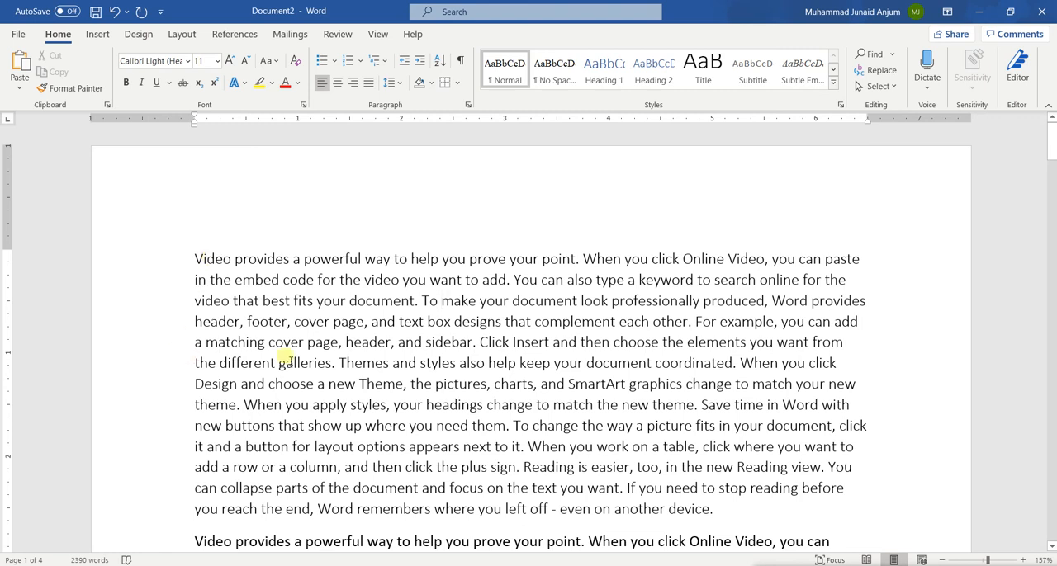
Step: Set the font size of the word "Video" at the start of the first paragraph to 72
{"action": "double_click", "coordinate": [222, 259]}
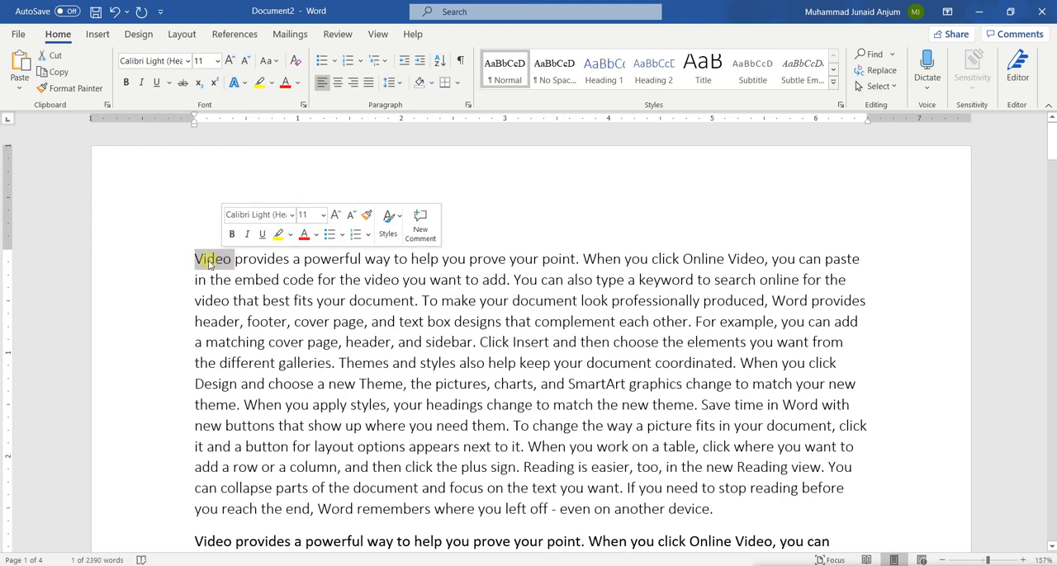
{"action": "left_click", "coordinate": [216, 62]}
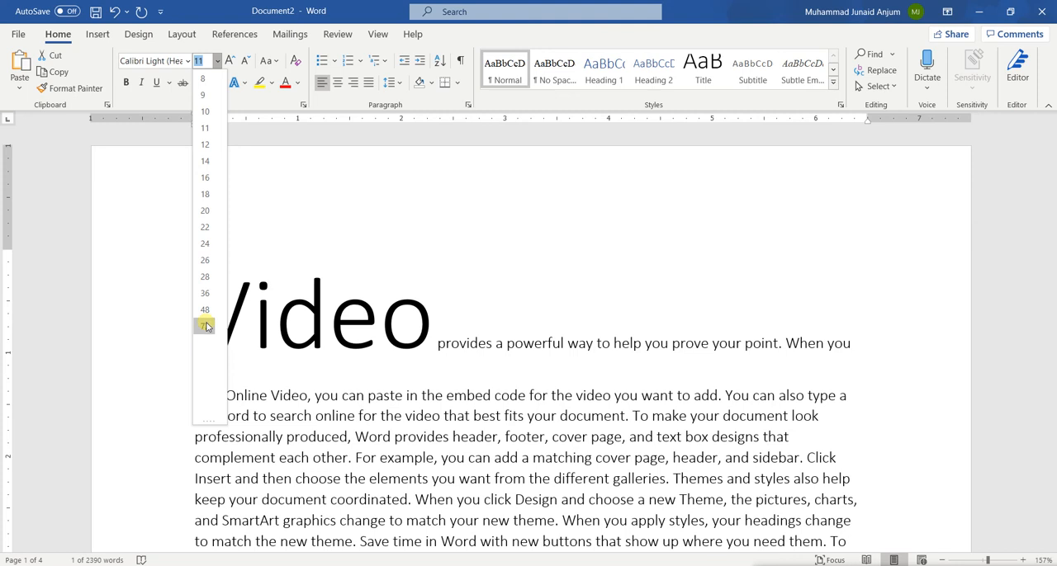
{"action": "left_click", "coordinate": [205, 326]}
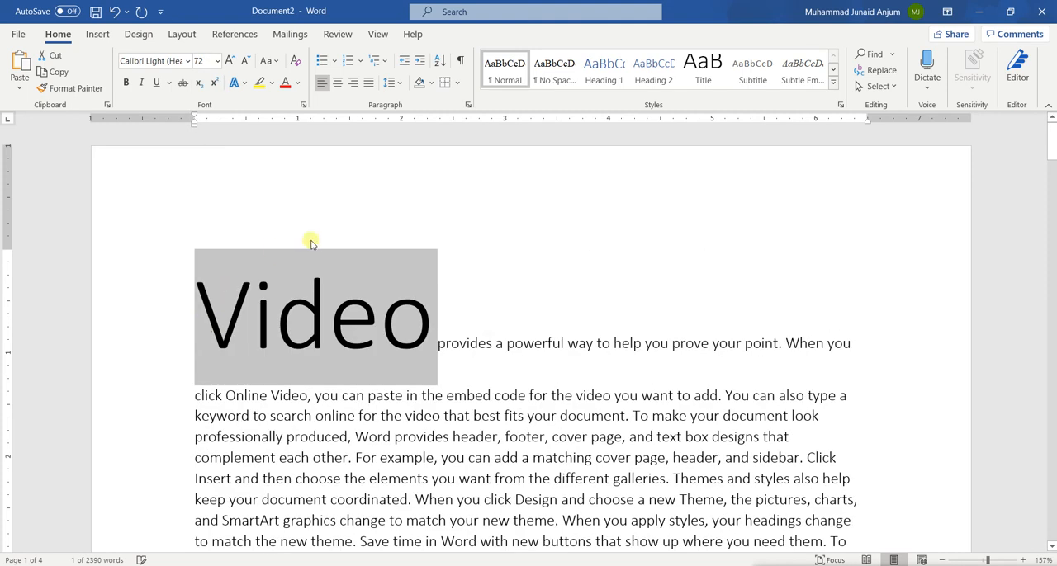
Step: Set a custom font size of 150 for the word "Video" and review the preset font sizes without choosing one
{"action": "left_click", "coordinate": [204, 63]}
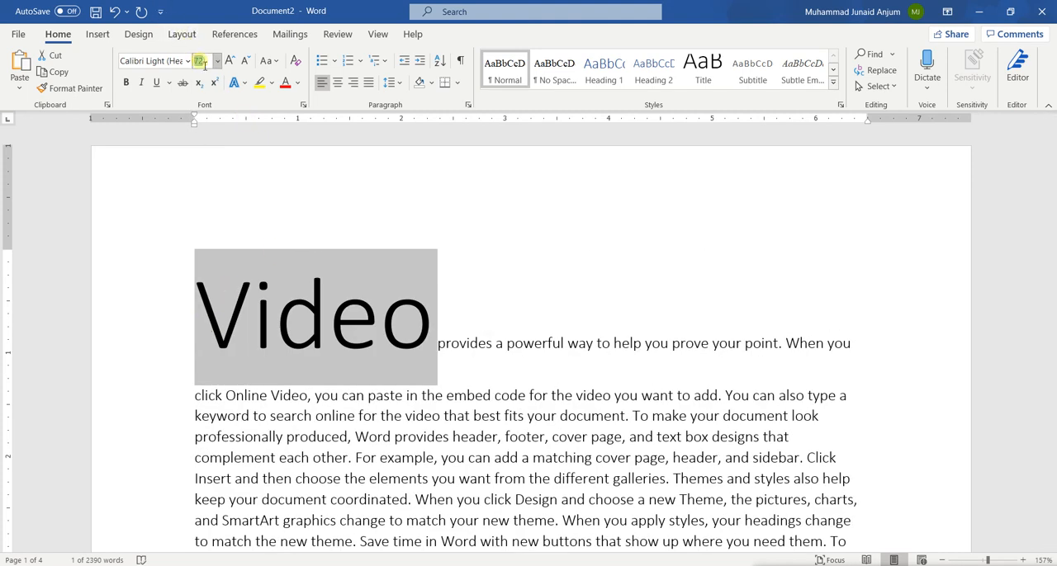
{"action": "type", "text": "150"}
{"action": "key", "text": "Return"}
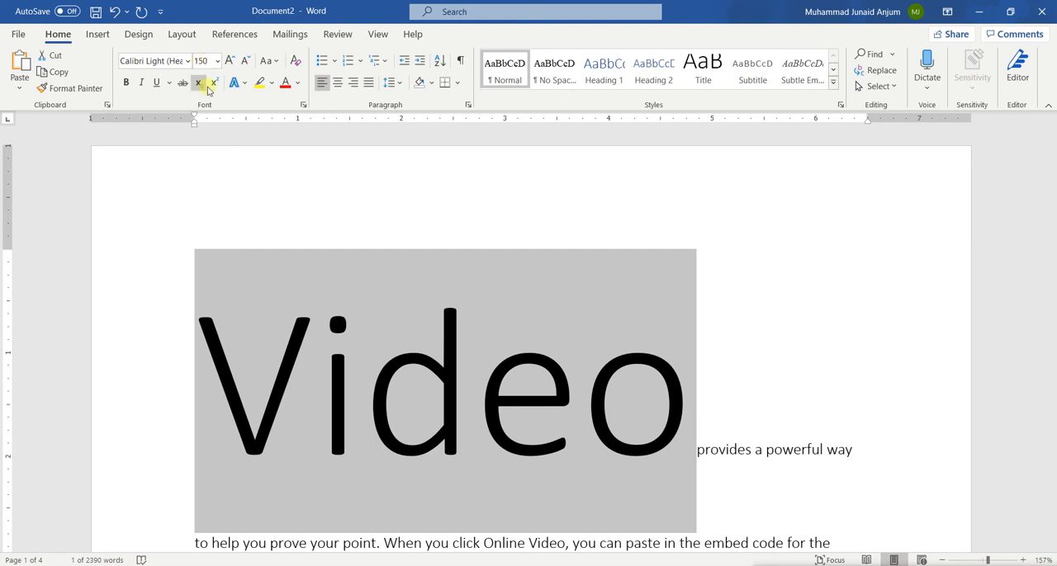
{"action": "left_click", "coordinate": [213, 63]}
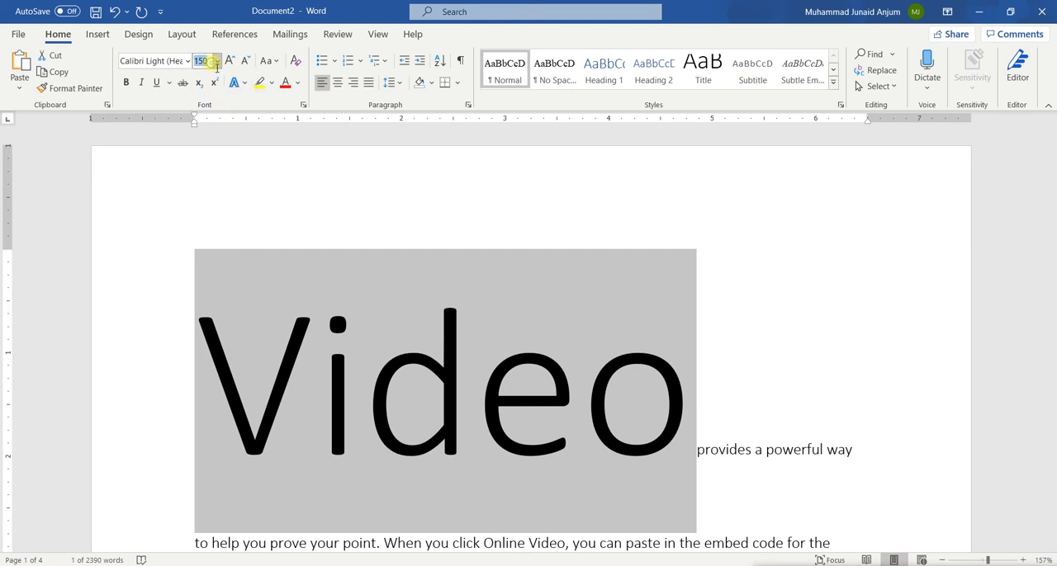
{"action": "left_click", "coordinate": [218, 61]}
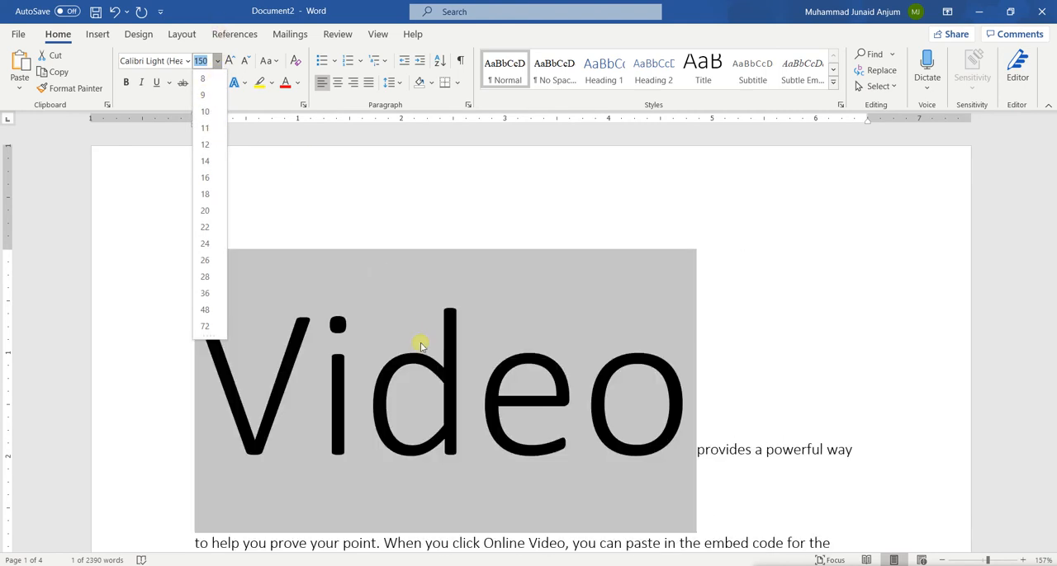
{"action": "left_click", "coordinate": [419, 344]}
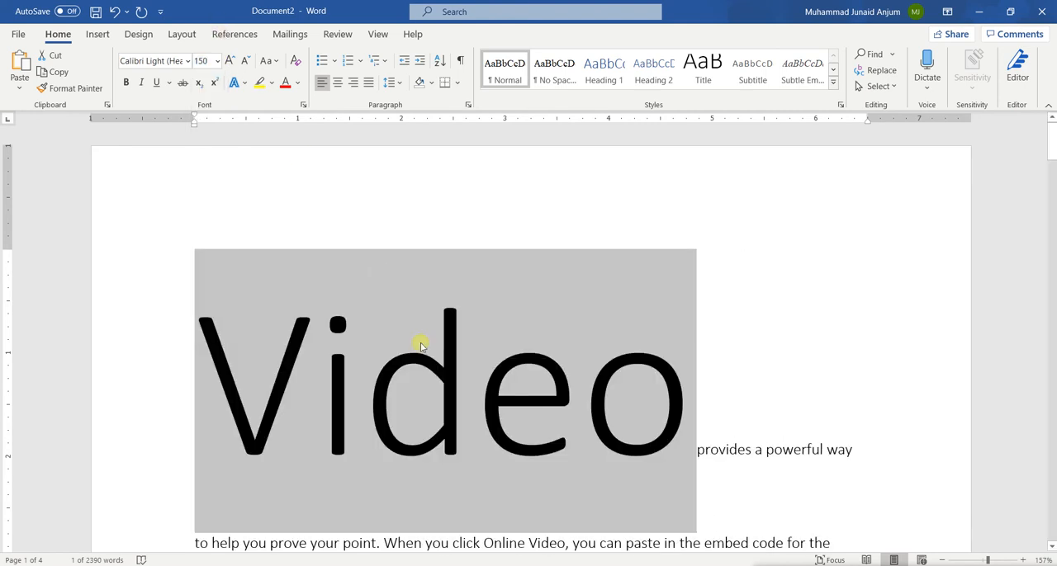
Step: Increase the font size of the word "Video" in increments up to 250
{"action": "left_click", "coordinate": [231, 63]}
{"action": "left_click", "coordinate": [231, 63]}
{"action": "left_click", "coordinate": [231, 63]}
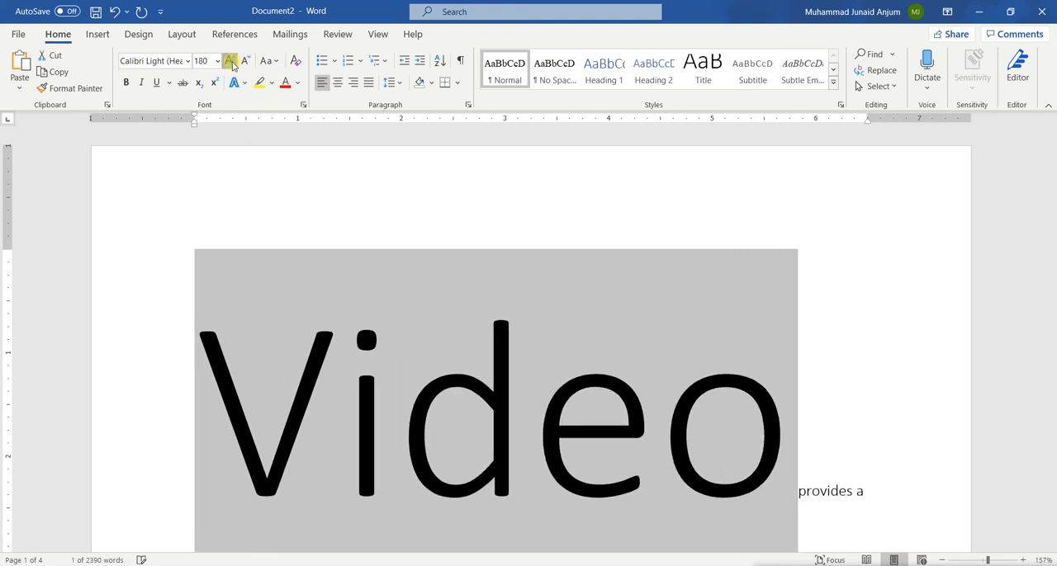
{"action": "left_click", "coordinate": [232, 63]}
{"action": "left_click", "coordinate": [232, 63]}
{"action": "left_click", "coordinate": [231, 63]}
{"action": "left_click", "coordinate": [231, 63]}
{"action": "left_click", "coordinate": [231, 63]}
{"action": "left_click", "coordinate": [231, 63]}
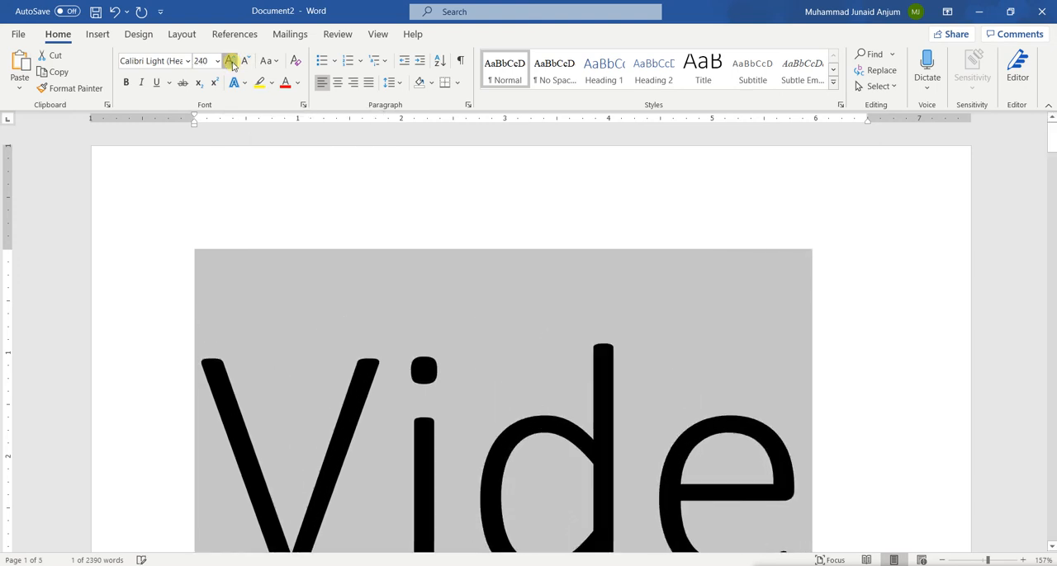
{"action": "left_click", "coordinate": [231, 62]}
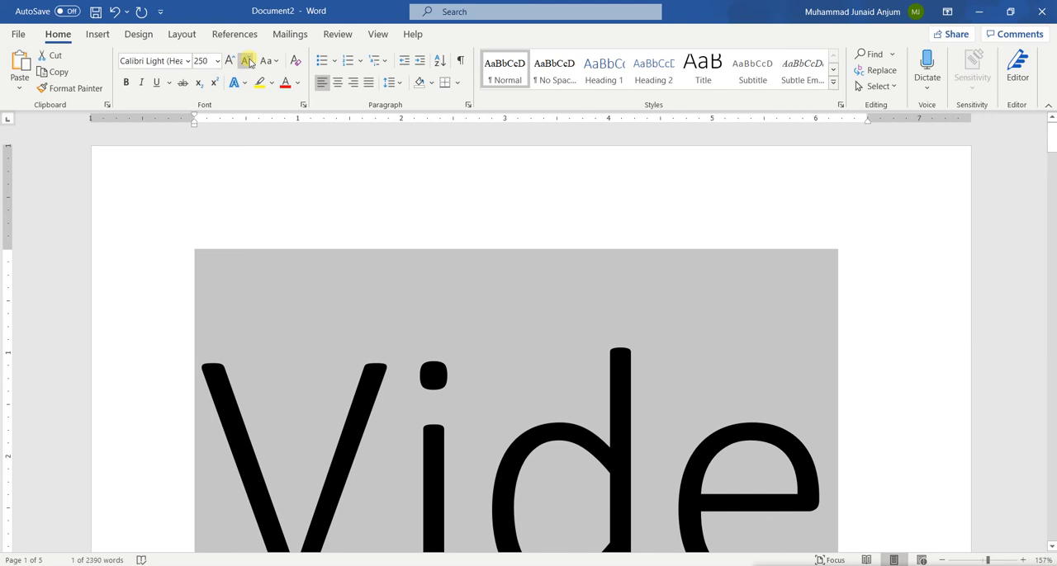
Step: Decrease the font size of the word "Video" in increments down to 11 and deselect it
{"action": "left_click", "coordinate": [248, 63]}
{"action": "left_click", "coordinate": [248, 63]}
{"action": "left_click", "coordinate": [247, 63]}
{"action": "left_click", "coordinate": [248, 62]}
{"action": "left_click", "coordinate": [247, 62]}
{"action": "left_click", "coordinate": [248, 63]}
{"action": "left_click", "coordinate": [248, 63]}
{"action": "left_click", "coordinate": [248, 63]}
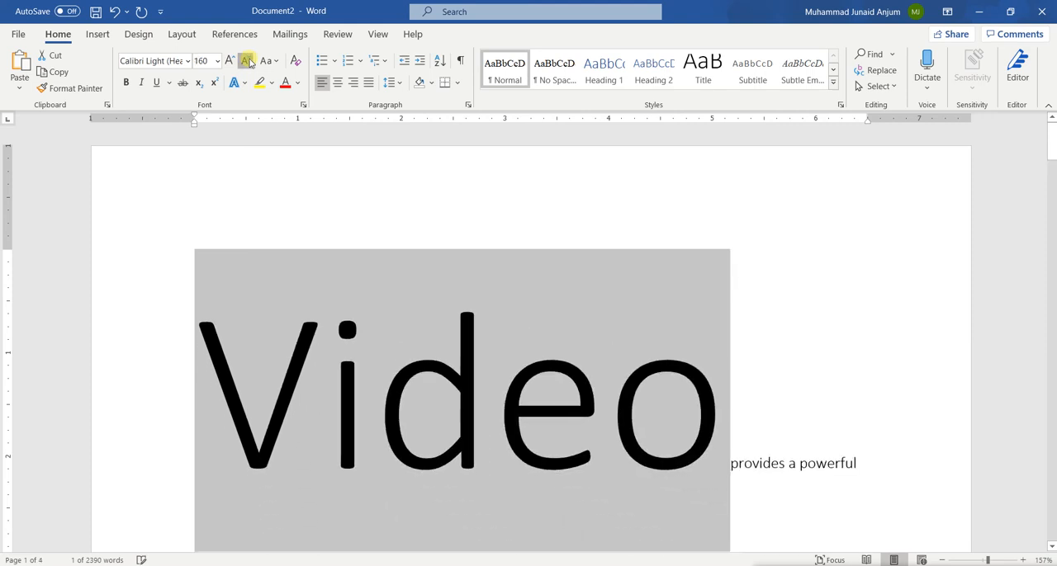
{"action": "left_click", "coordinate": [248, 63]}
{"action": "left_click", "coordinate": [248, 62]}
{"action": "left_click", "coordinate": [248, 63]}
{"action": "left_click", "coordinate": [247, 63]}
{"action": "left_click", "coordinate": [248, 62]}
{"action": "left_click", "coordinate": [248, 63]}
{"action": "left_click", "coordinate": [247, 63]}
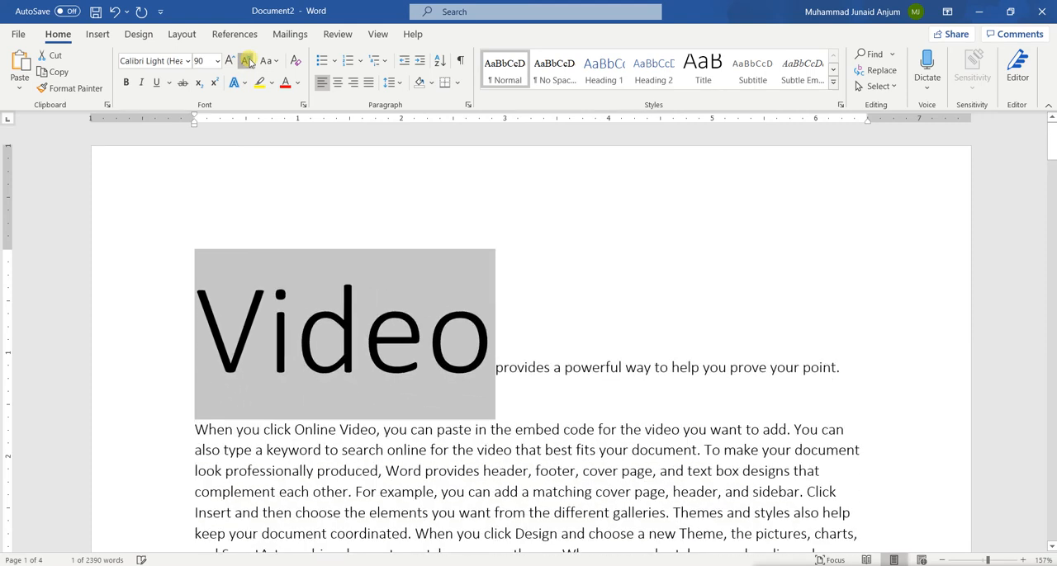
{"action": "left_click", "coordinate": [247, 63]}
{"action": "left_click", "coordinate": [248, 63]}
{"action": "left_click", "coordinate": [247, 62]}
{"action": "left_click", "coordinate": [247, 63]}
{"action": "left_click", "coordinate": [248, 62]}
{"action": "left_click", "coordinate": [247, 63]}
{"action": "left_click", "coordinate": [248, 63]}
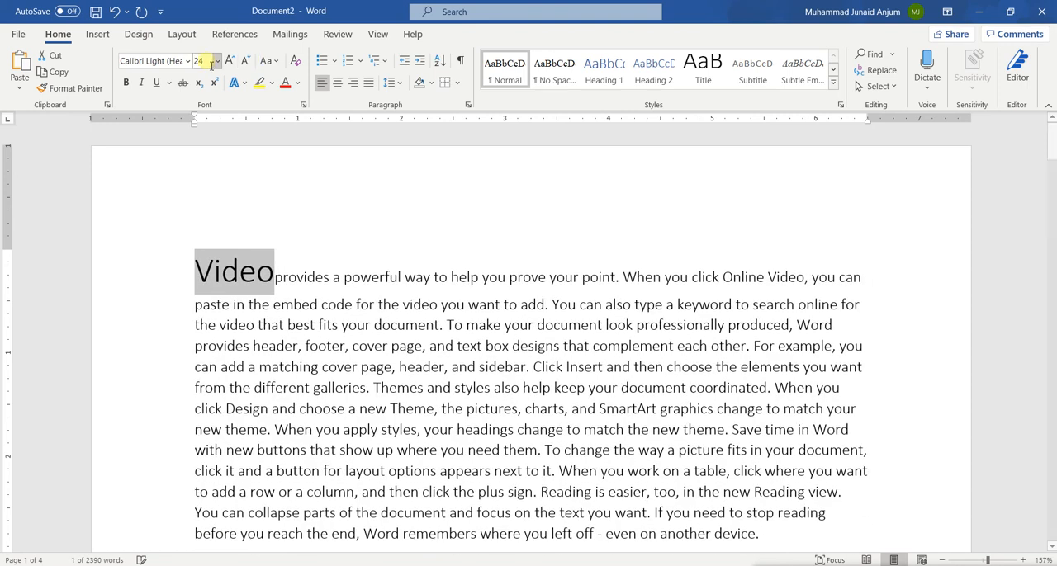
{"action": "left_click", "coordinate": [249, 62]}
{"action": "left_click", "coordinate": [250, 62]}
{"action": "left_click", "coordinate": [248, 63]}
{"action": "left_click", "coordinate": [248, 63]}
{"action": "left_click", "coordinate": [248, 63]}
{"action": "left_click", "coordinate": [247, 63]}
{"action": "left_click", "coordinate": [249, 62]}
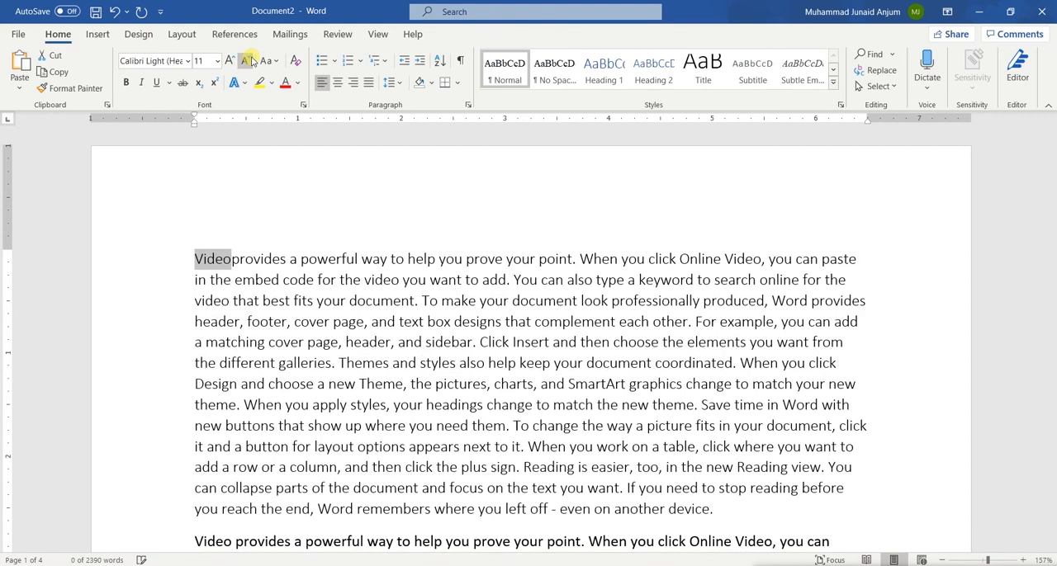
{"action": "left_click", "coordinate": [245, 259]}
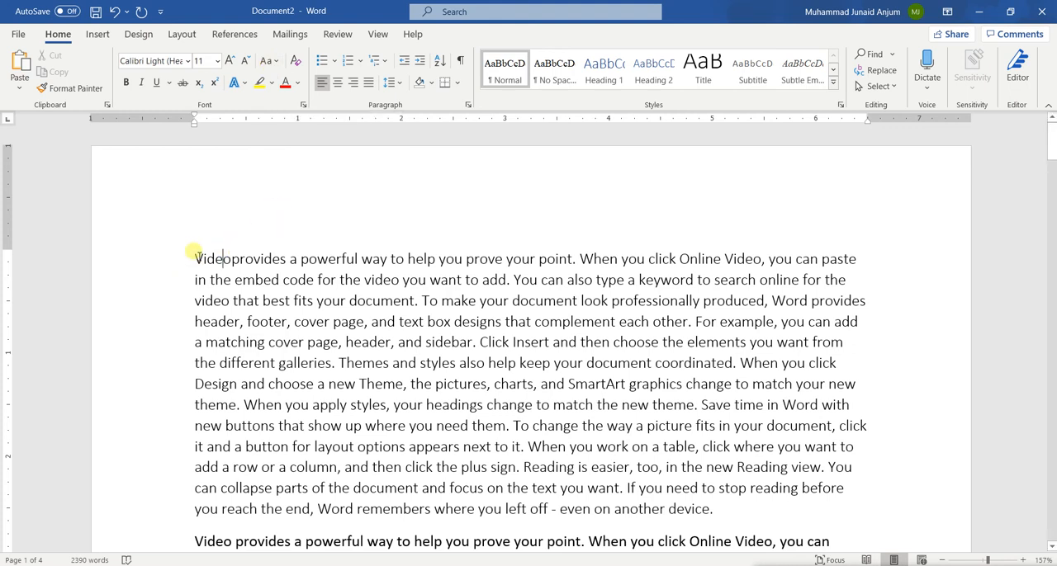
Step: Convert all text of the first paragraph to UPPERCASE and deselect it
{"action": "left_click_drag", "start_coordinate": [195, 255], "coordinate": [575, 250]}
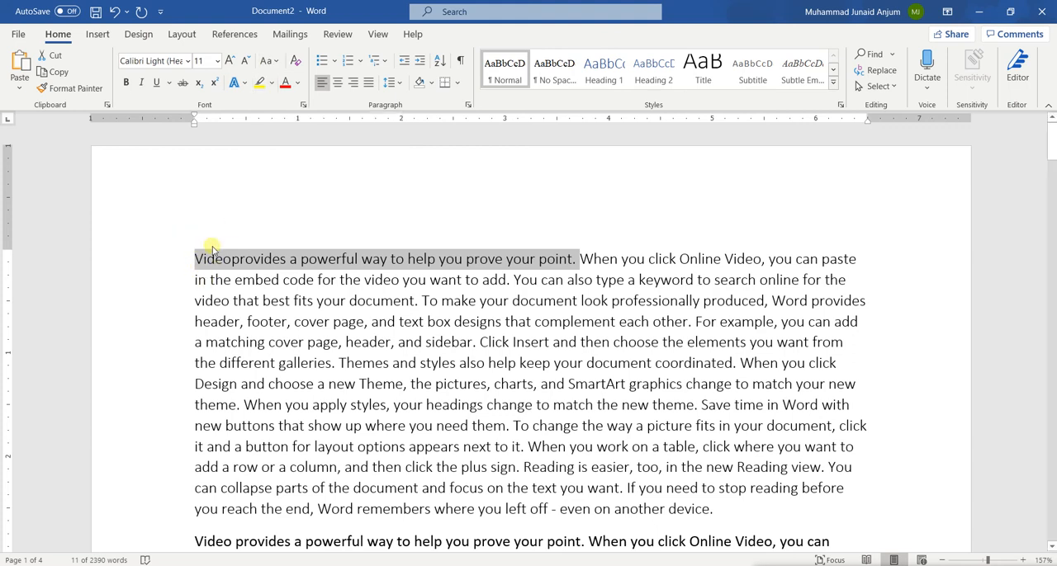
{"action": "triple_click", "coordinate": [322, 302]}
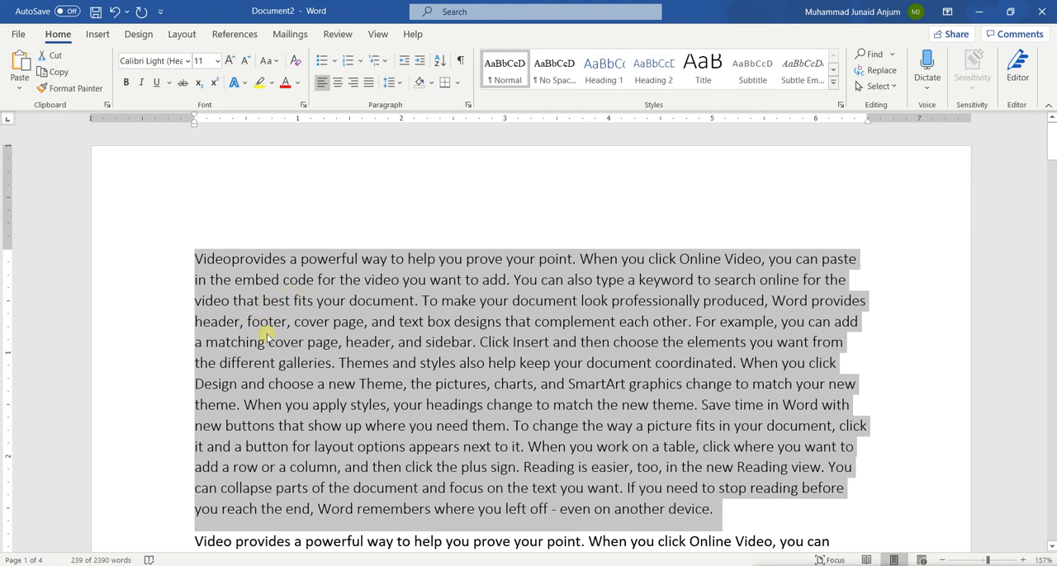
{"action": "left_click", "coordinate": [277, 63]}
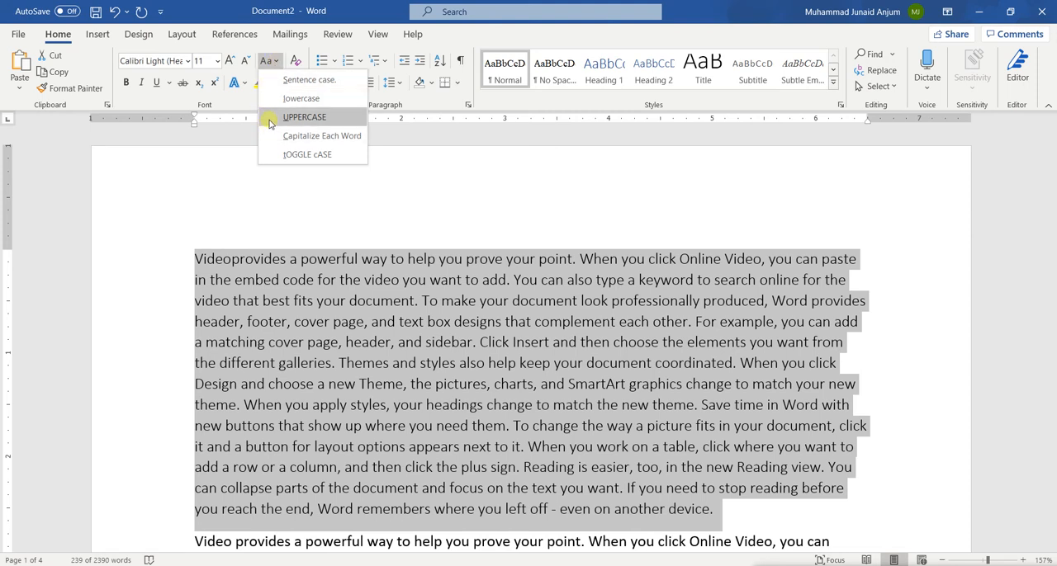
{"action": "left_click", "coordinate": [304, 117]}
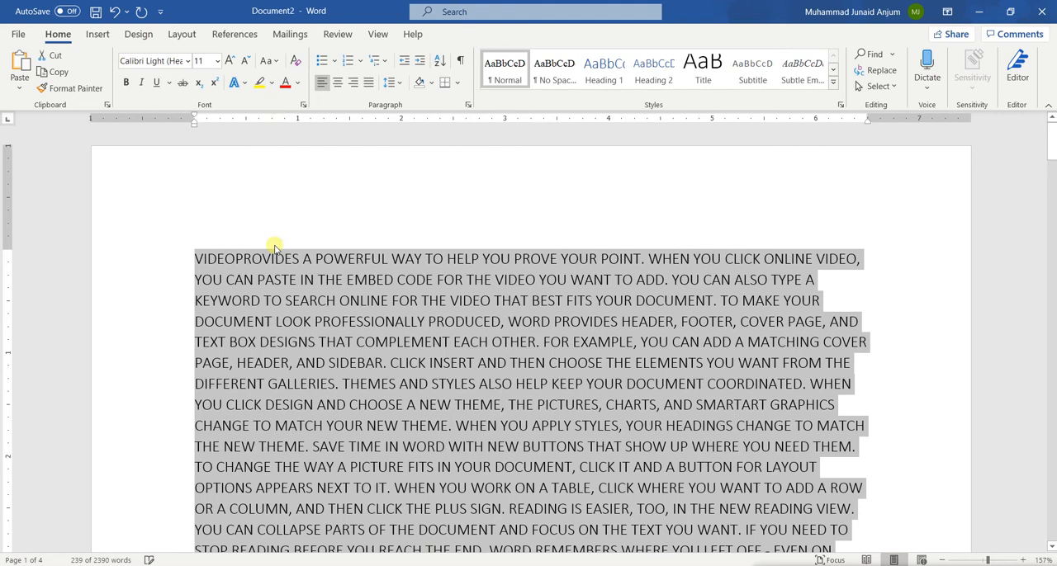
{"action": "scroll", "coordinate": [337, 285], "scroll_direction": "down", "scroll_amount": 1}
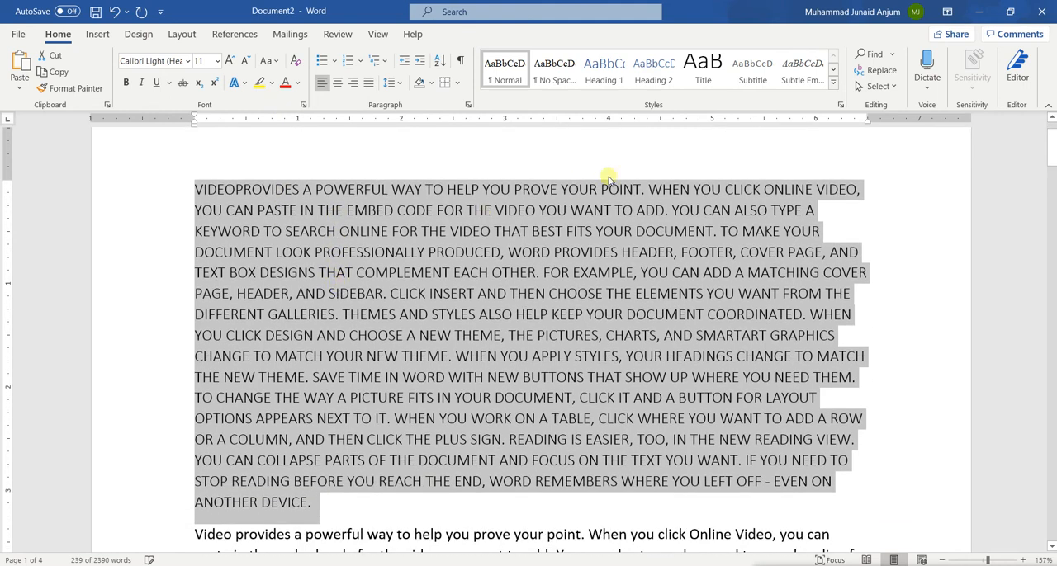
{"action": "left_click", "coordinate": [550, 250]}
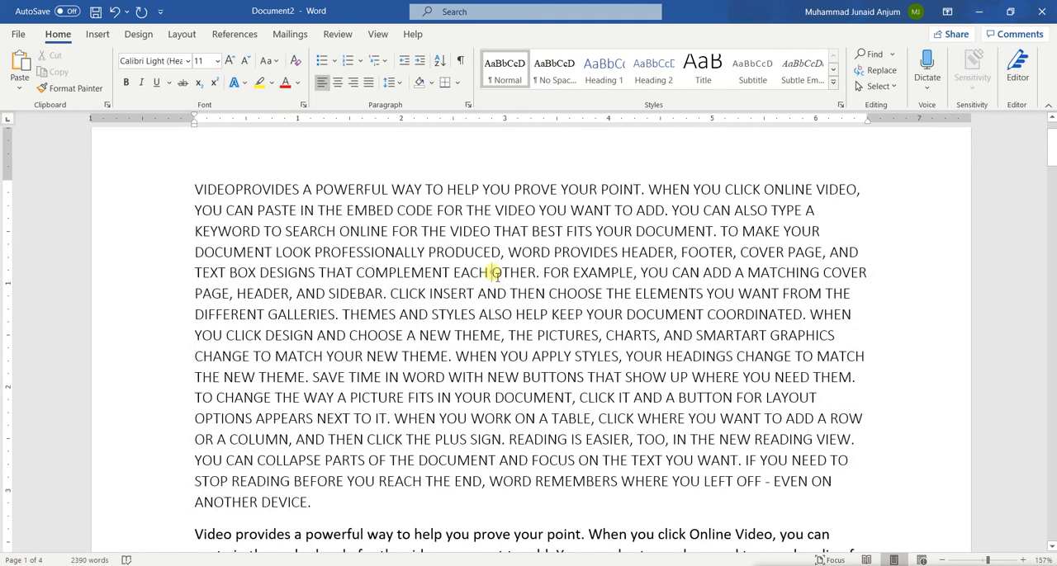
Step: Convert all text of the first paragraph to lowercase
{"action": "triple_click", "coordinate": [493, 274]}
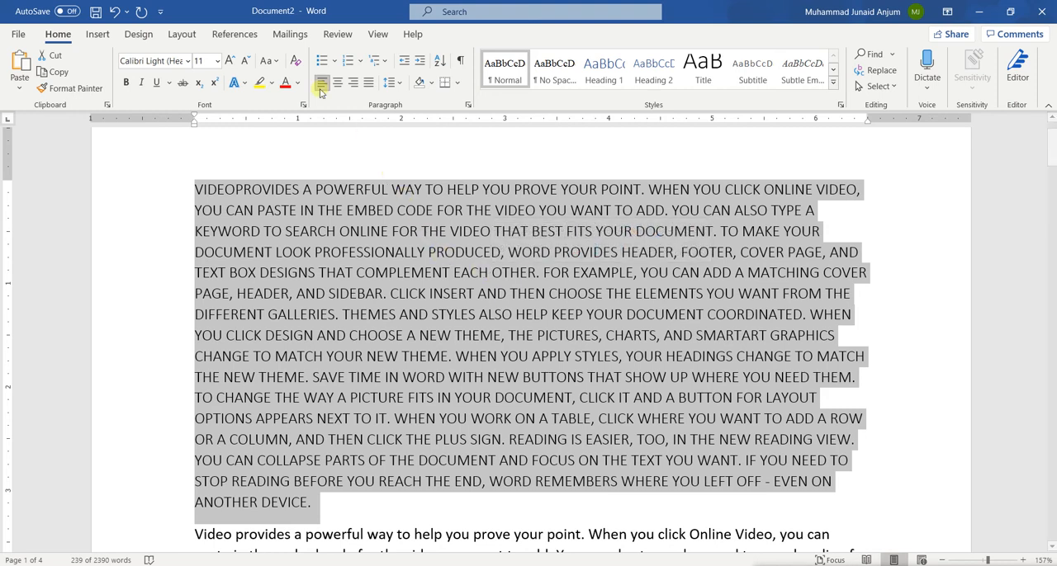
{"action": "left_click", "coordinate": [269, 61]}
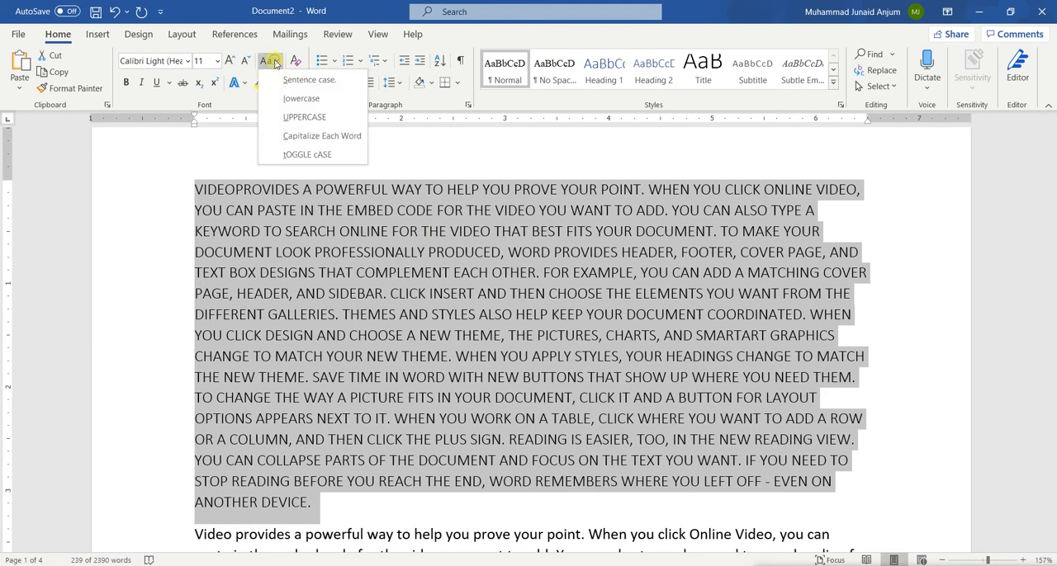
{"action": "left_click", "coordinate": [296, 99]}
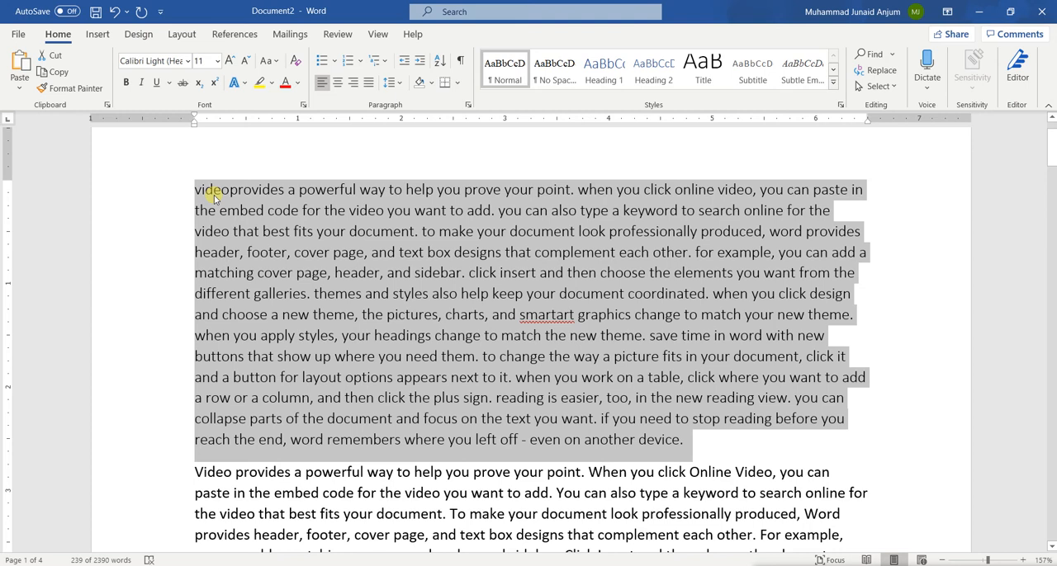
Step: Convert the first paragraph's text to Sentence case, followed by Capitalize Each Word
{"action": "left_click", "coordinate": [278, 63]}
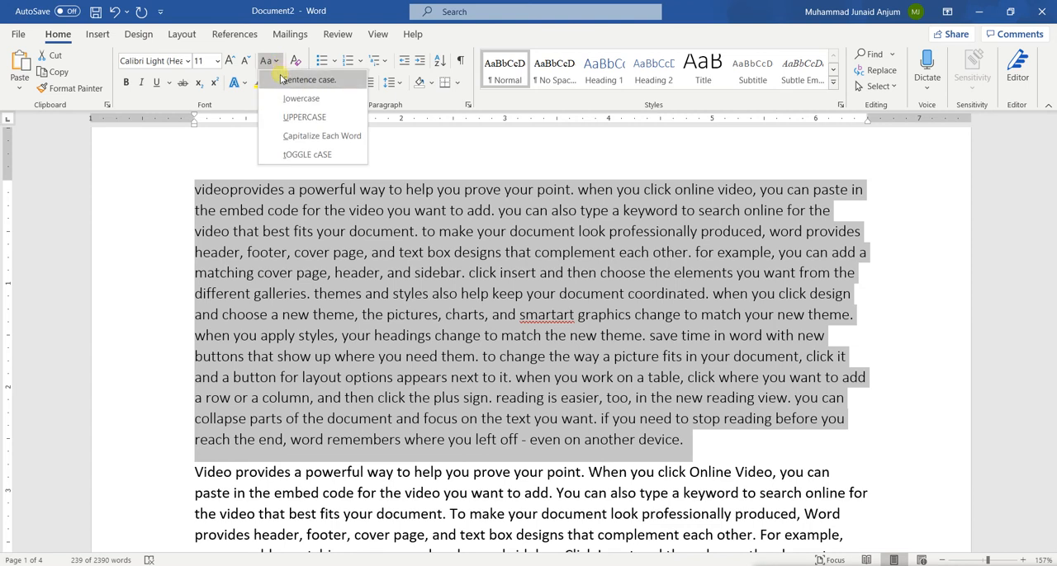
{"action": "left_click", "coordinate": [282, 79]}
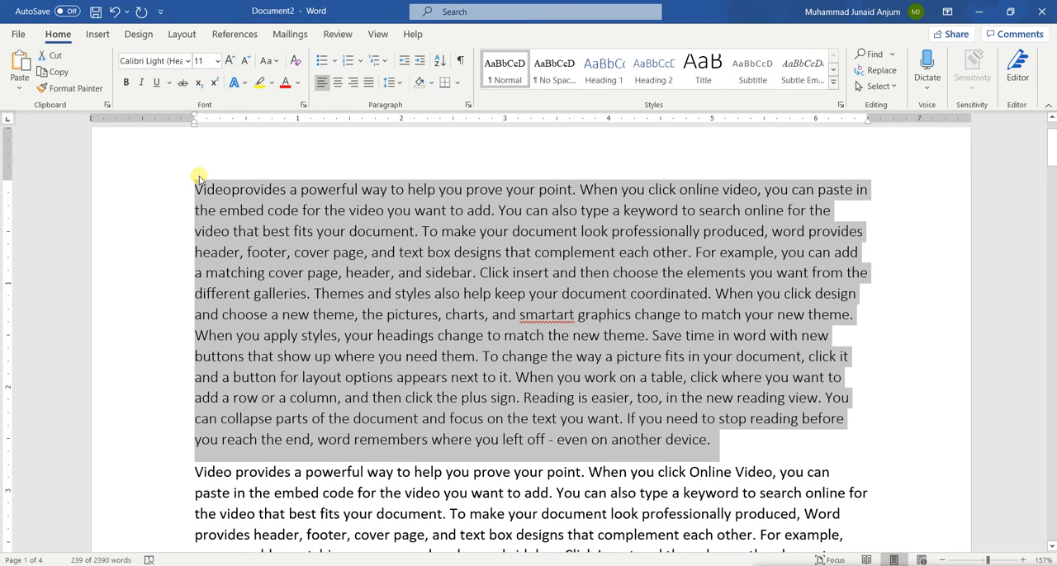
{"action": "left_click", "coordinate": [273, 62]}
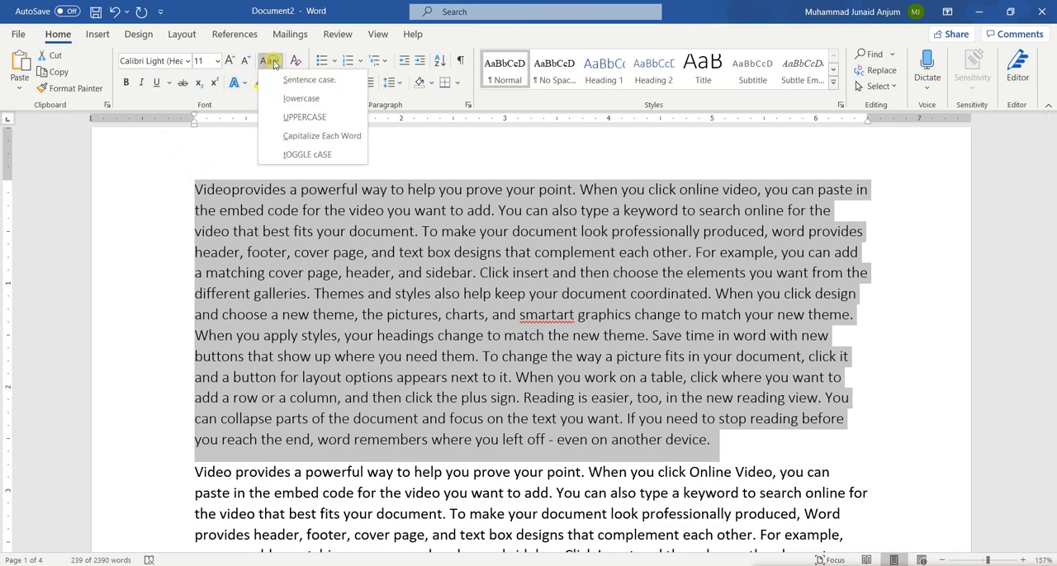
{"action": "left_click", "coordinate": [298, 134]}
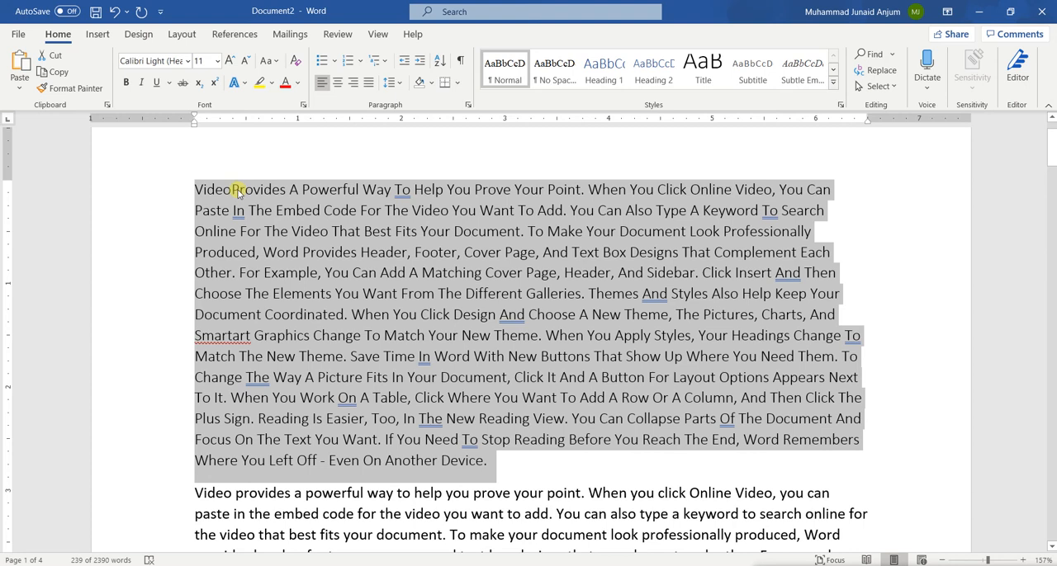
Step: Apply tOGGLE cASE to the first paragraph, return it to Sentence case and deselect it
{"action": "left_click", "coordinate": [277, 62]}
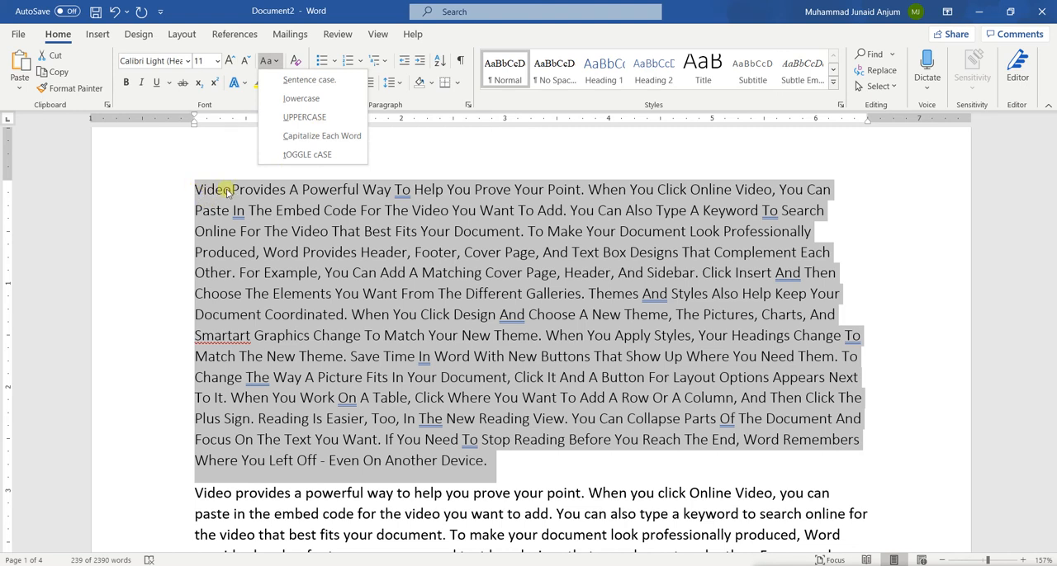
{"action": "left_click", "coordinate": [286, 155]}
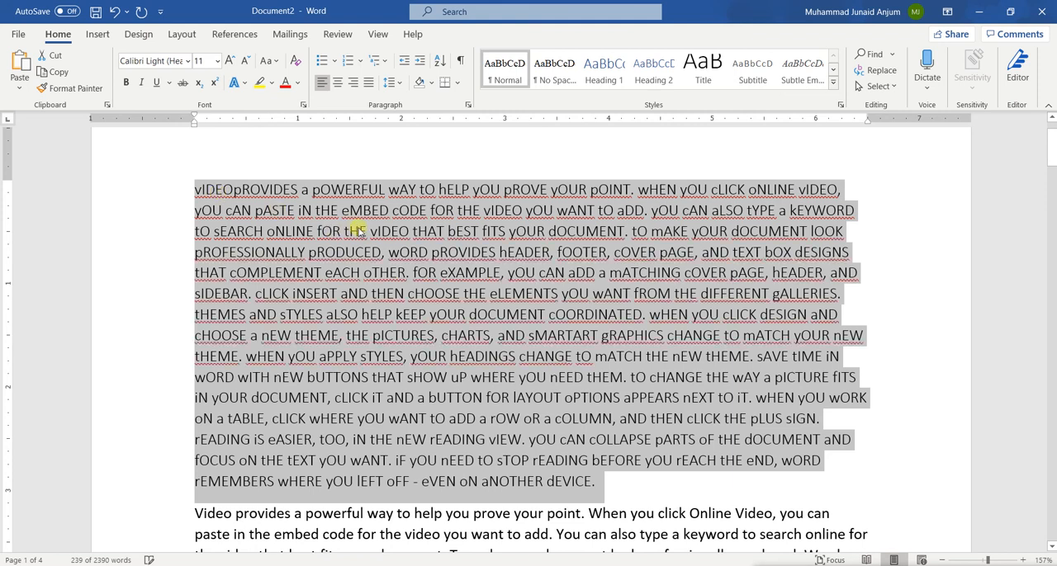
{"action": "left_click", "coordinate": [271, 61]}
{"action": "left_click", "coordinate": [282, 77]}
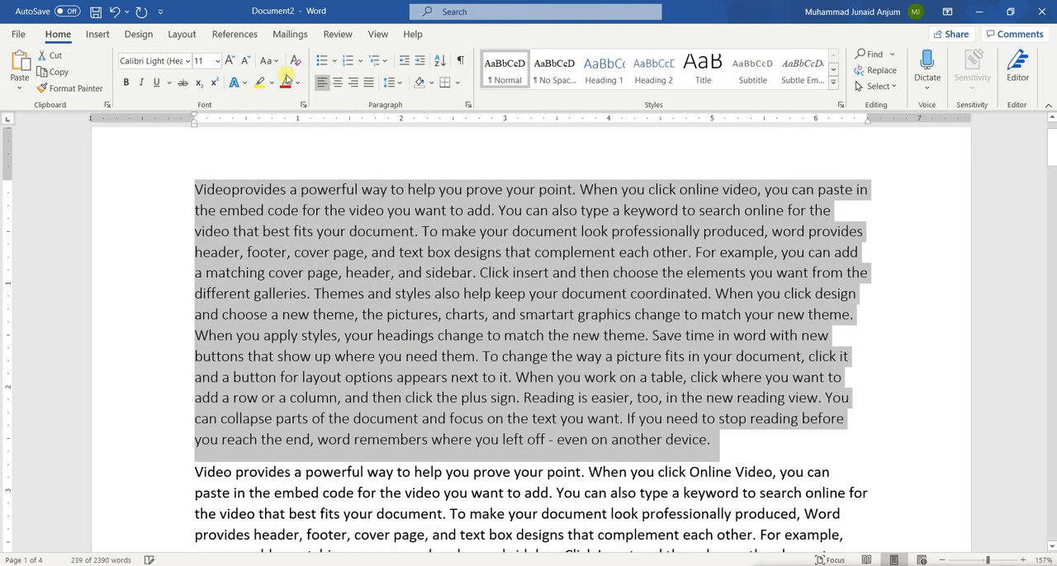
{"action": "left_click", "coordinate": [360, 254]}
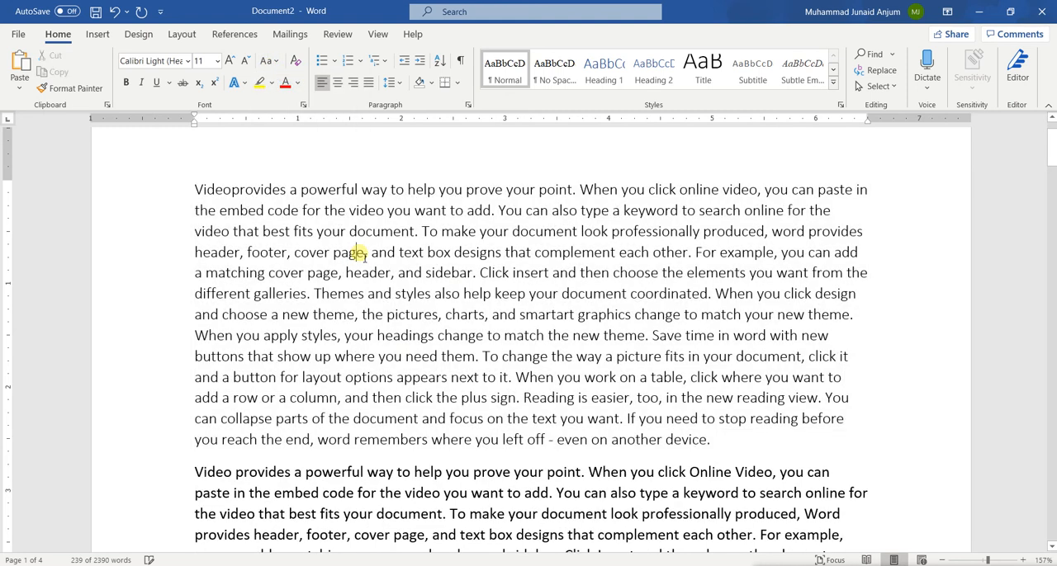
{"action": "left_click", "coordinate": [298, 325]}
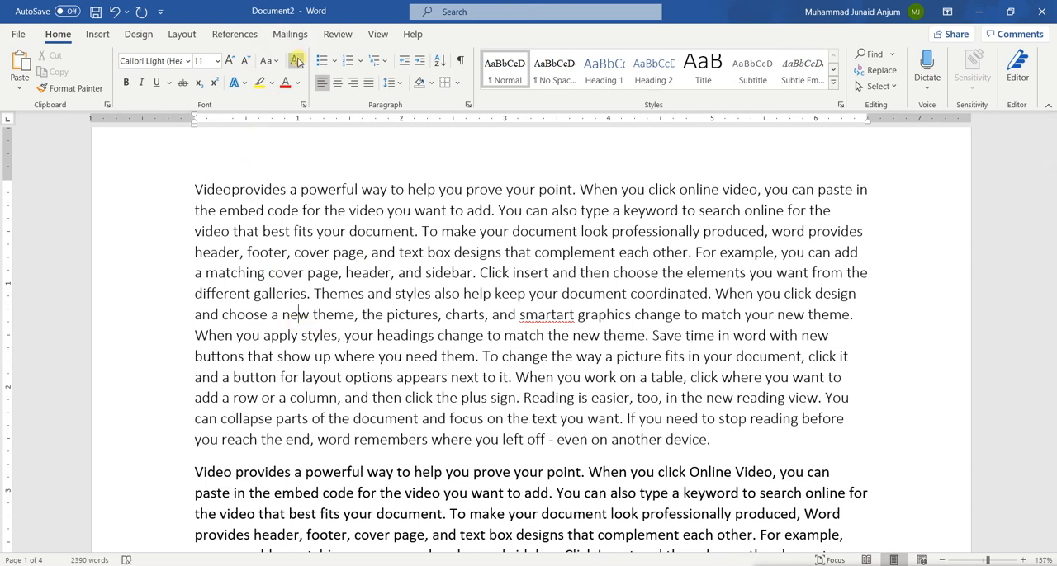
Step: Convert the whole first paragraph to lowercase and clear all its formatting
{"action": "triple_click", "coordinate": [391, 275]}
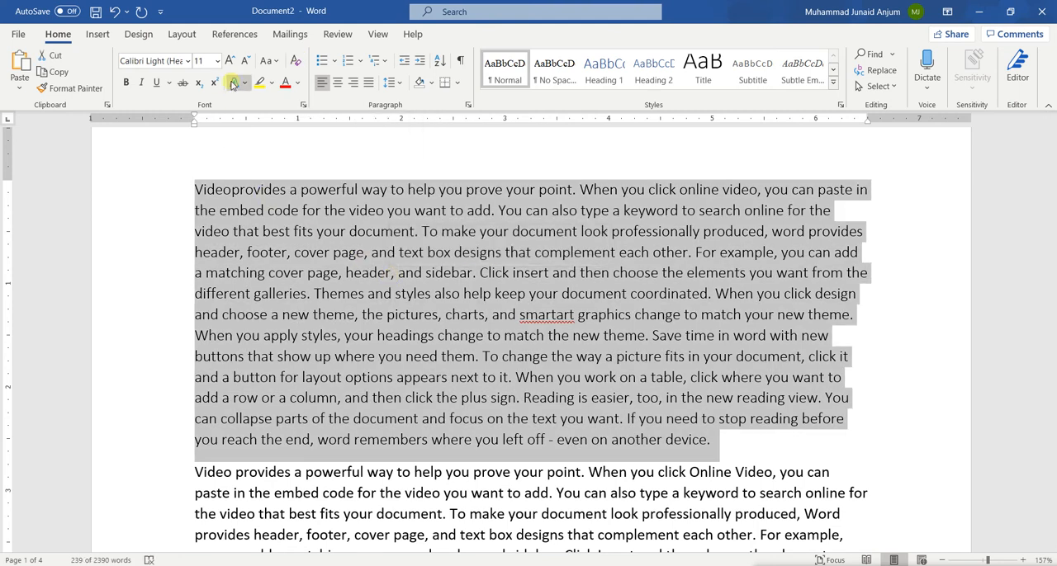
{"action": "left_click", "coordinate": [268, 61]}
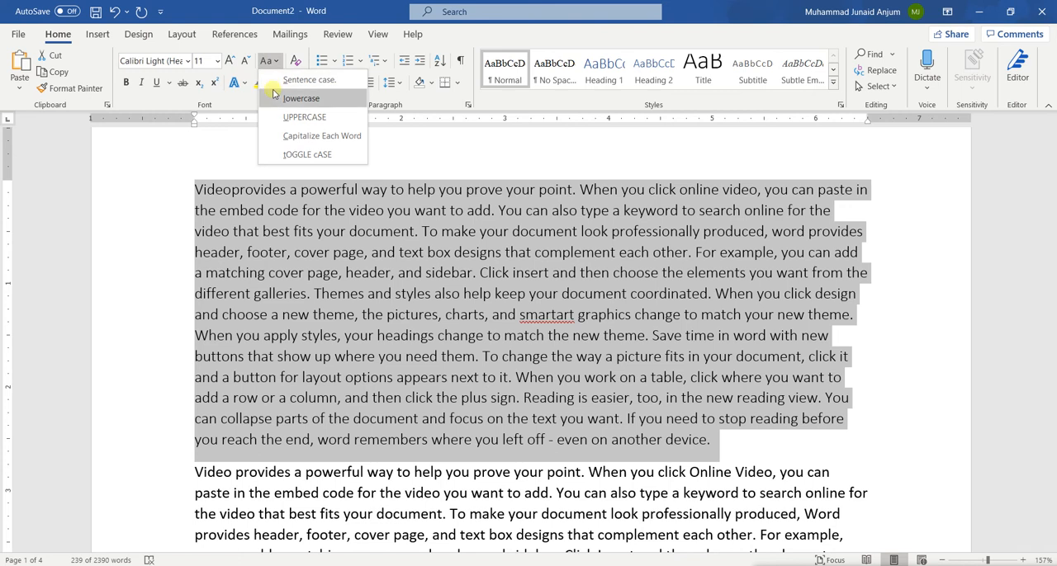
{"action": "left_click", "coordinate": [275, 98]}
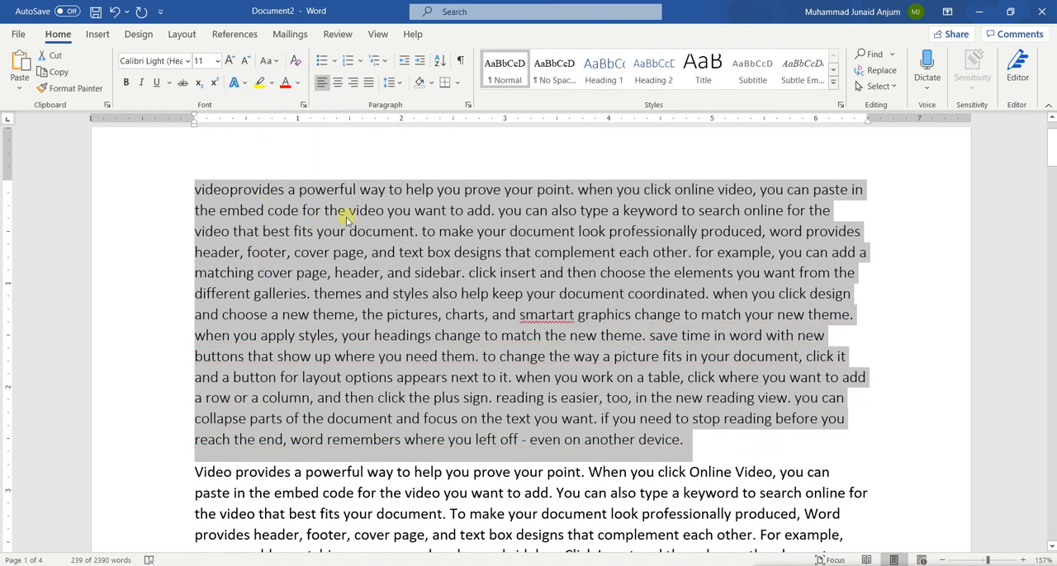
{"action": "left_click", "coordinate": [294, 64]}
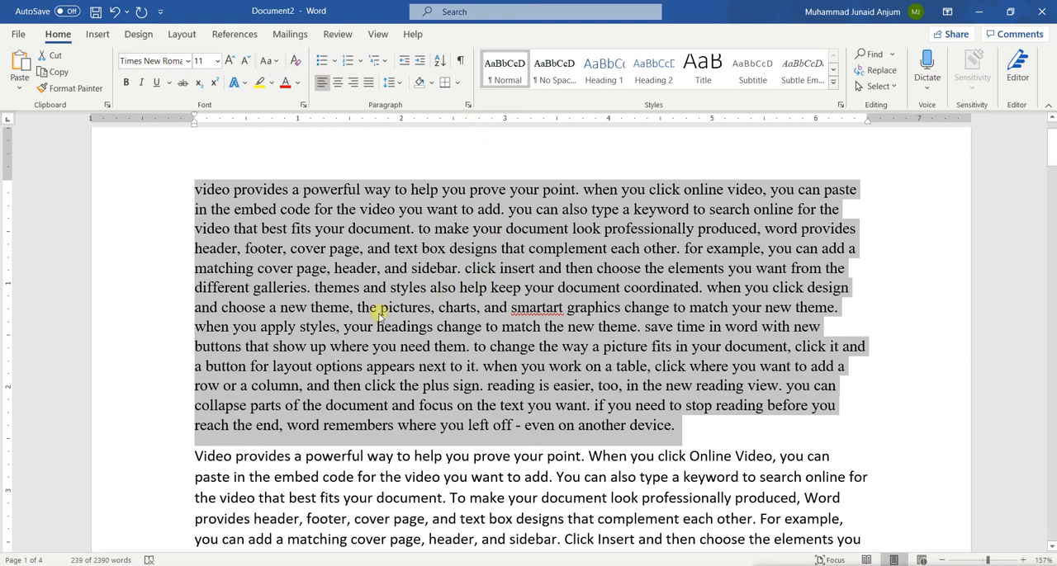
Step: Convert the first paragraph to Sentence case and set its font to Sabon Next LT
{"action": "left_click", "coordinate": [269, 61]}
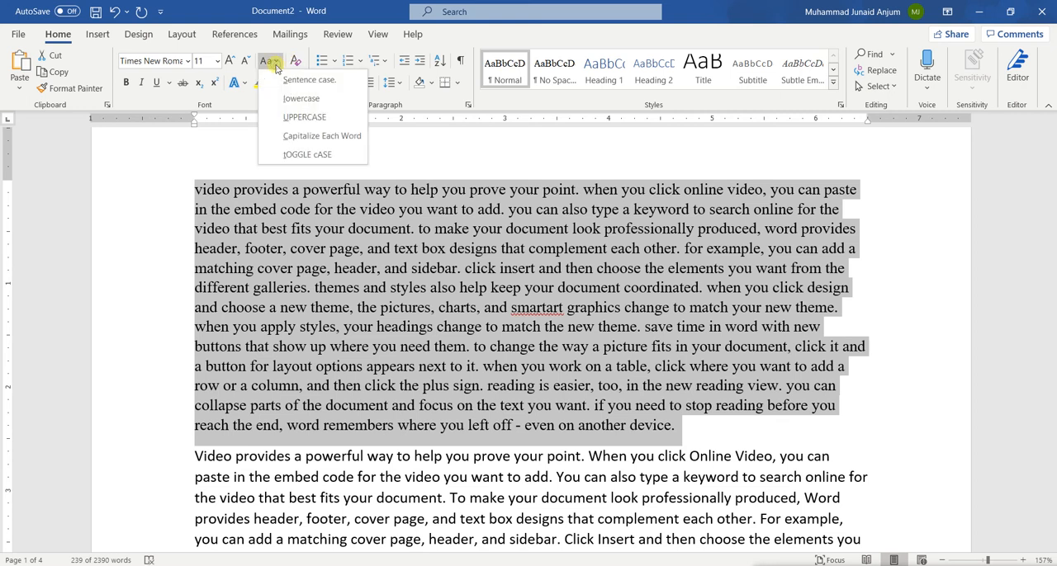
{"action": "left_click", "coordinate": [278, 79]}
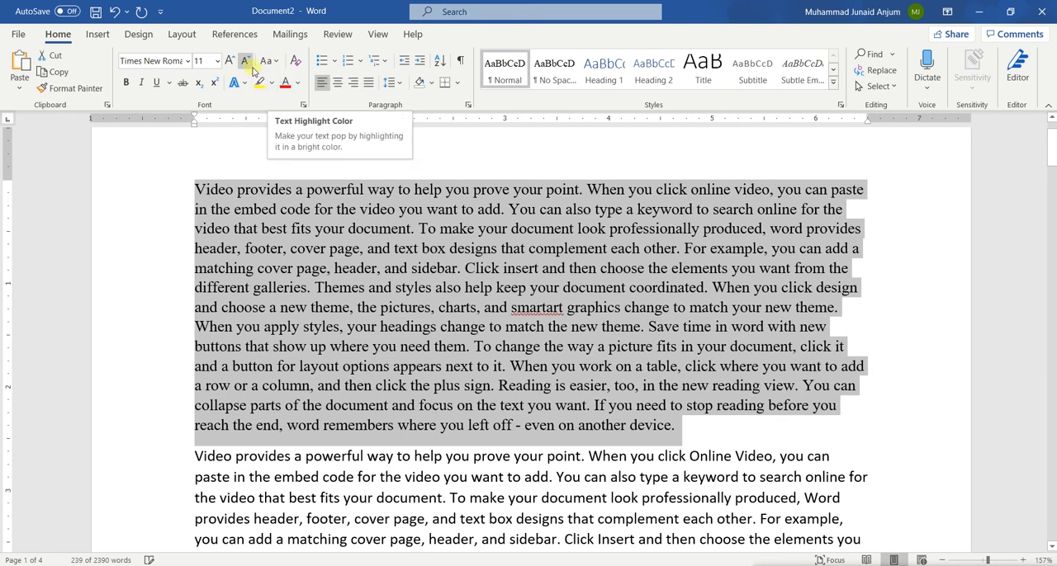
{"action": "left_click", "coordinate": [169, 64]}
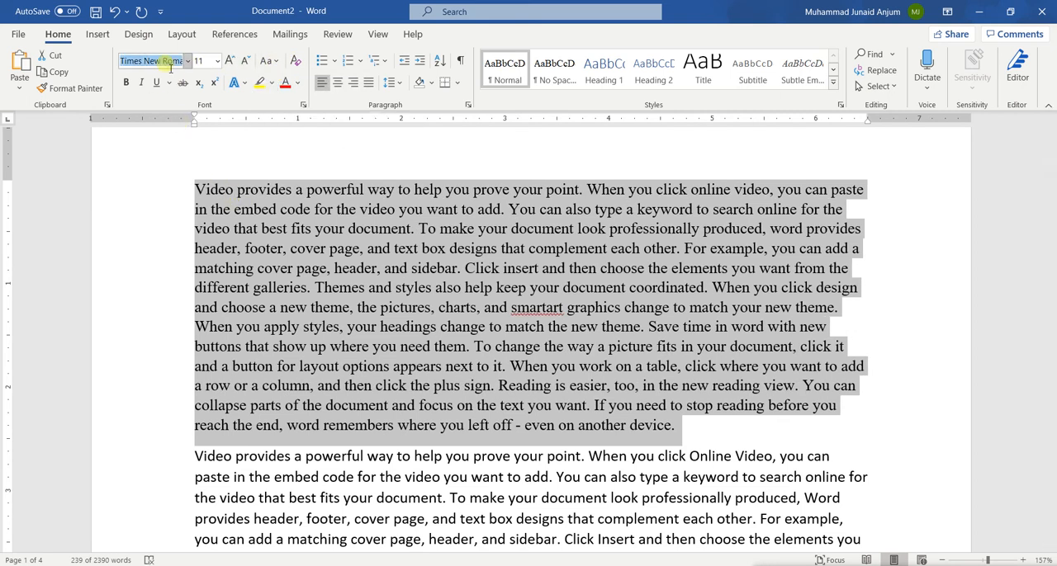
{"action": "type", "text": "Sabon Next LT"}
{"action": "key", "text": "Return"}
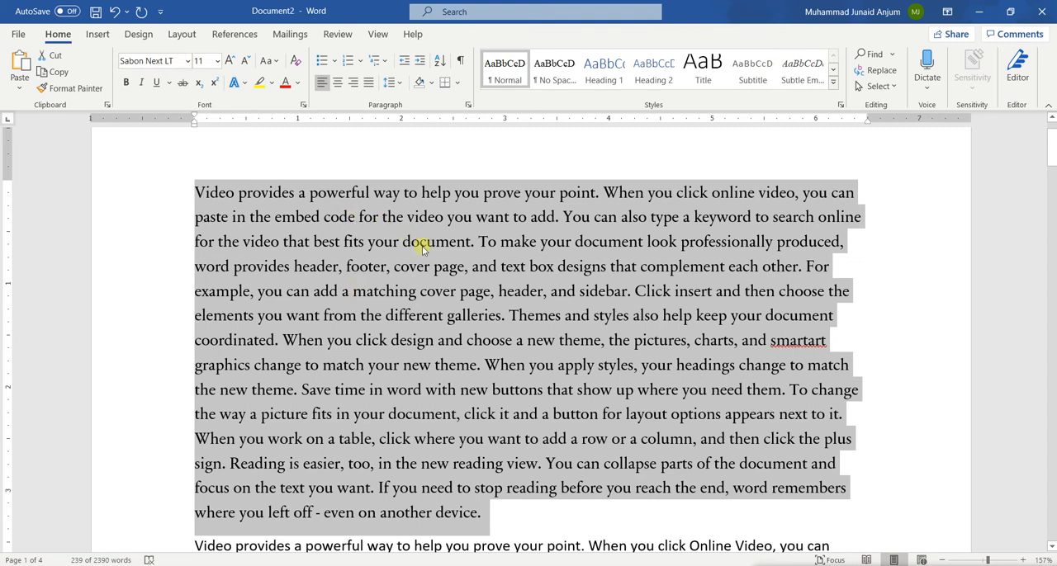
Step: Clear all formatting from the first paragraph, set its font to Calibri Light and deselect it
{"action": "left_click", "coordinate": [295, 66]}
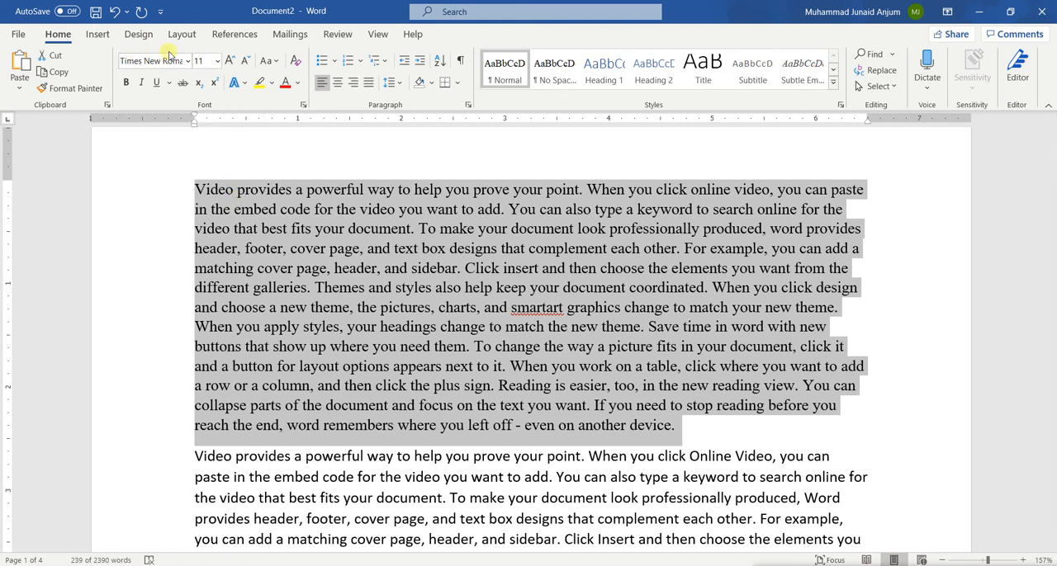
{"action": "left_click", "coordinate": [172, 64]}
{"action": "type", "text": "Calibri Light"}
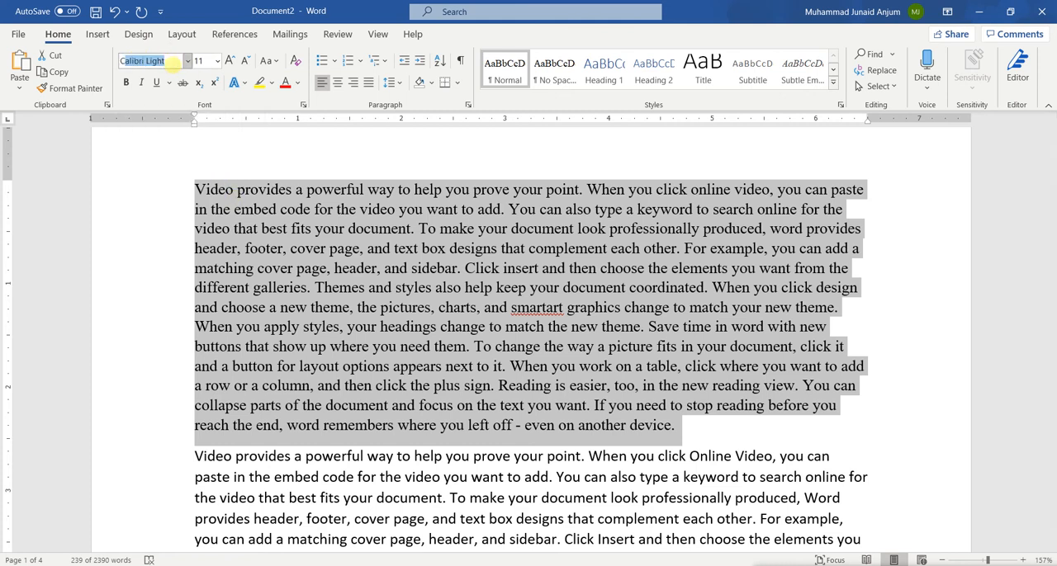
{"action": "key", "text": "Return"}
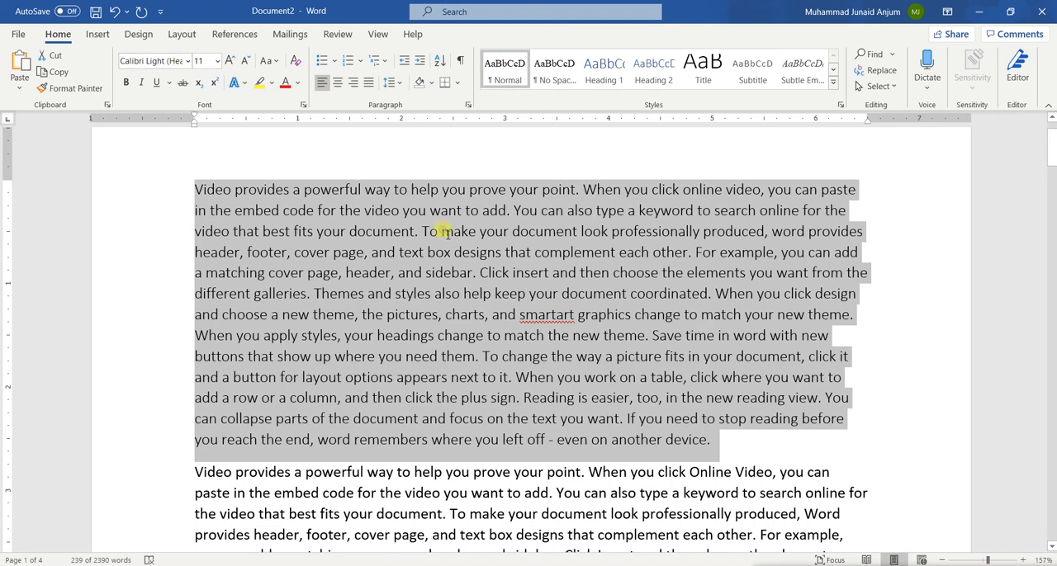
{"action": "left_click", "coordinate": [443, 233]}
Step: Make the whole first paragraph bold, remove the bold again and deselect it
{"action": "triple_click", "coordinate": [324, 237]}
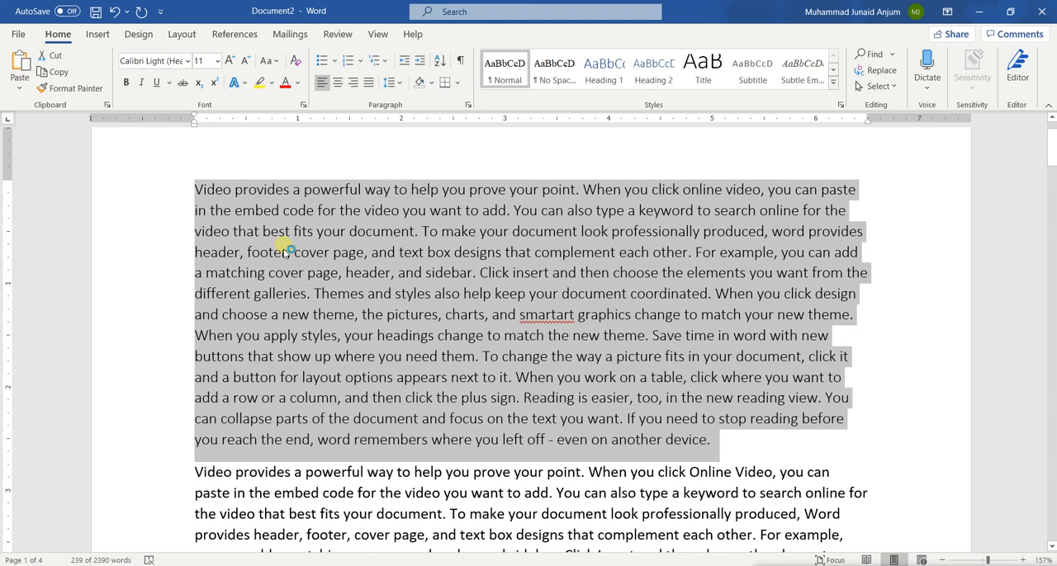
{"action": "left_click", "coordinate": [128, 83]}
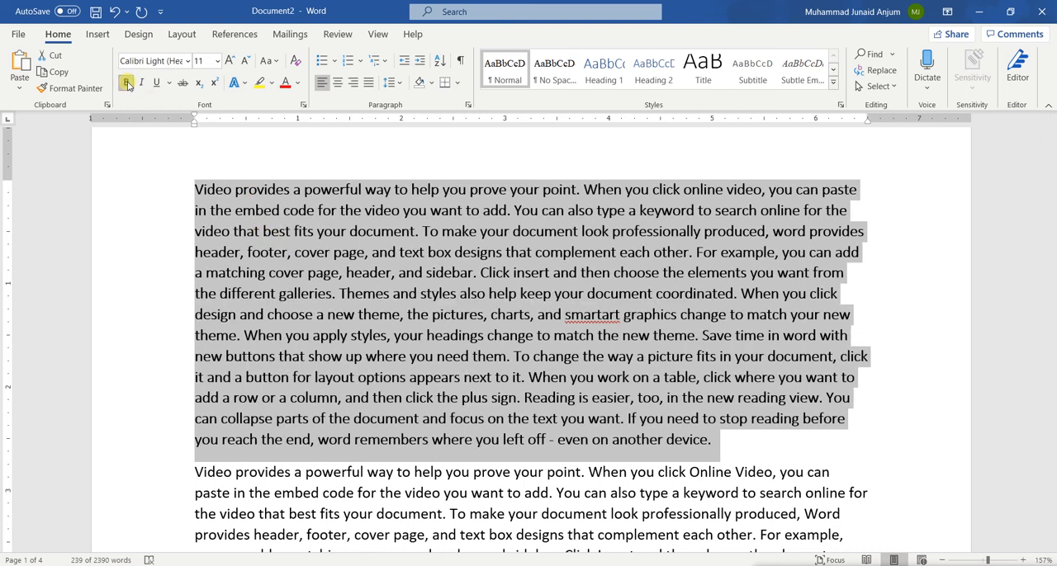
{"action": "left_click", "coordinate": [126, 83]}
{"action": "left_click", "coordinate": [273, 178]}
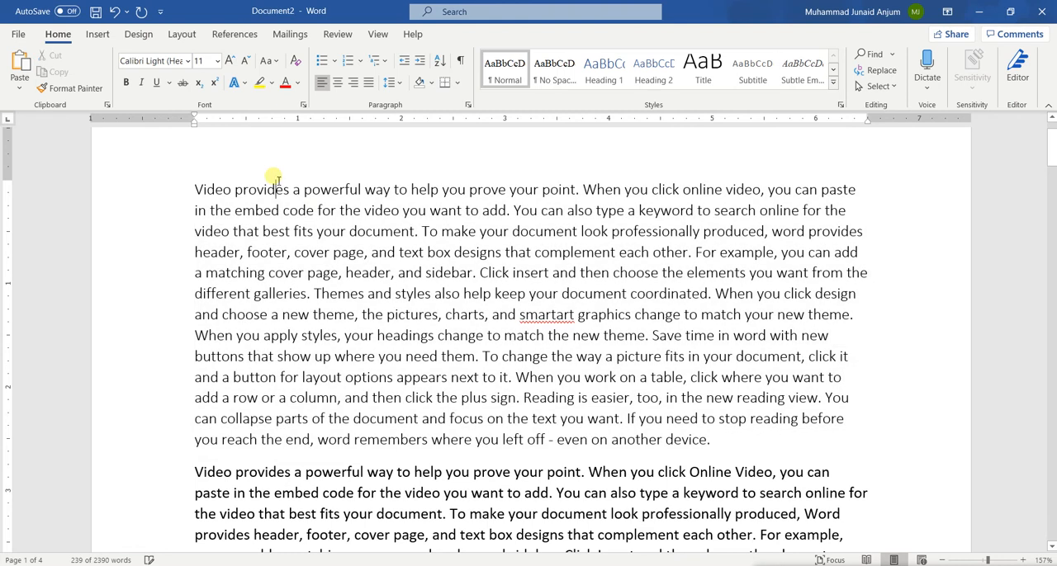
Step: Make the word "Click" before "insert" in the first paragraph bold
{"action": "double_click", "coordinate": [495, 272]}
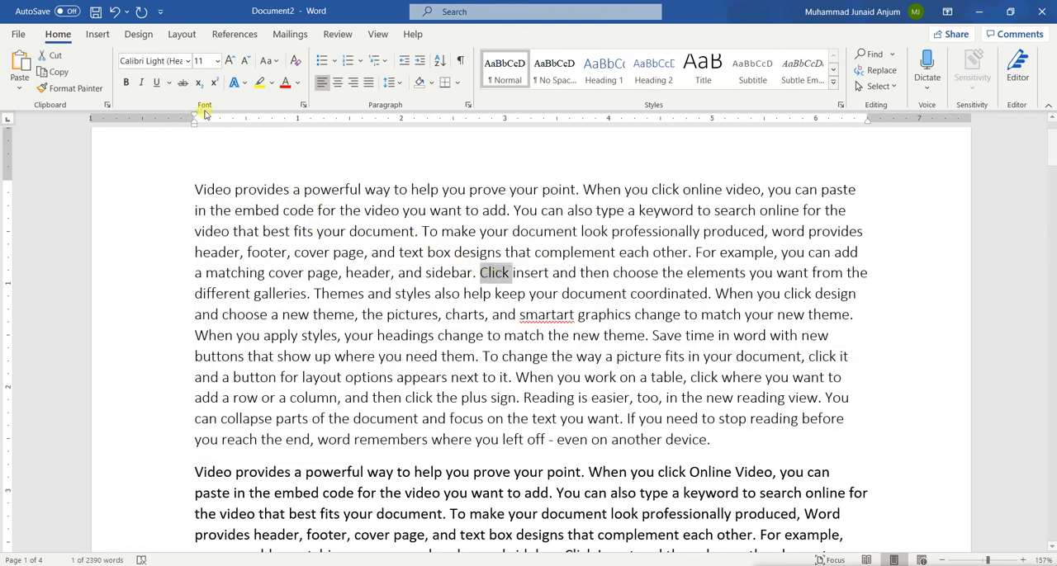
{"action": "left_click", "coordinate": [127, 83]}
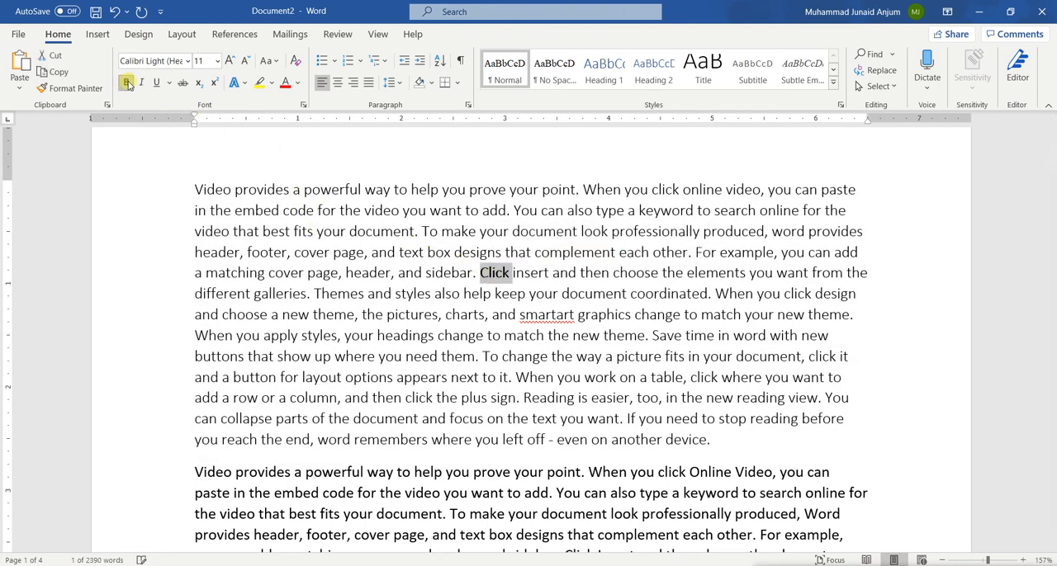
{"action": "left_click", "coordinate": [364, 255]}
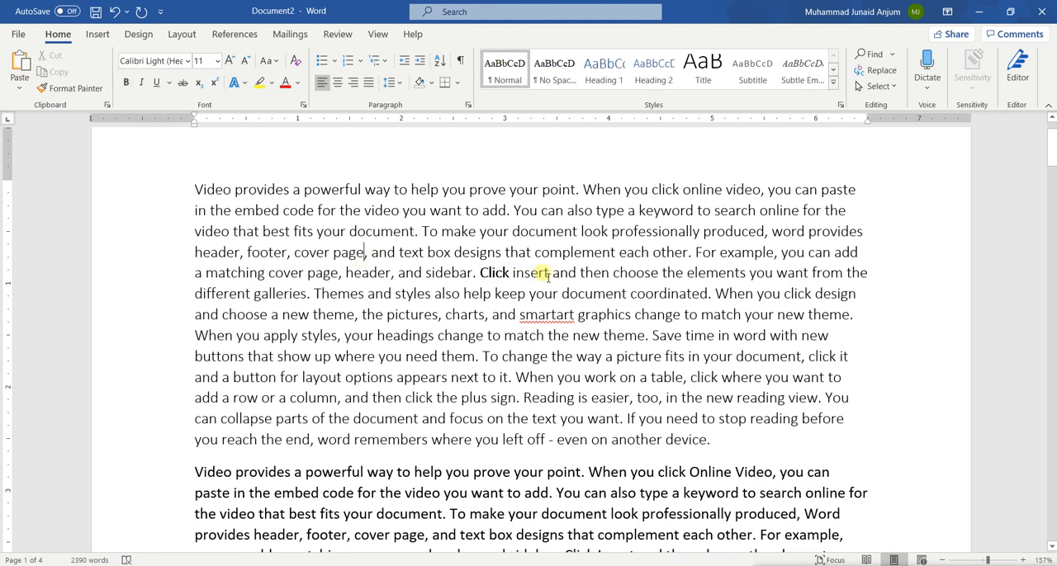
{"action": "key", "text": "ctrl+z"}
Step: Apply italic and underline to the bold word "Click" in the first paragraph
{"action": "double_click", "coordinate": [493, 275]}
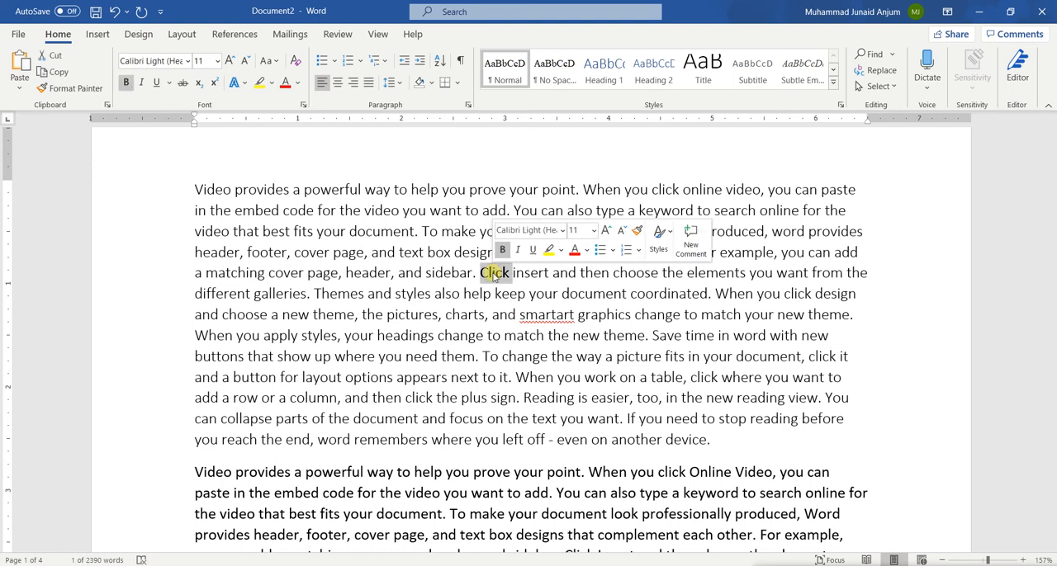
{"action": "left_click", "coordinate": [142, 83]}
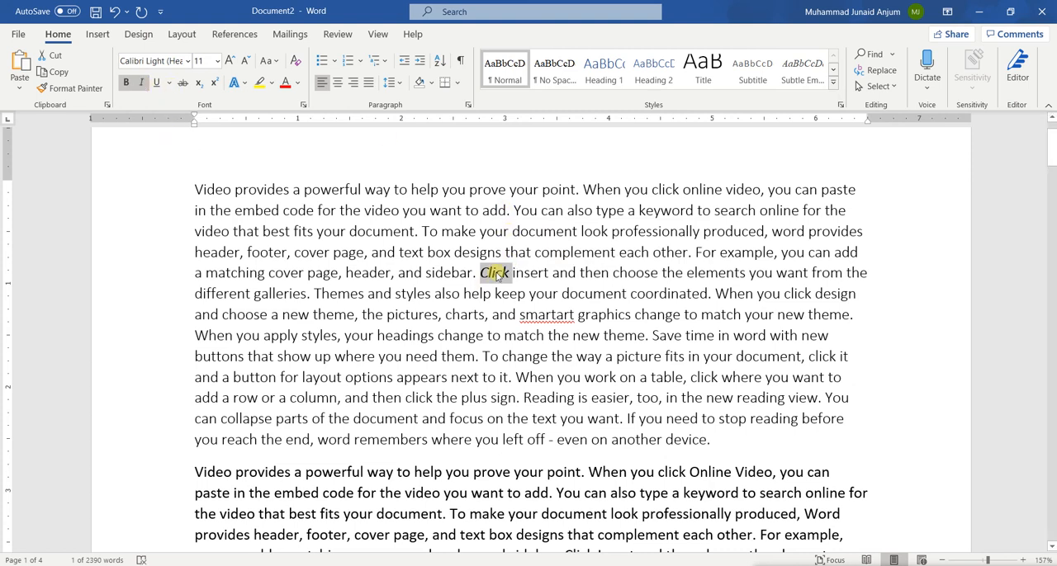
{"action": "key", "text": "ctrl+b"}
{"action": "left_click", "coordinate": [156, 82]}
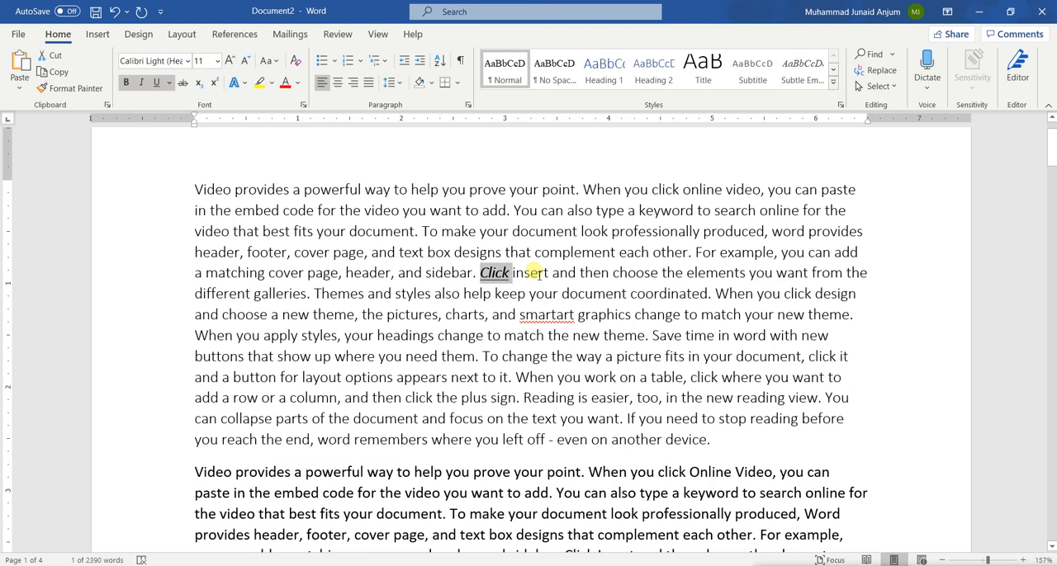
Step: Undo the underline, italic and bold formatting on the word "Click"
{"action": "key", "text": "ctrl+z"}
{"action": "key", "text": "ctrl+z"}
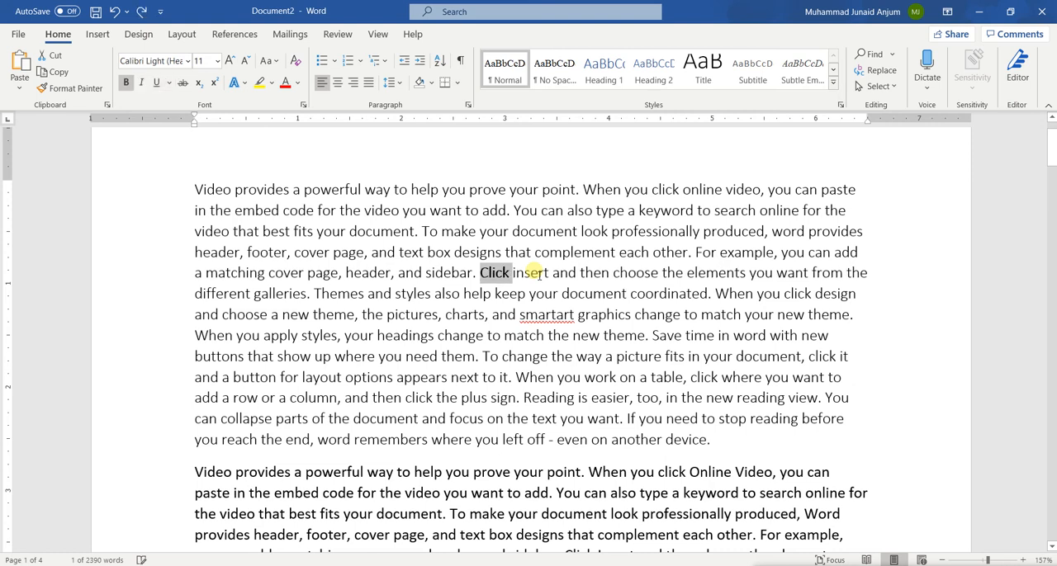
{"action": "key", "text": "ctrl+z"}
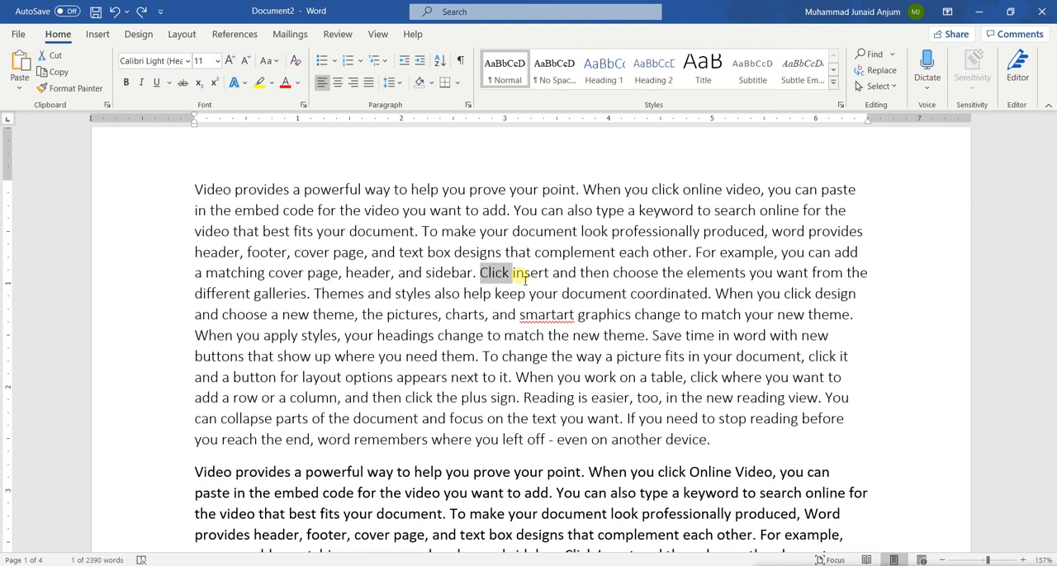
Step: Strike through the word "Click" in the first paragraph, remove the strikethrough again and deselect the word
{"action": "left_click_drag", "start_coordinate": [525, 279], "coordinate": [466, 281]}
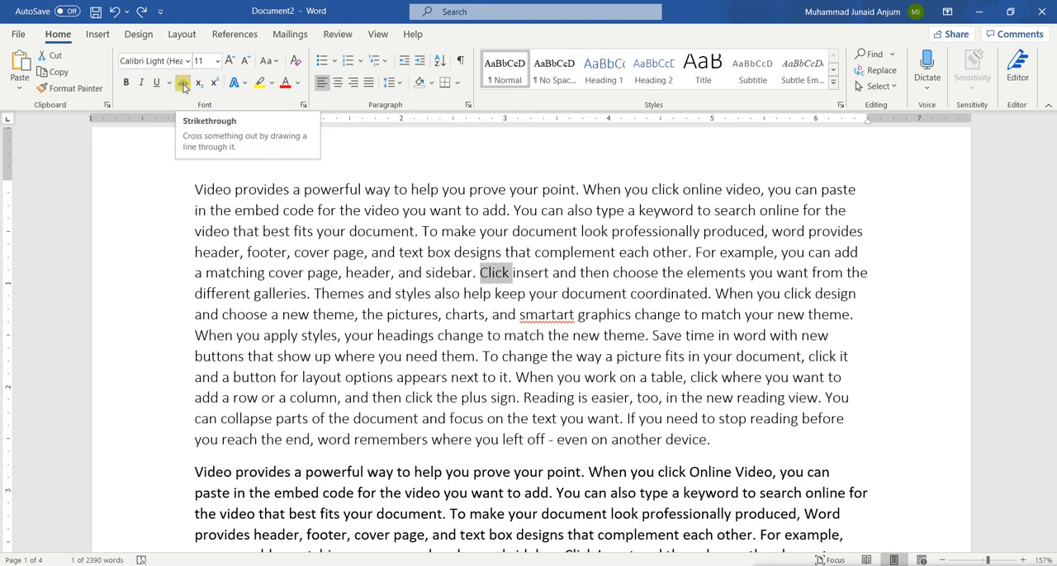
{"action": "left_click", "coordinate": [184, 84]}
{"action": "left_click", "coordinate": [362, 210]}
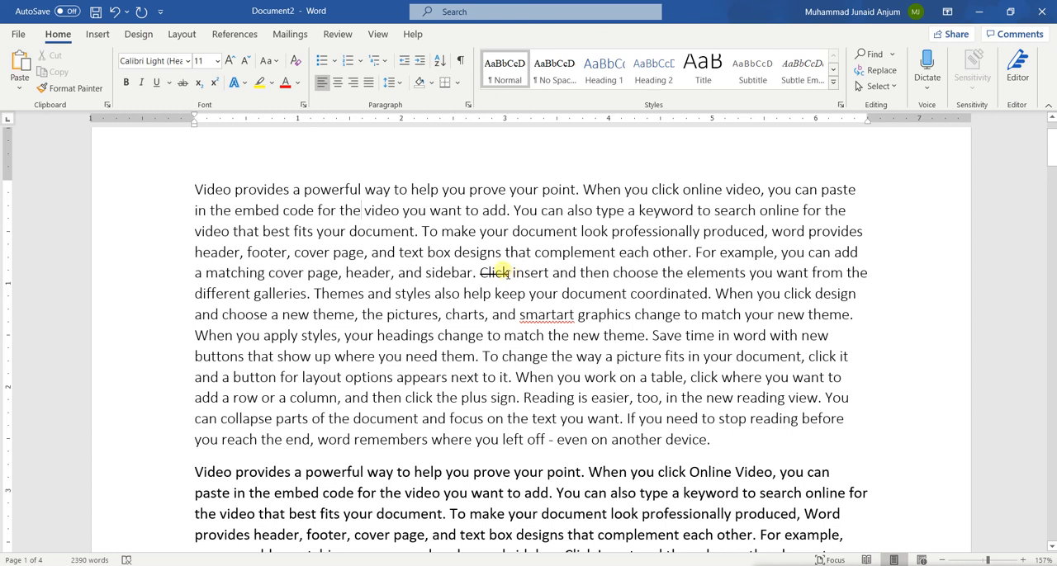
{"action": "double_click", "coordinate": [493, 272]}
{"action": "left_click", "coordinate": [182, 82]}
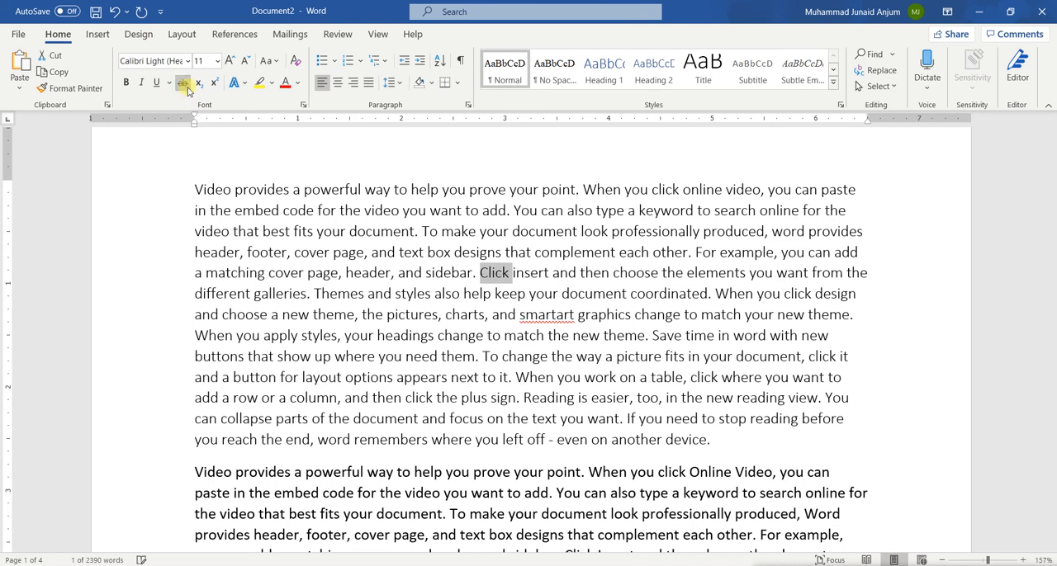
{"action": "left_click", "coordinate": [361, 246]}
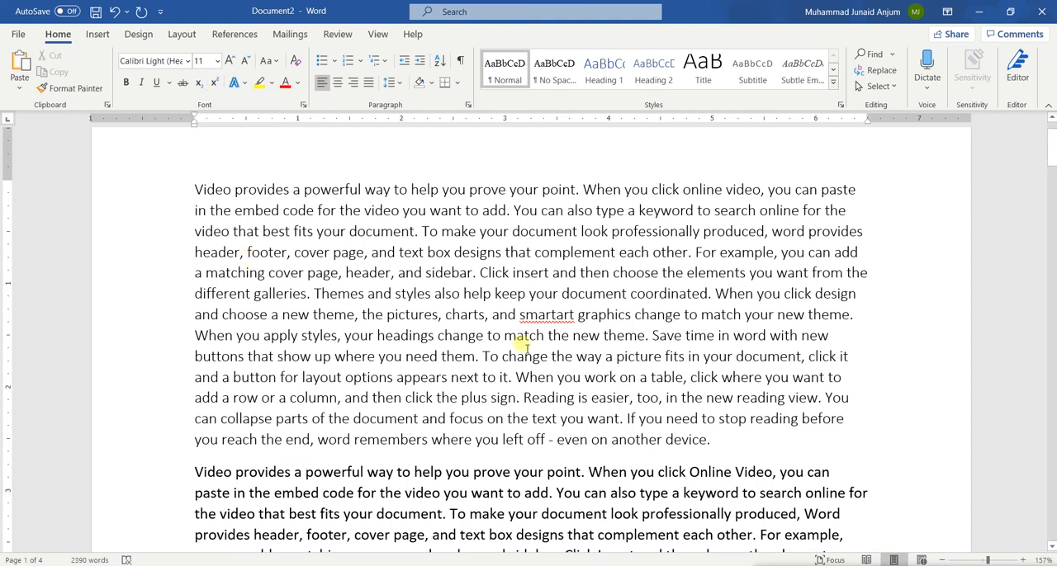
Step: Add the text "22 = 4" on a new line below the first paragraph, with an empty line separating it from the next paragraph
{"action": "left_click", "coordinate": [713, 441]}
{"action": "key", "text": "Return"}
{"action": "key", "text": "Return"}
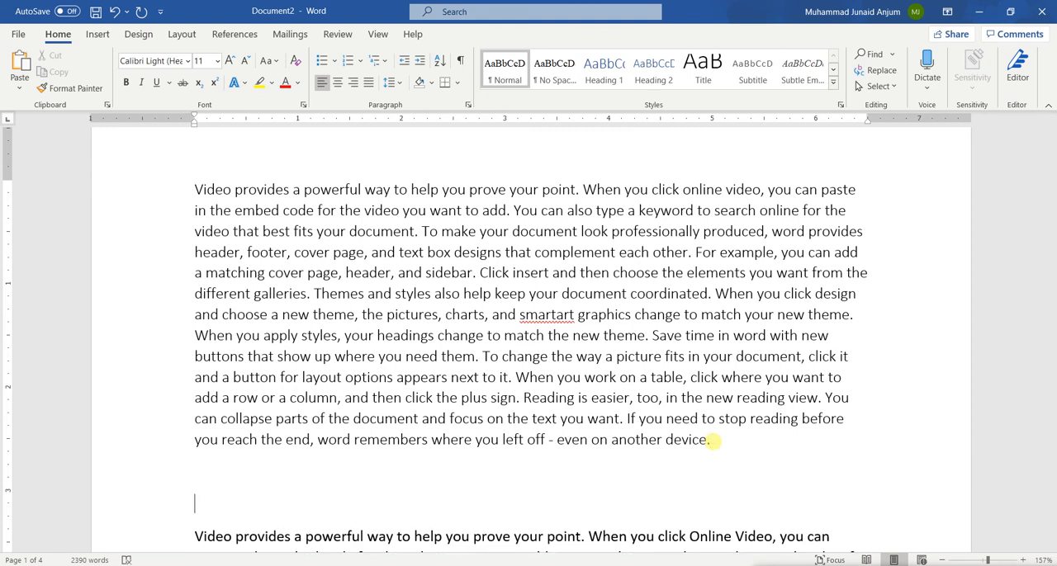
{"action": "type", "text": "22 = 4"}
Step: Format the second 2 in "22 = 4" as superscript and deselect it
{"action": "key", "text": "Left"}
{"action": "key", "text": "Left"}
{"action": "key", "text": "Left"}
{"action": "key", "text": "Left"}
{"action": "key", "text": "shift+Left"}
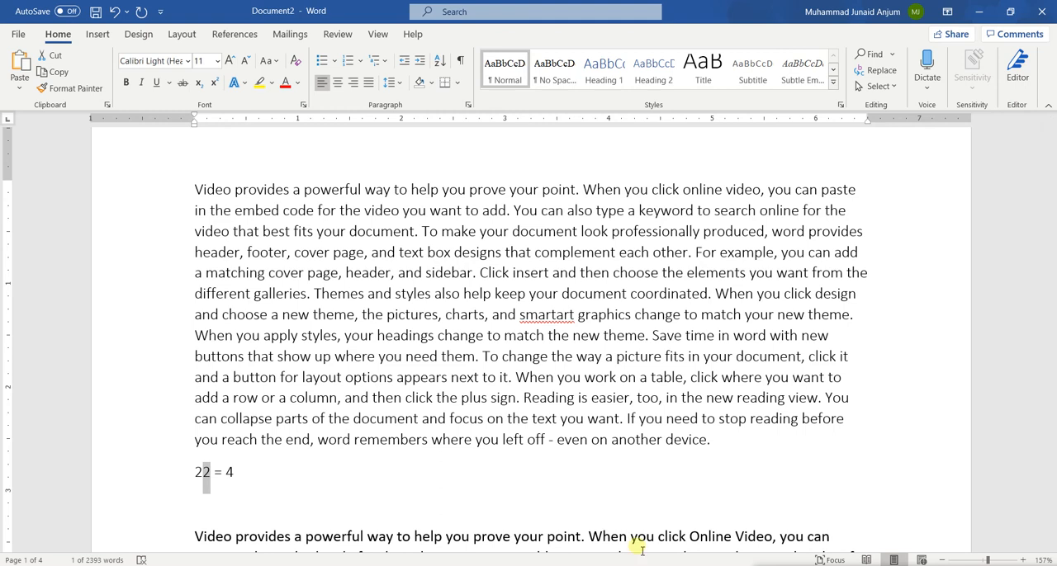
{"action": "left_click", "coordinate": [213, 83]}
{"action": "left_click", "coordinate": [245, 314]}
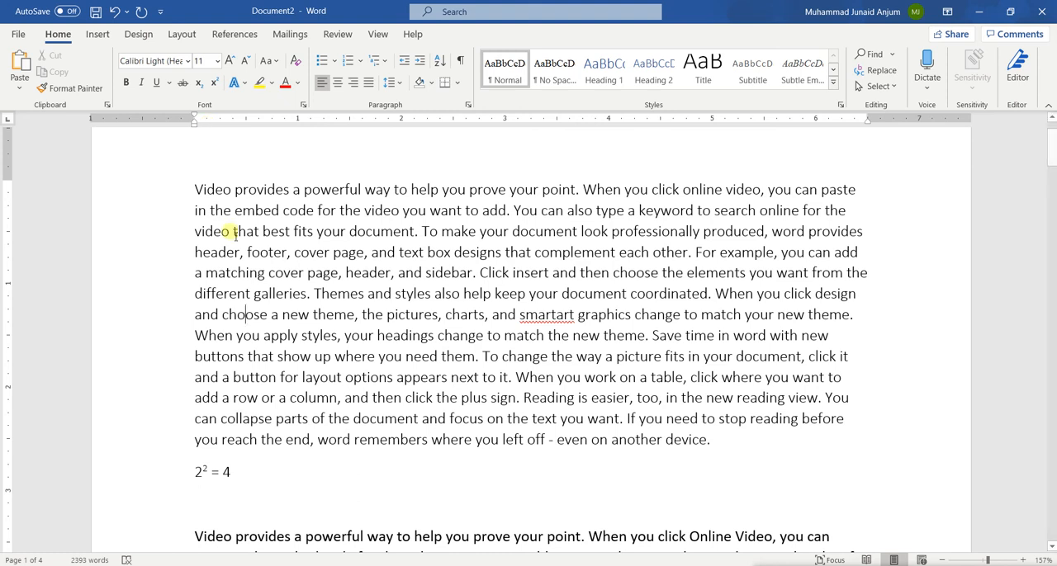
Step: Replace the equation below the first paragraph with "Log2", format its 2 as subscript and deselect it
{"action": "left_click_drag", "start_coordinate": [238, 474], "coordinate": [196, 475]}
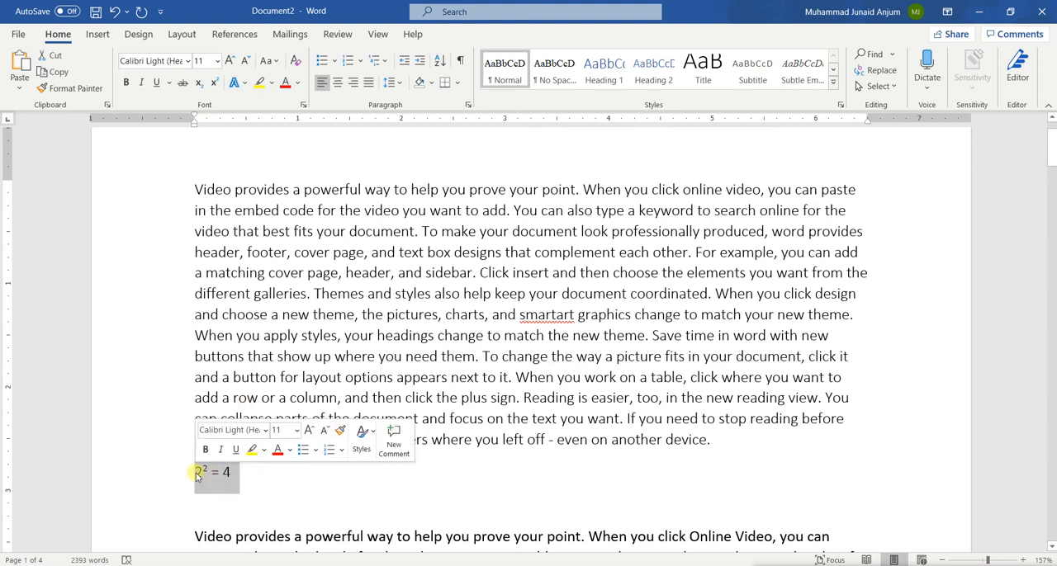
{"action": "type", "text": "log"}
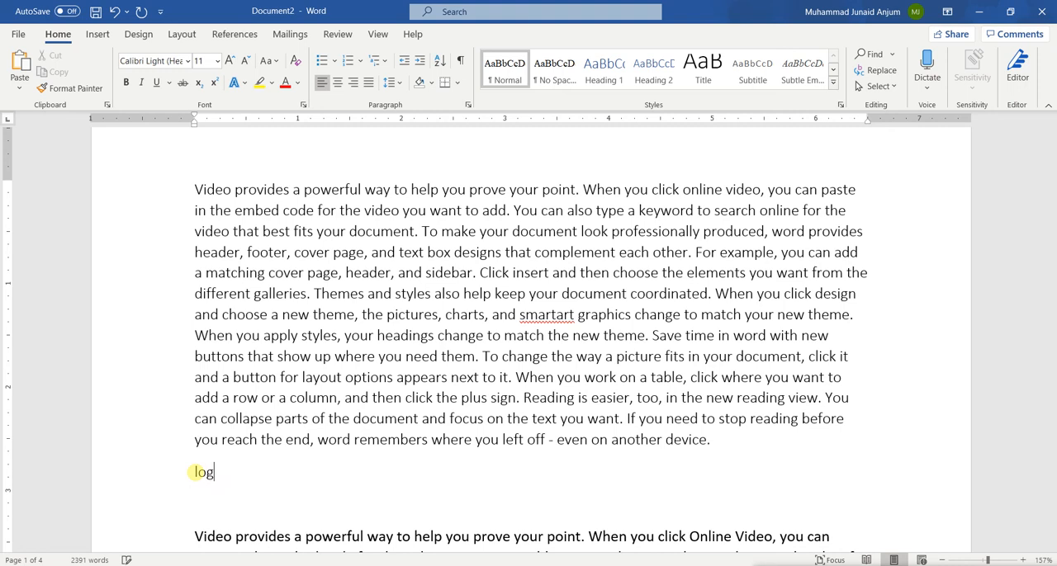
{"action": "type", "text": "2"}
{"action": "left_click_drag", "start_coordinate": [225, 476], "coordinate": [217, 475]}
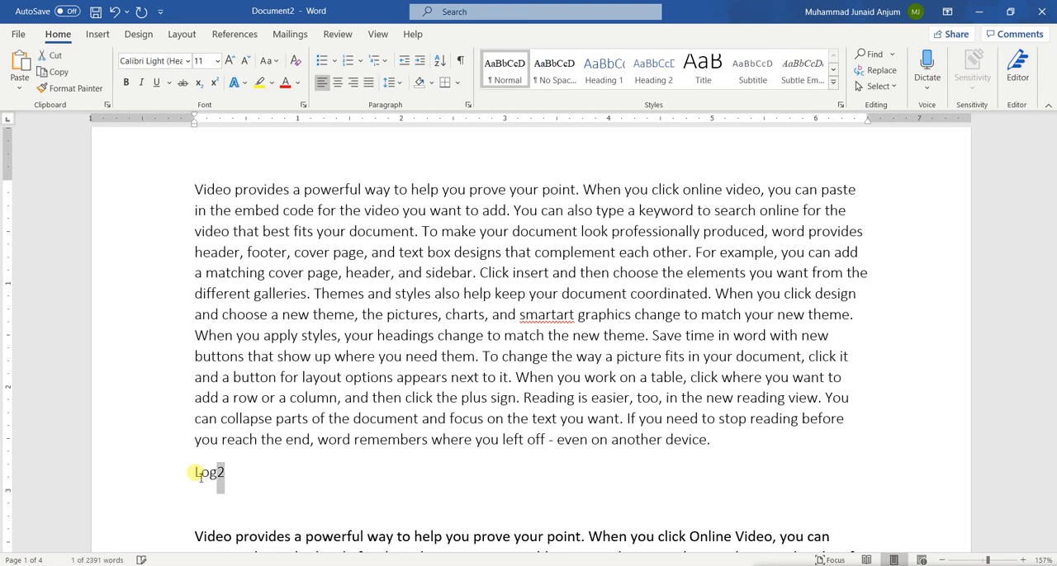
{"action": "left_click", "coordinate": [199, 82]}
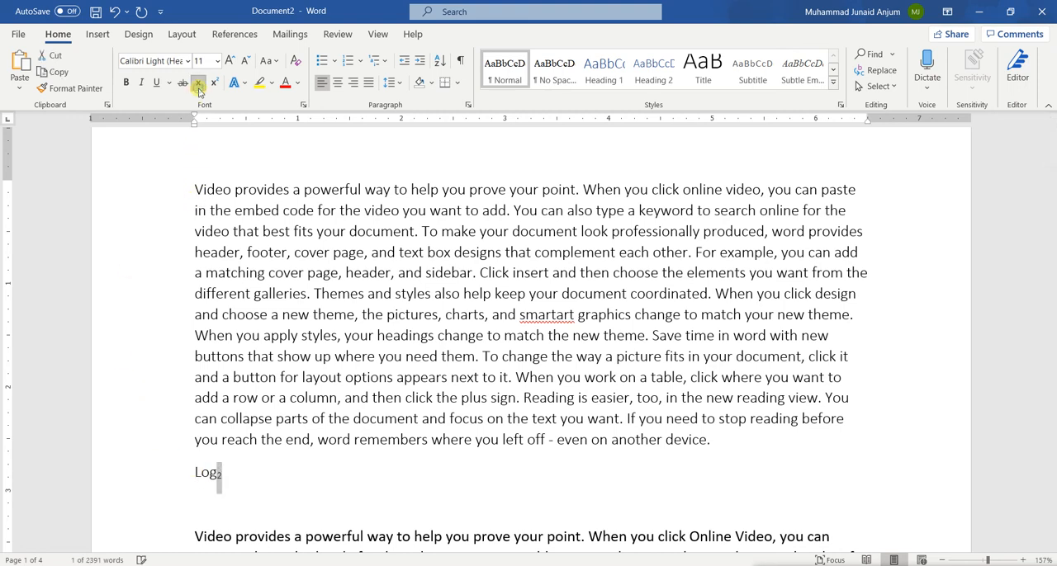
{"action": "left_click", "coordinate": [277, 474]}
{"action": "left_click", "coordinate": [278, 476]}
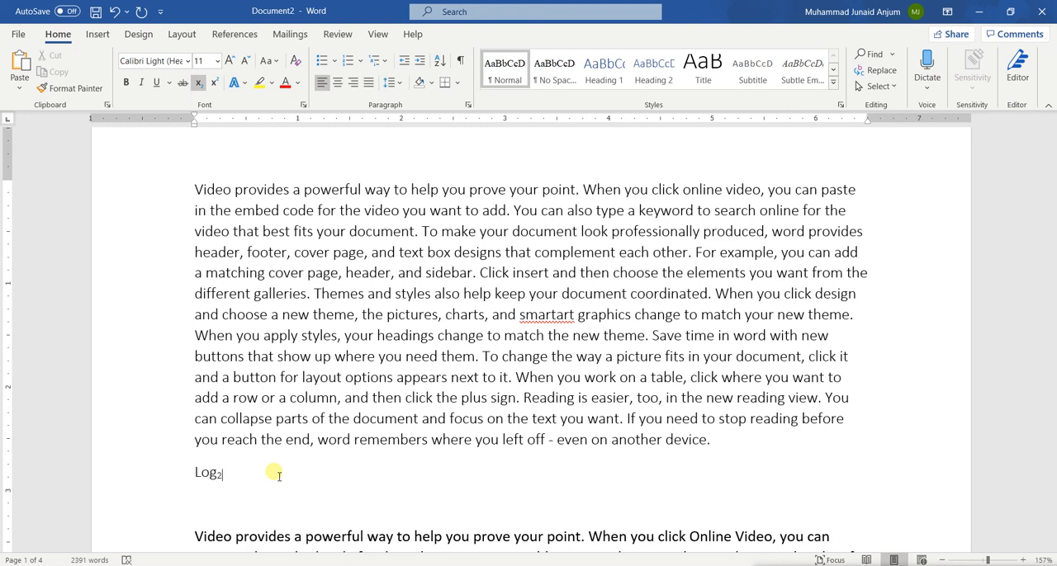
Step: Replace the logarithm text below the first paragraph with "22" and format the second 2 as superscript
{"action": "key", "text": "BackSpace"}
{"action": "key", "text": "BackSpace"}
{"action": "key", "text": "BackSpace"}
{"action": "key", "text": "BackSpace"}
{"action": "type", "text": "22 ="}
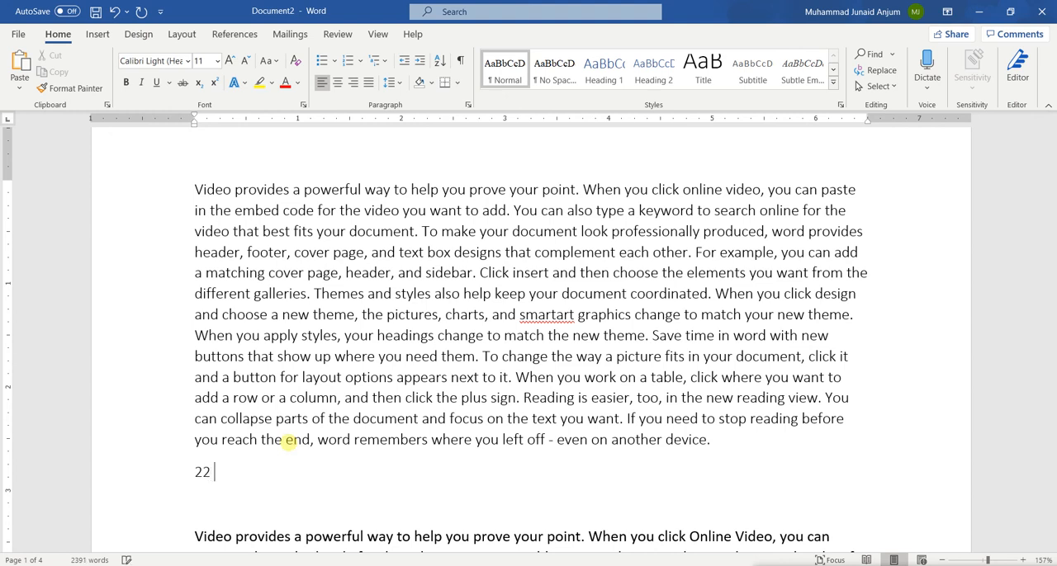
{"action": "type", "text": "4"}
{"action": "key", "text": "BackSpace"}
{"action": "key", "text": "BackSpace"}
{"action": "key", "text": "BackSpace"}
{"action": "key", "text": "BackSpace"}
{"action": "key", "text": "BackSpace"}
{"action": "type", "text": "2"}
{"action": "key", "text": "shift+Left"}
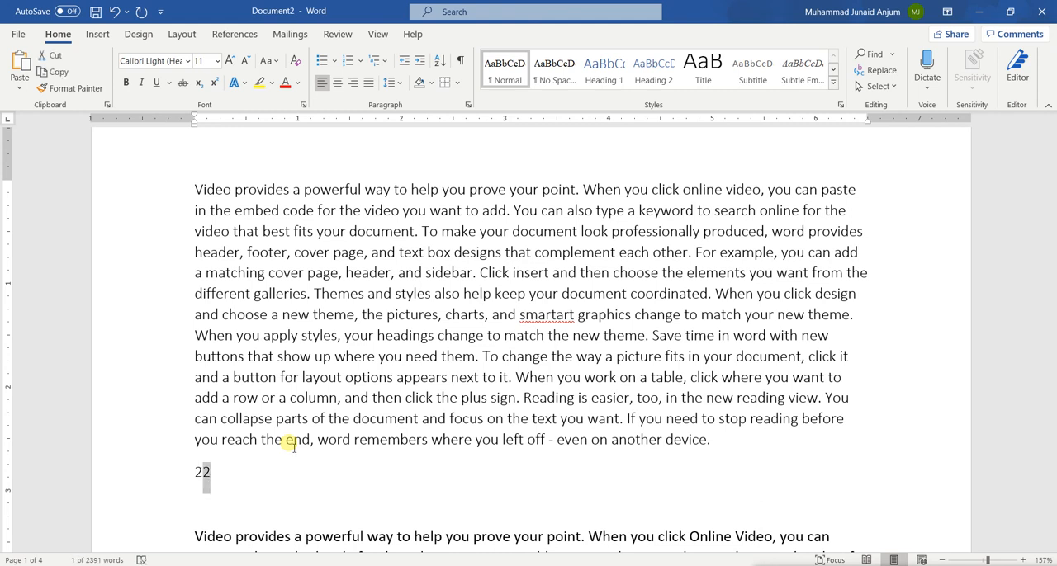
{"action": "left_click", "coordinate": [215, 83]}
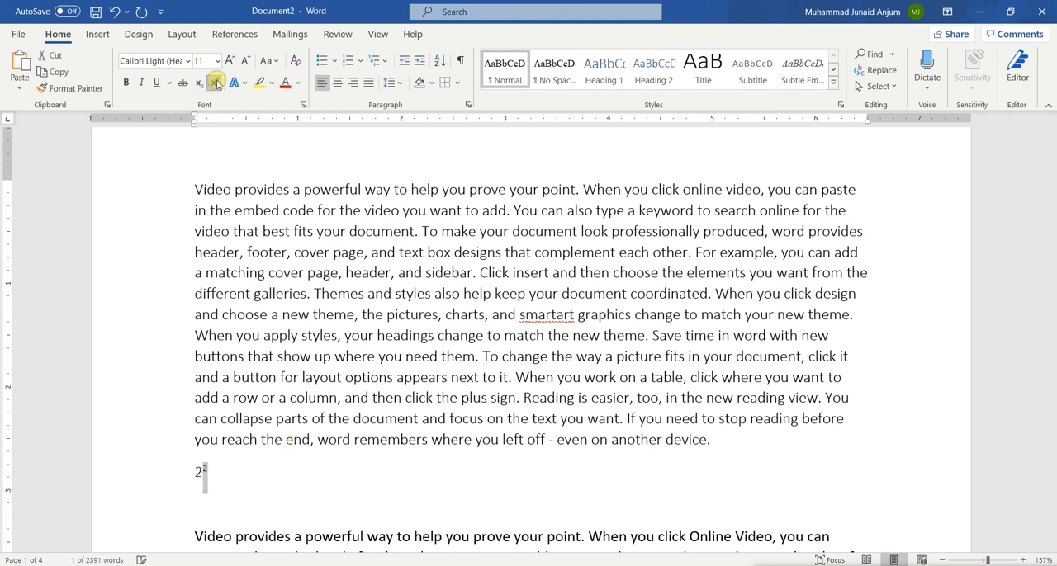
{"action": "key", "text": "Right"}
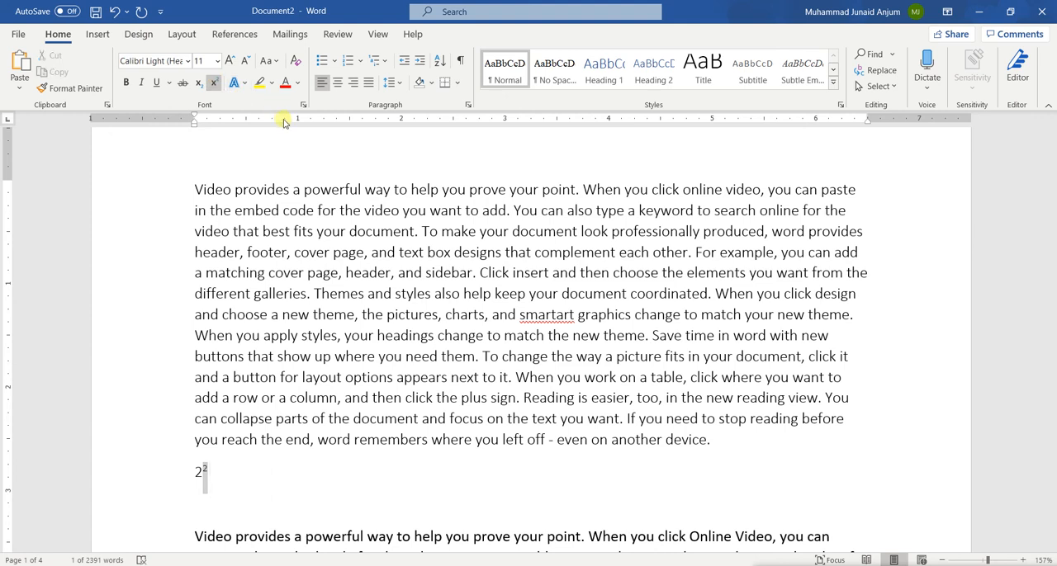
Step: Complete the line as "22 = 4" with normal-height text after the exponent, keeping only the second 2 as superscript
{"action": "type", "text": "="}
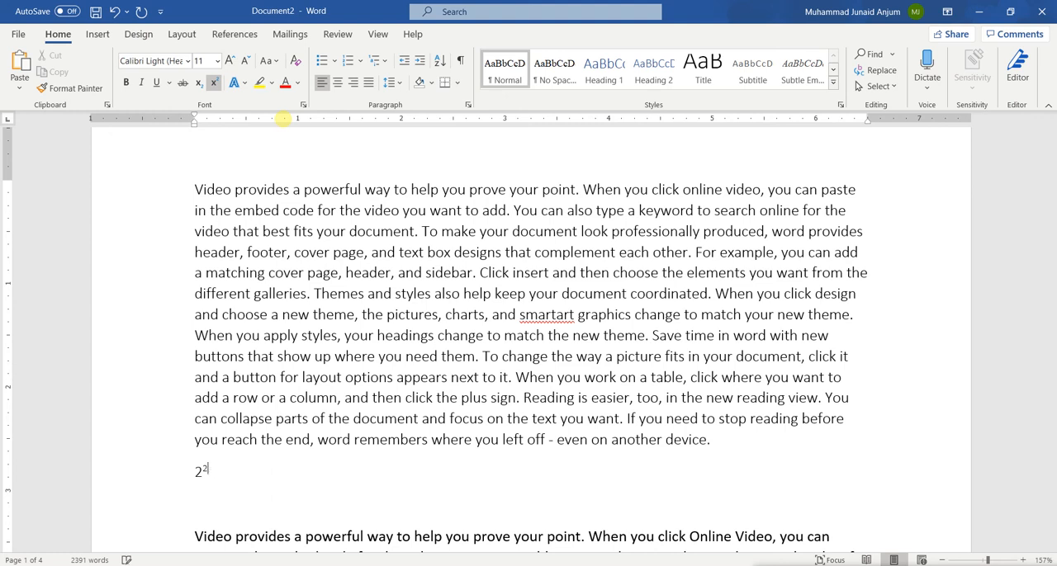
{"action": "key", "text": "ctrl+shift+equal"}
{"action": "key", "text": "ctrl+shift+equal"}
{"action": "key", "text": "BackSpace"}
{"action": "key", "text": "shift+Left"}
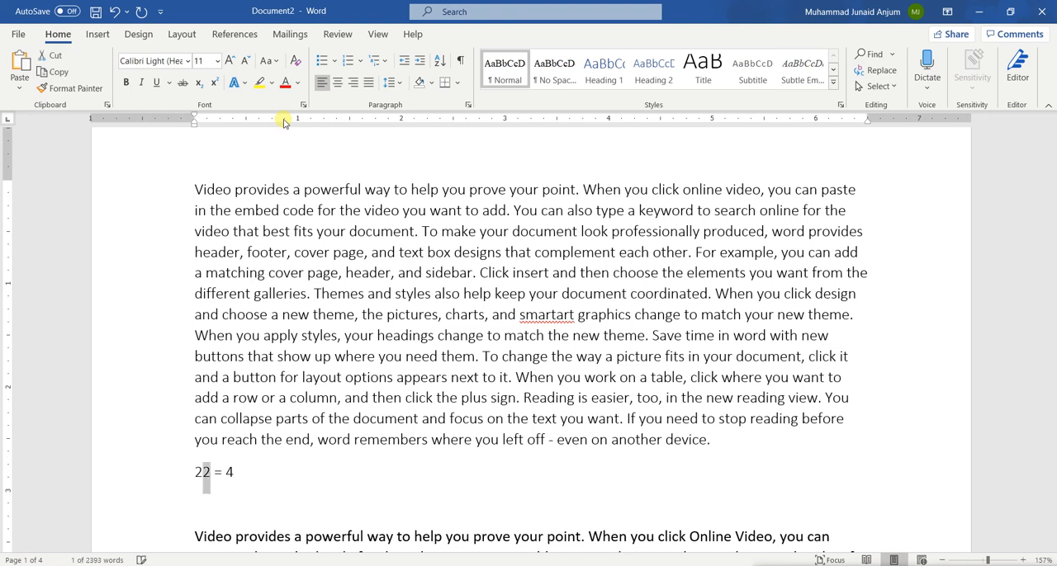
{"action": "left_click", "coordinate": [214, 82]}
{"action": "left_click", "coordinate": [261, 467]}
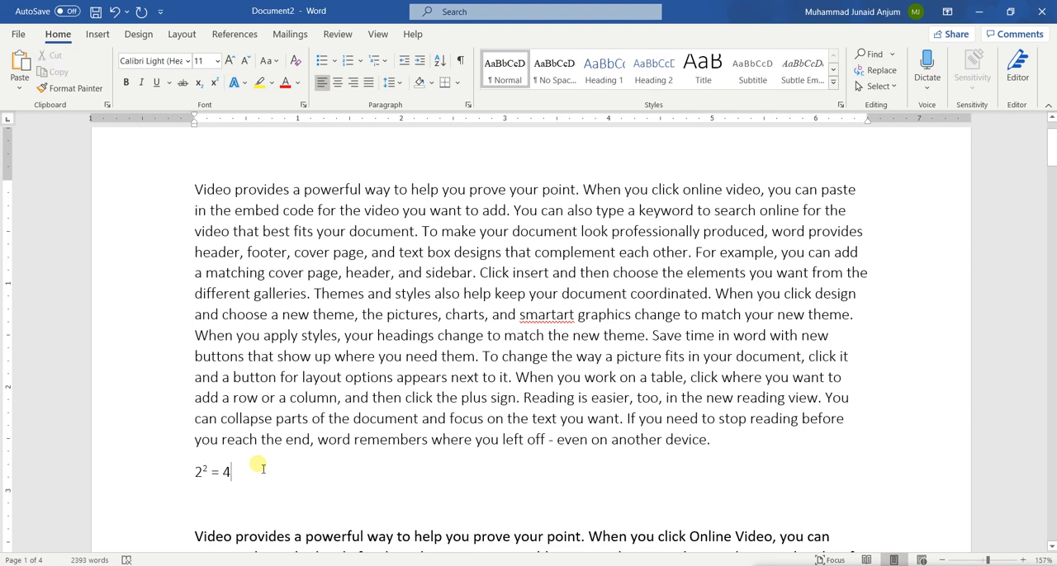
Step: Delete the equation and the empty lines between the first and second paragraphs
{"action": "key", "text": "BackSpace"}
{"action": "key", "text": "BackSpace"}
{"action": "key", "text": "BackSpace"}
{"action": "key", "text": "BackSpace"}
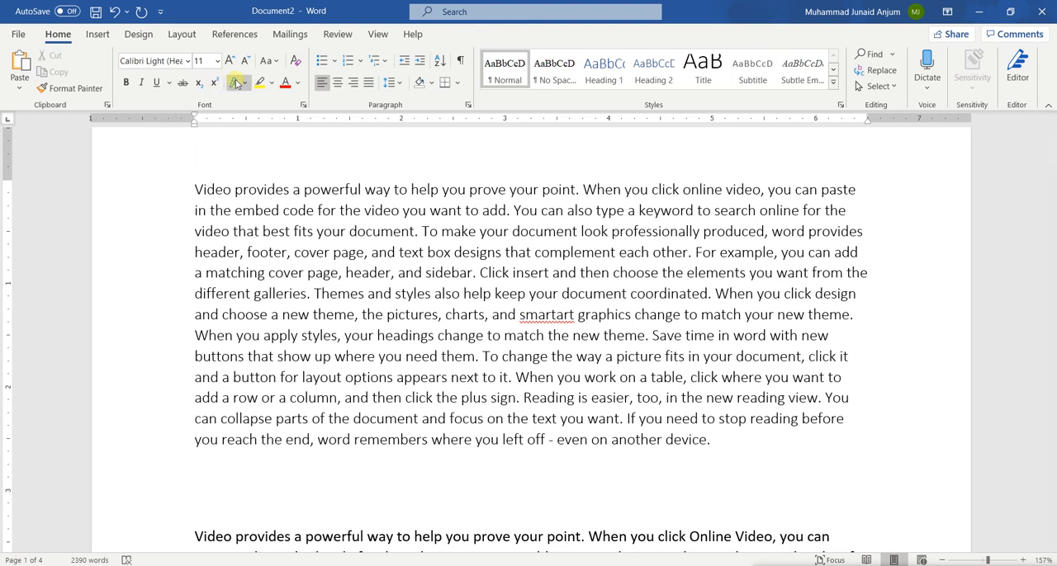
{"action": "left_click", "coordinate": [271, 85]}
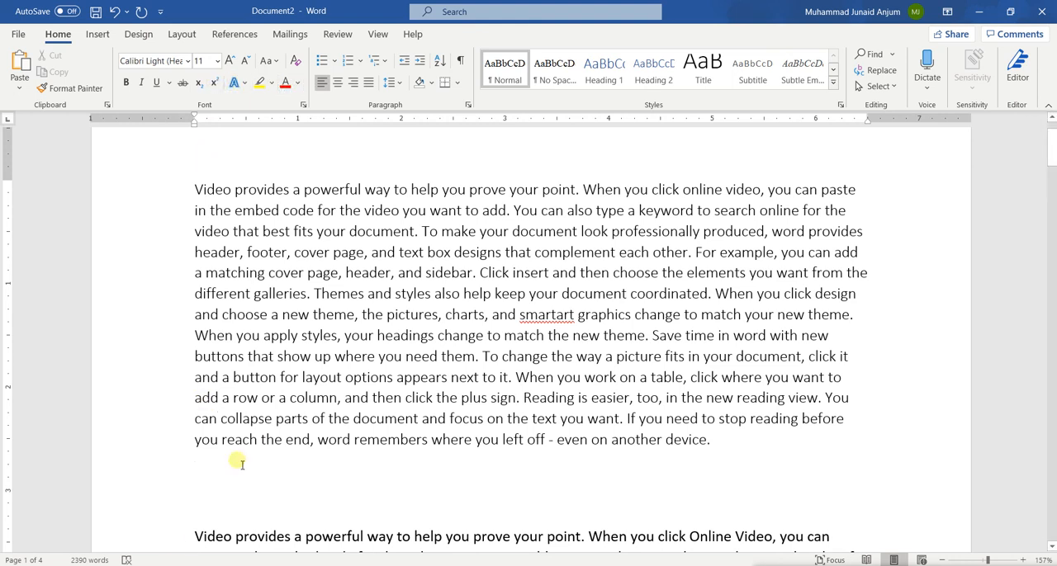
{"action": "key", "text": "Delete"}
{"action": "key", "text": "Delete"}
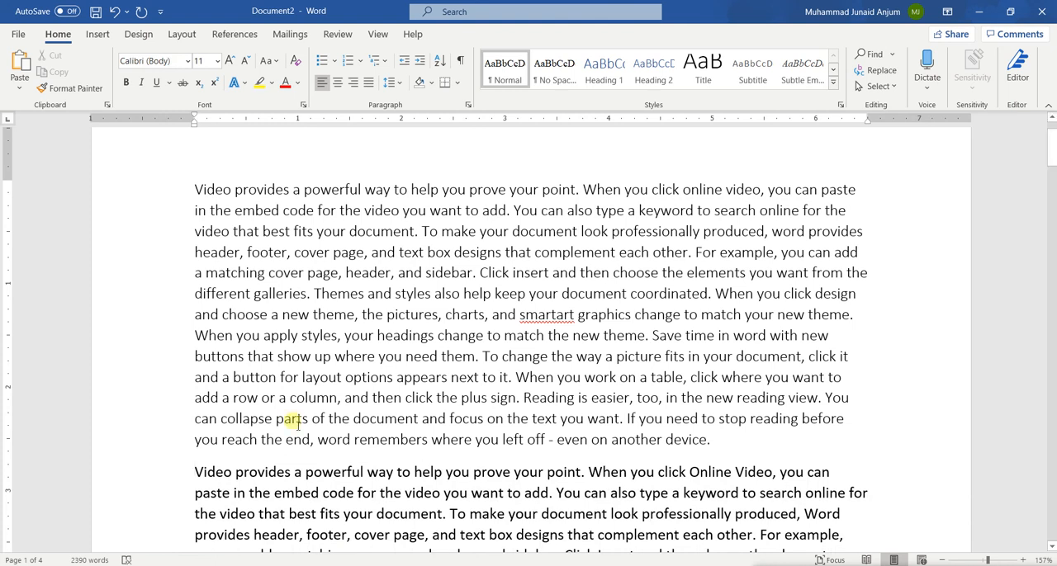
Step: Apply the blue text effect with reflection to the word "provides" in the first line and deselect it
{"action": "scroll", "coordinate": [290, 421], "scroll_direction": "up", "scroll_amount": 1}
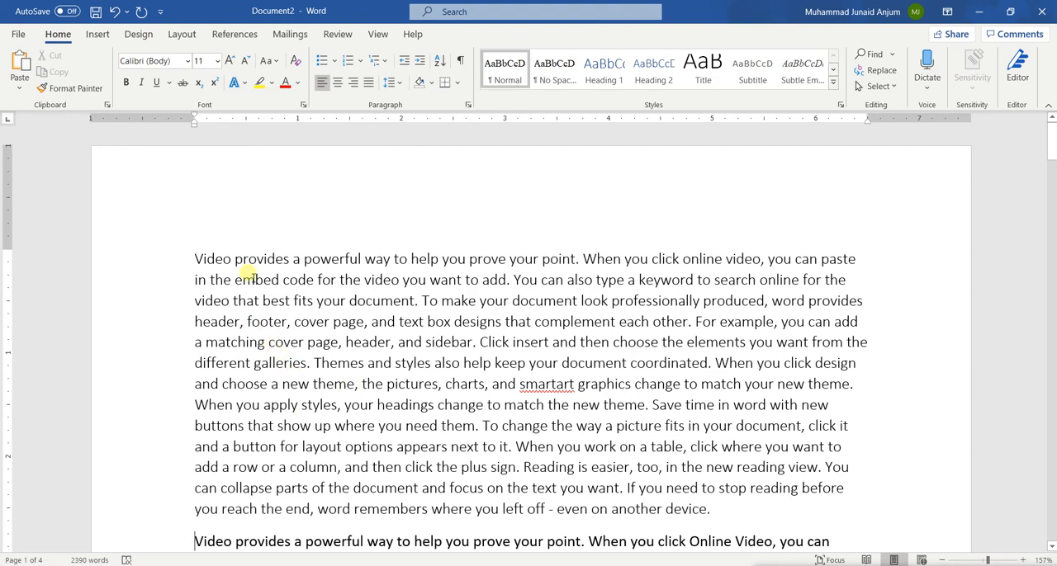
{"action": "double_click", "coordinate": [256, 259]}
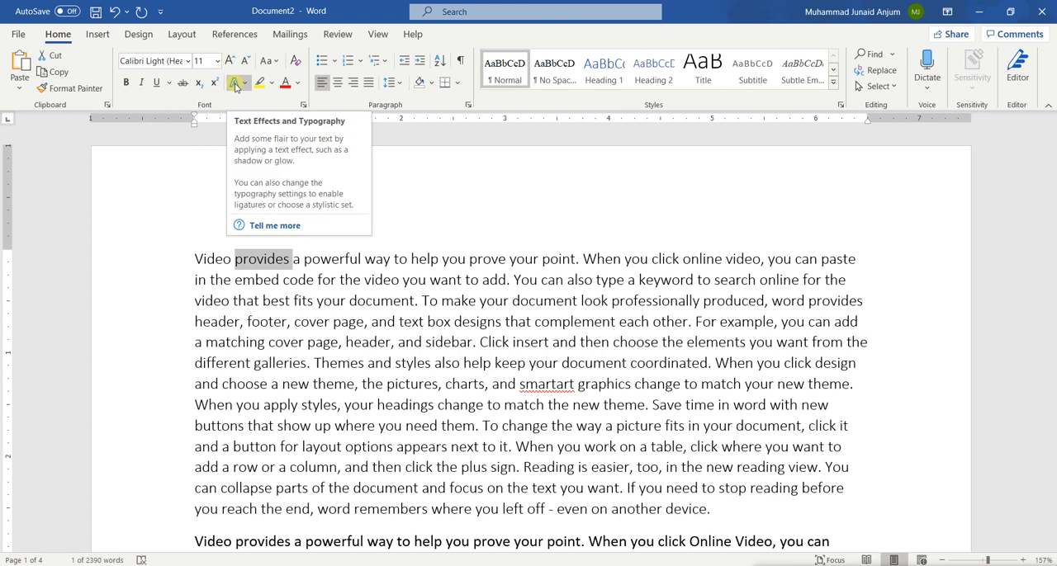
{"action": "left_click", "coordinate": [235, 84]}
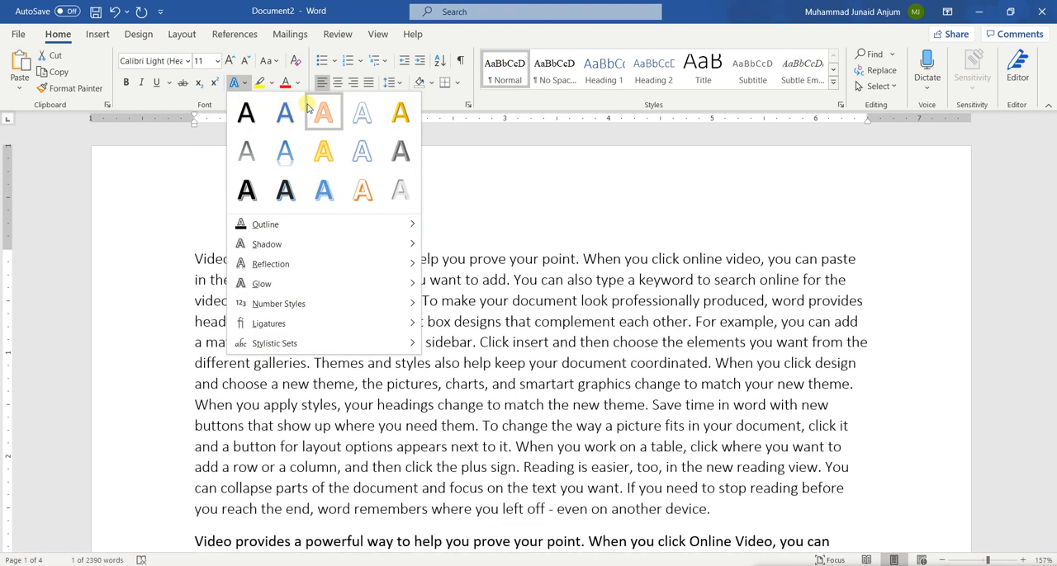
{"action": "left_click", "coordinate": [289, 146]}
{"action": "left_click", "coordinate": [284, 280]}
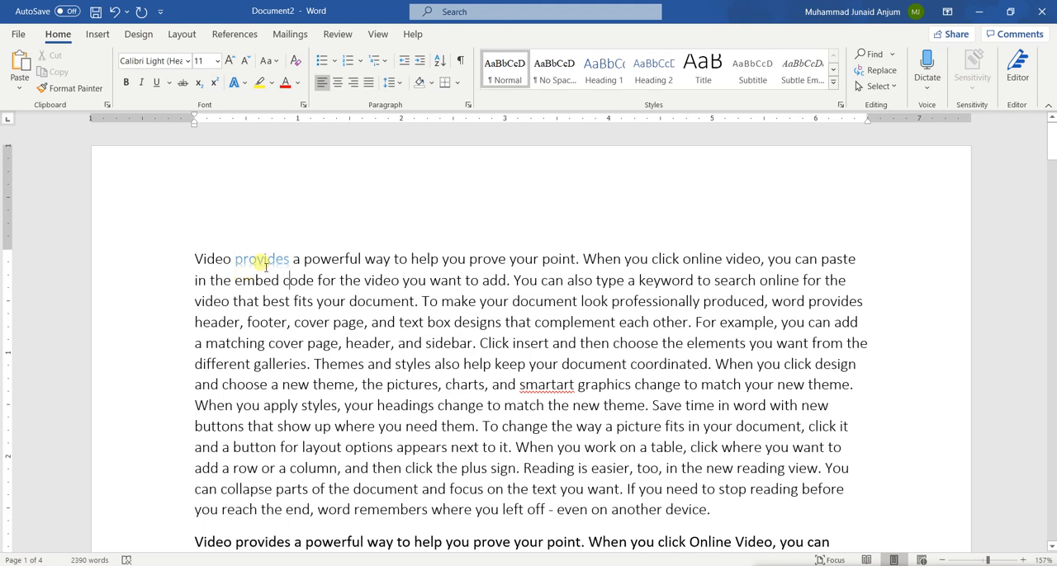
Step: Add the largest orange glow variation to the word "provides" in the first line and deselect it
{"action": "double_click", "coordinate": [262, 261]}
{"action": "left_click", "coordinate": [243, 85]}
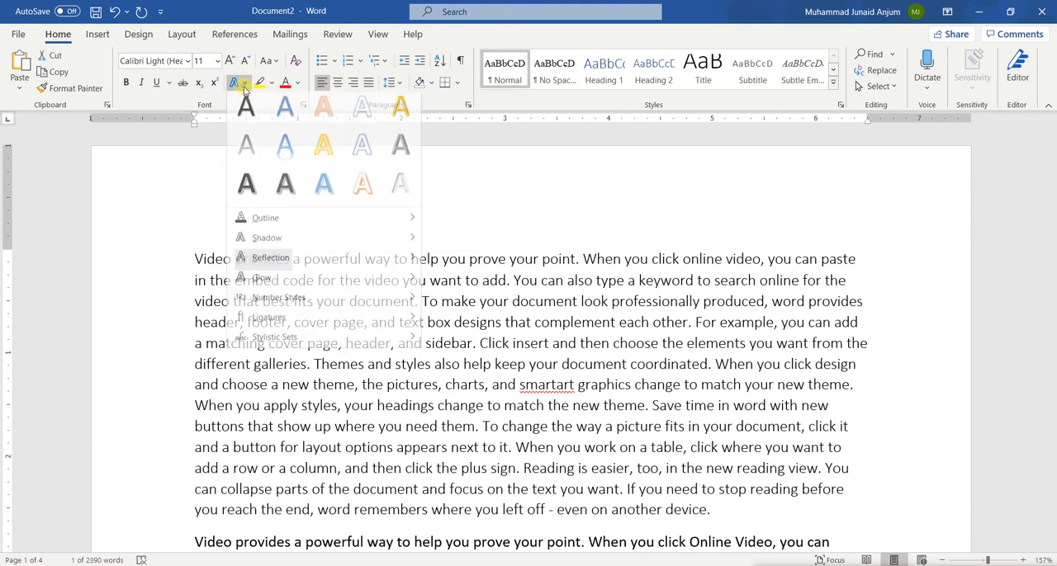
{"action": "mouse_move", "coordinate": [295, 281]}
{"action": "mouse_move", "coordinate": [295, 264]}
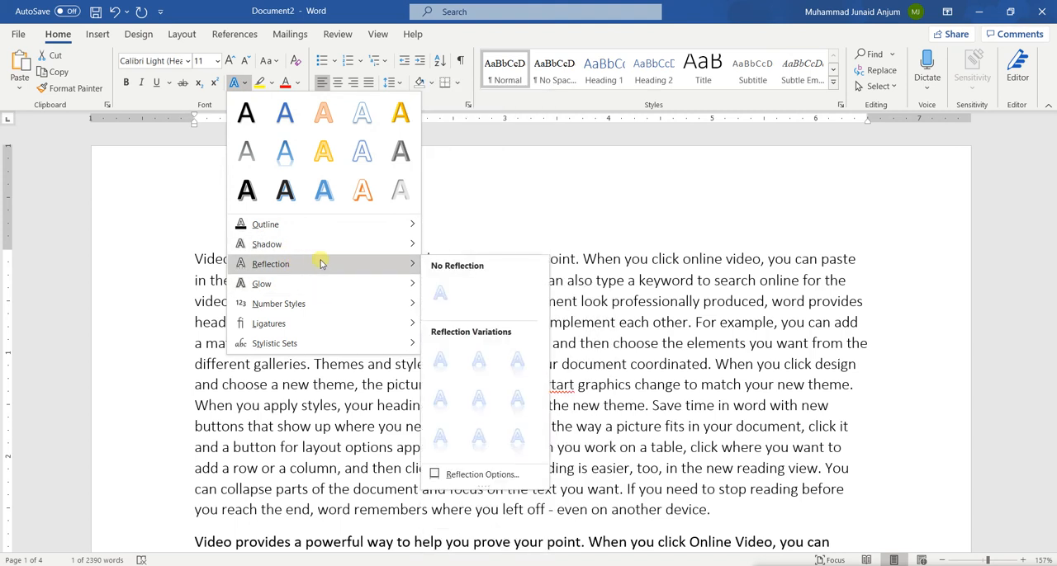
{"action": "mouse_move", "coordinate": [349, 283]}
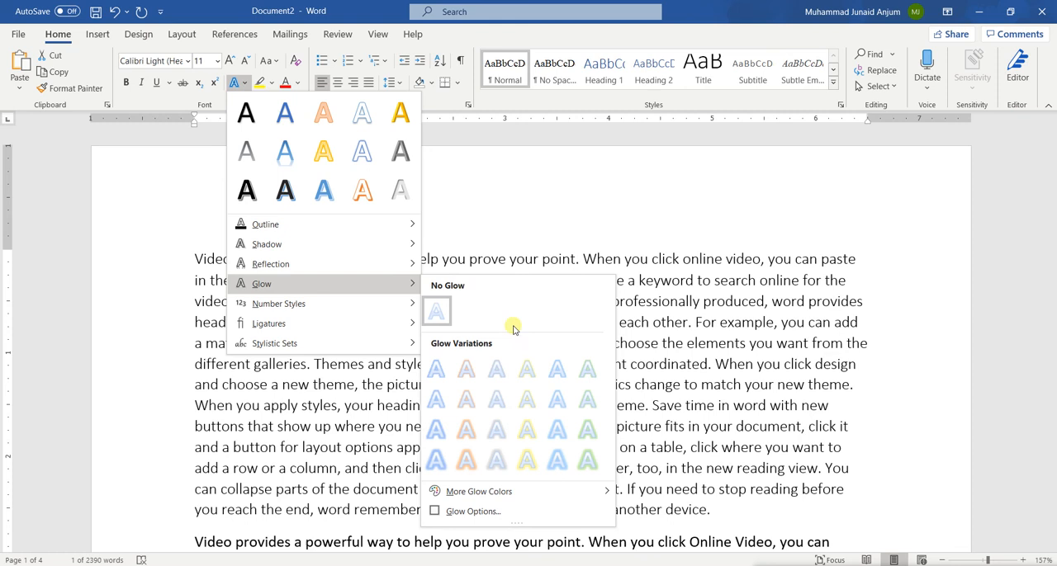
{"action": "left_click", "coordinate": [466, 460]}
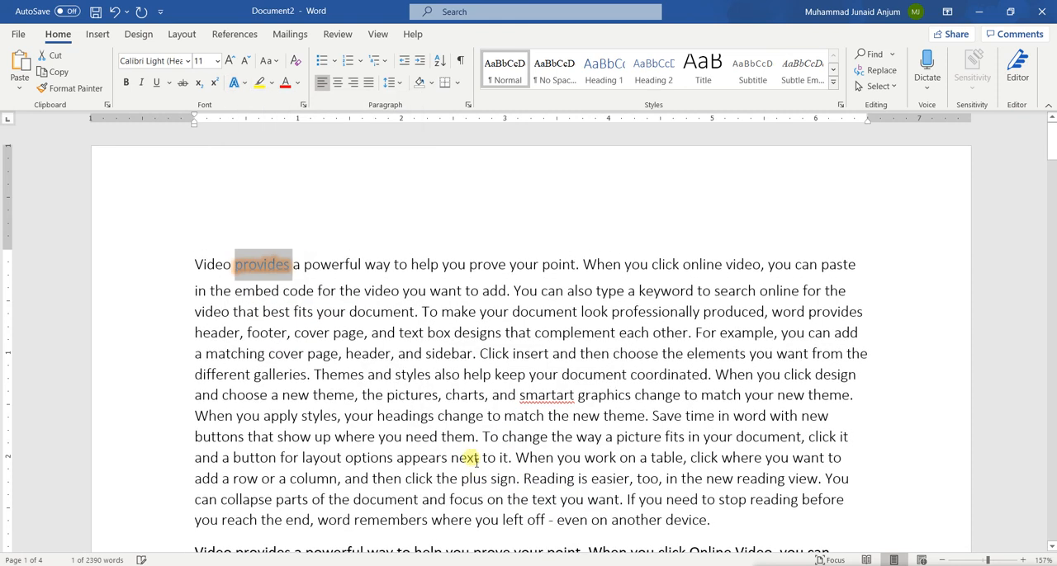
{"action": "left_click", "coordinate": [372, 394]}
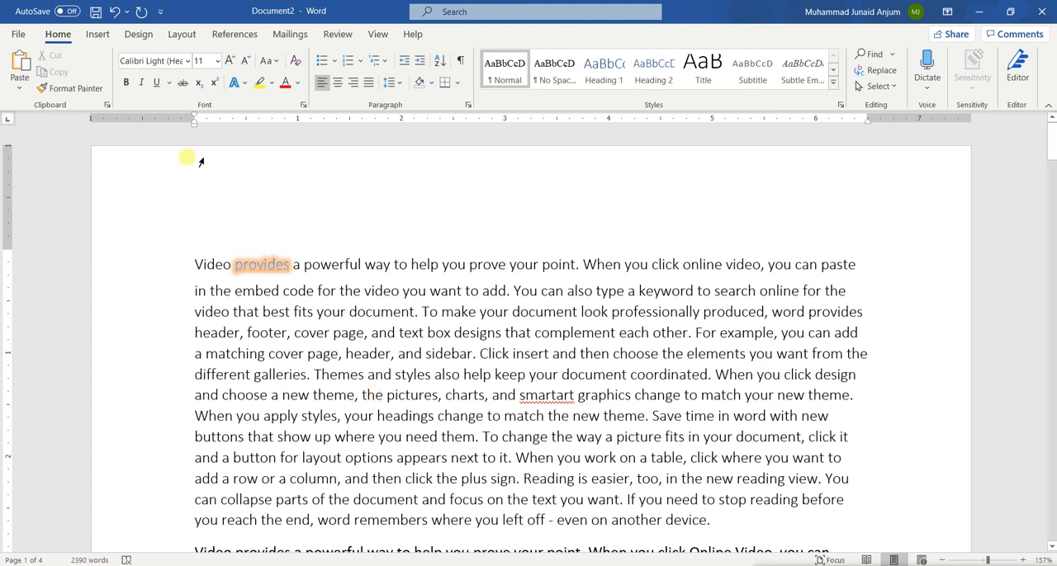
Step: Clear all formatting from the word "provides" in the first line and deselect it
{"action": "double_click", "coordinate": [263, 264]}
{"action": "triple_click", "coordinate": [262, 264]}
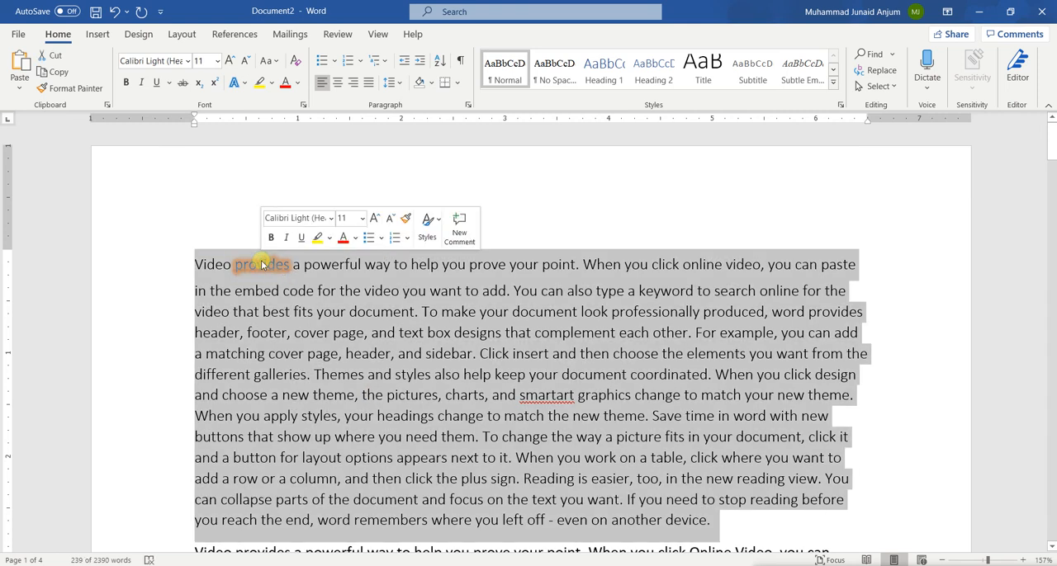
{"action": "triple_click", "coordinate": [263, 264]}
{"action": "left_click", "coordinate": [262, 264]}
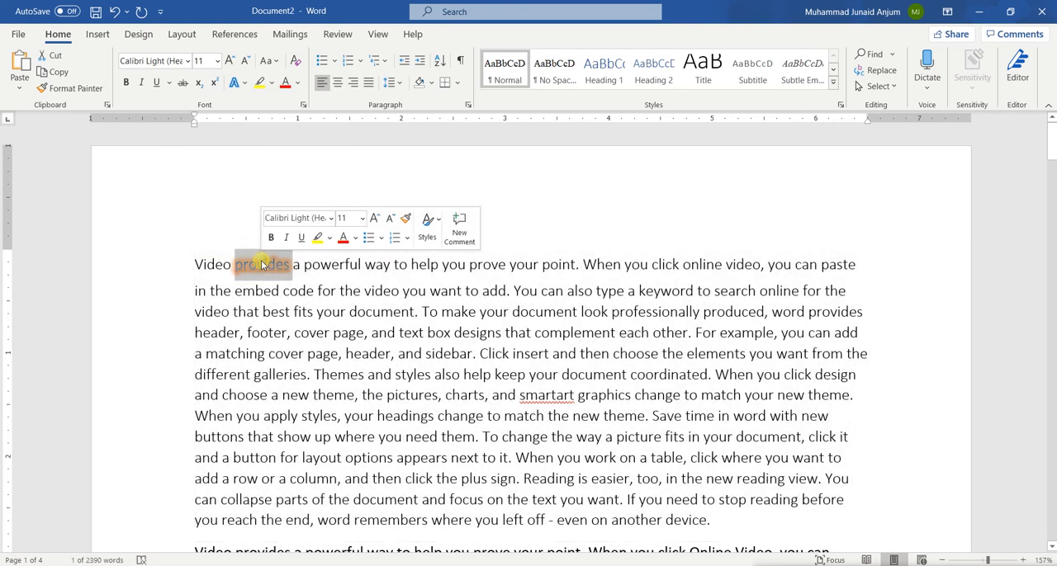
{"action": "left_click", "coordinate": [296, 62]}
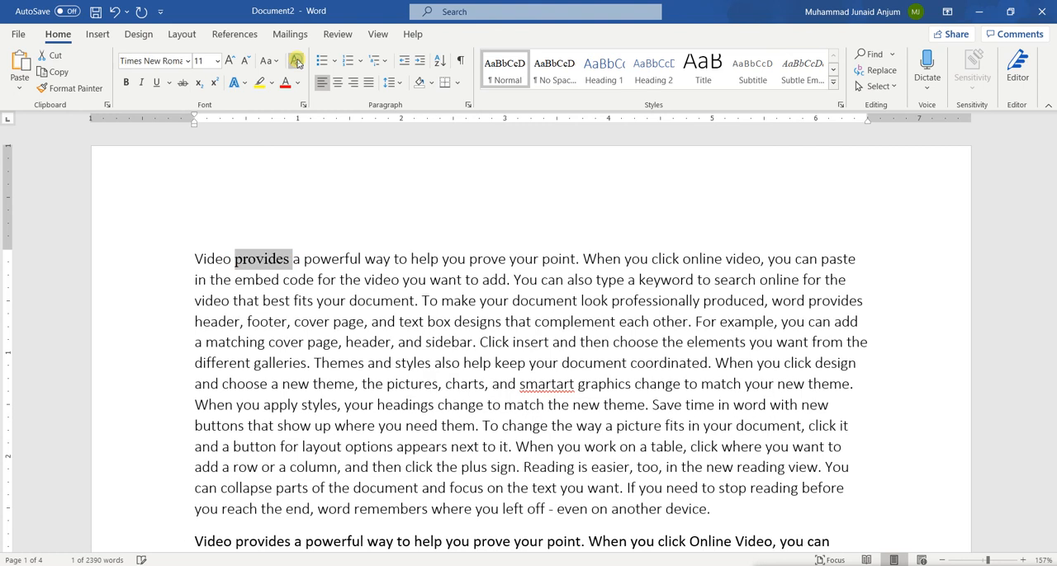
{"action": "left_click", "coordinate": [294, 321]}
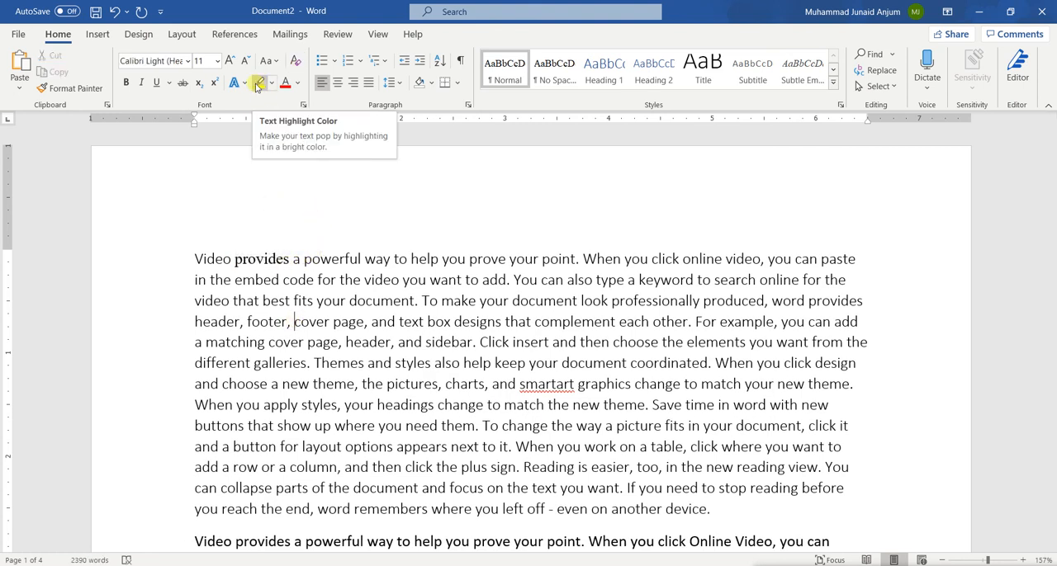
Step: Highlight the sentence "To make your document look professionally produced... complement each other" in yellow, without its final period
{"action": "left_click_drag", "start_coordinate": [302, 322], "coordinate": [688, 323]}
{"action": "left_click", "coordinate": [397, 323]}
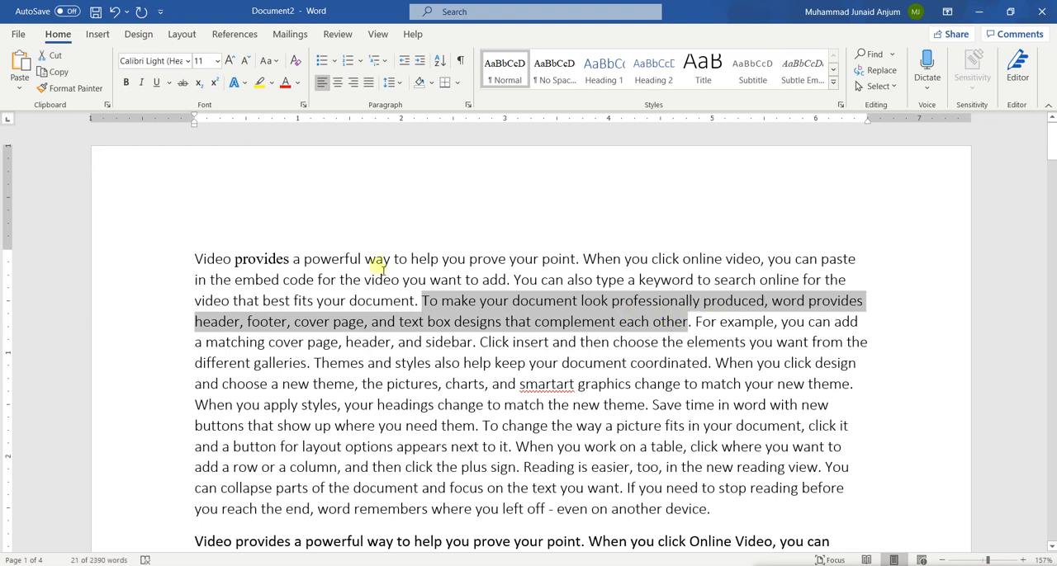
{"action": "left_click", "coordinate": [258, 85]}
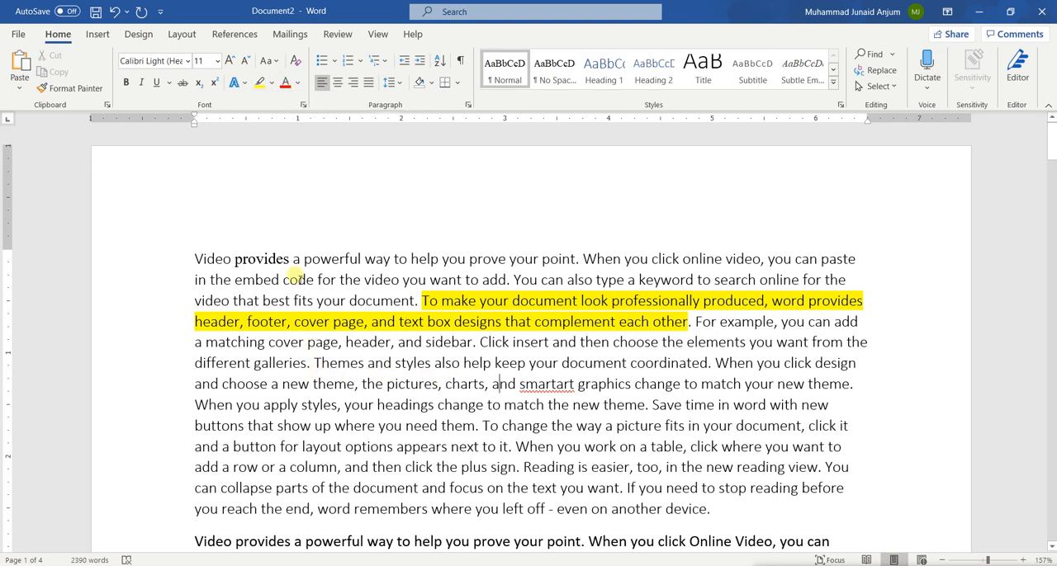
Step: Set the font colour of the word "provides" in the first line to the standard dark blue and deselect it
{"action": "double_click", "coordinate": [269, 260]}
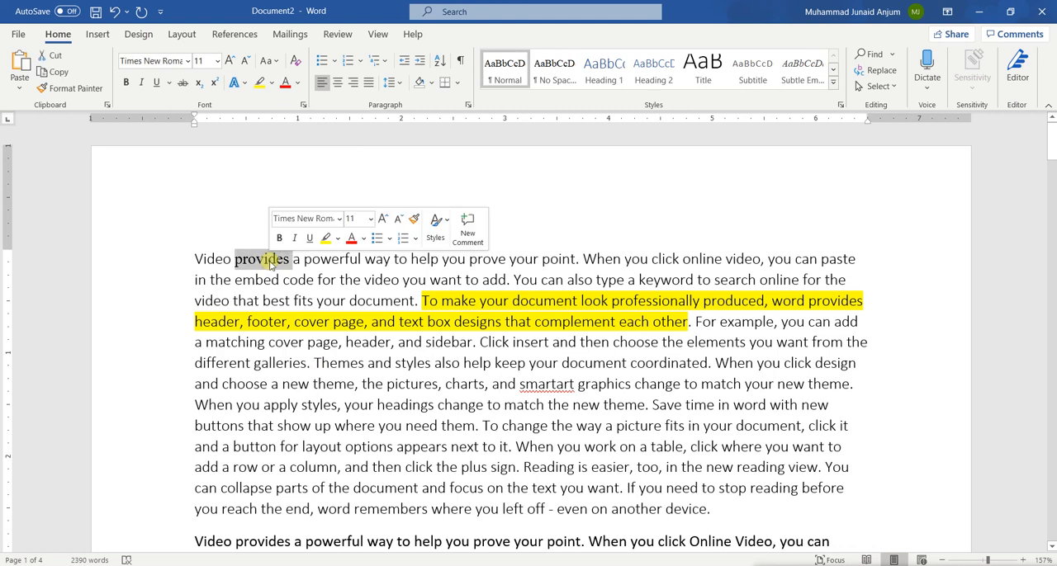
{"action": "left_click", "coordinate": [304, 84]}
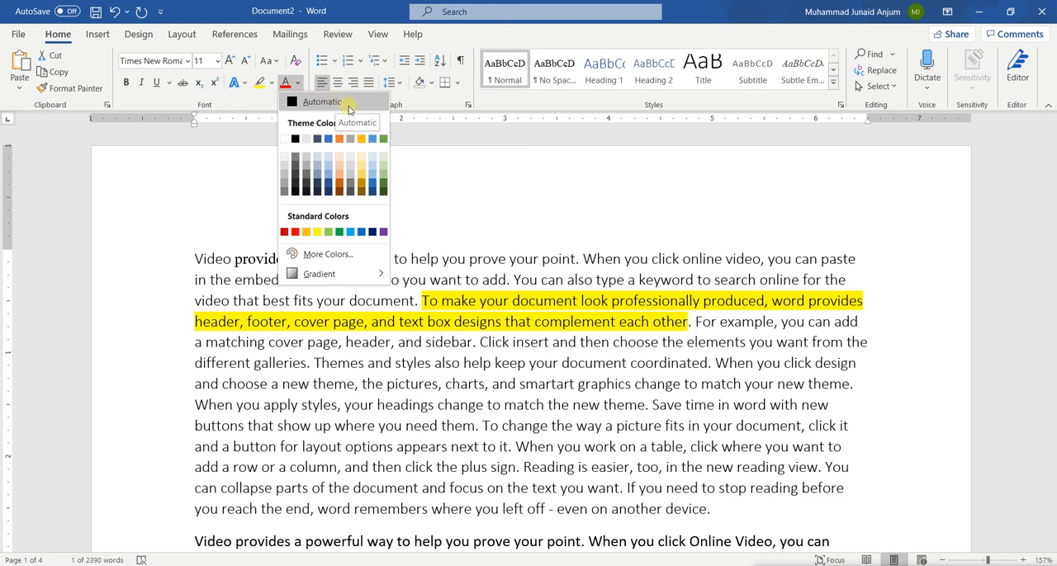
{"action": "left_click", "coordinate": [373, 231]}
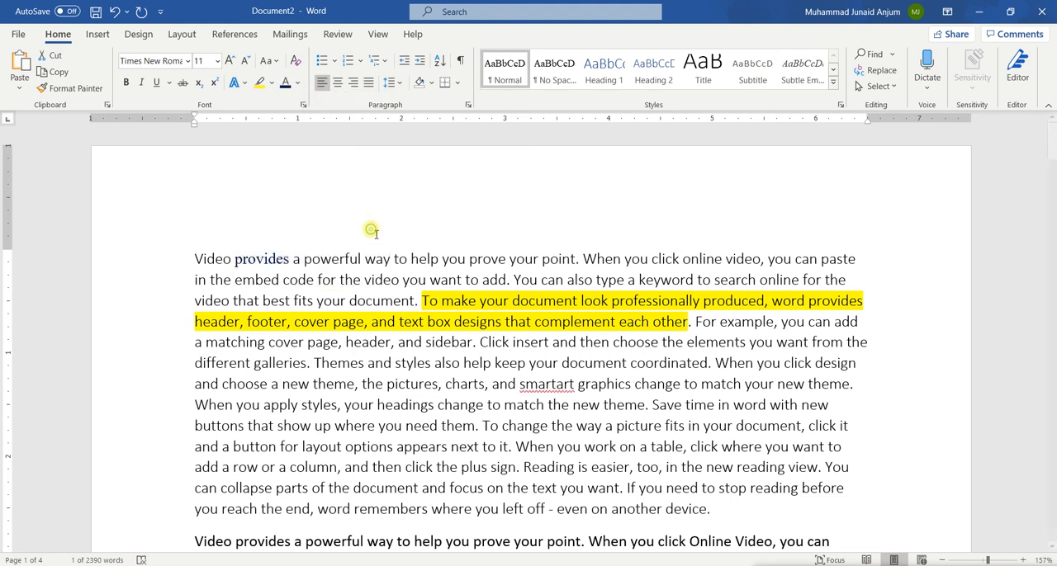
{"action": "left_click", "coordinate": [340, 378]}
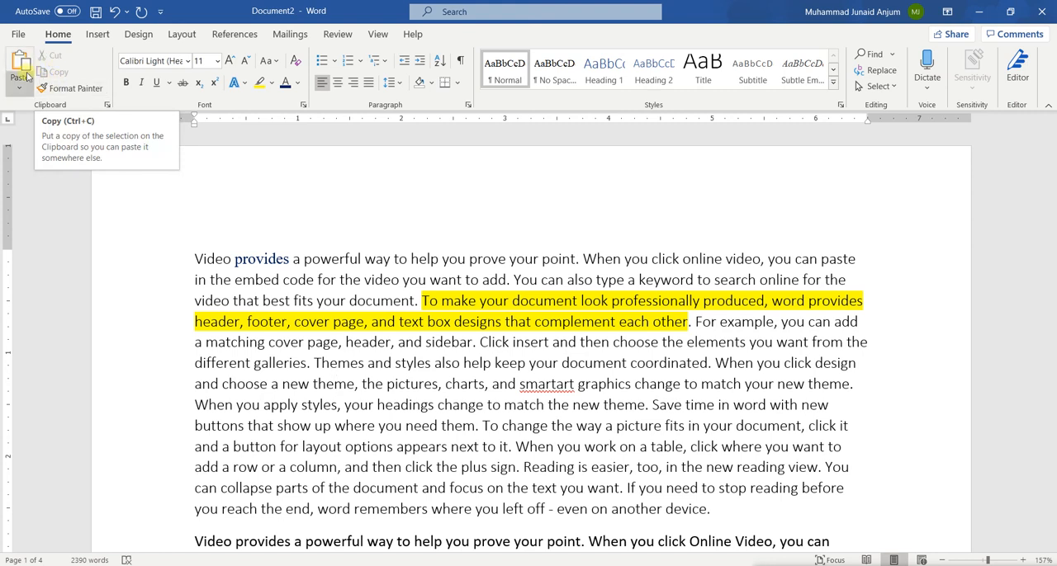
Step: Copy the word "Video" from the first line and paste it on a new line two lines below the first paragraph
{"action": "double_click", "coordinate": [211, 258]}
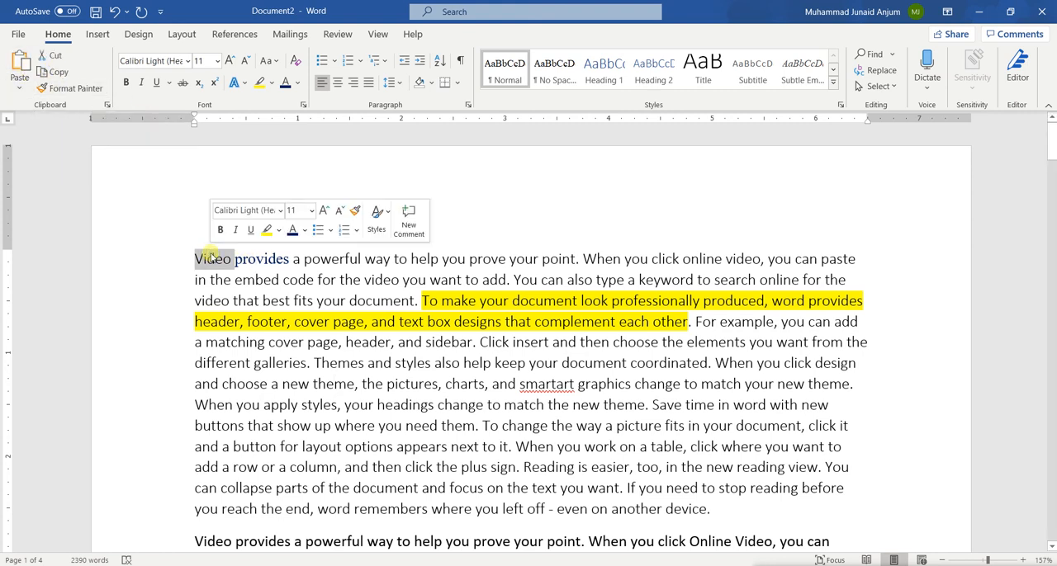
{"action": "left_click", "coordinate": [59, 75]}
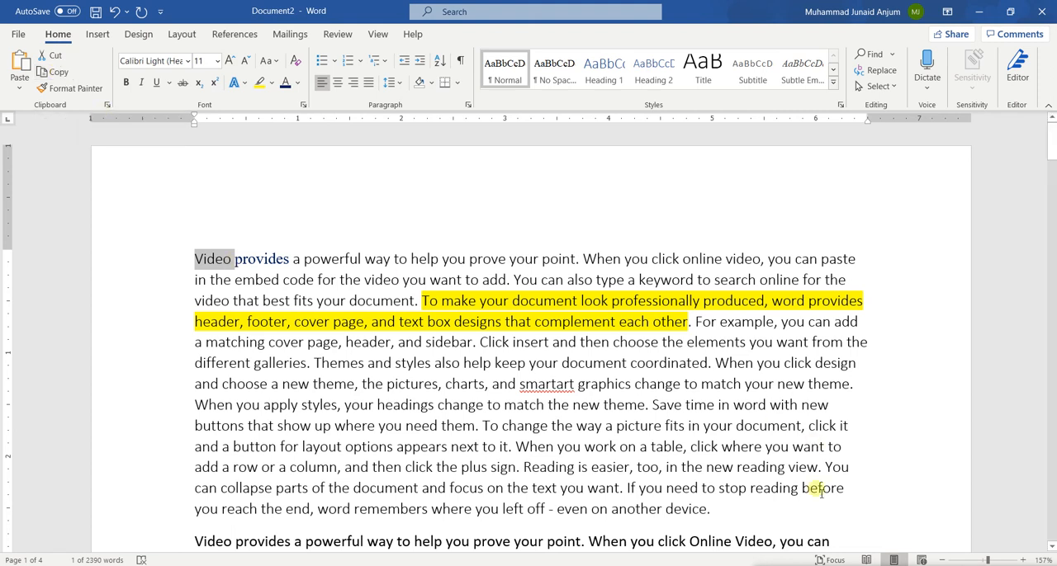
{"action": "left_click", "coordinate": [740, 509]}
{"action": "key", "text": "Return"}
{"action": "key", "text": "Return"}
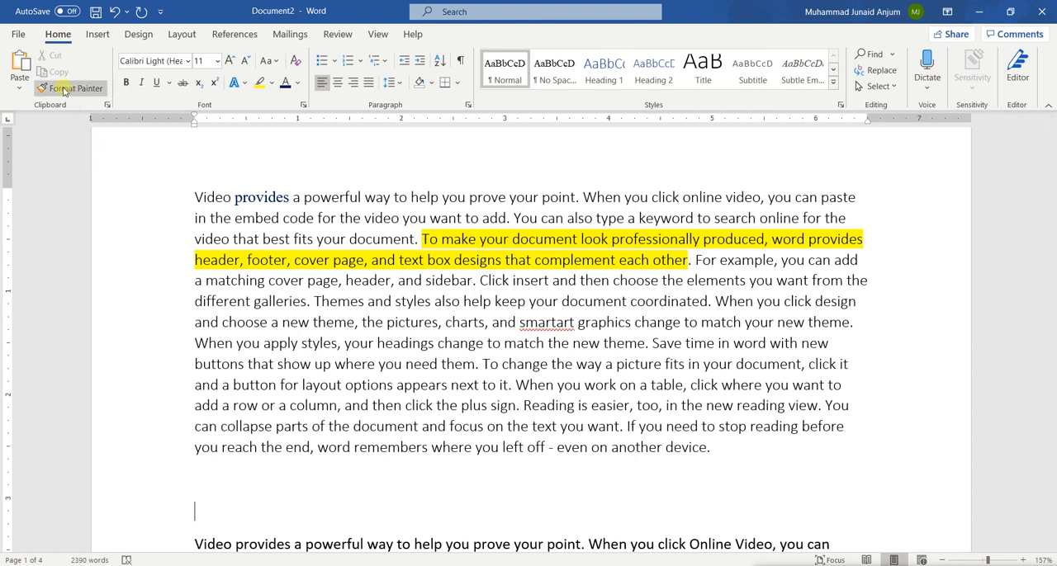
{"action": "left_click", "coordinate": [19, 70]}
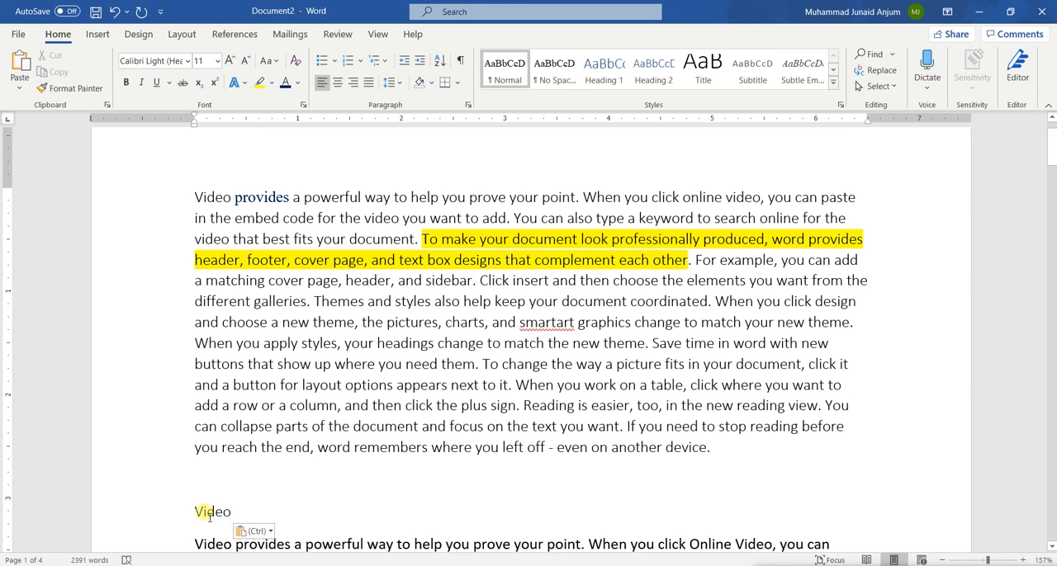
Step: Delete the pasted word "Video" and one of the two new lines below the first paragraph
{"action": "key", "text": "BackSpace"}
{"action": "key", "text": "BackSpace"}
{"action": "key", "text": "BackSpace"}
{"action": "key", "text": "BackSpace"}
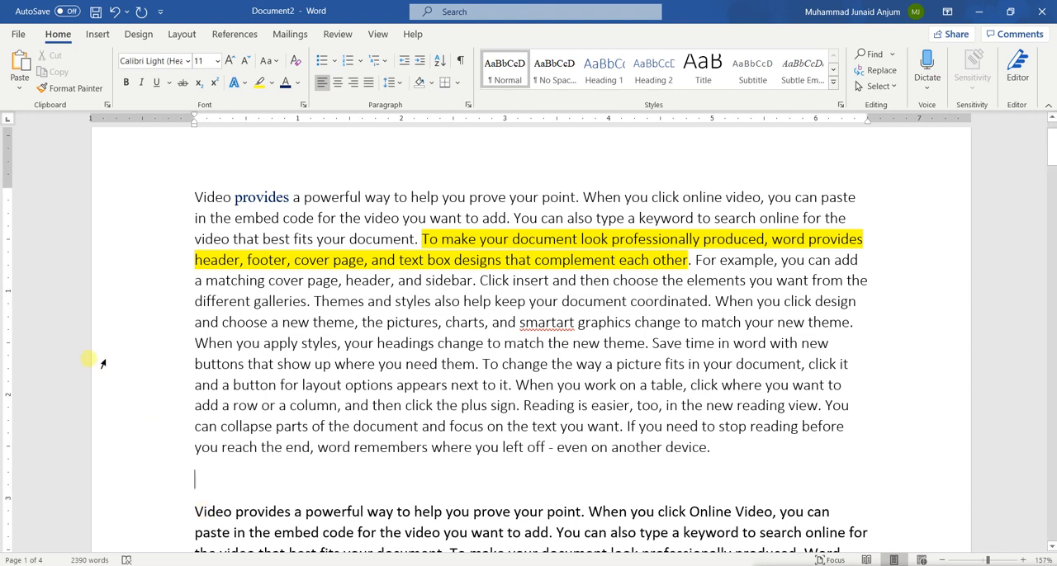
Step: Move the word "Video" from the start of the first line to the empty line below the first paragraph
{"action": "left_click", "coordinate": [198, 195]}
{"action": "double_click", "coordinate": [198, 195]}
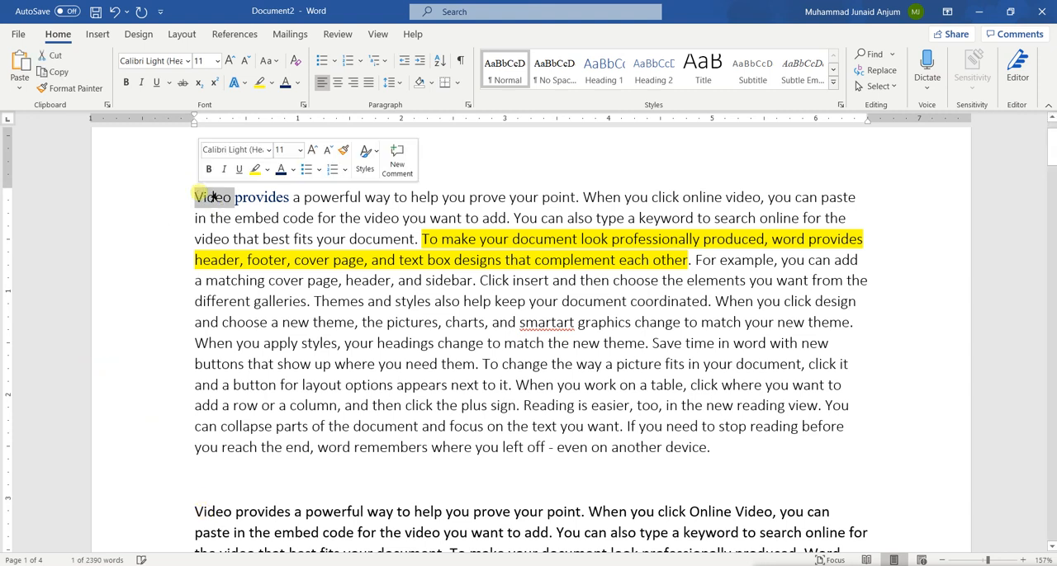
{"action": "key", "text": "Delete"}
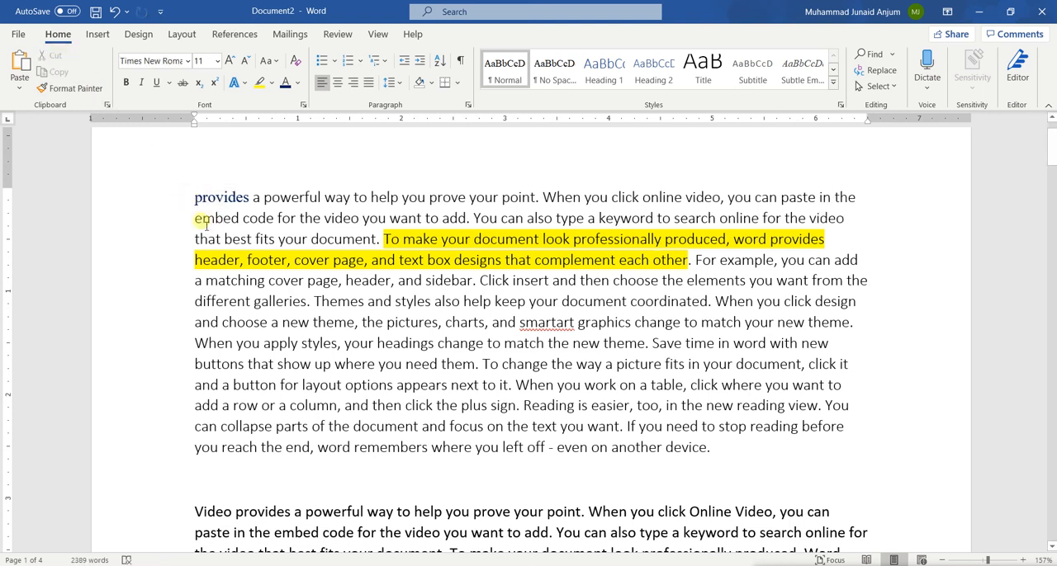
{"action": "left_click", "coordinate": [223, 490]}
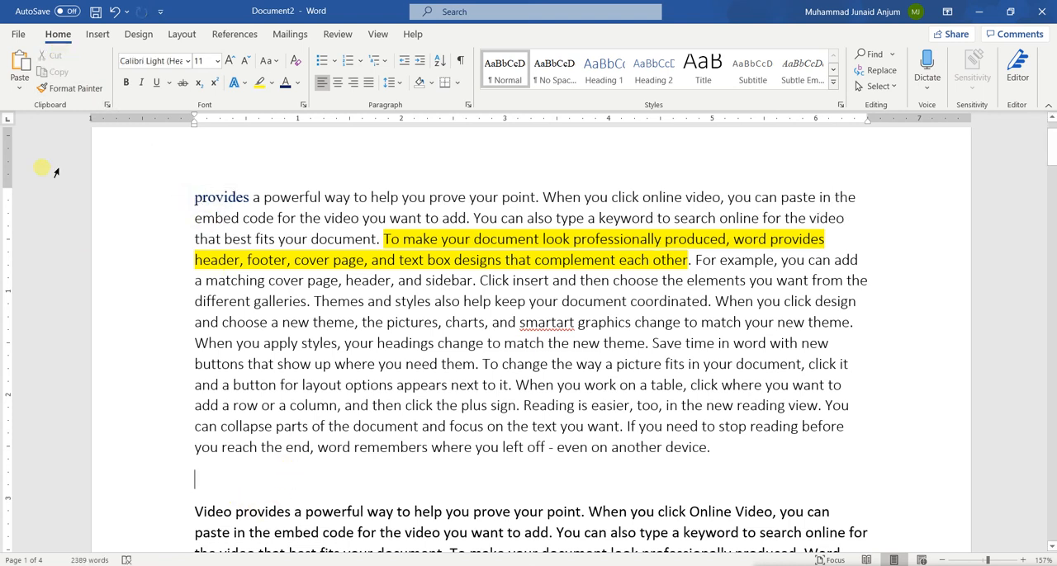
{"action": "left_click", "coordinate": [20, 66]}
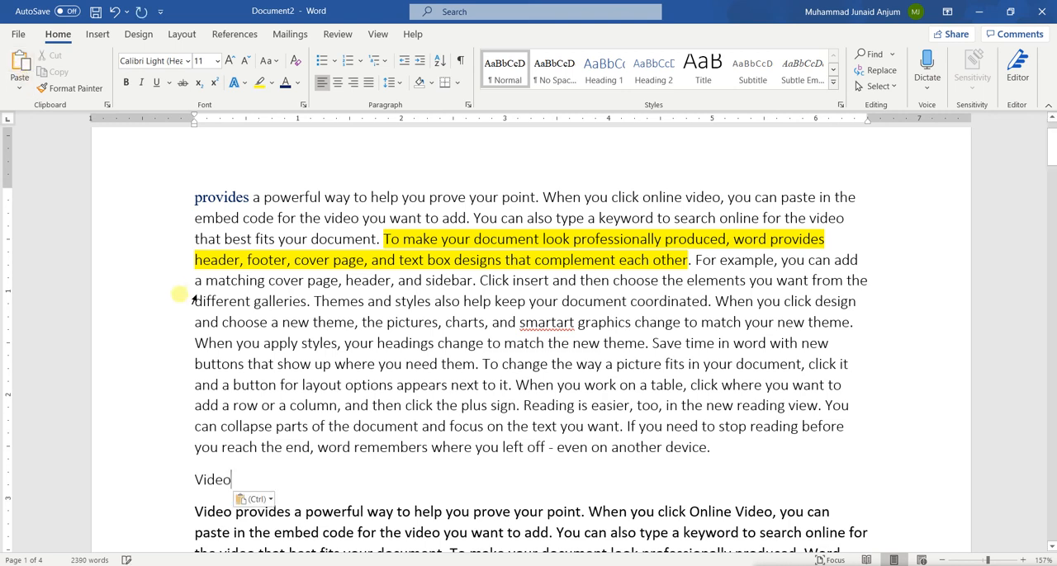
Step: Undo the move of the word "Video" and deselect it
{"action": "key", "text": "ctrl+z"}
{"action": "key", "text": "ctrl+z"}
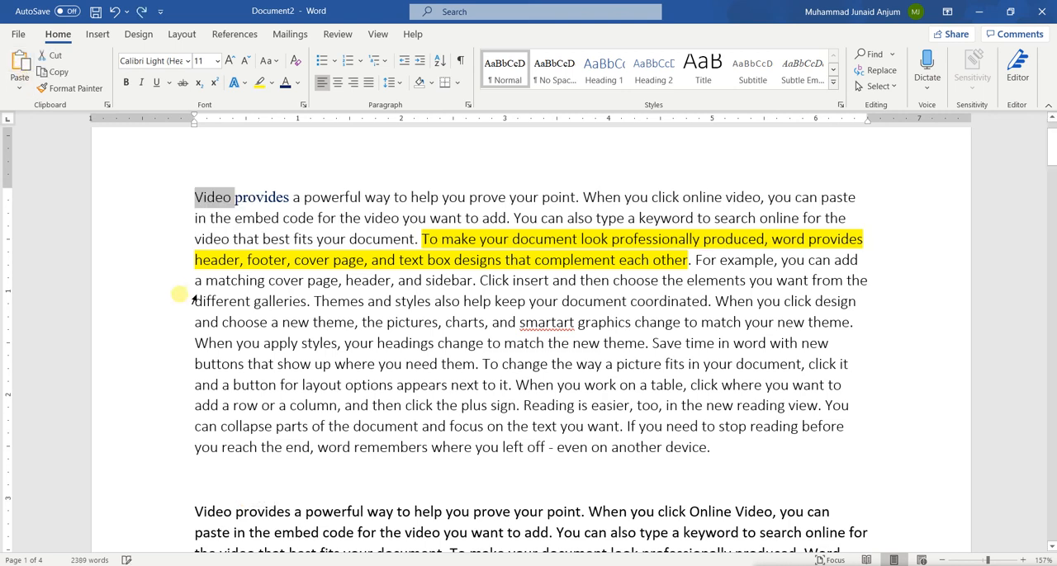
{"action": "left_click", "coordinate": [303, 196]}
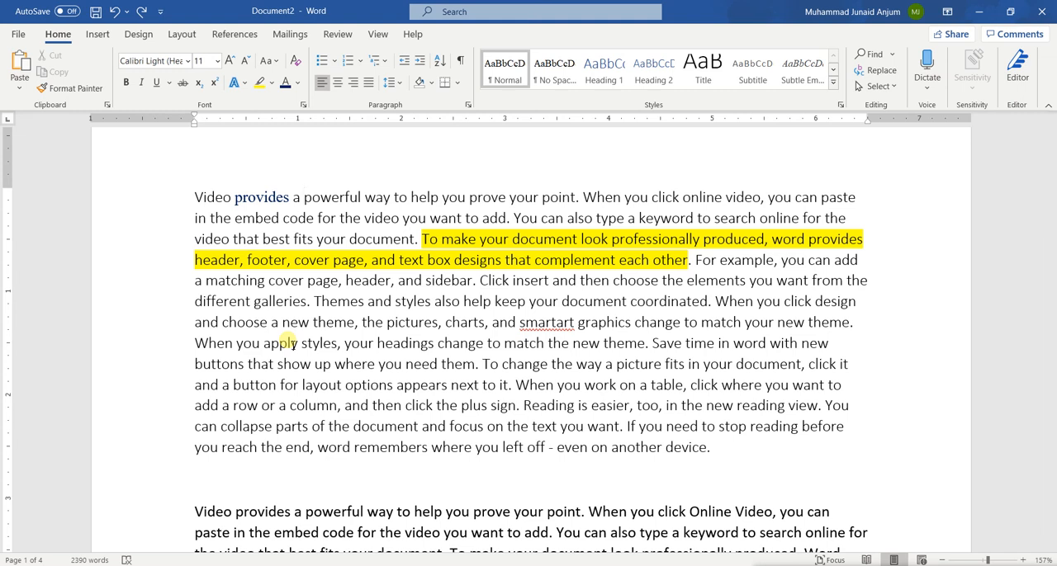
Step: Add an orange glow text effect to the word "provides" in the first line and deselect it
{"action": "double_click", "coordinate": [249, 191]}
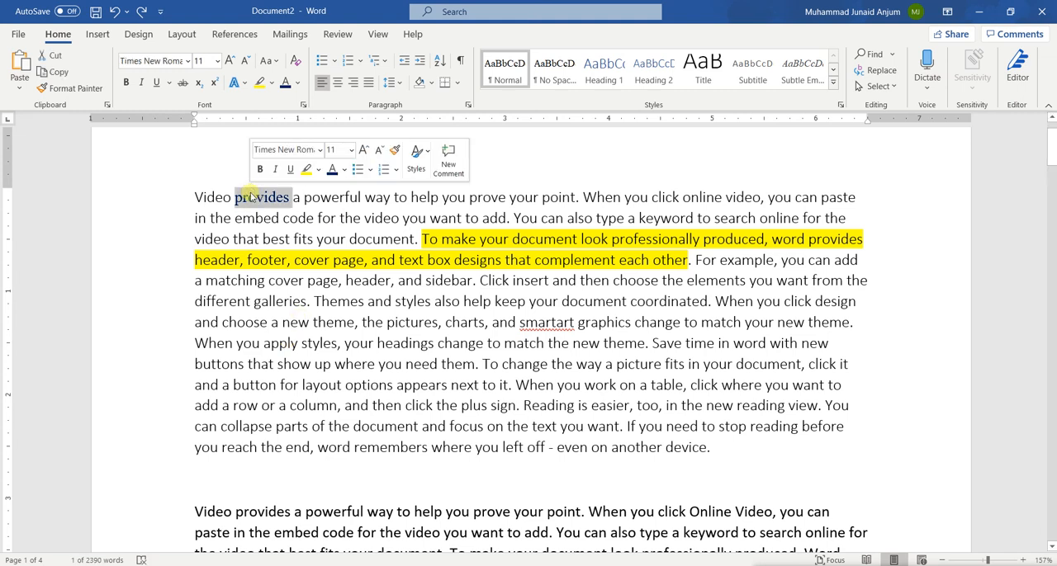
{"action": "scroll", "coordinate": [310, 280], "scroll_direction": "down", "scroll_amount": 1}
{"action": "scroll", "coordinate": [310, 280], "scroll_direction": "down", "scroll_amount": 1}
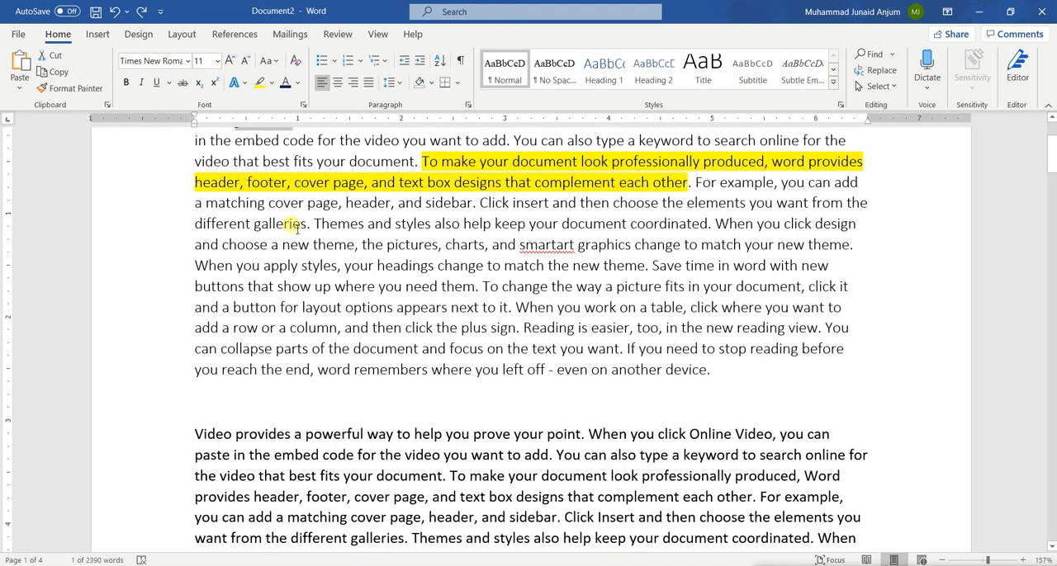
{"action": "scroll", "coordinate": [284, 214], "scroll_direction": "up", "scroll_amount": 2}
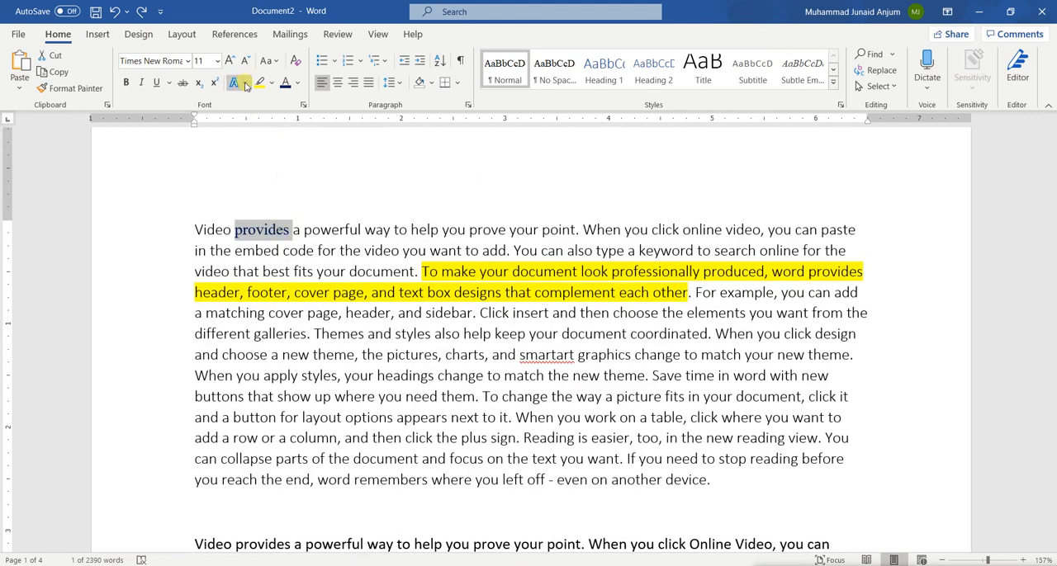
{"action": "left_click", "coordinate": [236, 83]}
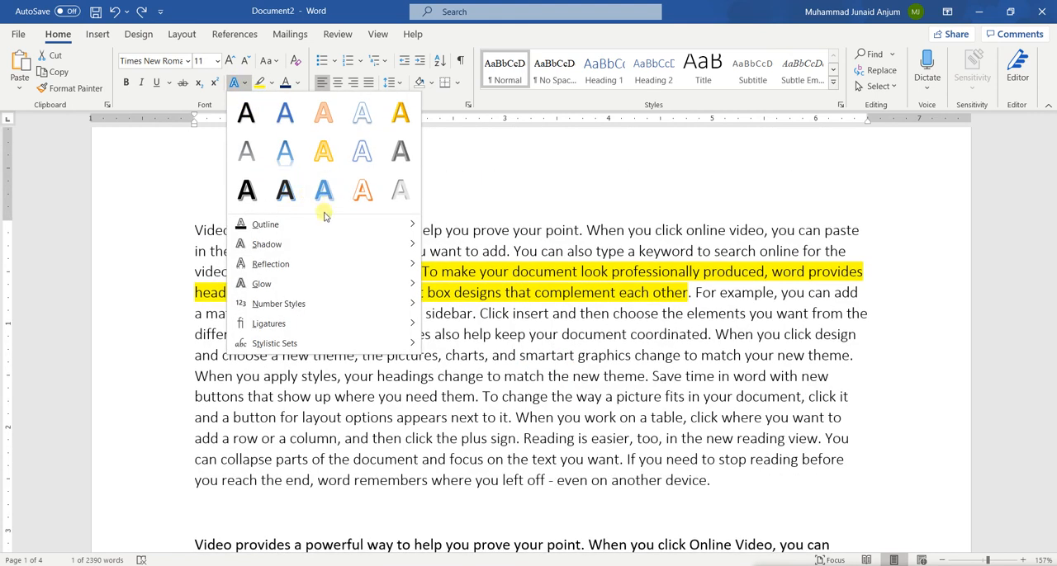
{"action": "mouse_move", "coordinate": [319, 264]}
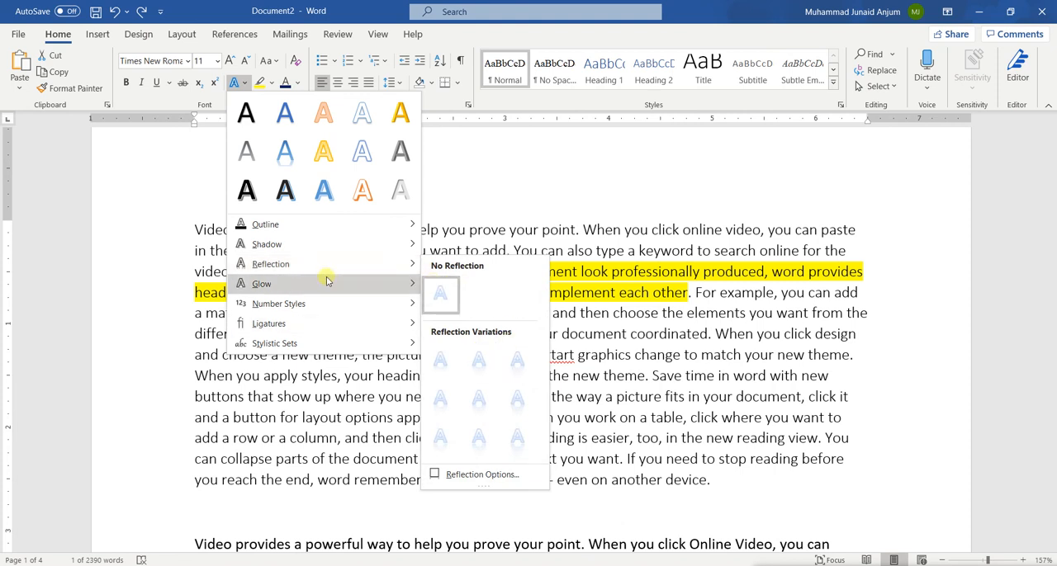
{"action": "mouse_move", "coordinate": [327, 282]}
{"action": "left_click", "coordinate": [471, 450]}
{"action": "left_click", "coordinate": [314, 364]}
{"action": "double_click", "coordinate": [258, 240]}
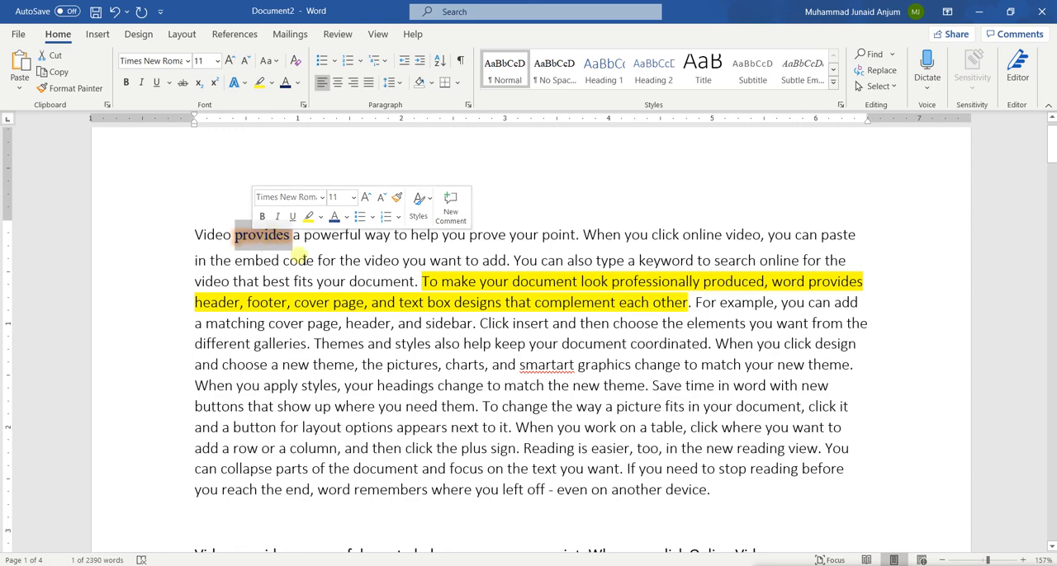
{"action": "scroll", "coordinate": [328, 289], "scroll_direction": "down", "scroll_amount": 5}
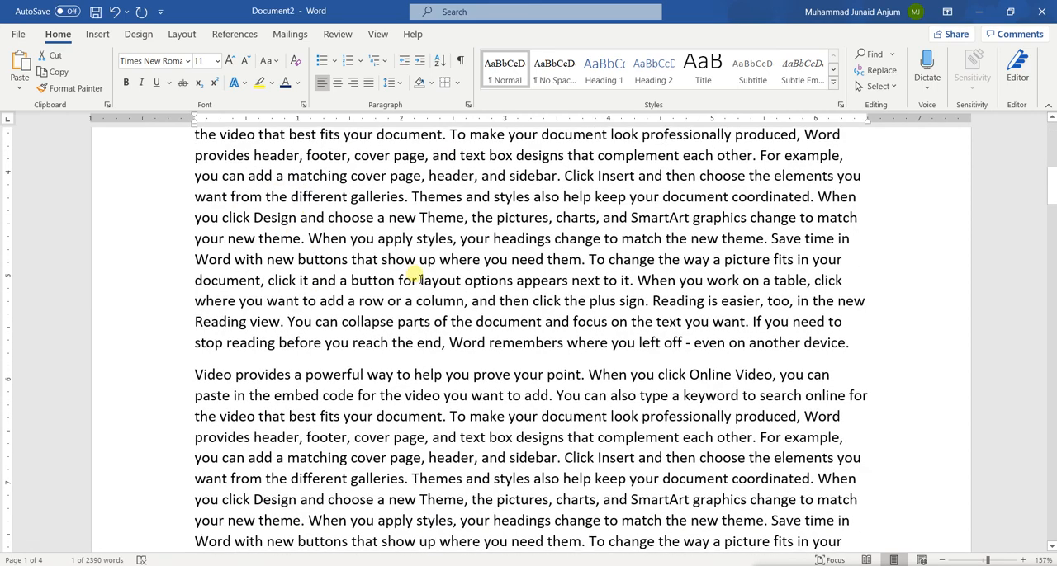
{"action": "scroll", "coordinate": [416, 279], "scroll_direction": "down", "scroll_amount": 2}
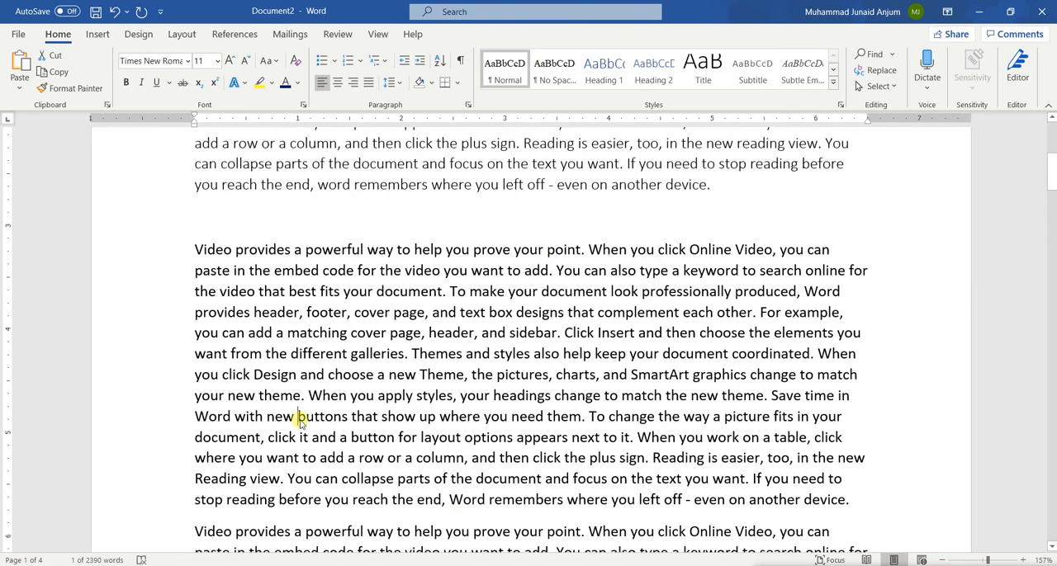
{"action": "triple_click", "coordinate": [299, 419]}
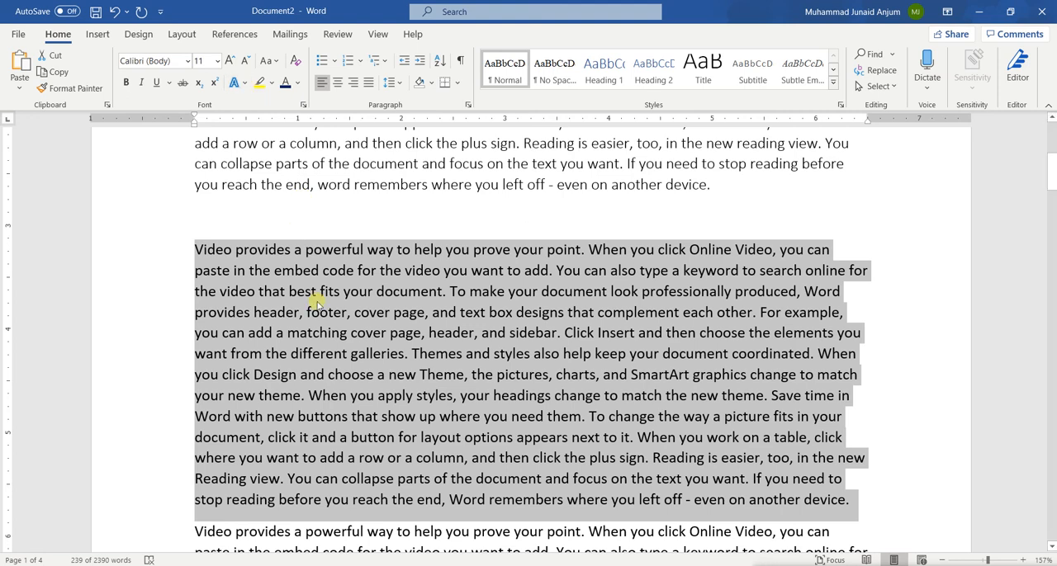
{"action": "scroll", "coordinate": [316, 303], "scroll_direction": "up", "scroll_amount": 6}
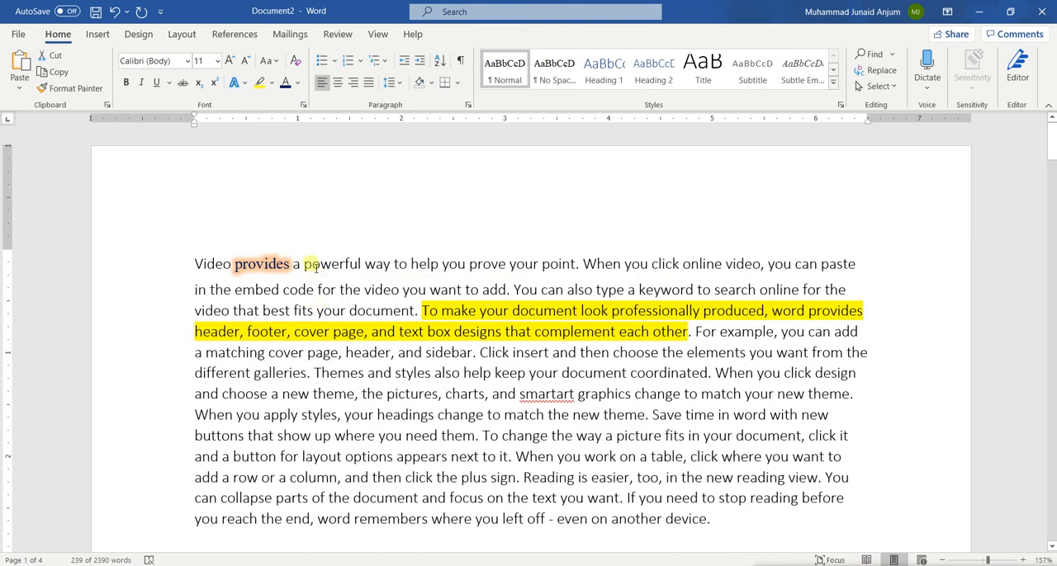
Step: Copy the formatting of the glowing word "provides" onto the whole second text paragraph with Format Painter and deselect it
{"action": "double_click", "coordinate": [259, 262]}
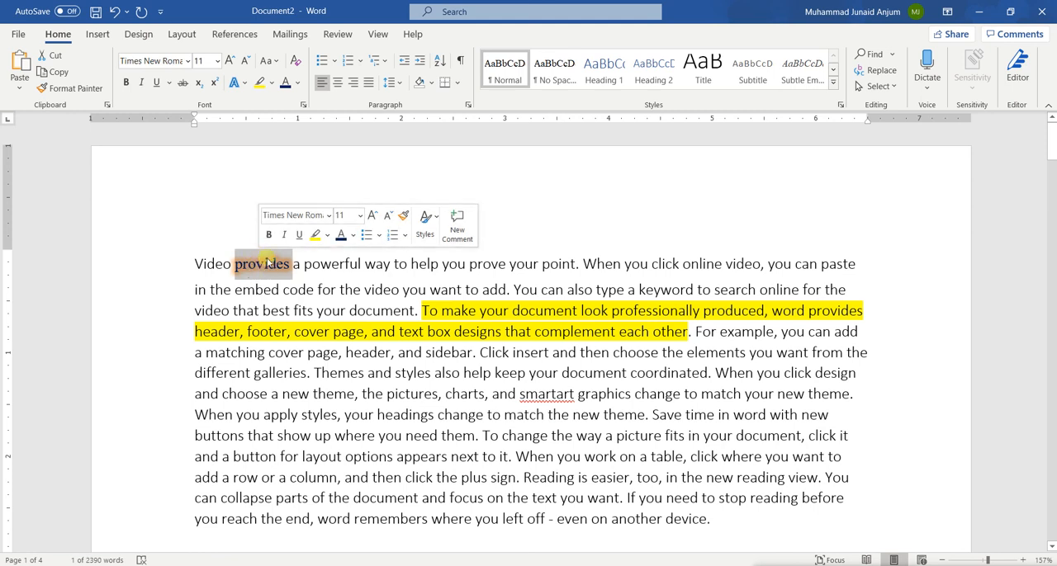
{"action": "left_click", "coordinate": [64, 89]}
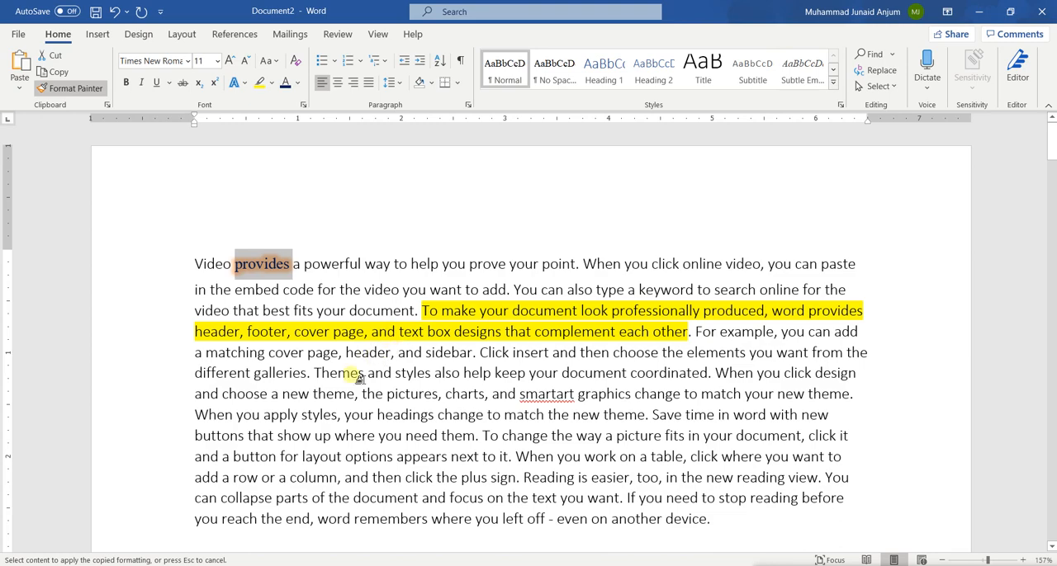
{"action": "scroll", "coordinate": [307, 431], "scroll_direction": "down", "scroll_amount": 5}
{"action": "scroll", "coordinate": [307, 431], "scroll_direction": "down", "scroll_amount": 1}
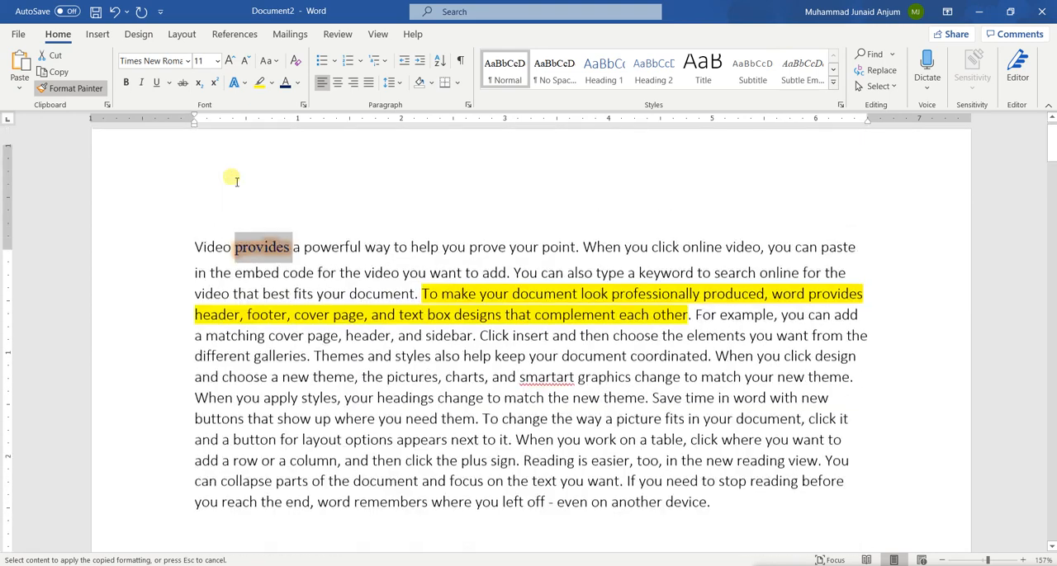
{"action": "scroll", "coordinate": [229, 177], "scroll_direction": "up", "scroll_amount": 1}
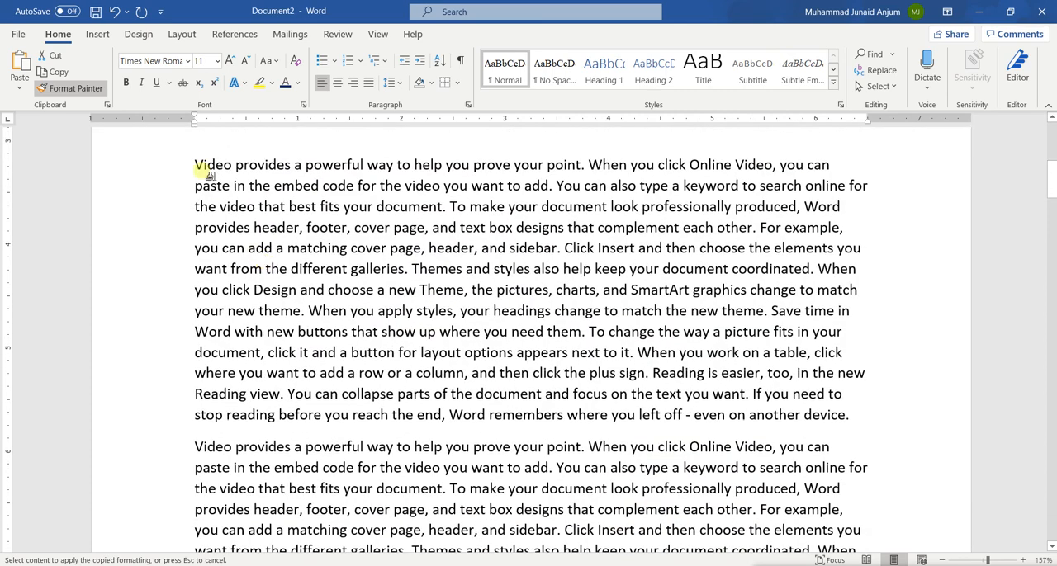
{"action": "mouse_move", "coordinate": [213, 166]}
{"action": "left_mouse_down"}
{"action": "mouse_move", "coordinate": [464, 274]}
{"action": "mouse_move", "coordinate": [659, 393]}
{"action": "mouse_move", "coordinate": [710, 409]}
{"action": "mouse_move", "coordinate": [844, 413]}
{"action": "left_mouse_up"}
{"action": "scroll", "coordinate": [559, 412], "scroll_direction": "down", "scroll_amount": 3}
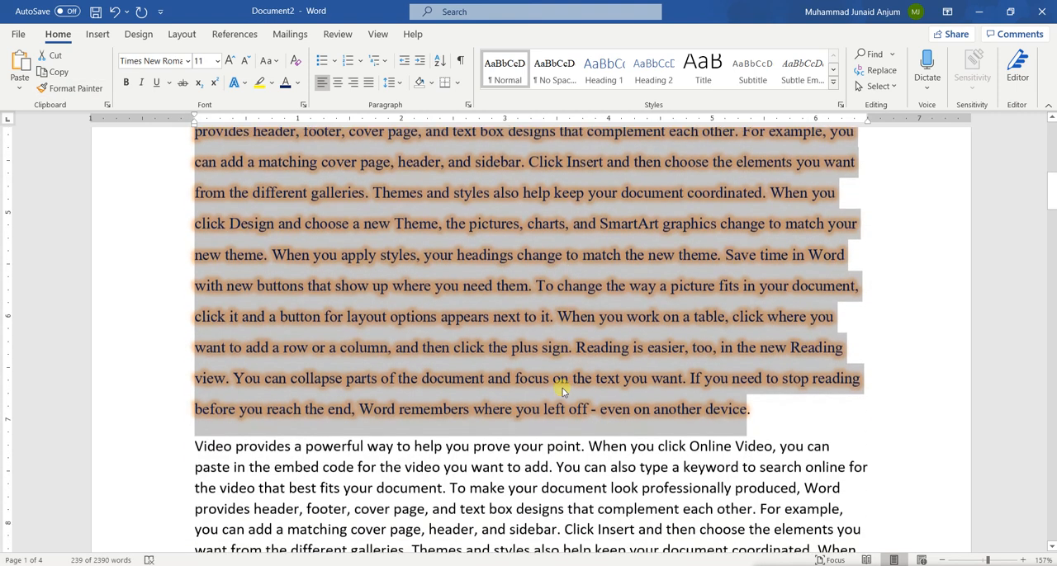
{"action": "left_click", "coordinate": [491, 311]}
Step: Compare the formatting of the second text paragraph with that of the word "provides" in the first line
{"action": "scroll", "coordinate": [491, 305], "scroll_direction": "up", "scroll_amount": 15}
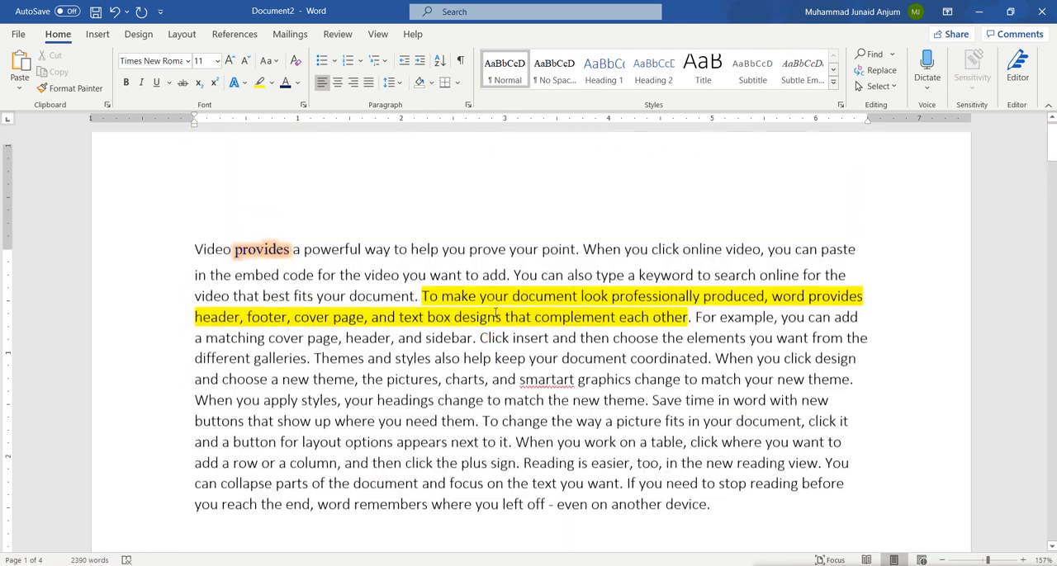
{"action": "scroll", "coordinate": [452, 438], "scroll_direction": "down", "scroll_amount": 4}
{"action": "scroll", "coordinate": [454, 439], "scroll_direction": "down", "scroll_amount": 8}
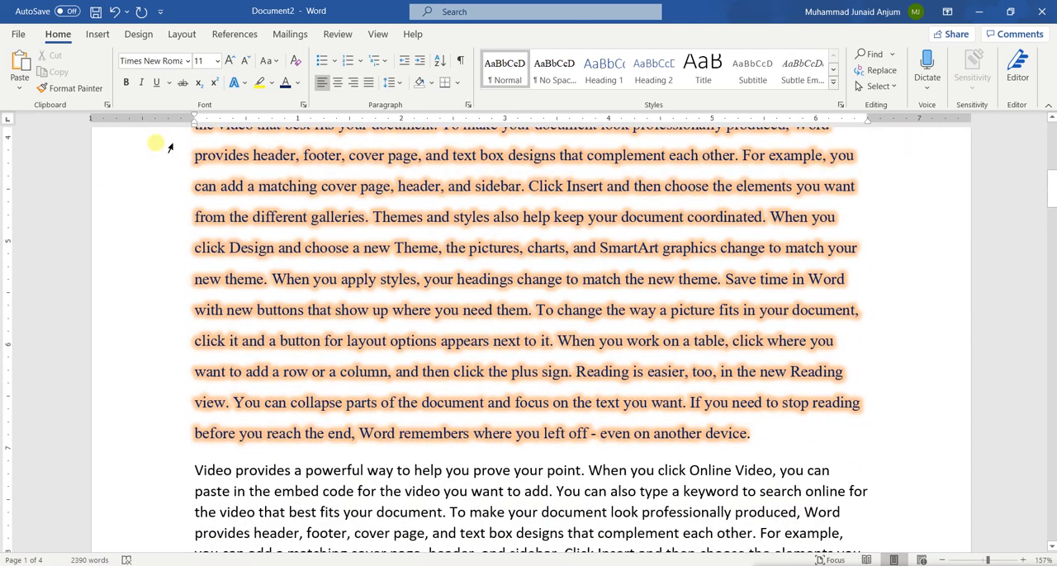
{"action": "scroll", "coordinate": [372, 278], "scroll_direction": "up", "scroll_amount": 7}
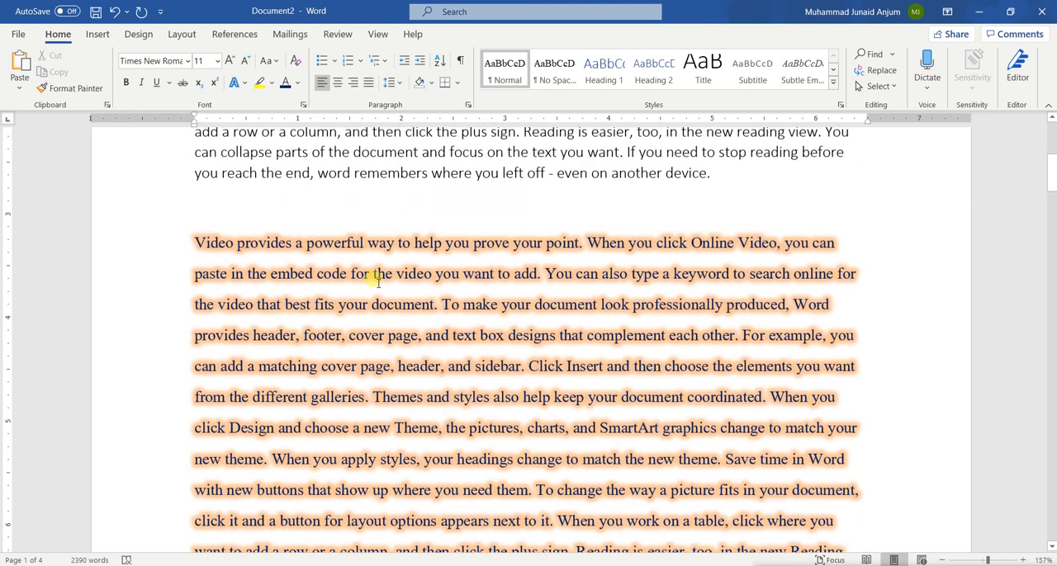
{"action": "scroll", "coordinate": [372, 280], "scroll_direction": "up", "scroll_amount": 5}
{"action": "scroll", "coordinate": [371, 277], "scroll_direction": "down", "scroll_amount": 12}
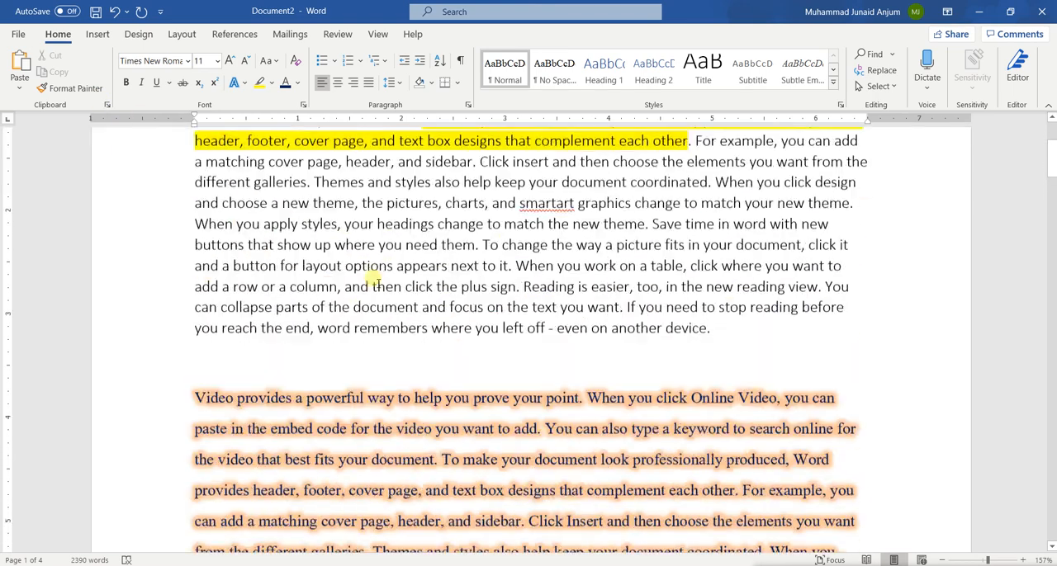
{"action": "scroll", "coordinate": [377, 282], "scroll_direction": "down", "scroll_amount": 1}
{"action": "scroll", "coordinate": [372, 281], "scroll_direction": "up", "scroll_amount": 5}
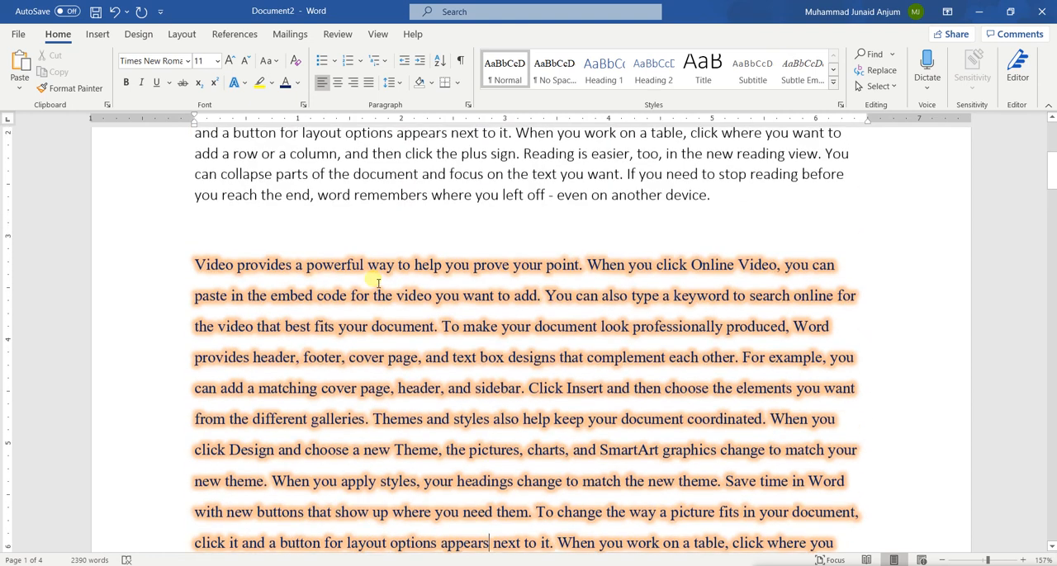
{"action": "scroll", "coordinate": [376, 279], "scroll_direction": "down", "scroll_amount": 2}
{"action": "scroll", "coordinate": [378, 280], "scroll_direction": "up", "scroll_amount": 1}
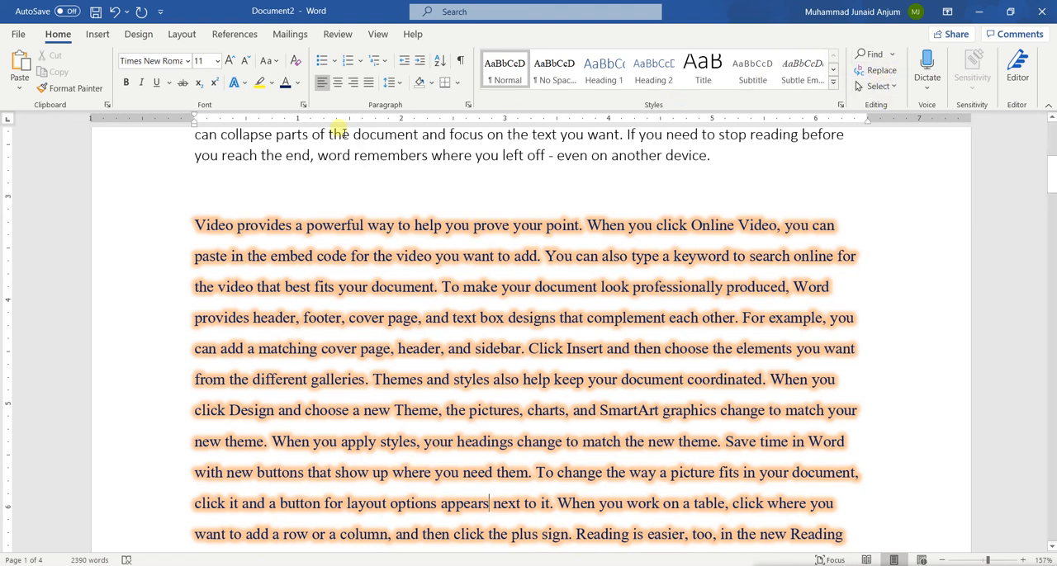
{"action": "left_click", "coordinate": [97, 34]}
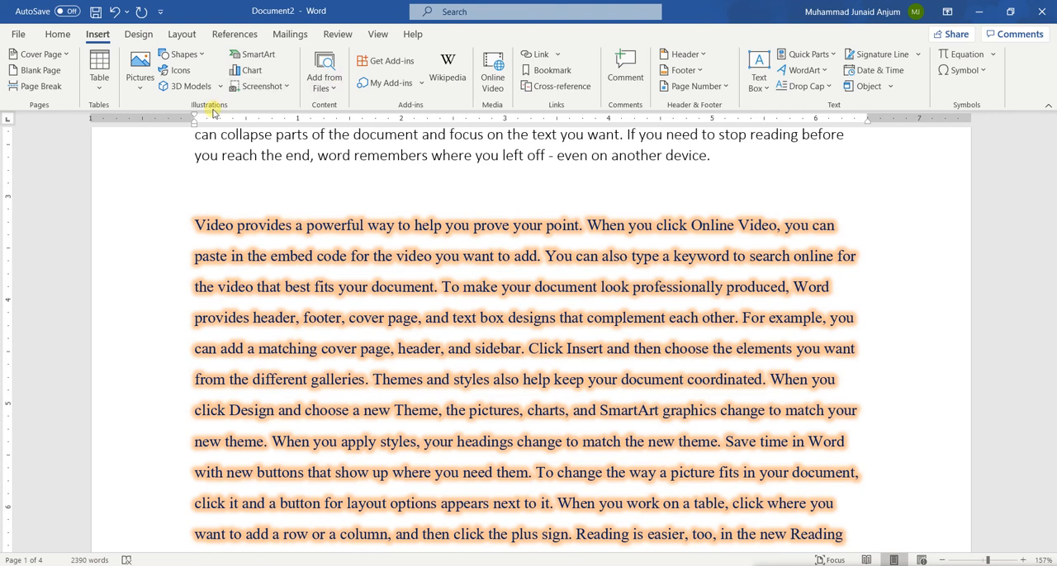
{"action": "left_click", "coordinate": [138, 35]}
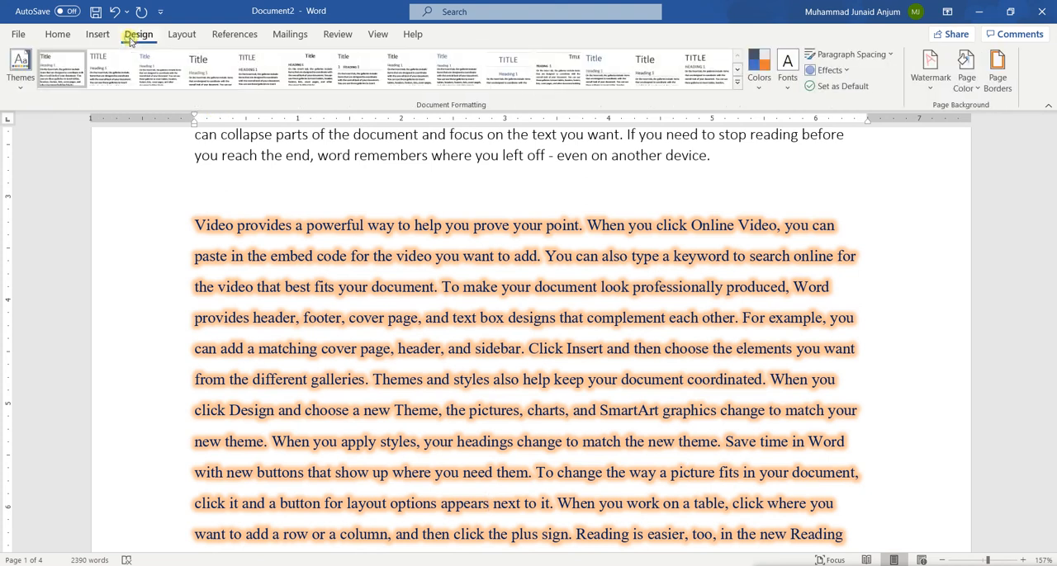
{"action": "left_click", "coordinate": [180, 34]}
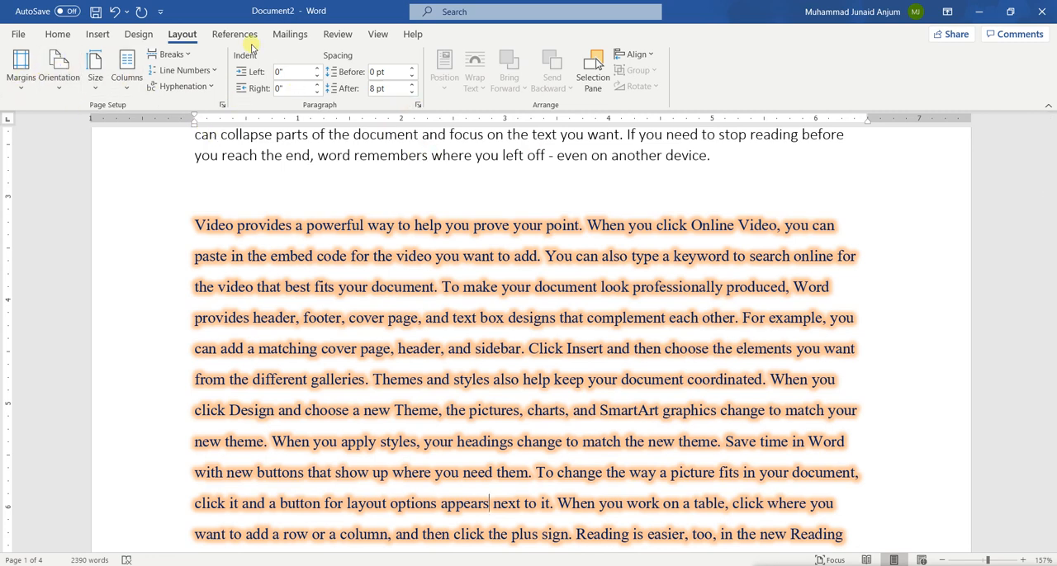
Step: Bring back the font, paragraph and style commands and review the formatting of the first two text paragraphs
{"action": "scroll", "coordinate": [352, 330], "scroll_direction": "down", "scroll_amount": 6}
{"action": "scroll", "coordinate": [356, 331], "scroll_direction": "up", "scroll_amount": 14}
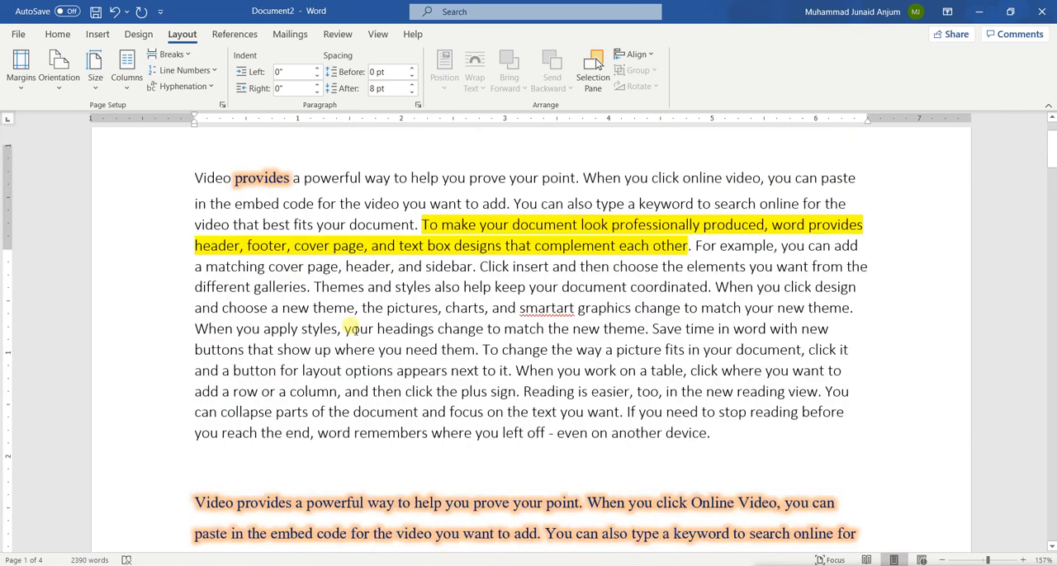
{"action": "scroll", "coordinate": [356, 331], "scroll_direction": "down", "scroll_amount": 6}
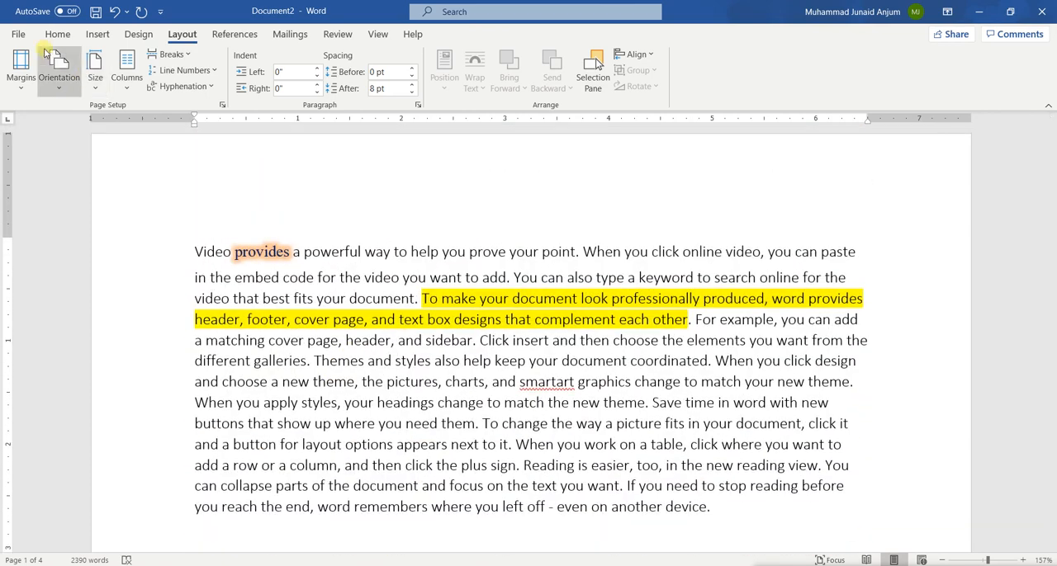
{"action": "left_click", "coordinate": [41, 39]}
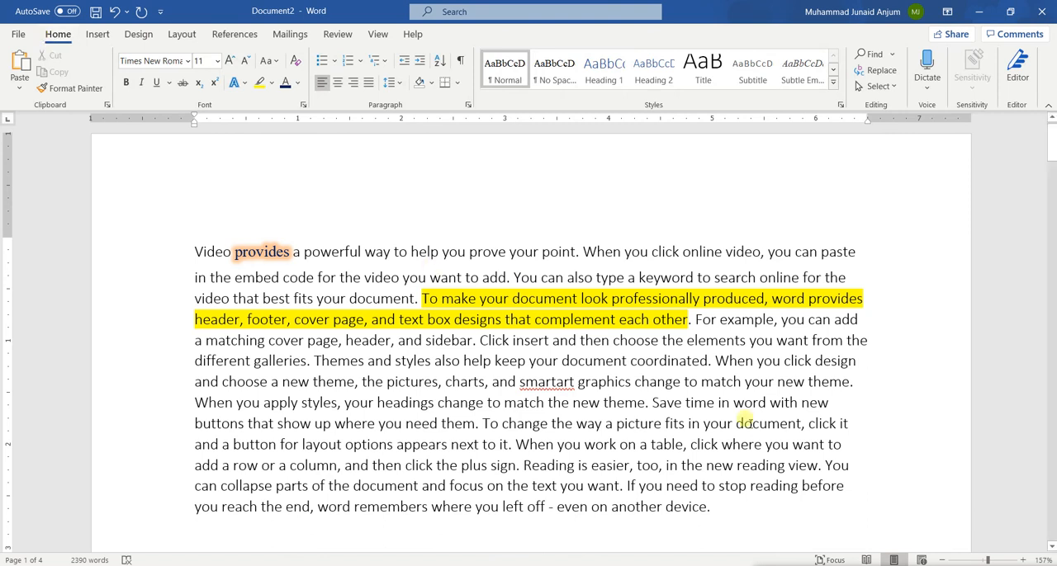
{"action": "scroll", "coordinate": [639, 422], "scroll_direction": "down", "scroll_amount": 2}
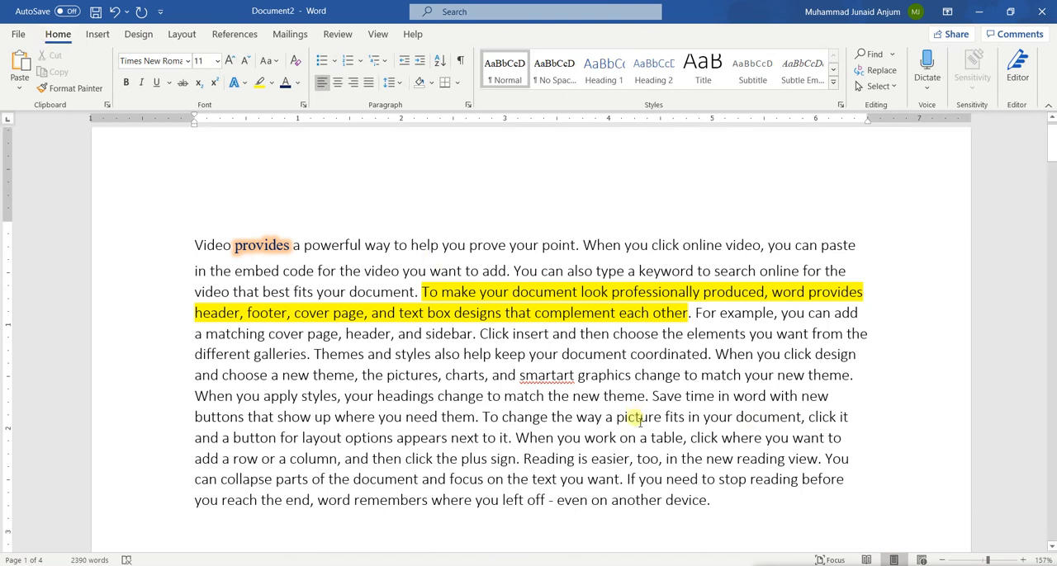
{"action": "scroll", "coordinate": [640, 423], "scroll_direction": "up", "scroll_amount": 2}
{"action": "scroll", "coordinate": [639, 419], "scroll_direction": "down", "scroll_amount": 5}
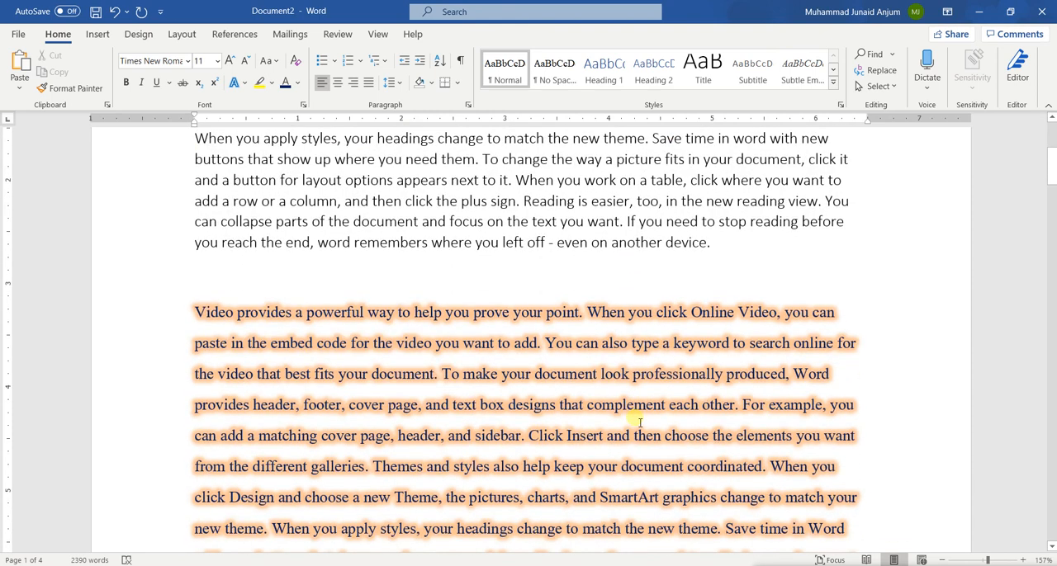
{"action": "scroll", "coordinate": [639, 423], "scroll_direction": "down", "scroll_amount": 1}
{"action": "scroll", "coordinate": [639, 423], "scroll_direction": "up", "scroll_amount": 5}
{"action": "scroll", "coordinate": [640, 423], "scroll_direction": "down", "scroll_amount": 3}
{"action": "scroll", "coordinate": [639, 423], "scroll_direction": "down", "scroll_amount": 1}
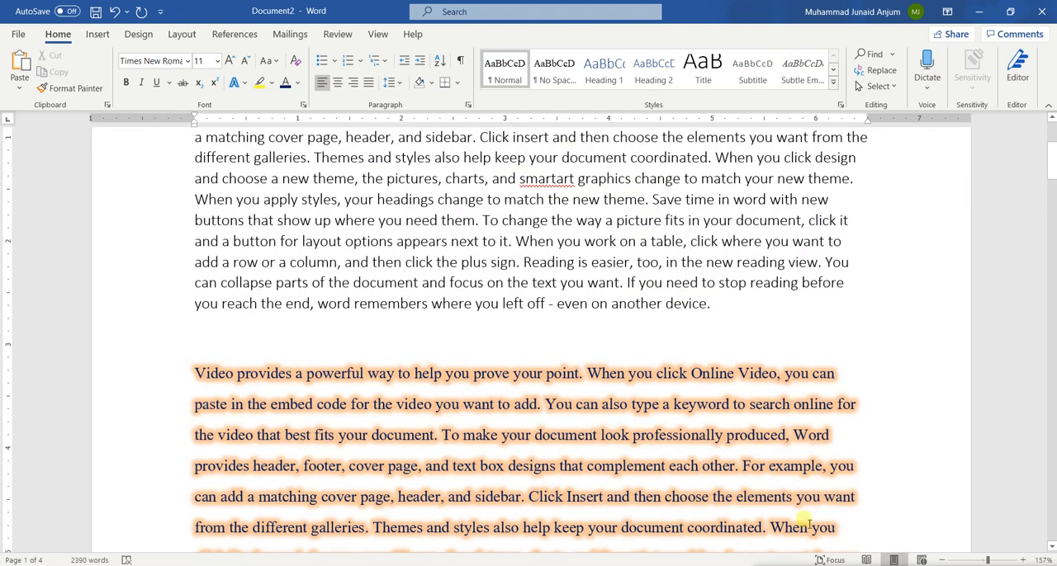